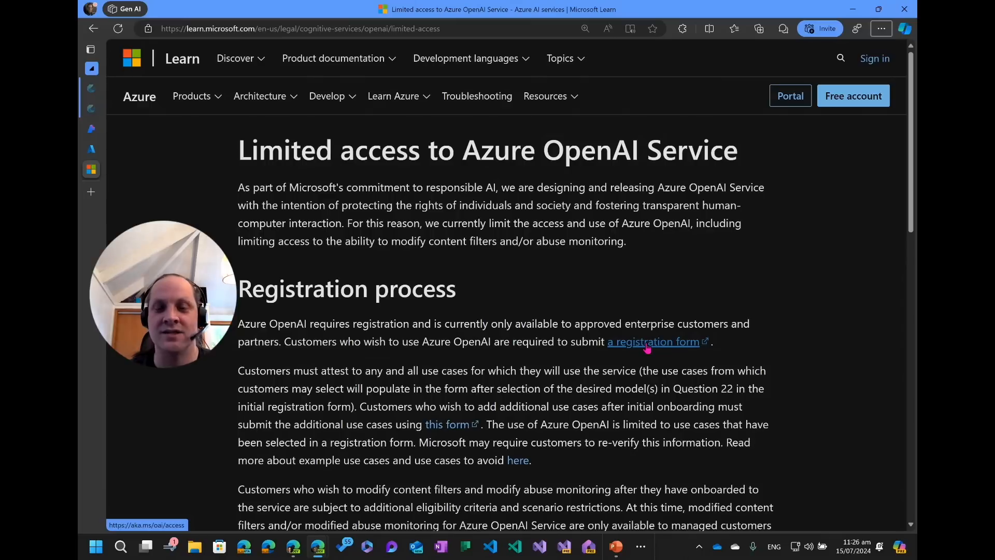
Open the Azure OpenAI access registration form and scroll through its questions.
left_click(656, 348)
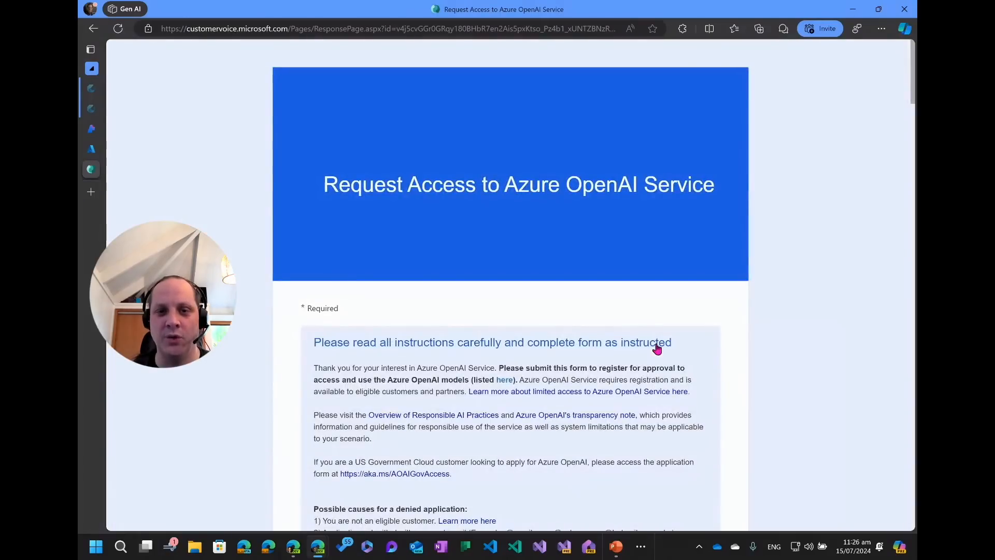
scroll(549, 382, "down", 3)
scroll(551, 388, "up", 1)
scroll(550, 388, "down", 10)
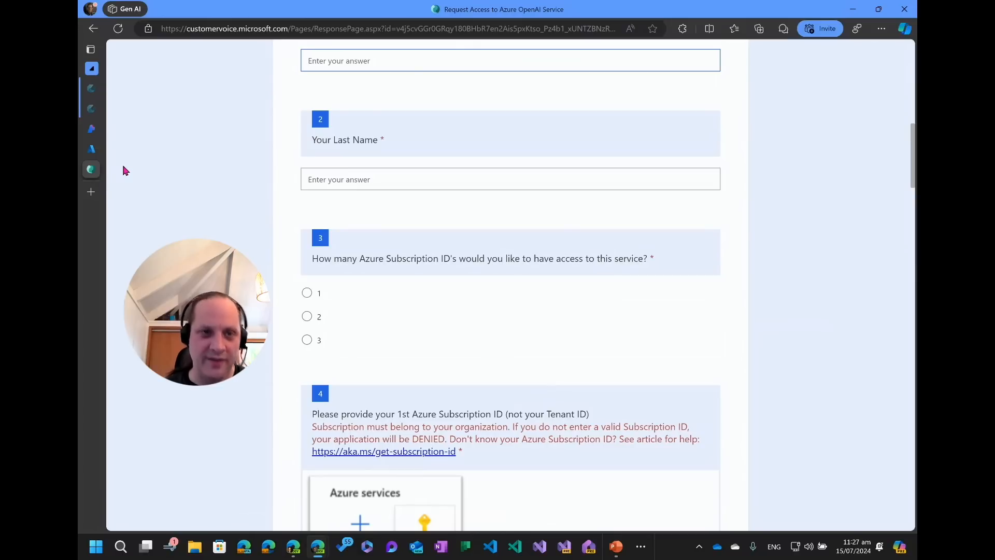
Open the list of Azure OpenAI resources in the Azure portal.
left_click(95, 150)
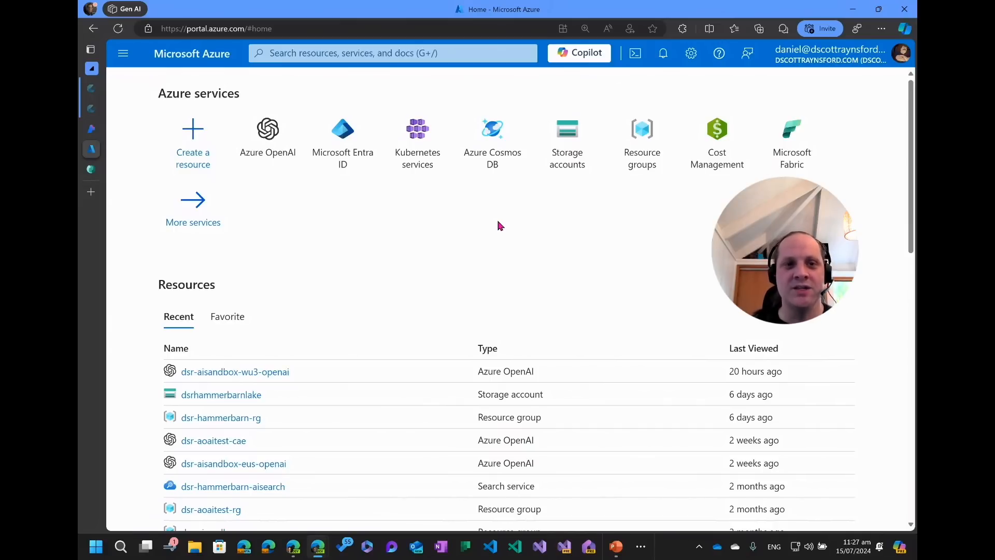
left_click(278, 151)
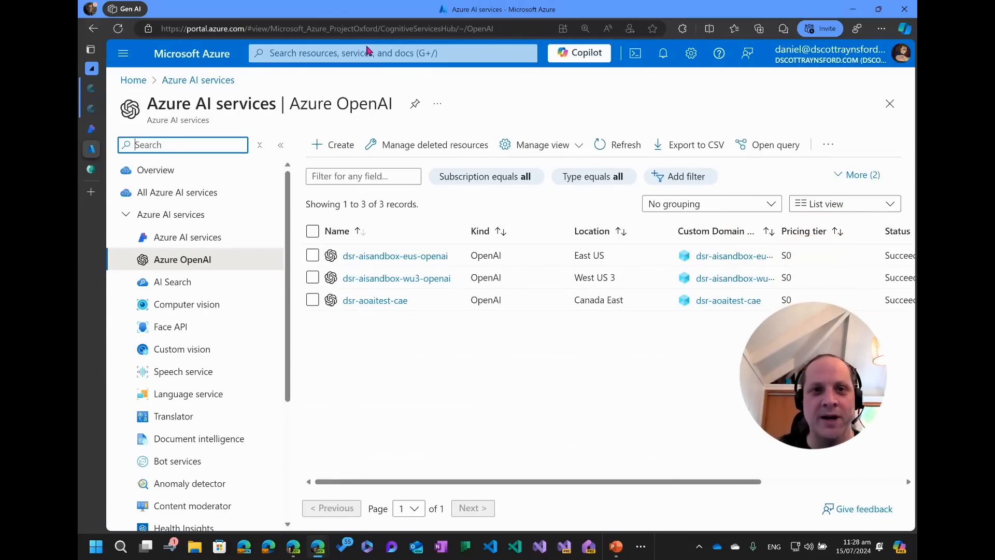
left_click(365, 52)
type("Azure OpenAI")
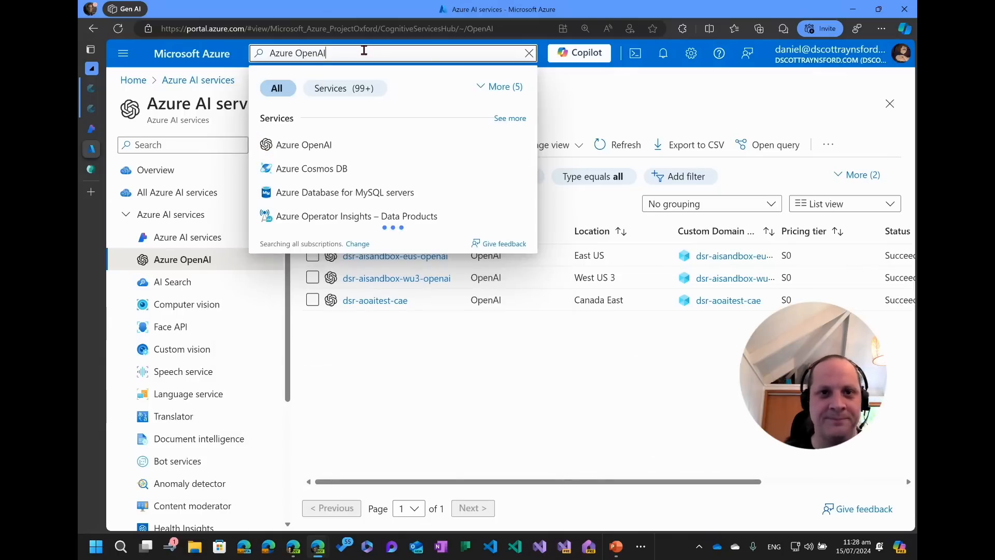
left_click(304, 145)
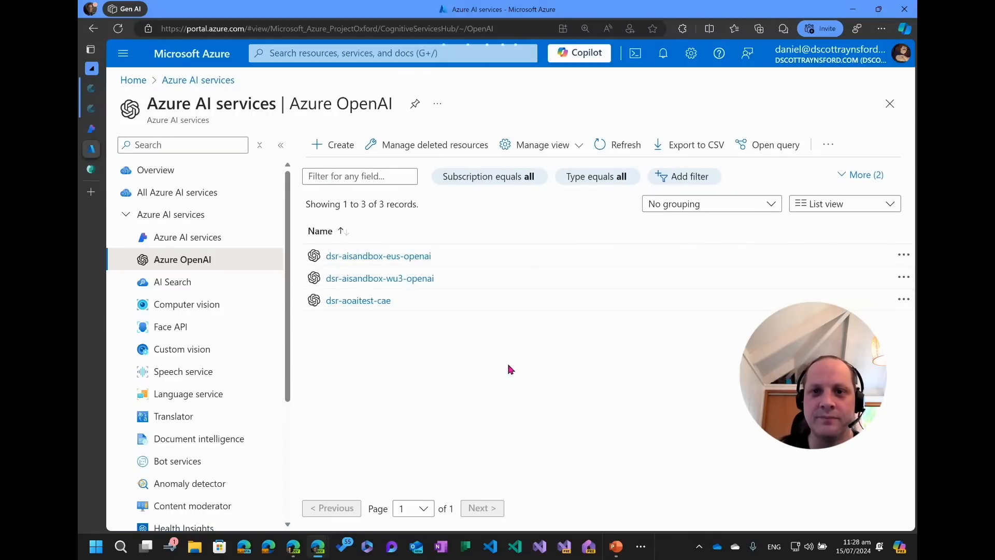
Start creating a new Azure OpenAI resource and choose the resource group dsr-aoaitest-rg.
left_click(332, 144)
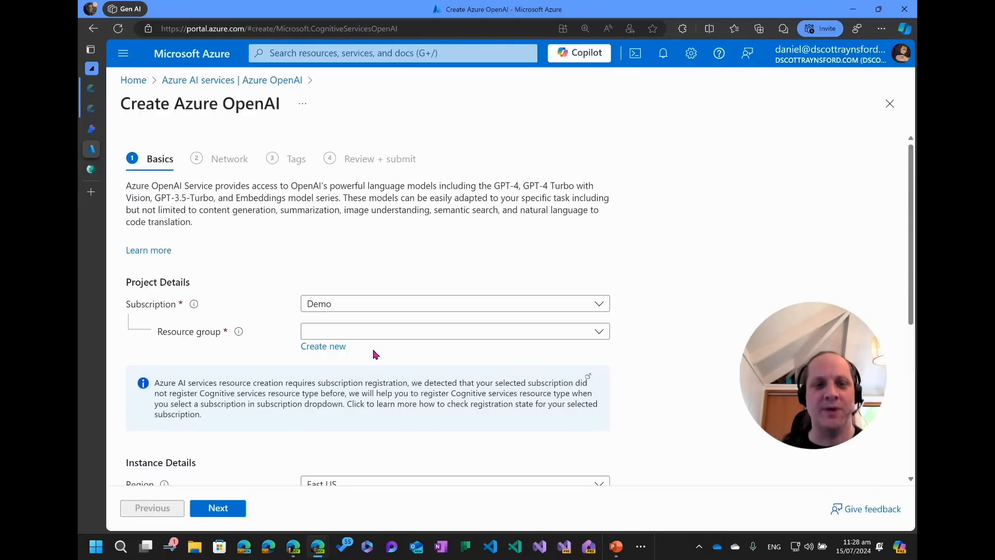
left_click(384, 333)
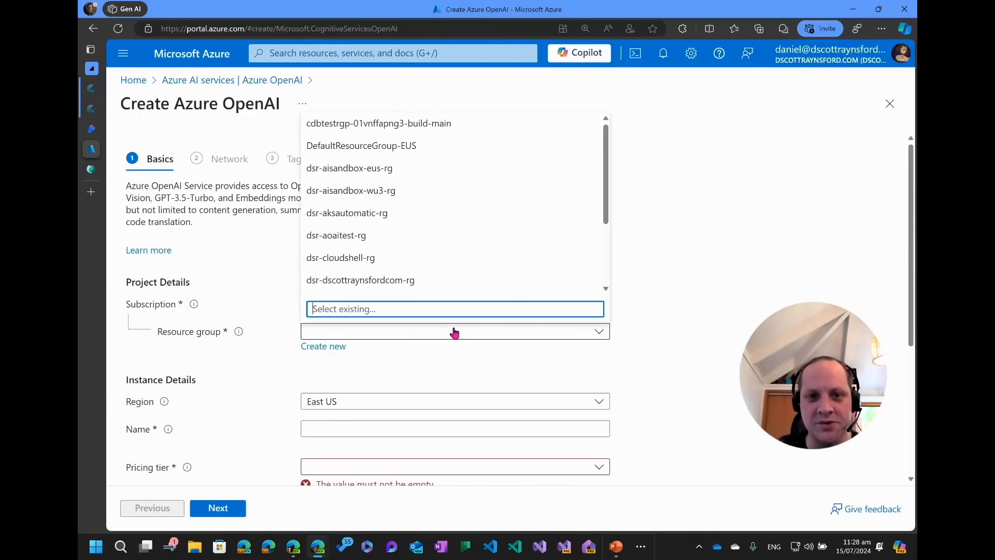
left_click(361, 236)
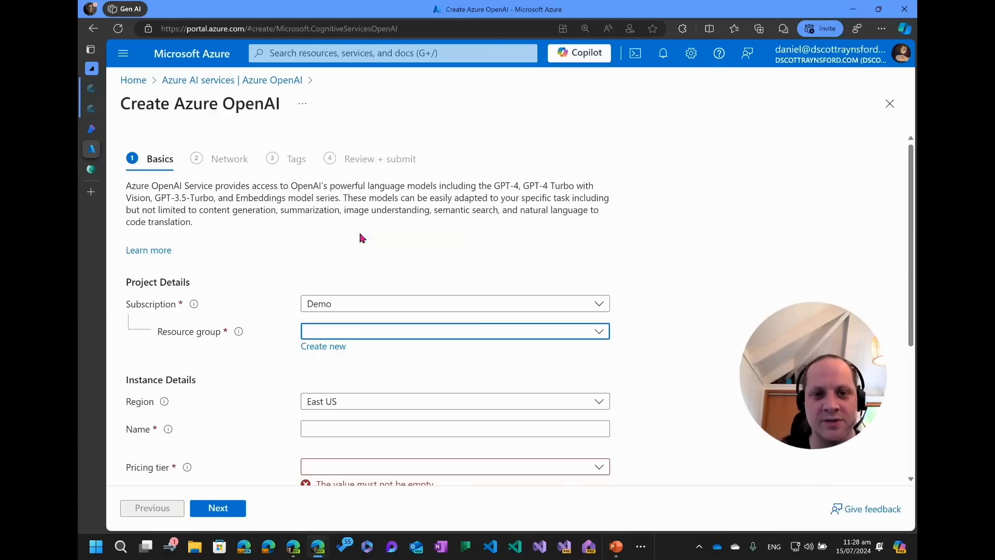
scroll(458, 381, "down", 1)
scroll(457, 381, "down", 1)
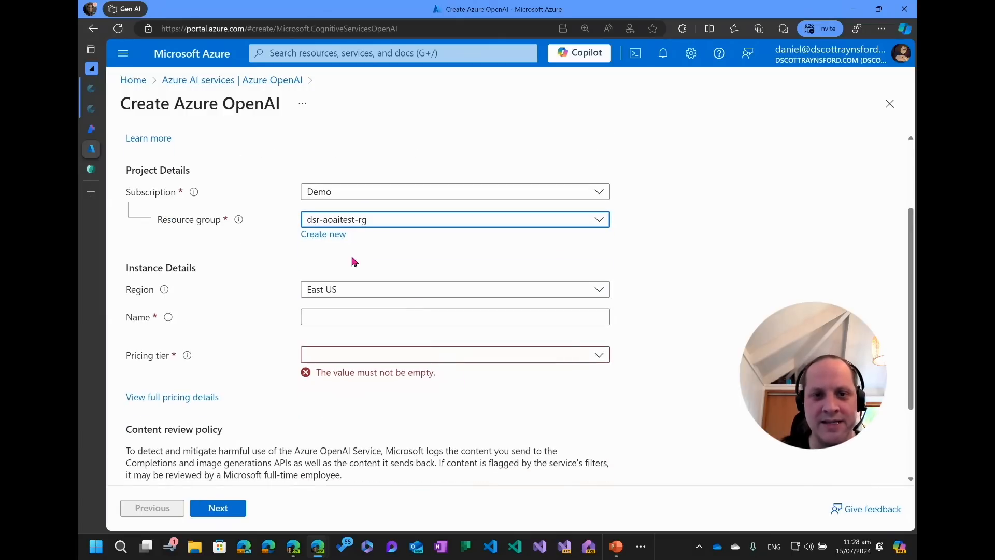
Set the resource's region to Sweden Central.
left_click(370, 290)
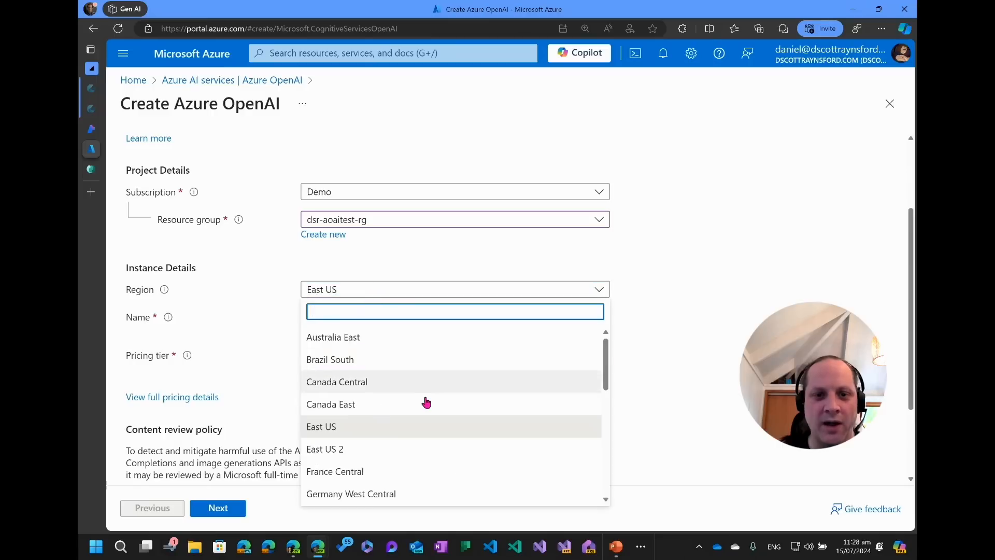
scroll(420, 409, "down", 6)
scroll(421, 417, "down", 1)
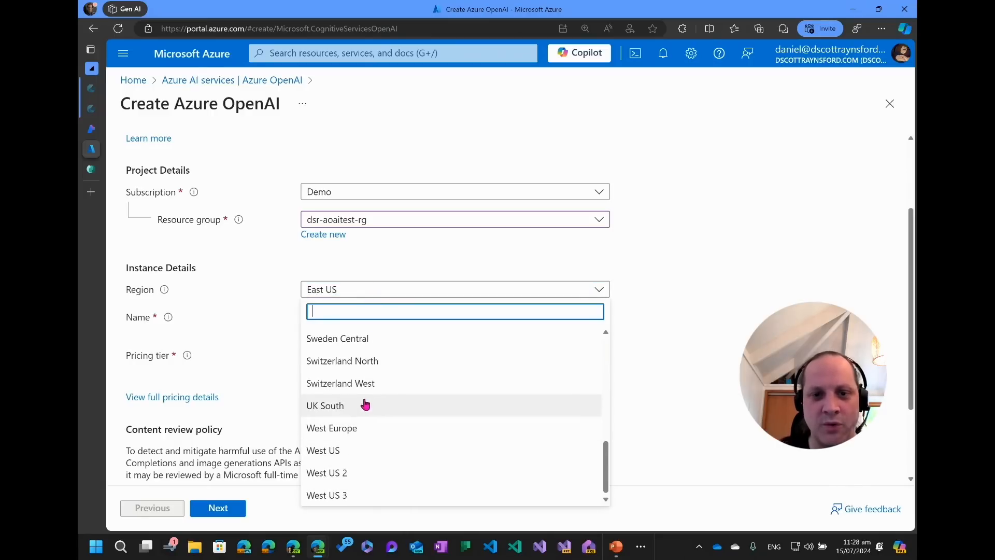
scroll(365, 408, "up", 7)
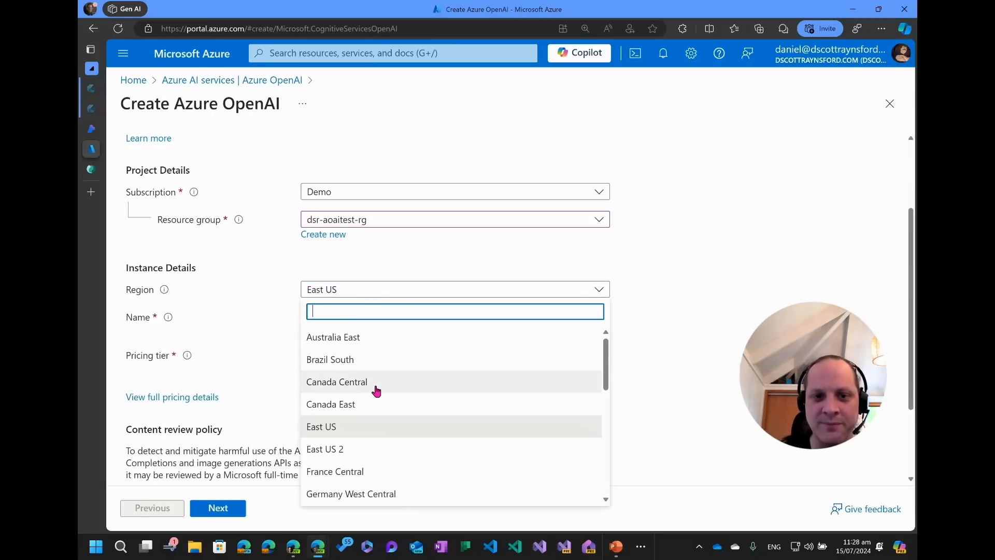
scroll(376, 393, "down", 7)
scroll(375, 390, "up", 3)
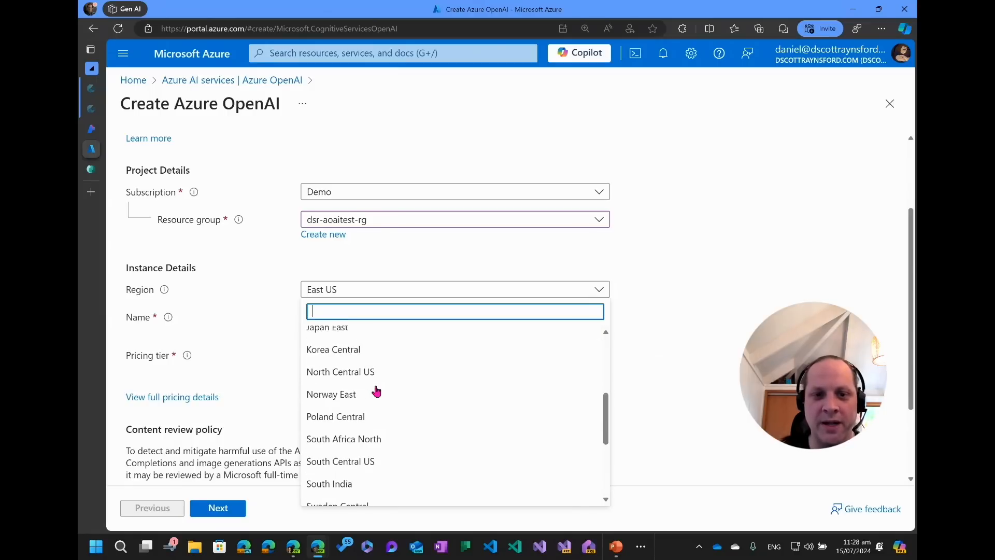
scroll(376, 391, "down", 3)
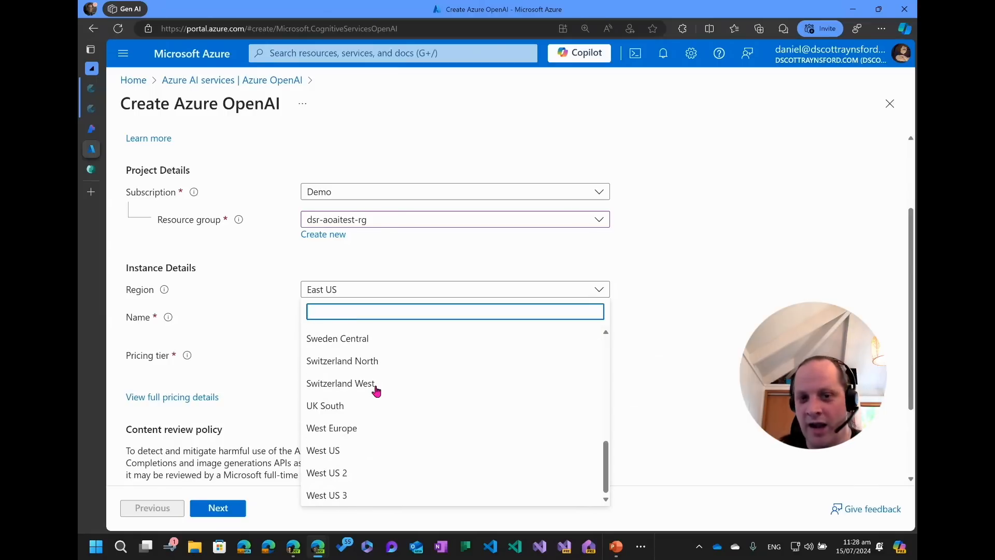
left_click(362, 340)
left_click(360, 318)
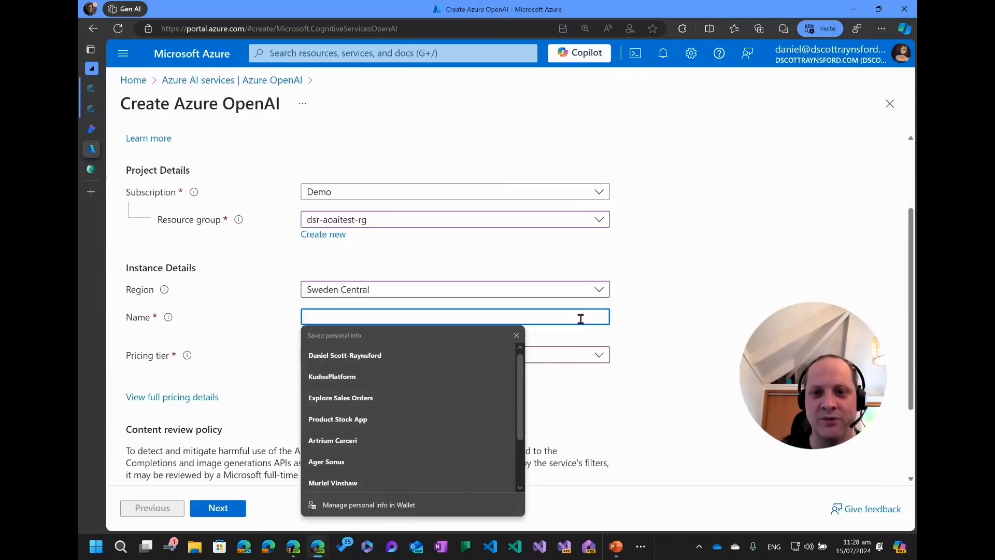
left_click(625, 346)
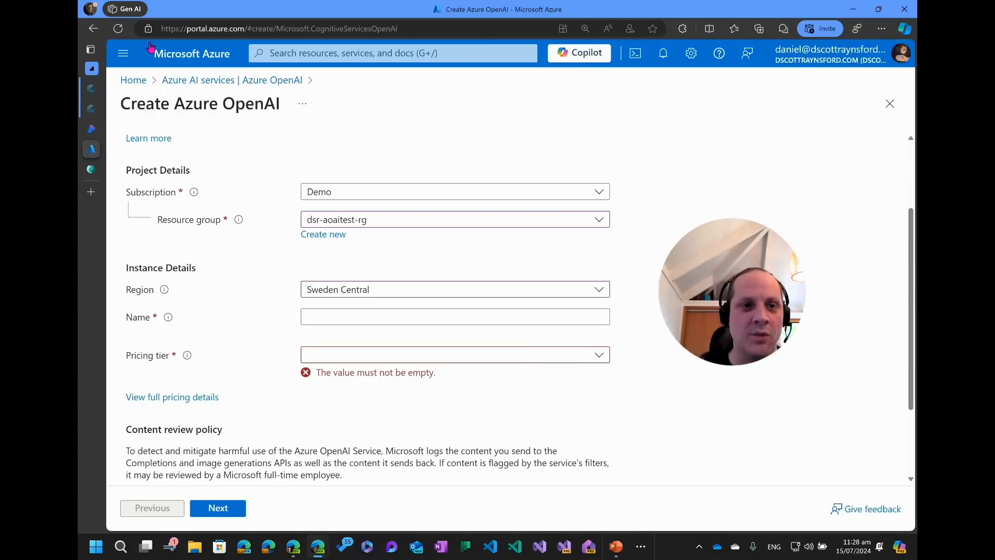
left_click(91, 169)
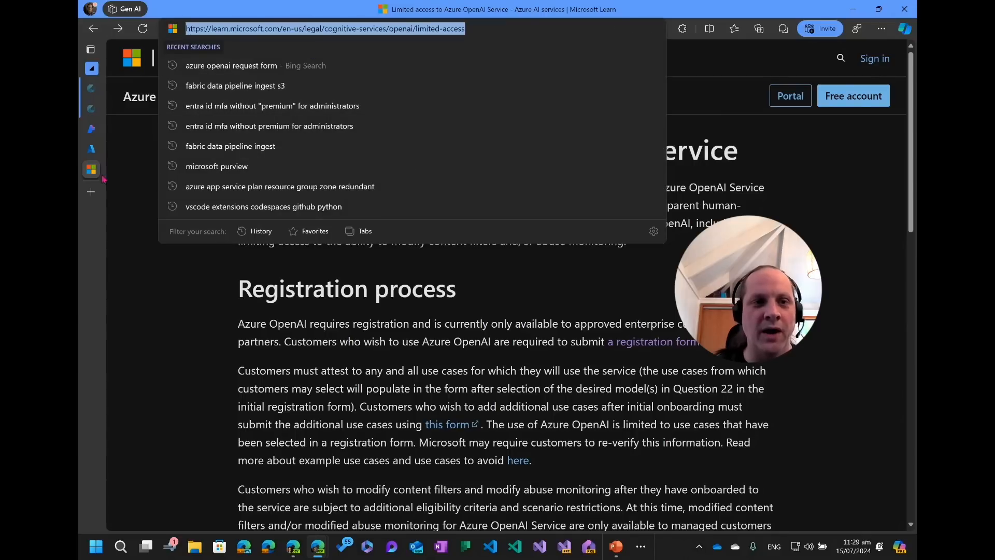
mouse_move(104, 182)
left_click(128, 148)
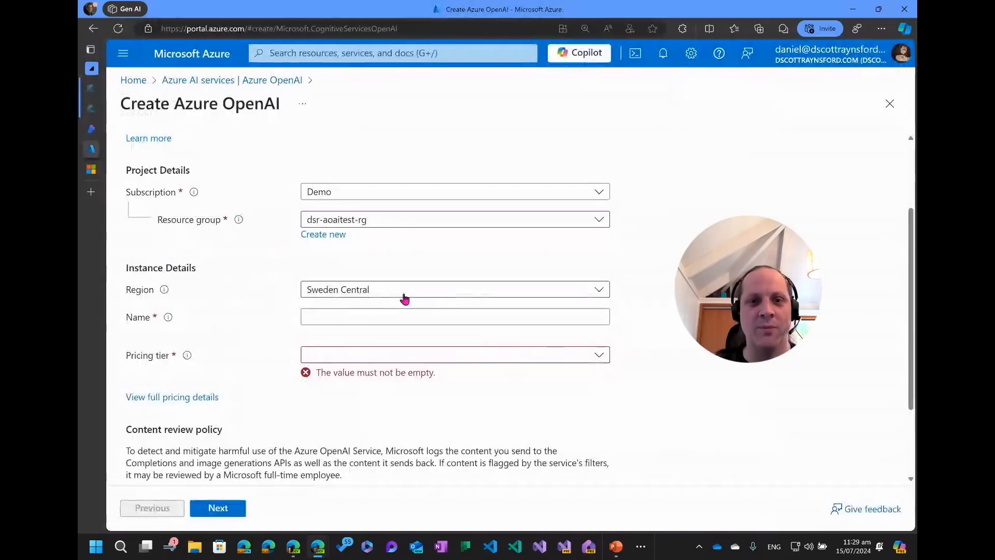
Name the resource dsr-aoaitest-swe.
left_click(397, 316)
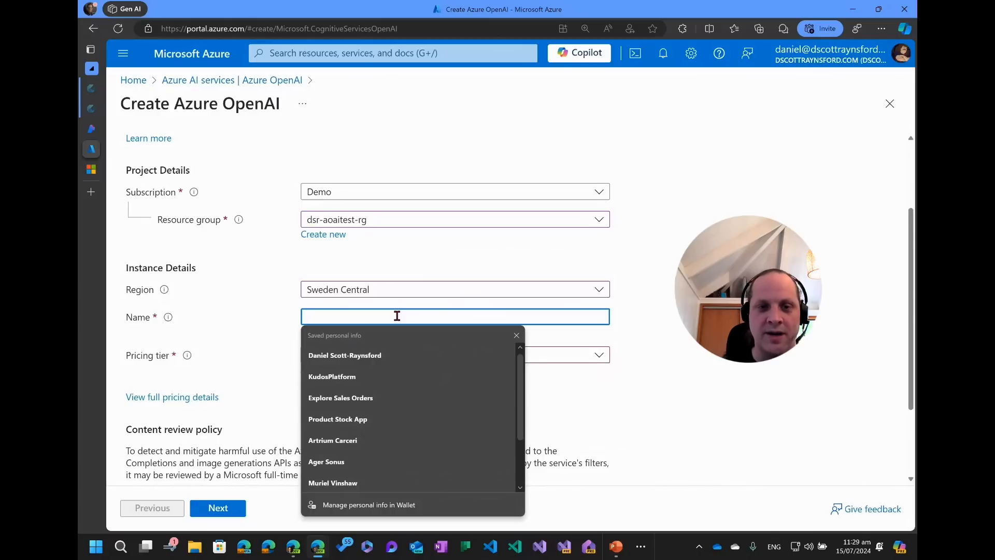
type("dsr")
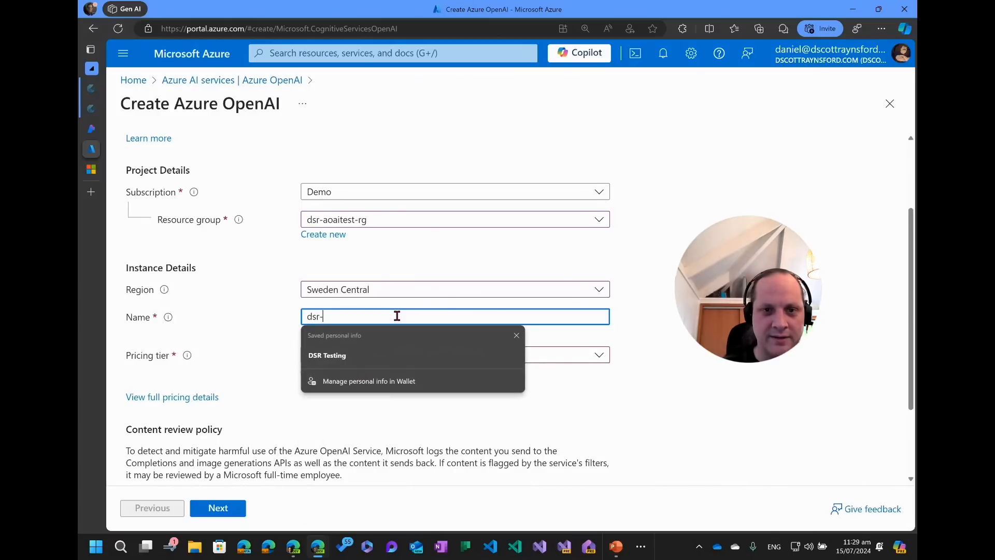
type("-oao")
key("BackSpace")
key("BackSpace")
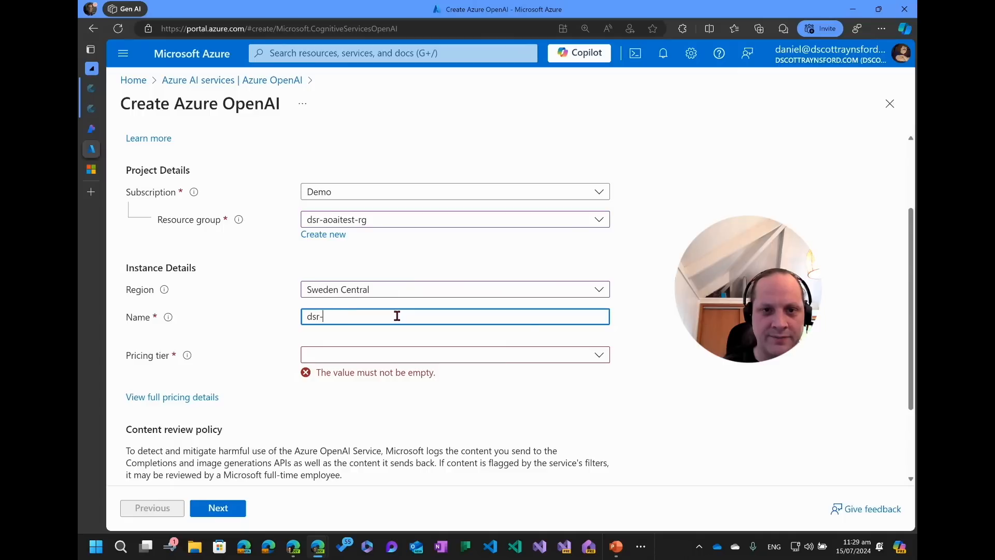
type("aoai")
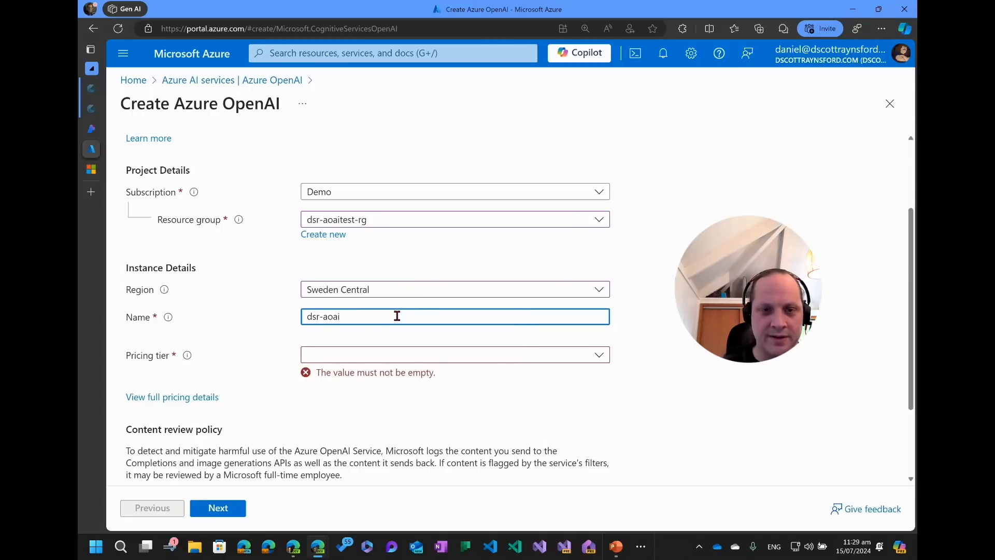
type("test-swe")
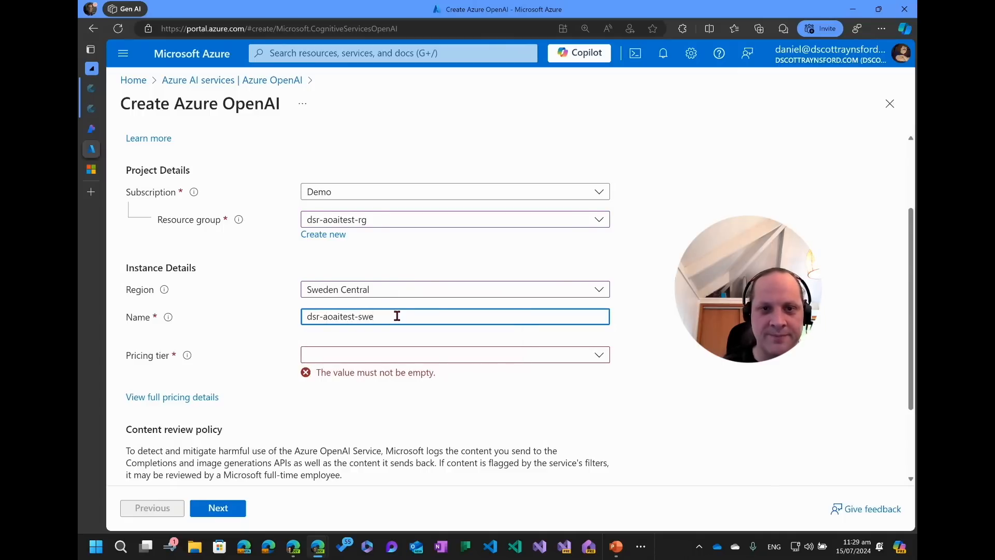
Choose the Standard S0 pricing tier and continue to the Network settings.
key("Tab")
left_click(415, 356)
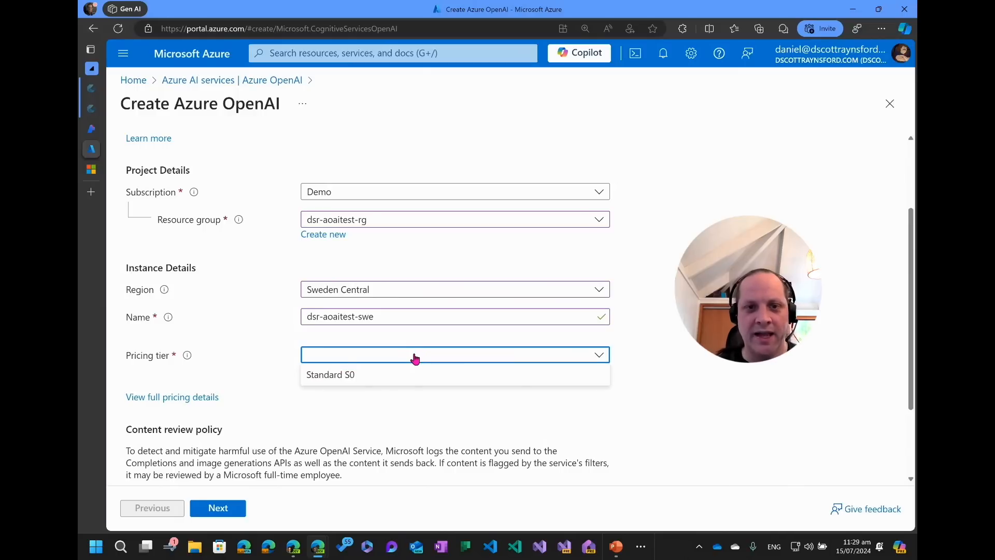
left_click(362, 380)
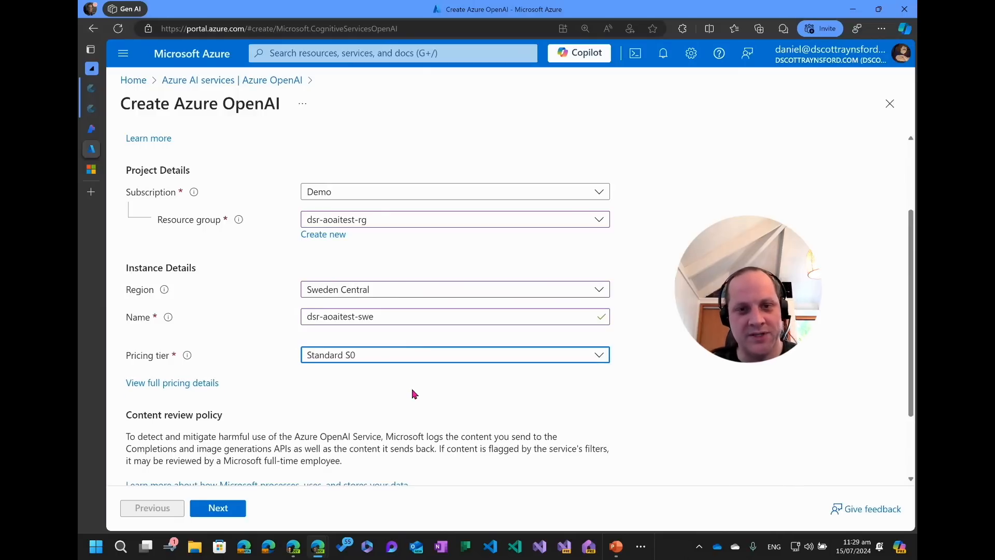
scroll(423, 394, "down", 2)
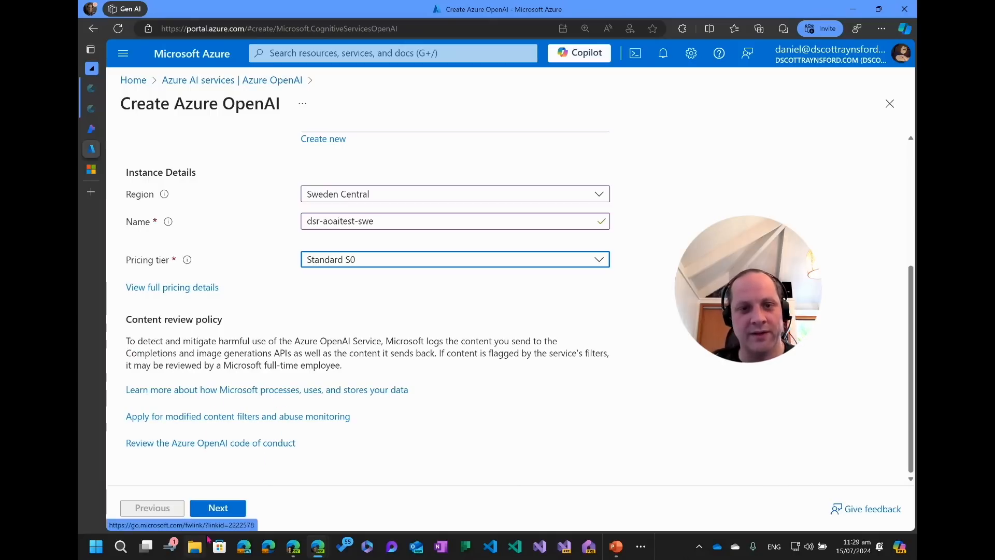
left_click(222, 508)
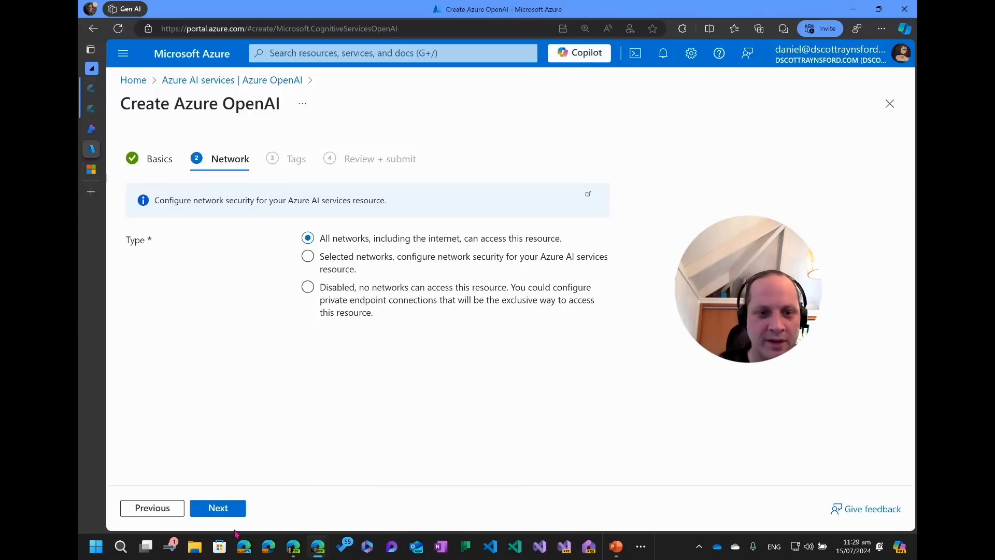
Keep the default network and tag settings and create the resource.
left_click(218, 508)
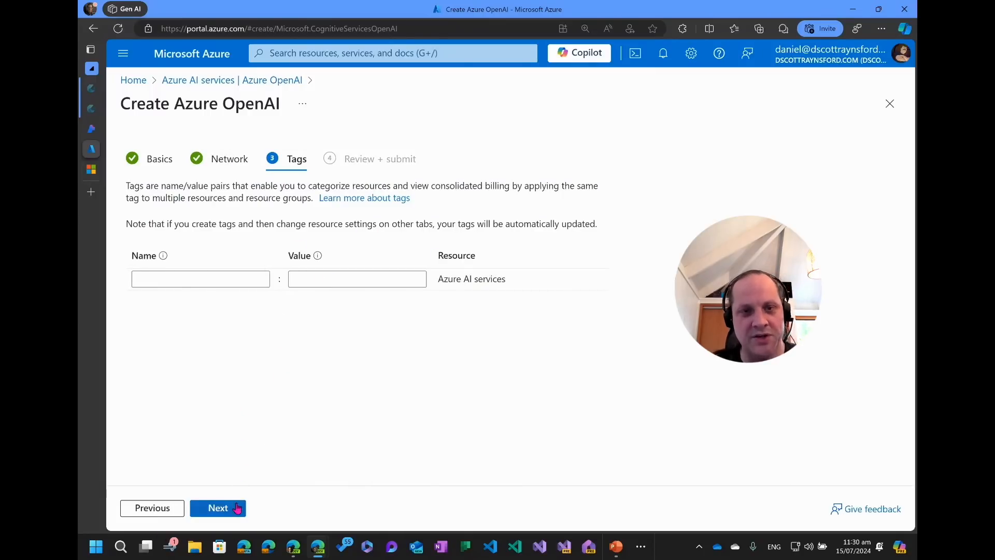
left_click(238, 508)
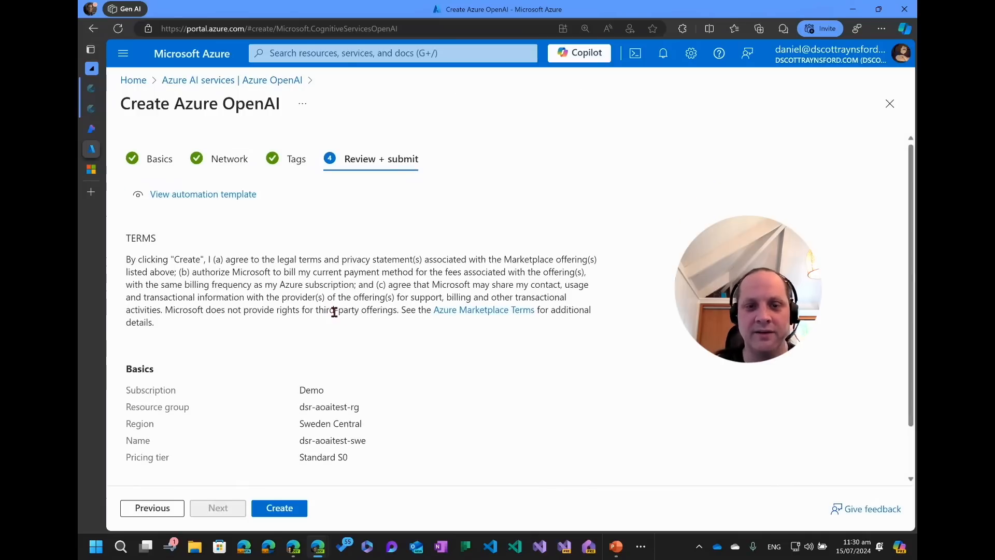
left_click(291, 510)
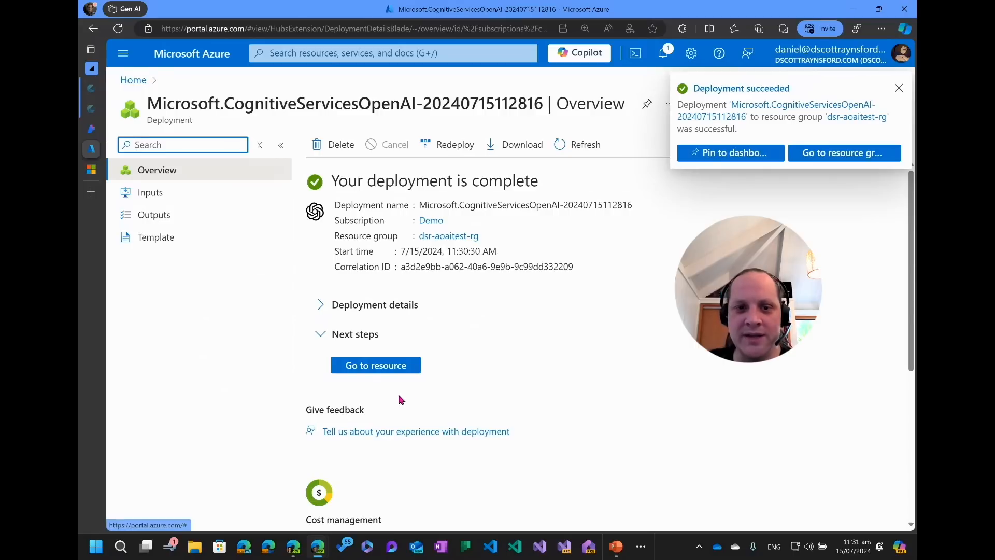
Open the deployed resource and review its location and API kind on the overview.
left_click(384, 365)
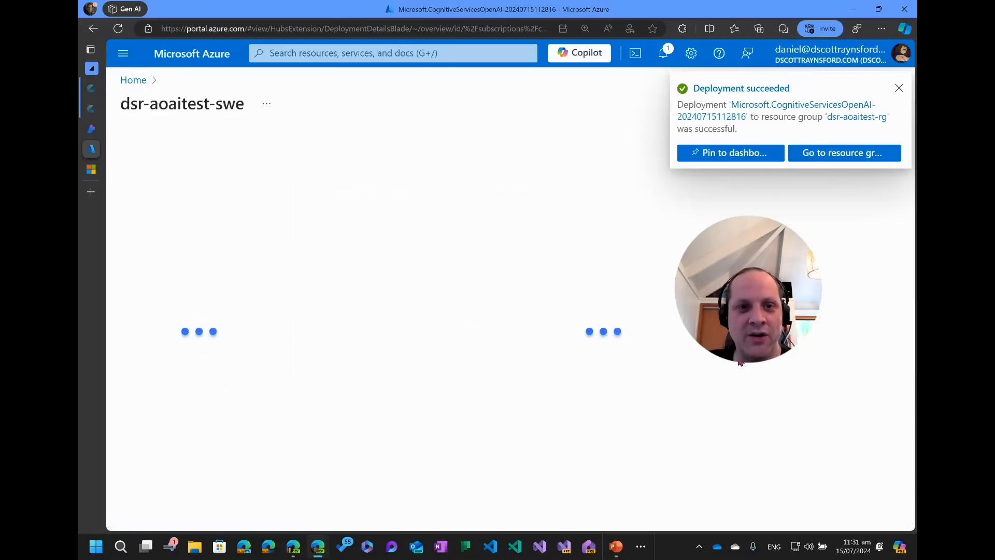
left_click(899, 88)
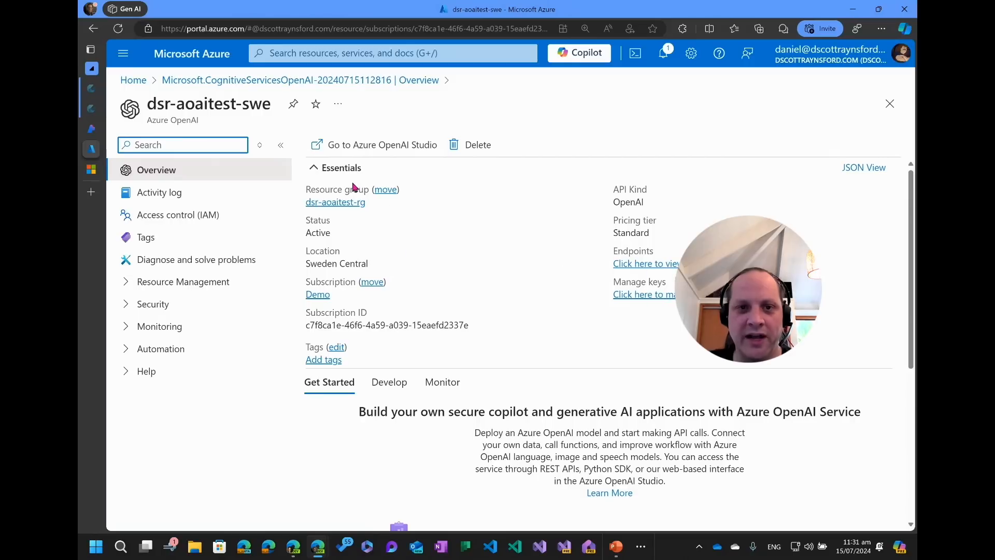
left_click_drag(306, 263, 368, 263)
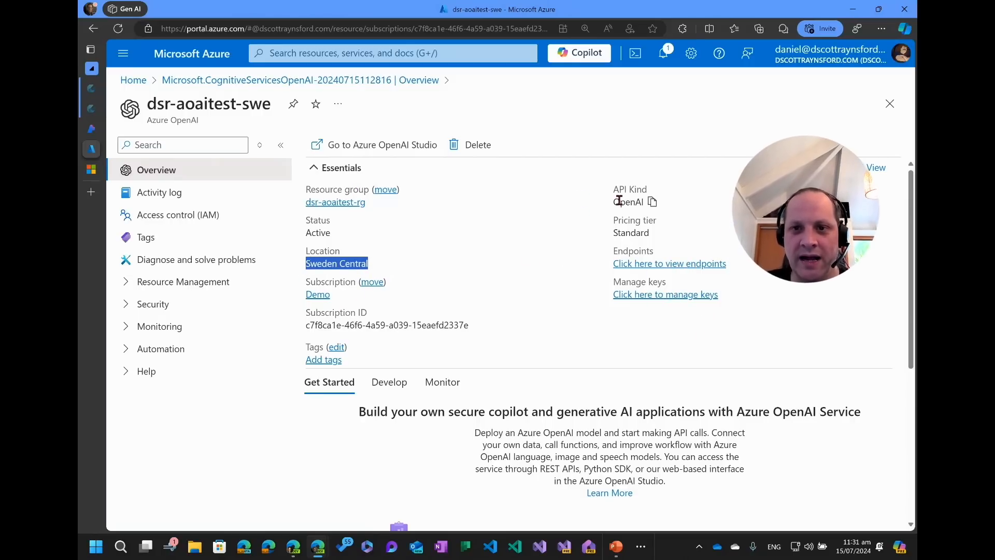
double_click(634, 202)
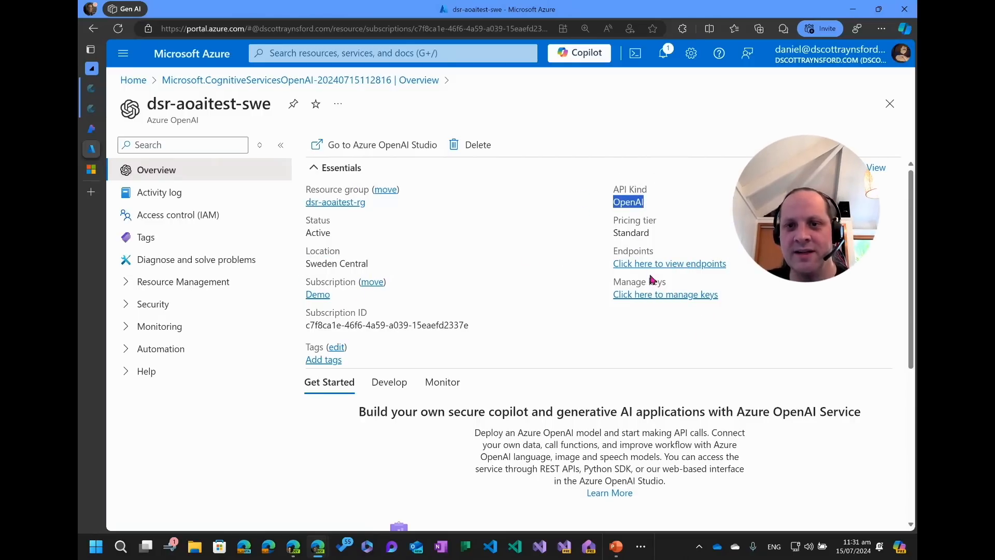
Open the resource's keys and endpoint page and copy the endpoint URL.
double_click(635, 233)
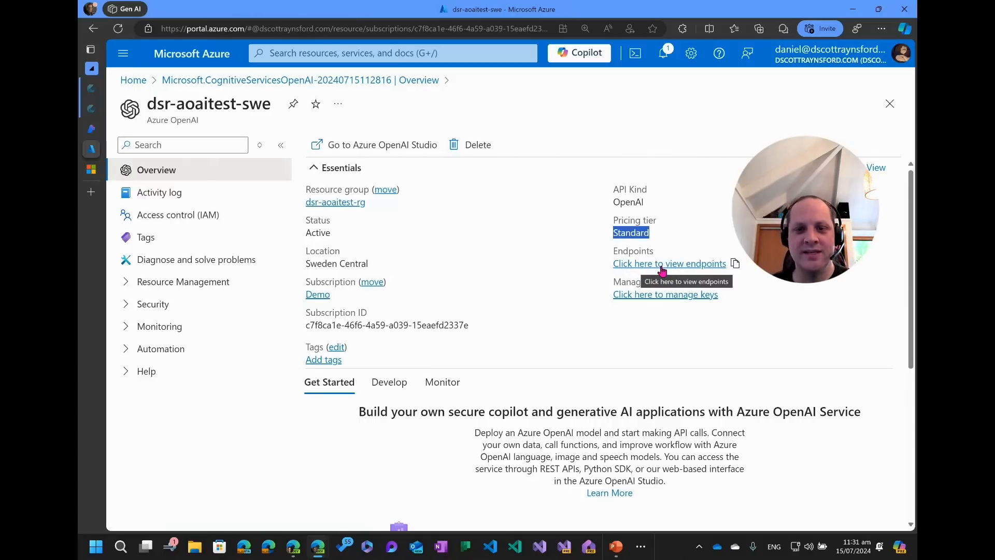
left_click(661, 264)
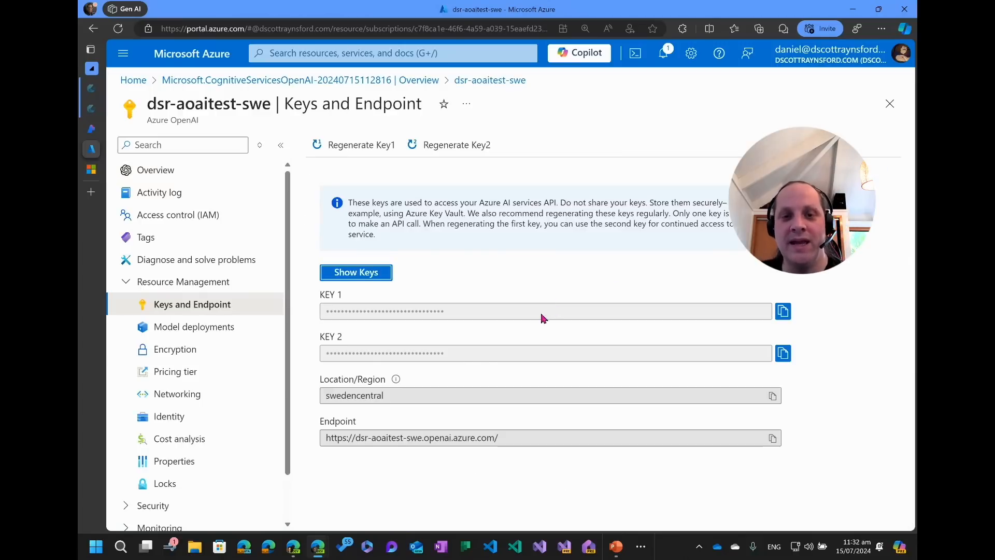
left_click_drag(515, 440, 322, 440)
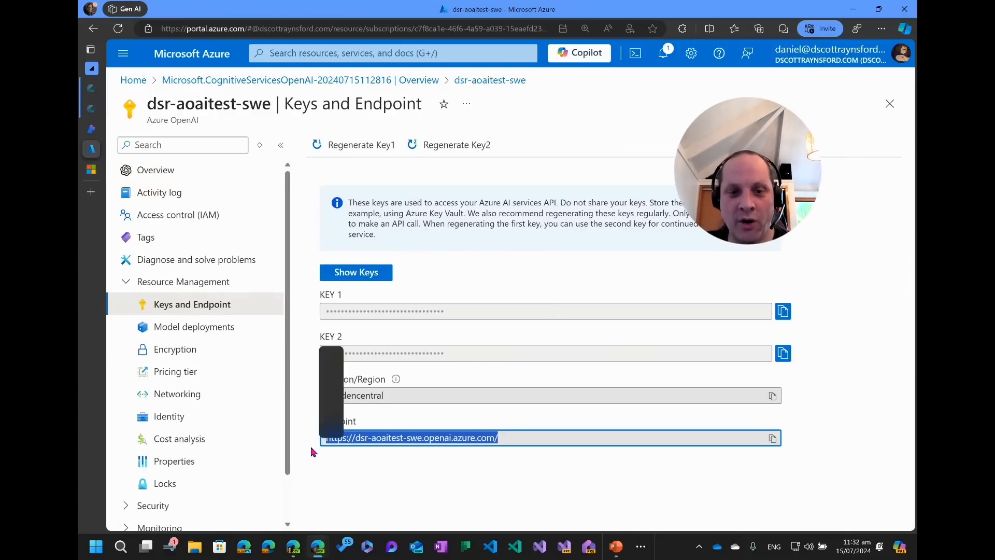
key("ctrl+c")
left_click(512, 436)
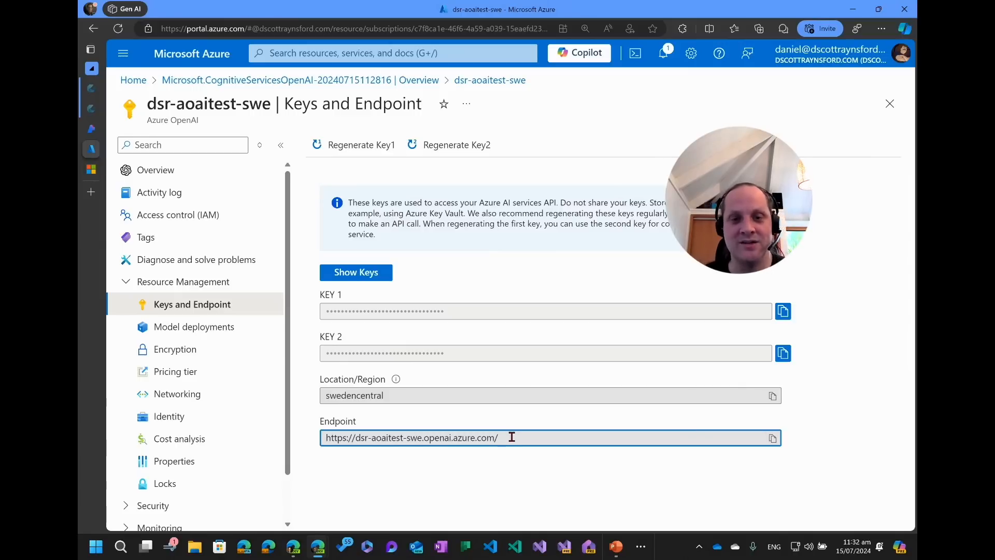
left_click_drag(511, 436, 278, 447)
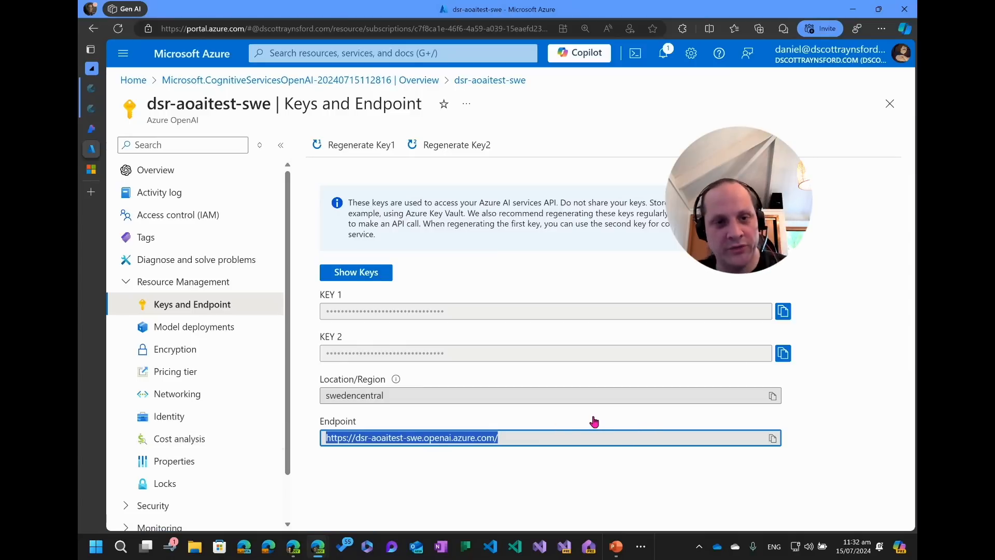
Return to the overview, open the key management page and select Key 1.
left_click(168, 178)
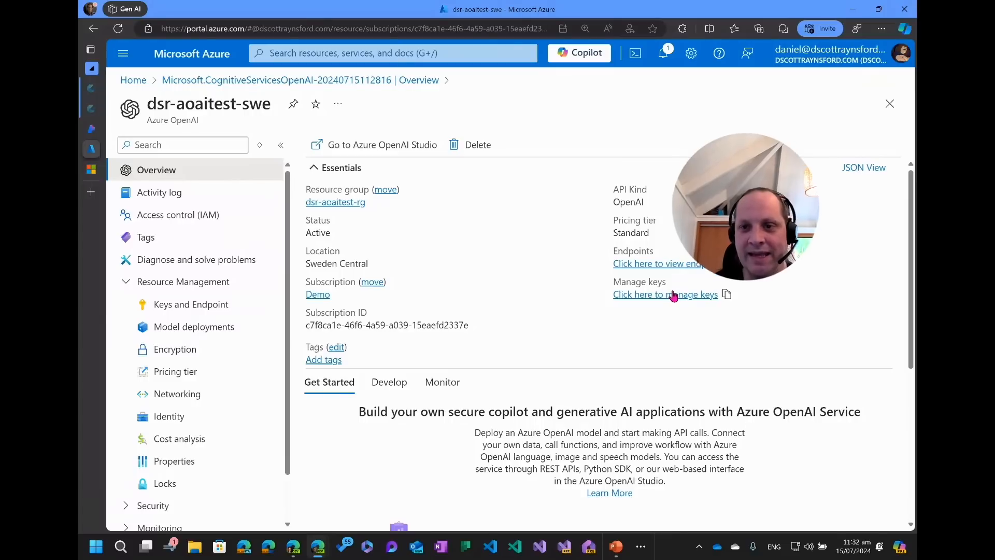
left_click(679, 295)
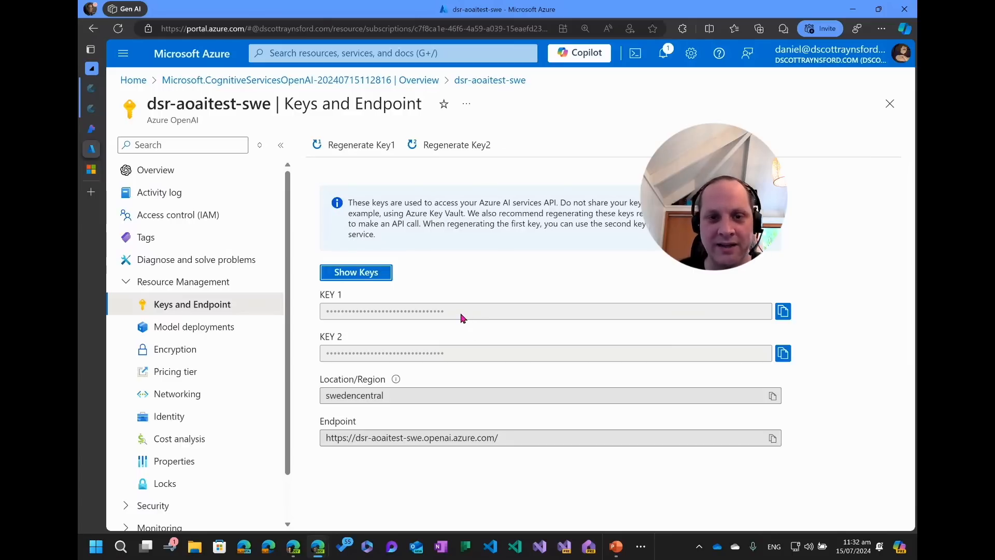
left_click_drag(462, 318, 278, 309)
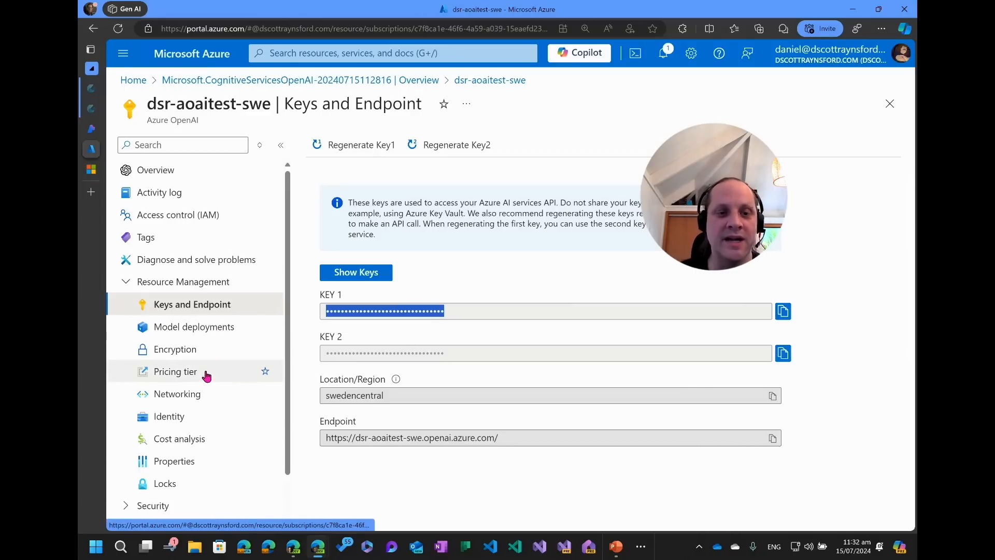
Review the resource's networking access settings.
left_click(194, 399)
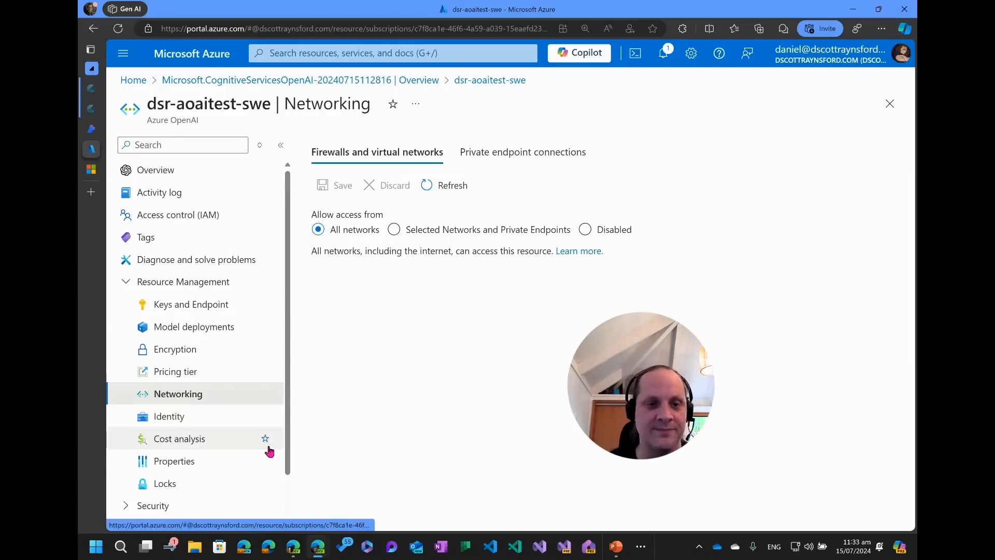
scroll(260, 450, "down", 2)
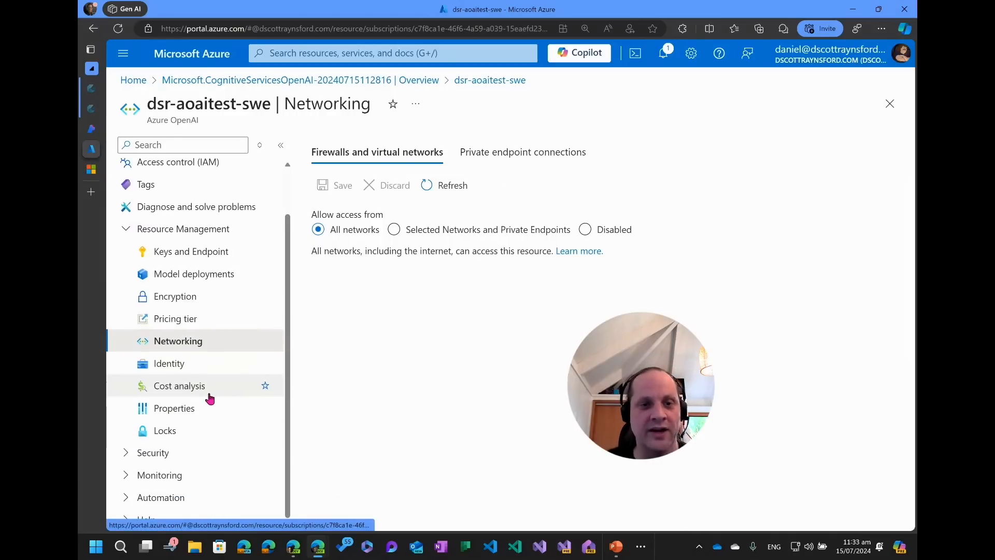
left_click(123, 479)
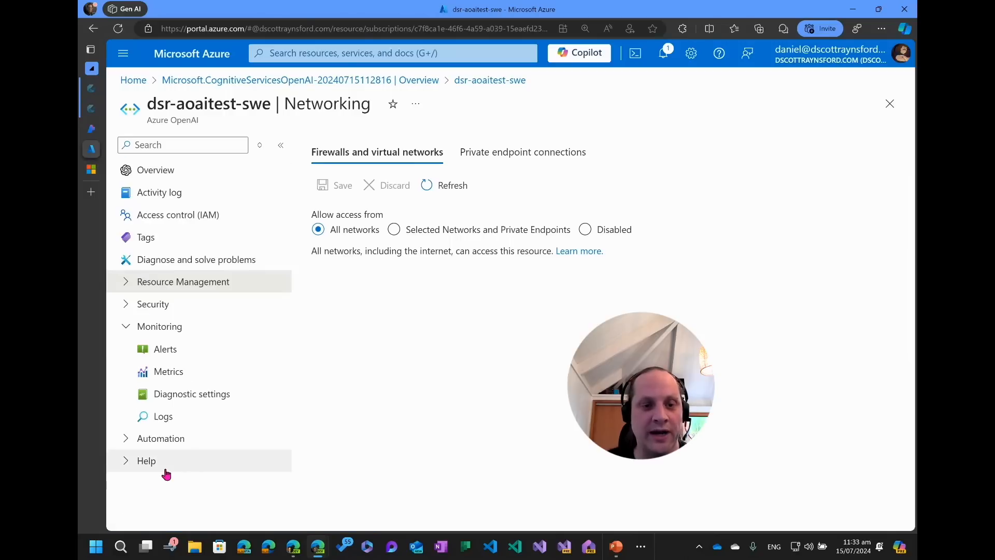
Draft a diagnostic setting sending Audit Logs and Request and Response Logs to the dsr-monitor-law workspace, then close it unsaved.
left_click(172, 394)
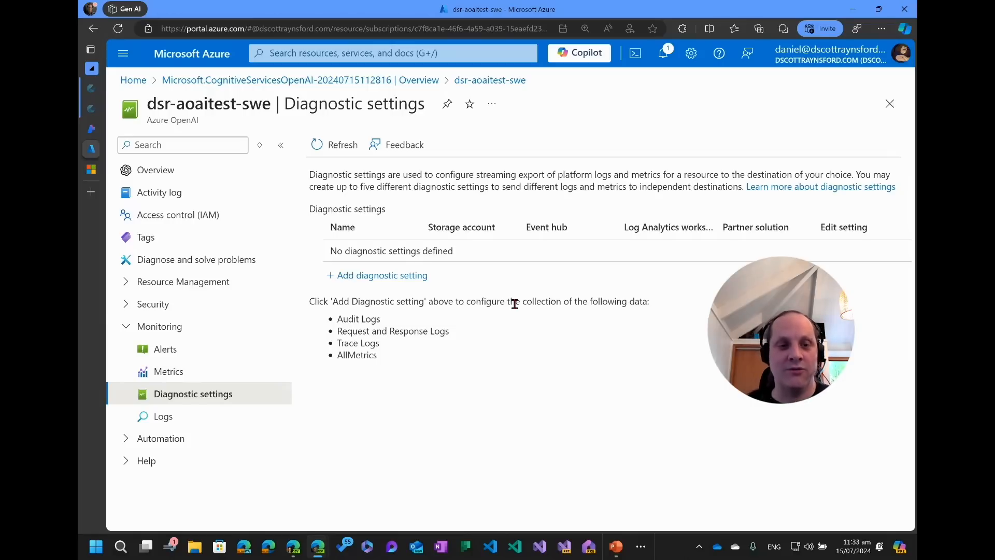
left_click(381, 278)
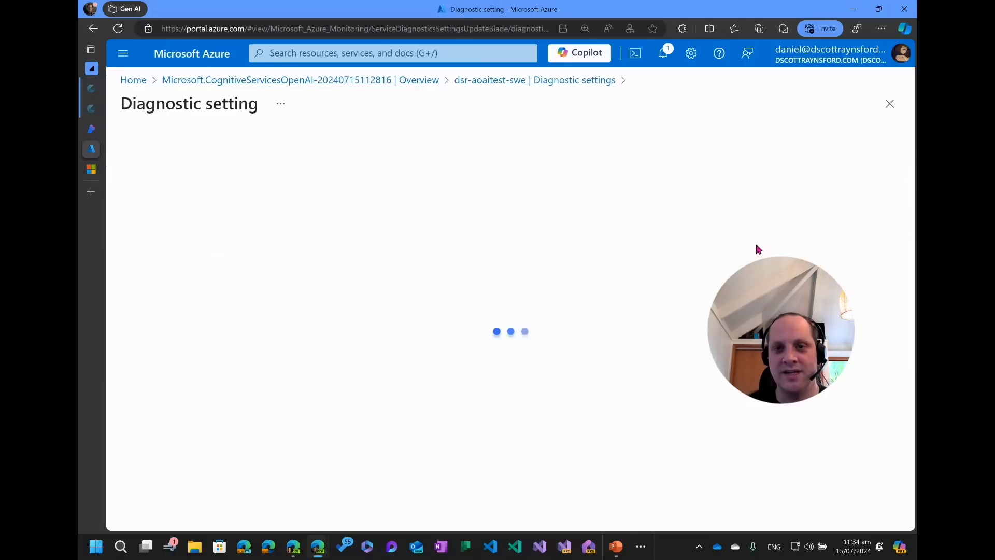
left_click(494, 270)
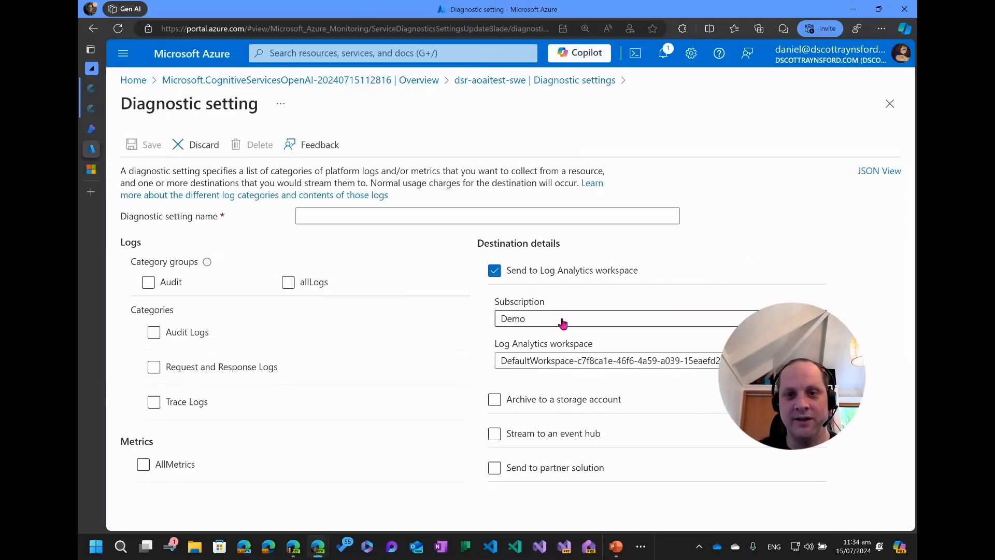
left_click(546, 366)
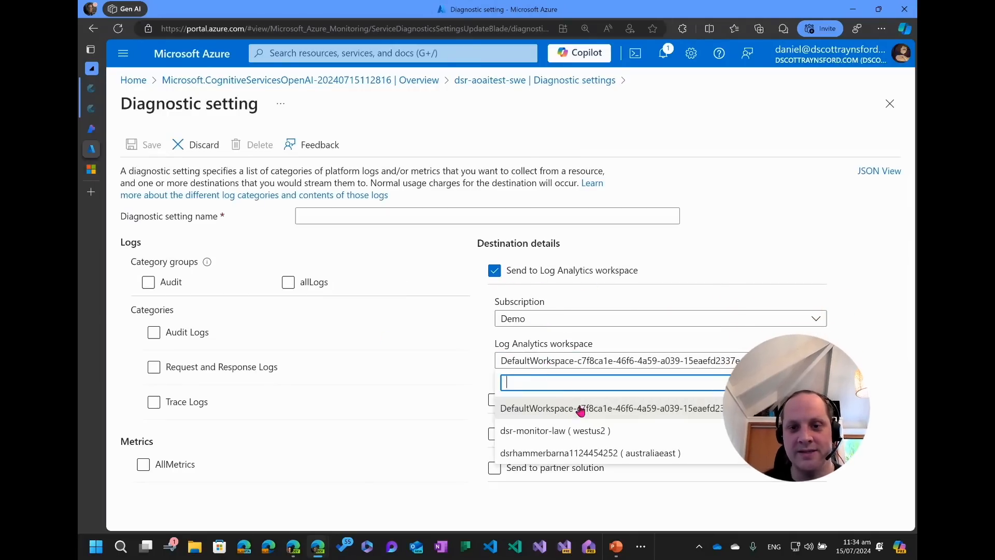
left_click(560, 434)
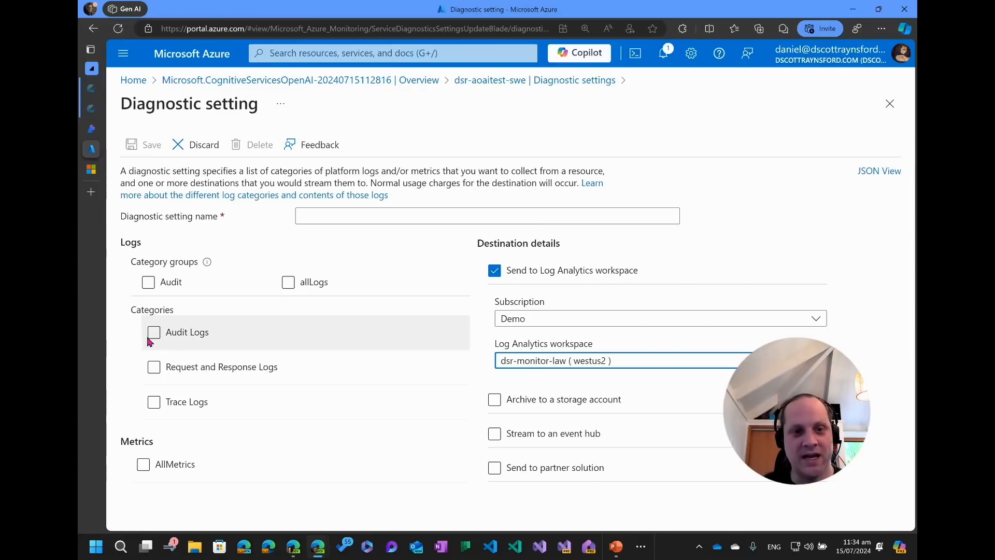
left_click(154, 367)
left_click(154, 332)
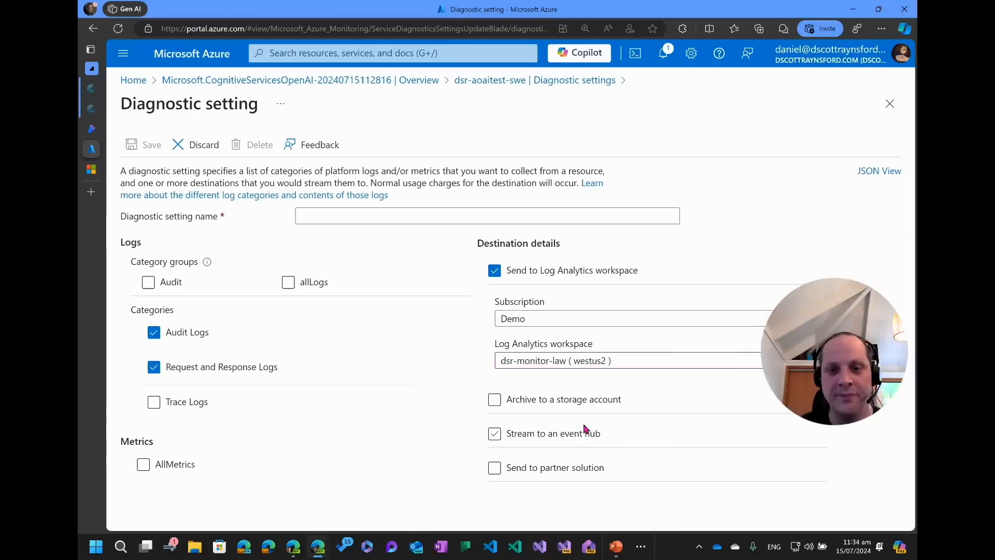
left_click(890, 104)
left_click(566, 89)
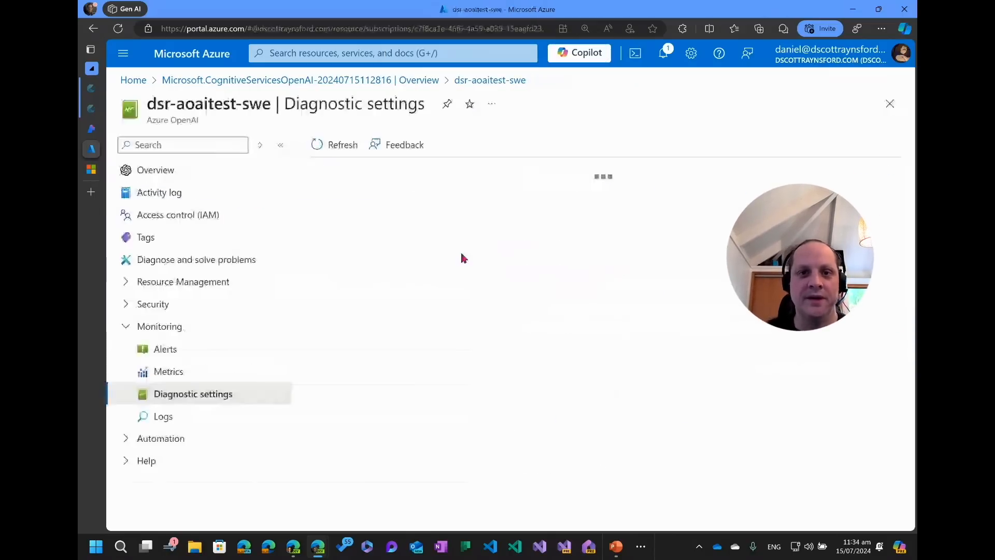
Open Azure OpenAI Studio from the resource overview's Explore and deploy section.
left_click(156, 171)
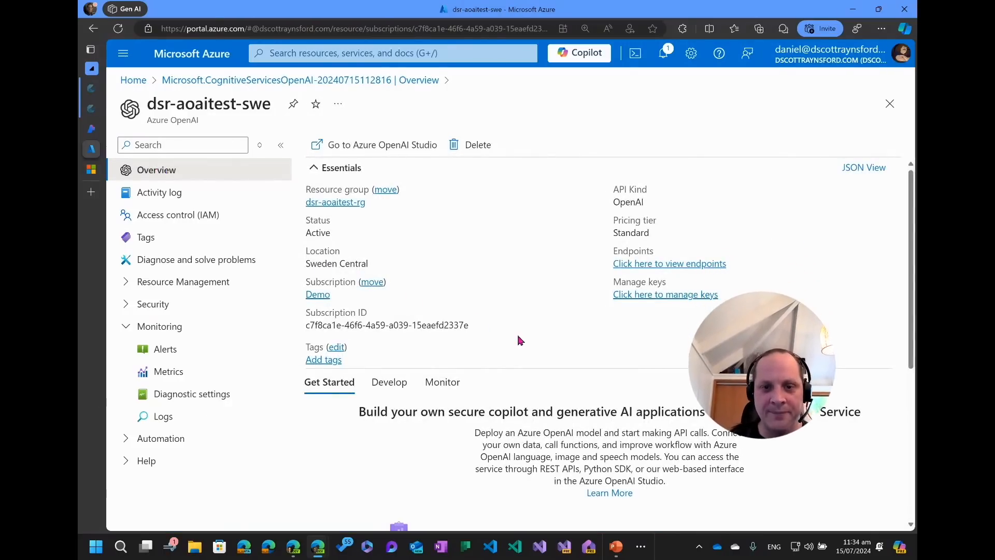
scroll(569, 413, "down", 1)
scroll(570, 413, "down", 2)
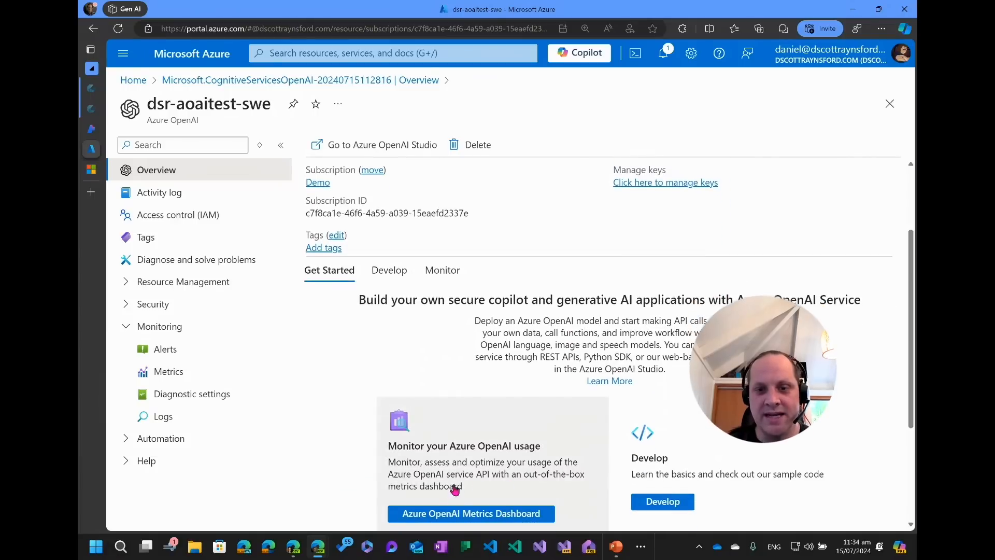
scroll(703, 449, "down", 1)
scroll(703, 448, "down", 2)
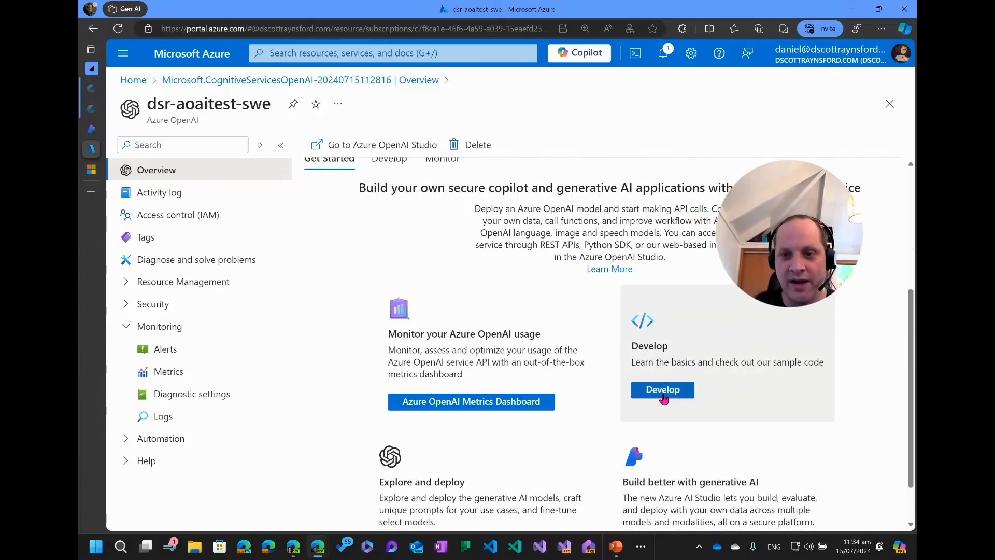
scroll(430, 474, "down", 2)
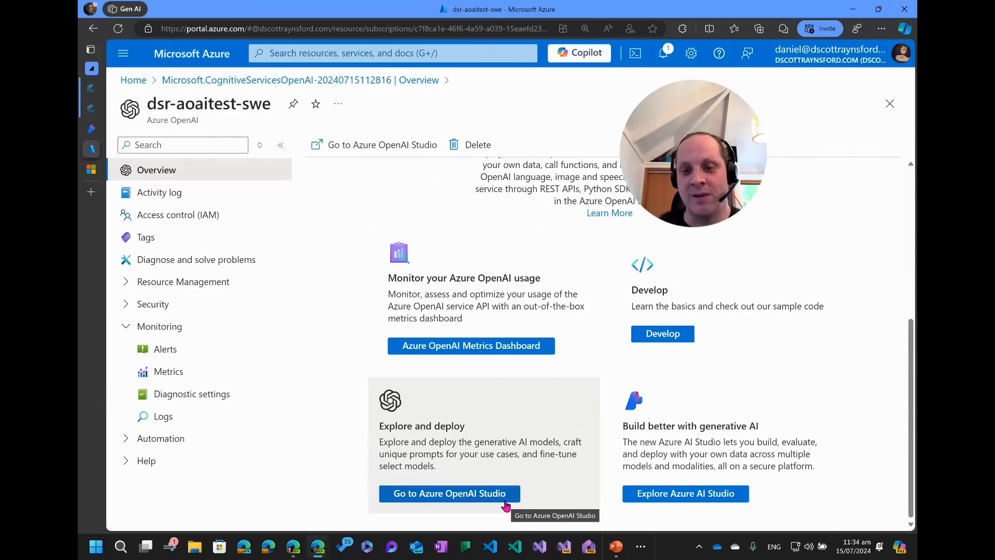
left_click(440, 495)
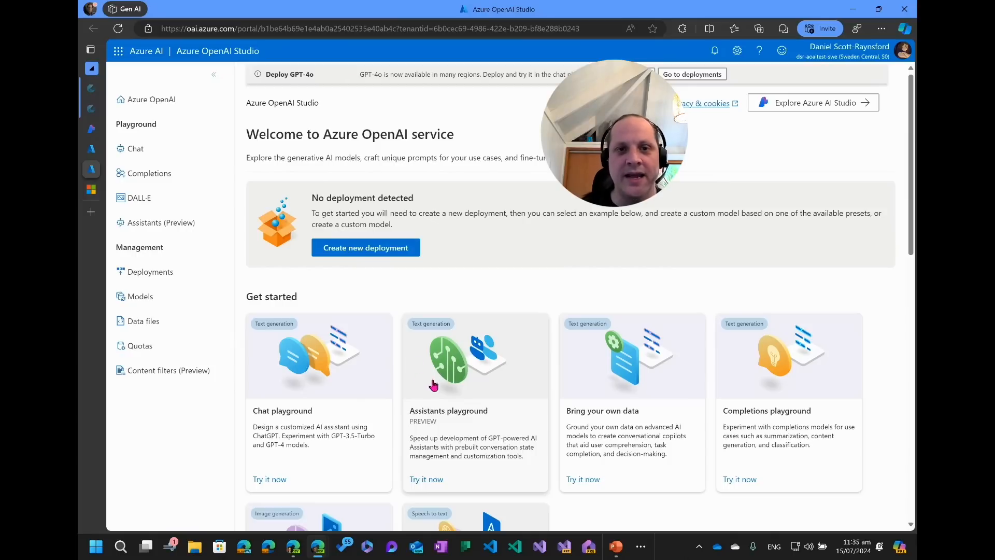
Open the Models page in Azure OpenAI Studio and browse the list of base models.
left_click_drag(311, 204, 414, 218)
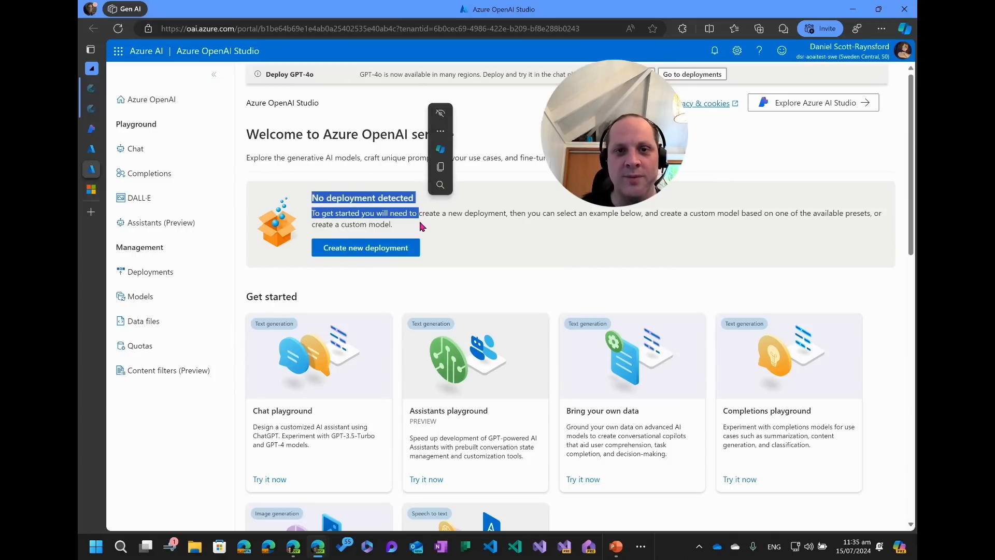
left_click(414, 220)
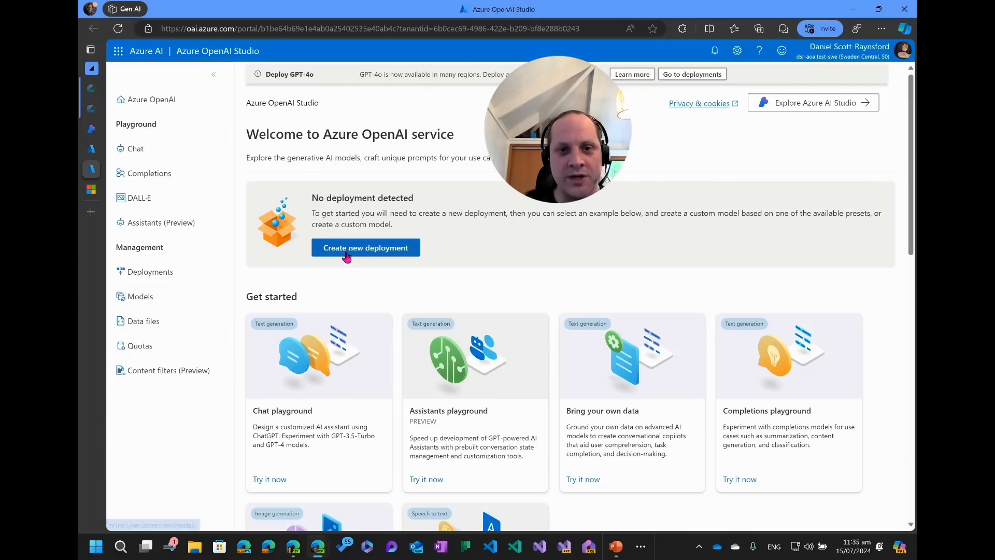
left_click(144, 297)
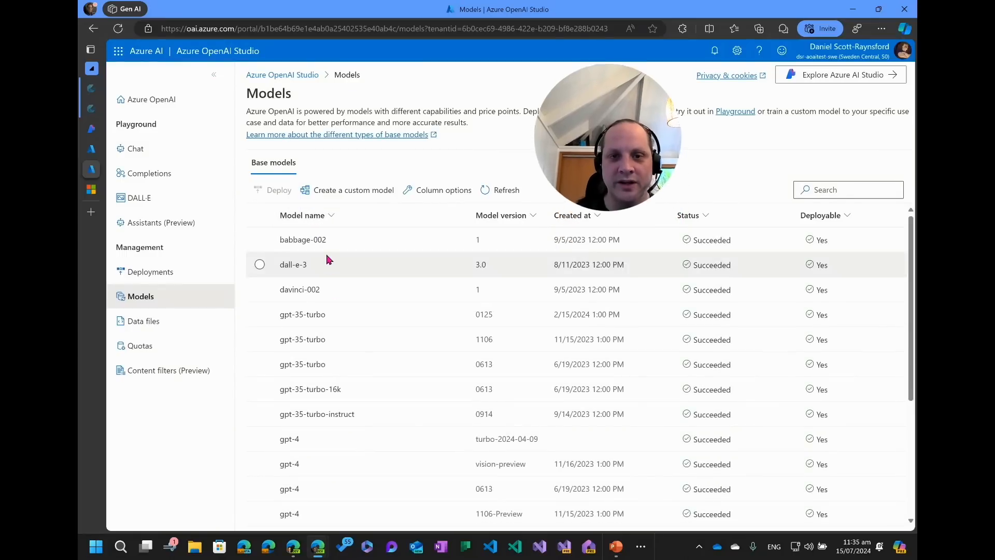
scroll(326, 256, "down", 4)
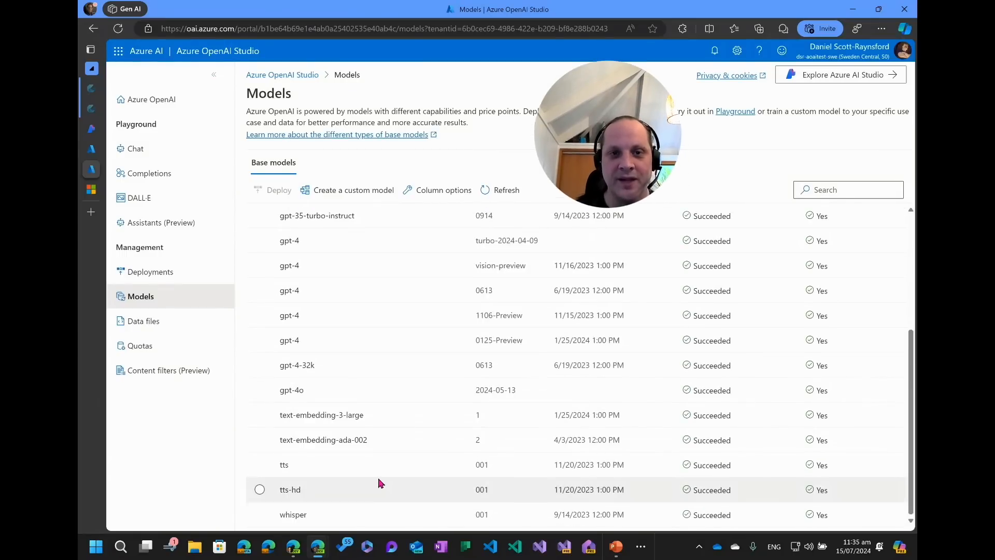
scroll(358, 430, "up", 4)
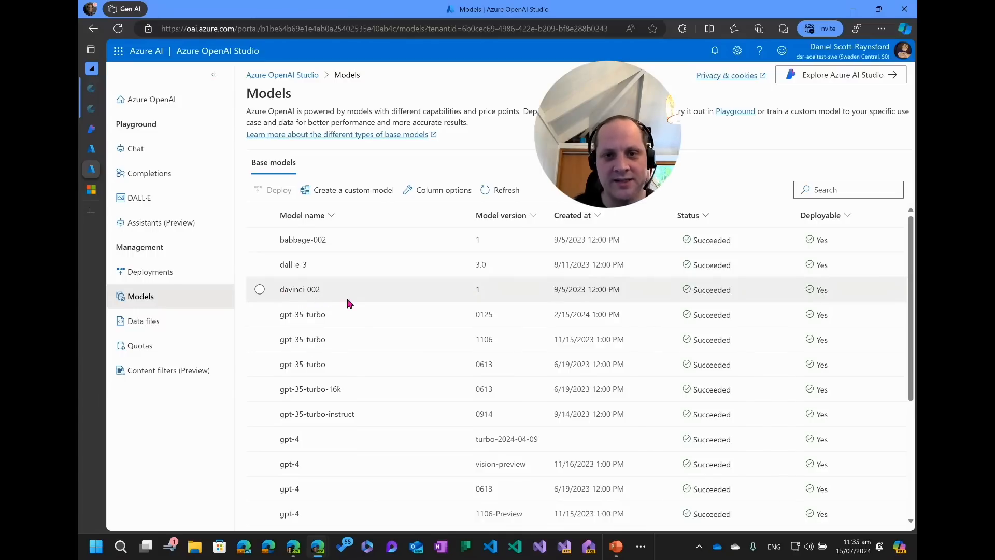
Examine the gpt-35-turbo model versions and their creation dates in the base models list.
left_click_drag(278, 313, 336, 322)
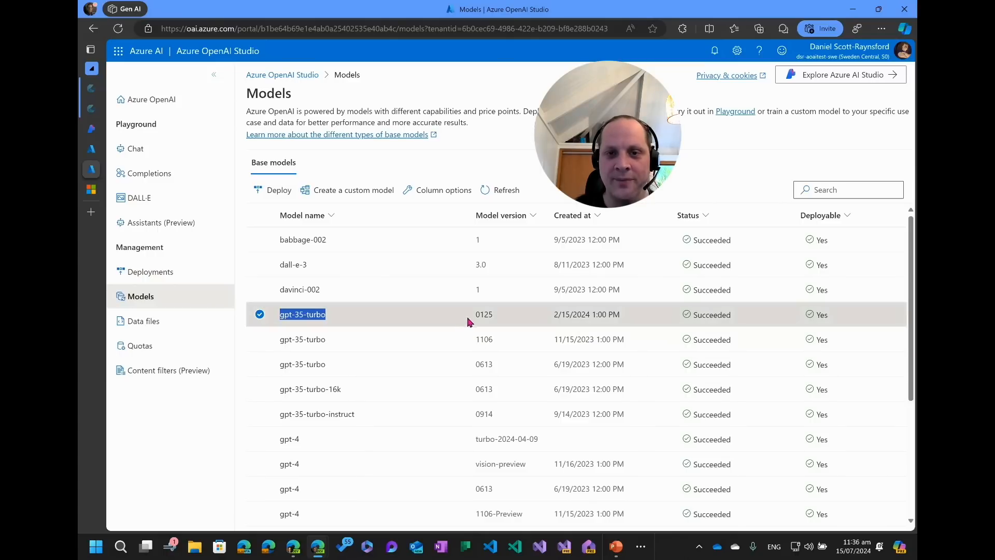
left_click_drag(473, 314, 493, 368)
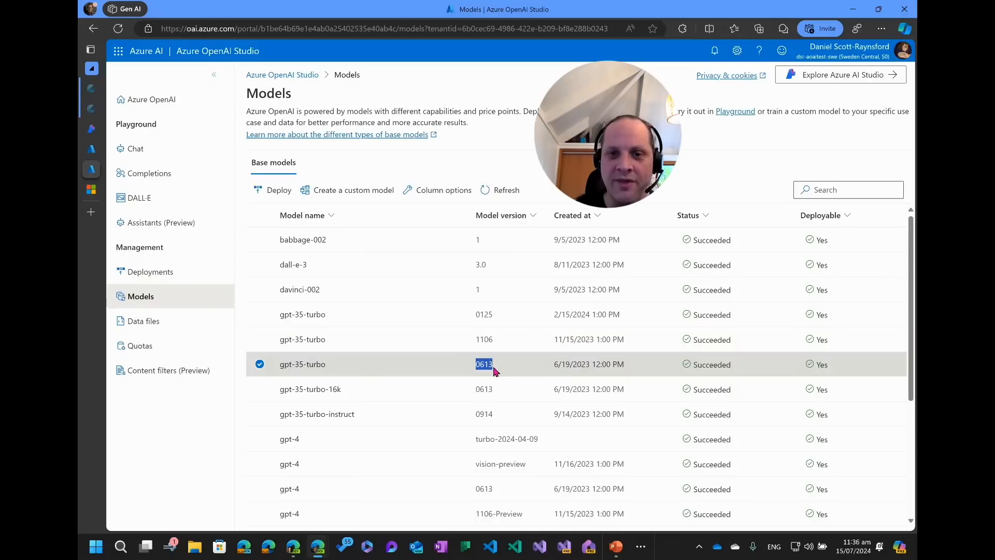
left_click(478, 318)
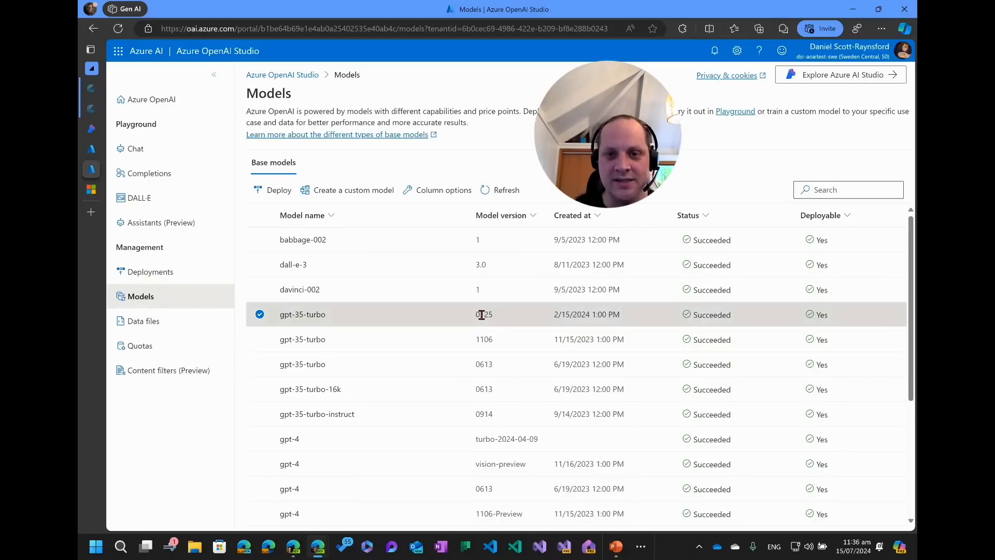
double_click(481, 314)
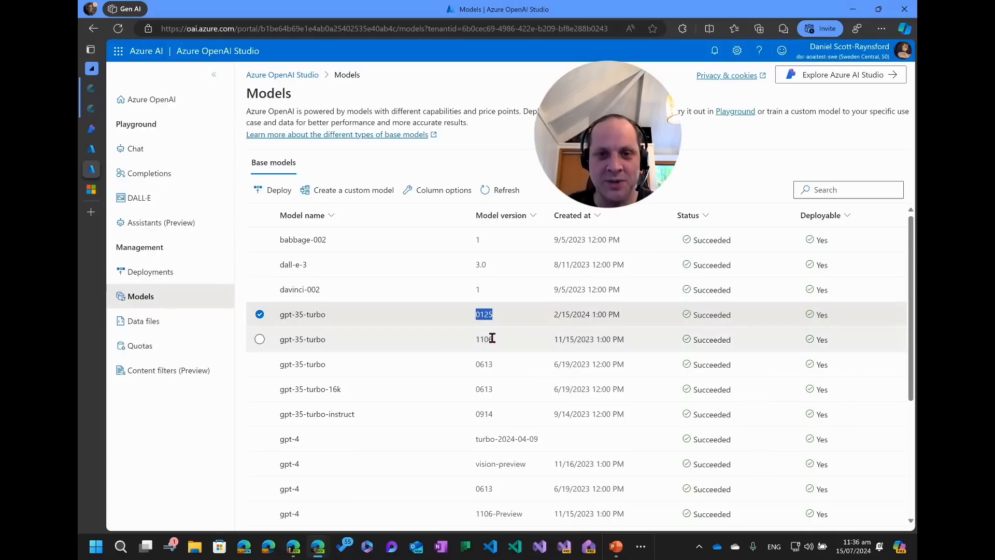
left_click_drag(475, 340, 500, 343)
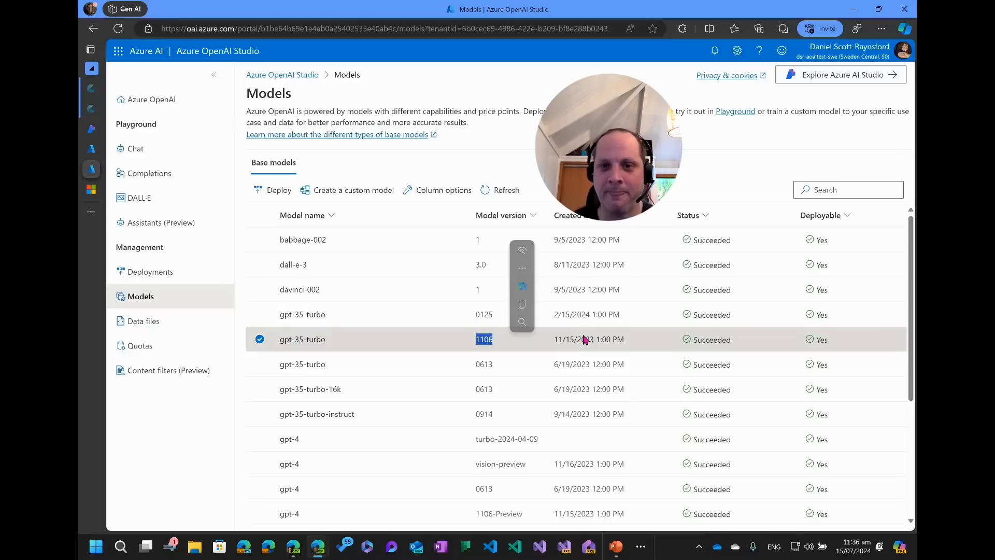
left_click(633, 319)
left_click_drag(555, 315, 633, 319)
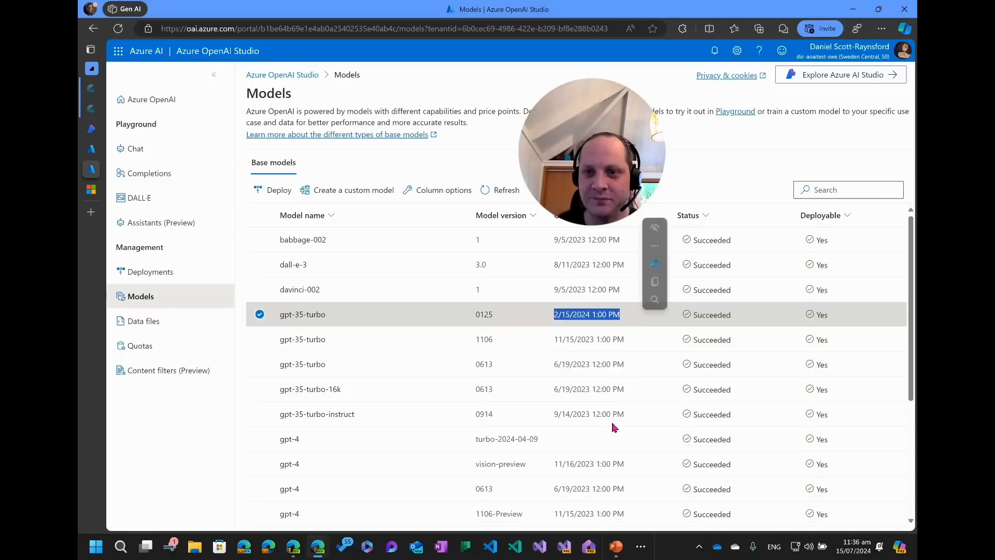
scroll(599, 358, "down", 2)
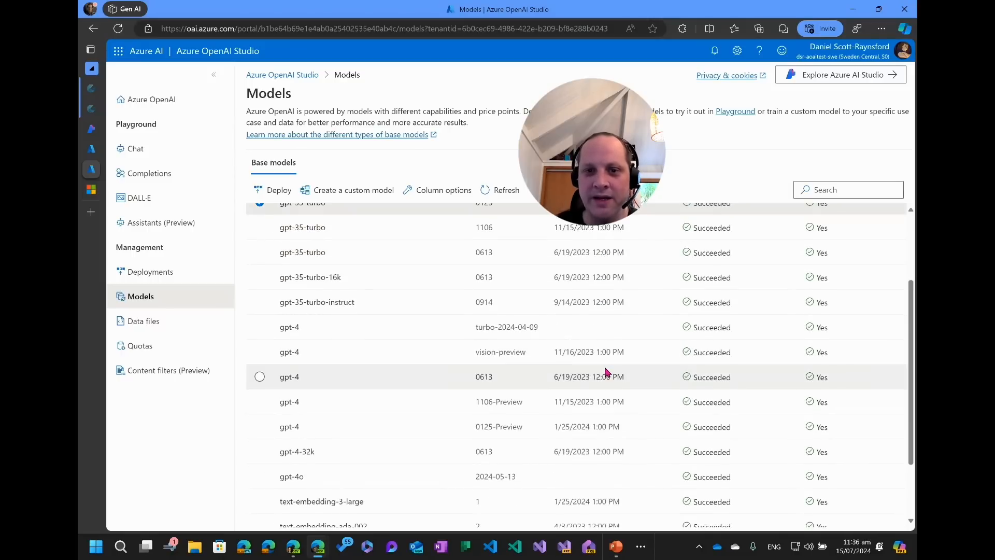
Compare the gpt-4 and gpt-4o model versions and dates in the base models list.
scroll(607, 372, "up", 1)
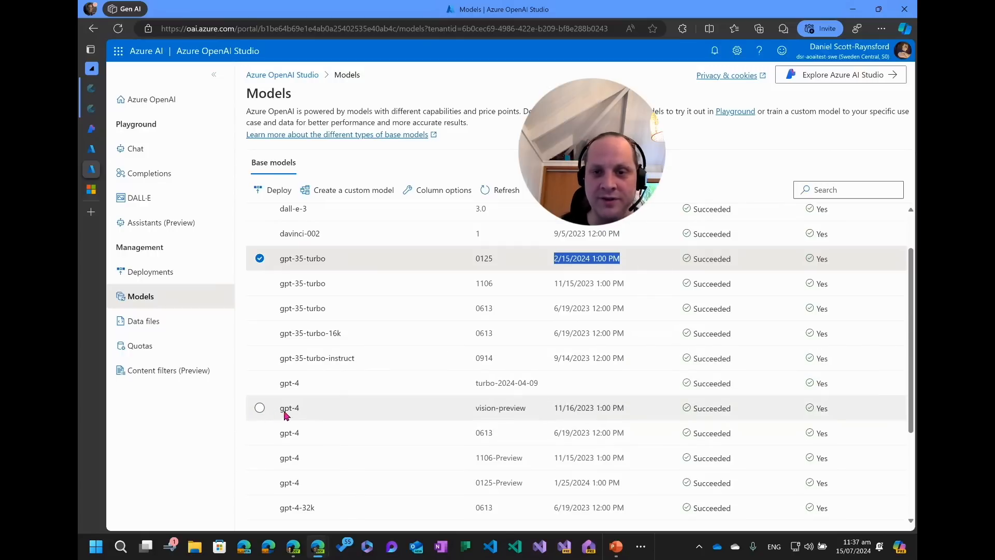
left_click_drag(527, 408, 473, 409)
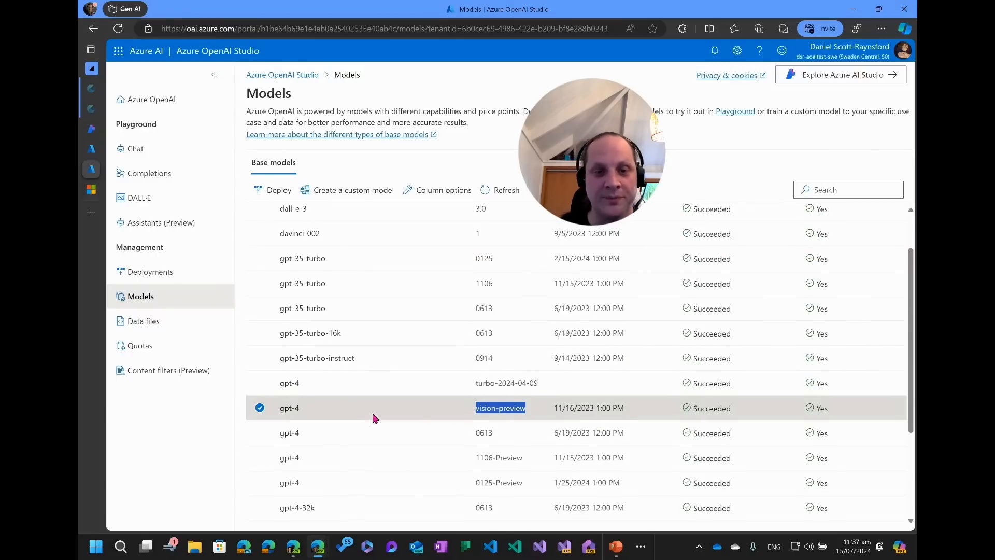
scroll(381, 409, "down", 2)
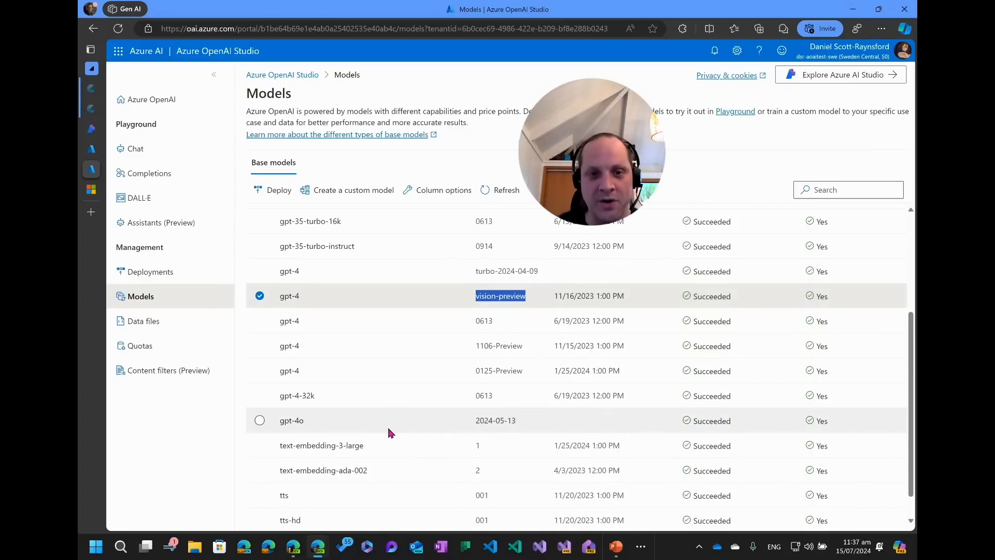
scroll(373, 422, "down", 1)
left_click_drag(281, 392, 334, 398)
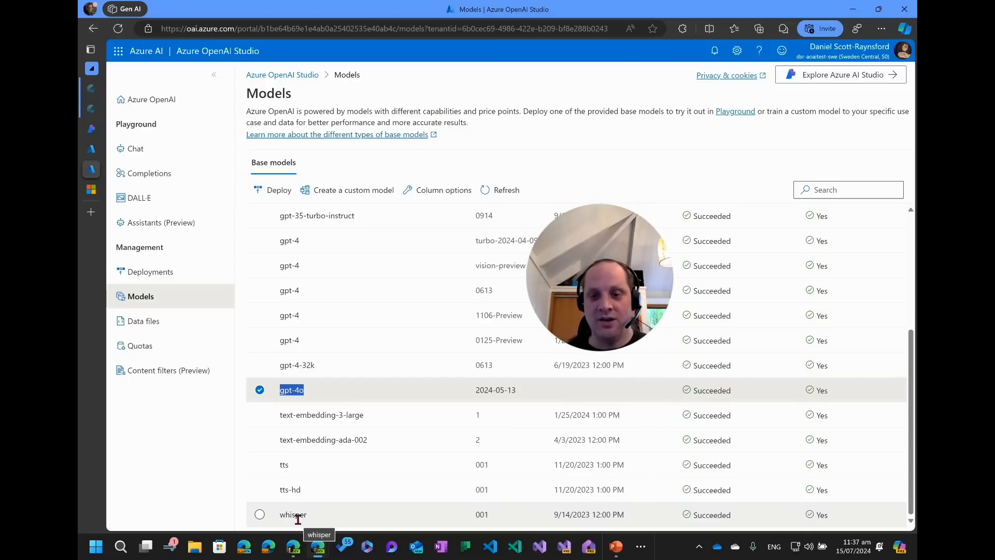
scroll(352, 414, "up", 4)
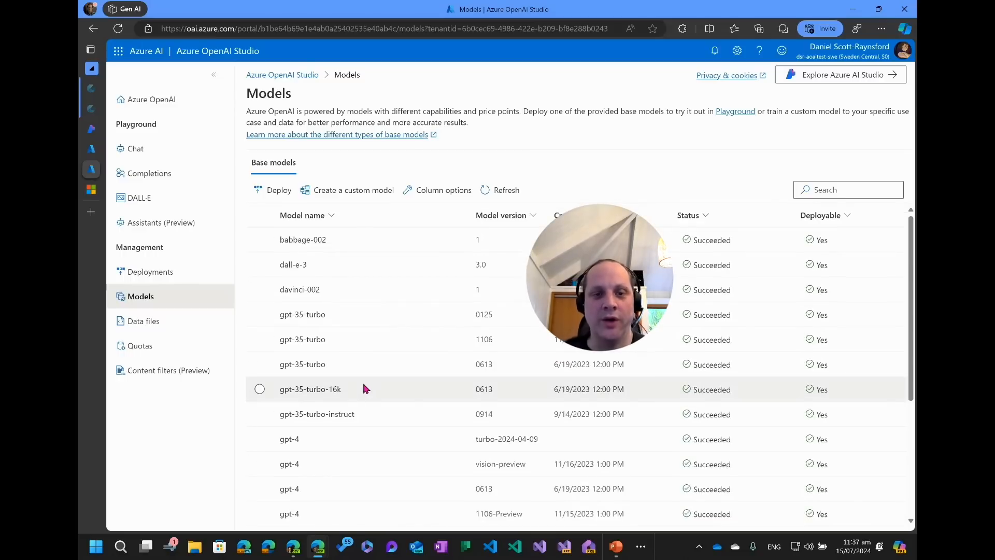
scroll(363, 387, "down", 3)
Start deploying the gpt-4o base model and name the deployment gpt-4o.
double_click(371, 477)
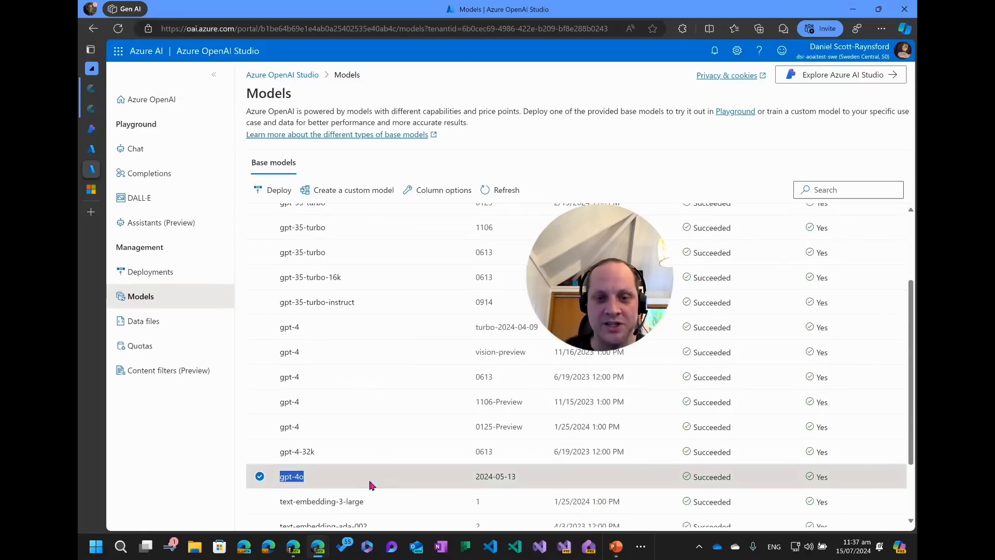
left_click(319, 480)
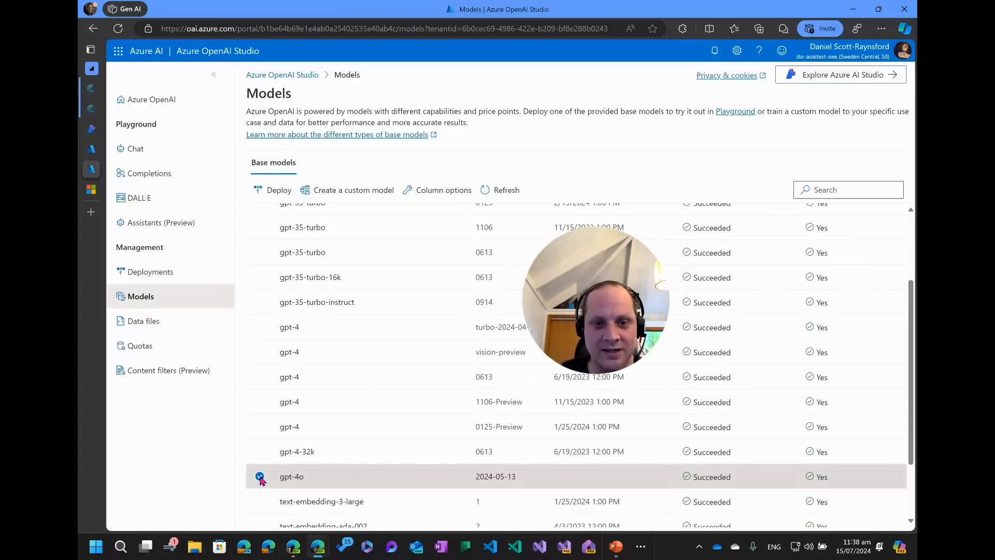
left_click(265, 189)
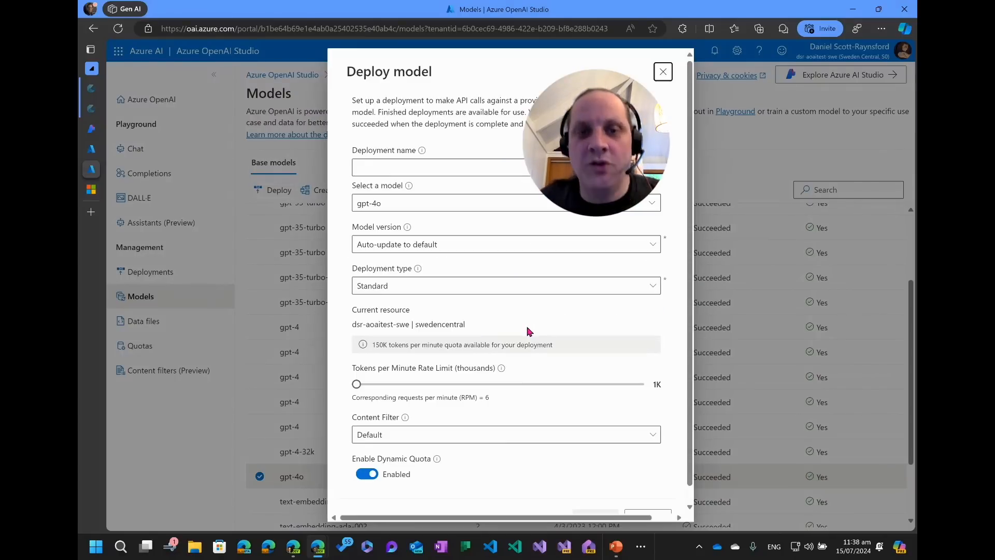
left_click(467, 168)
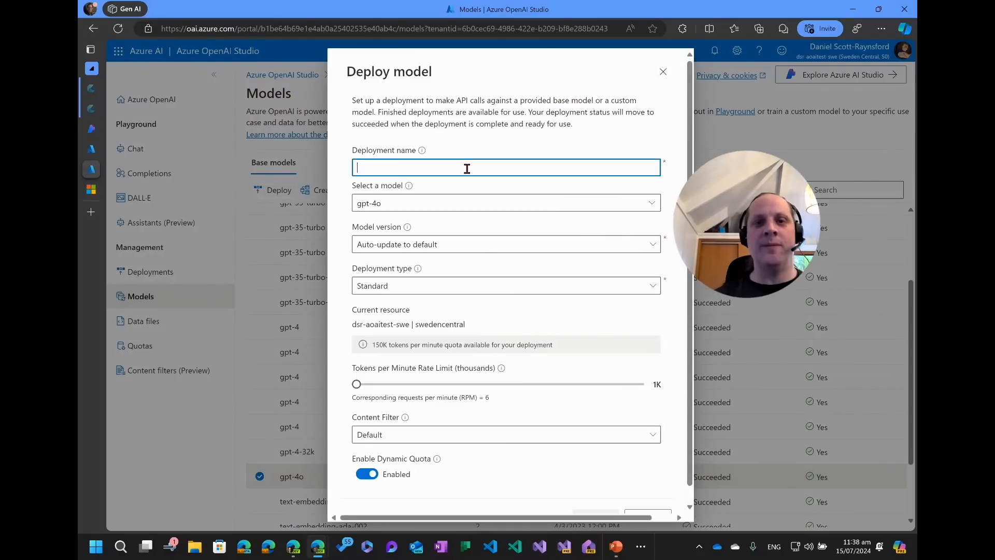
type("gpt")
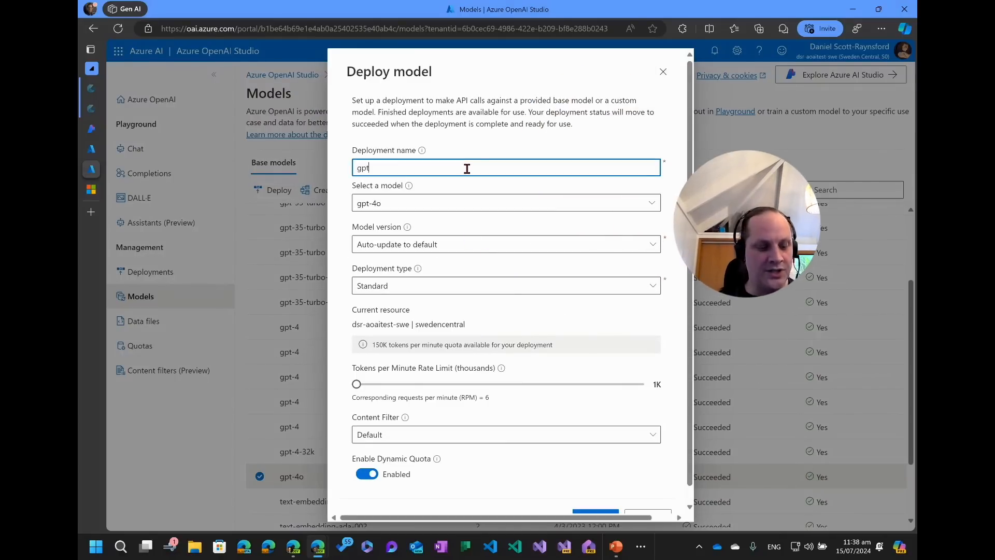
type("-4o")
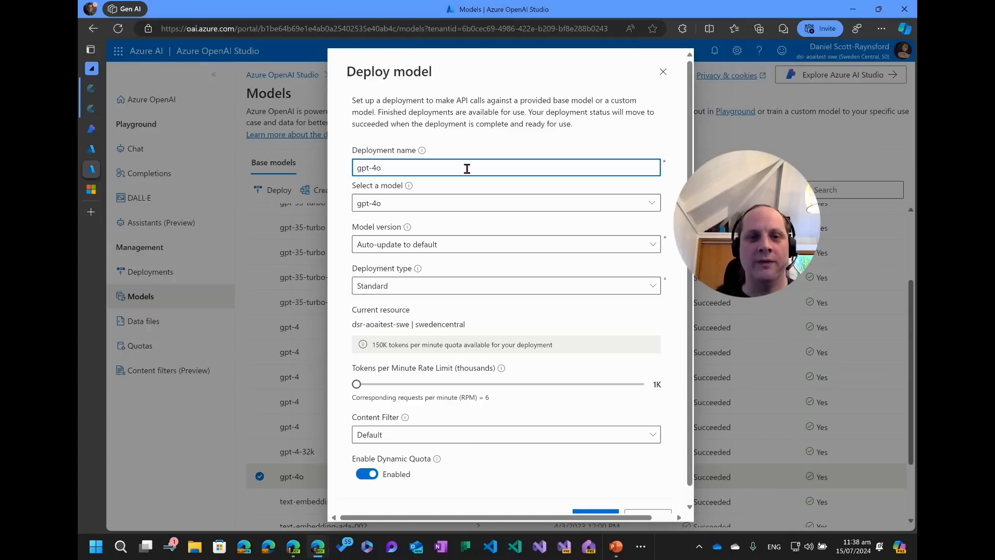
Review the model and model version choices, keeping gpt-4o with Auto-update to default.
left_click(443, 204)
left_click(652, 204)
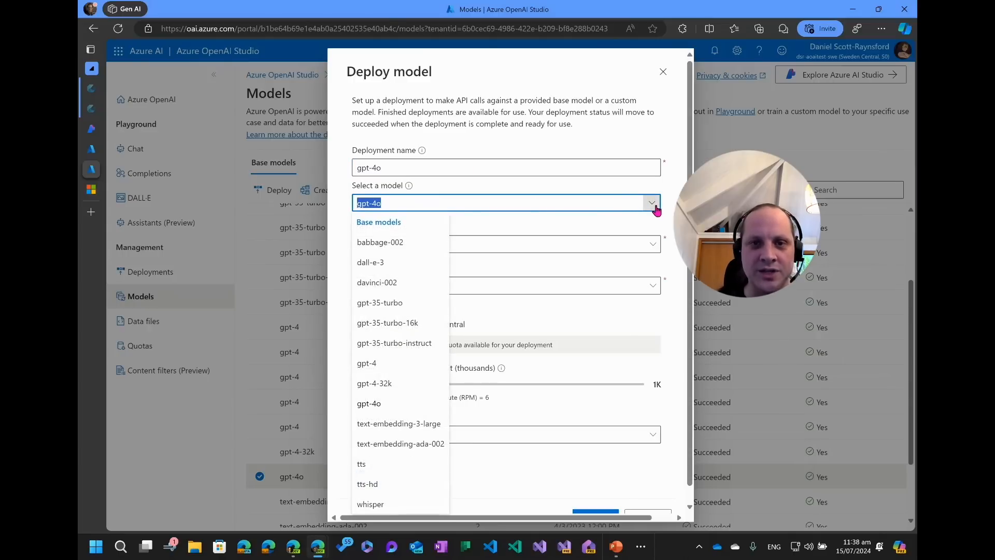
left_click(652, 203)
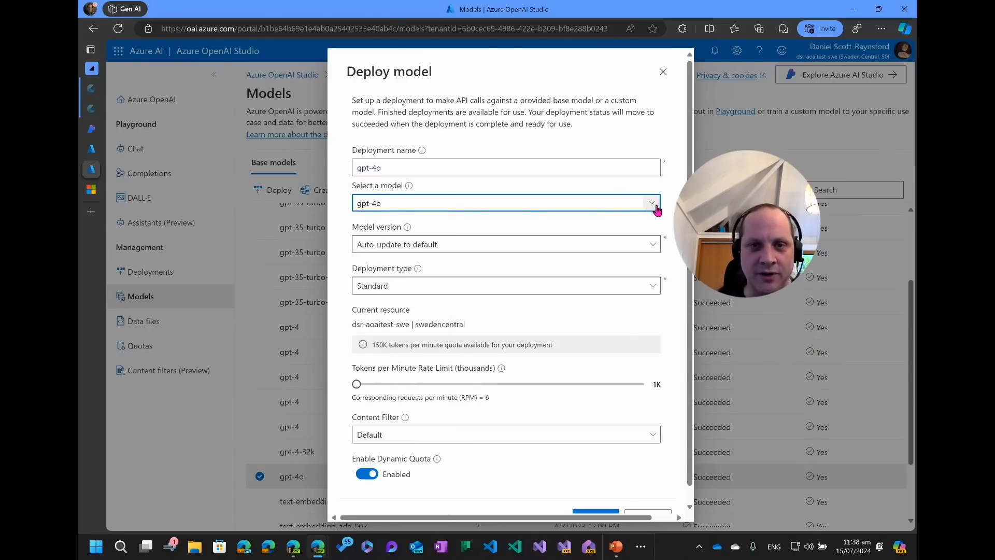
left_click(459, 248)
left_click(459, 248)
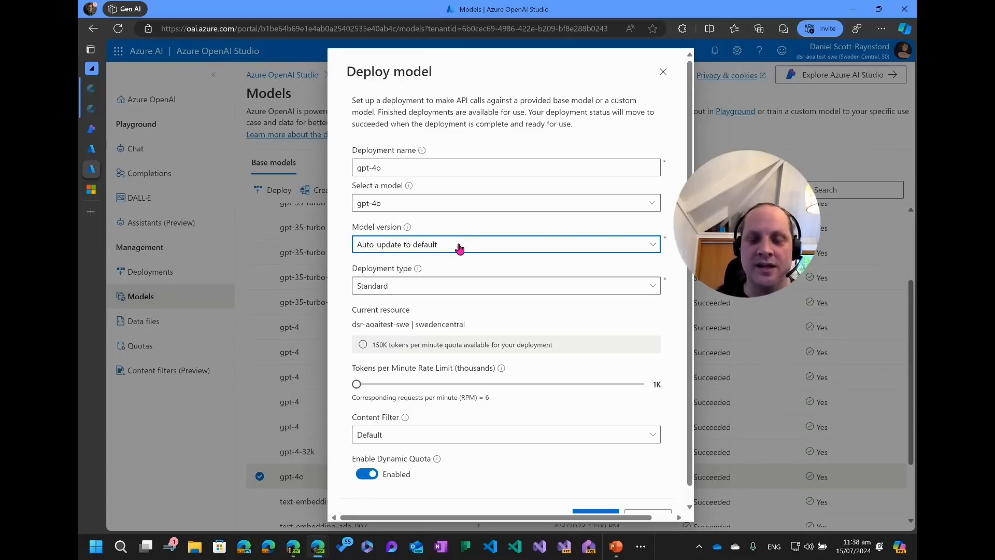
left_click(459, 248)
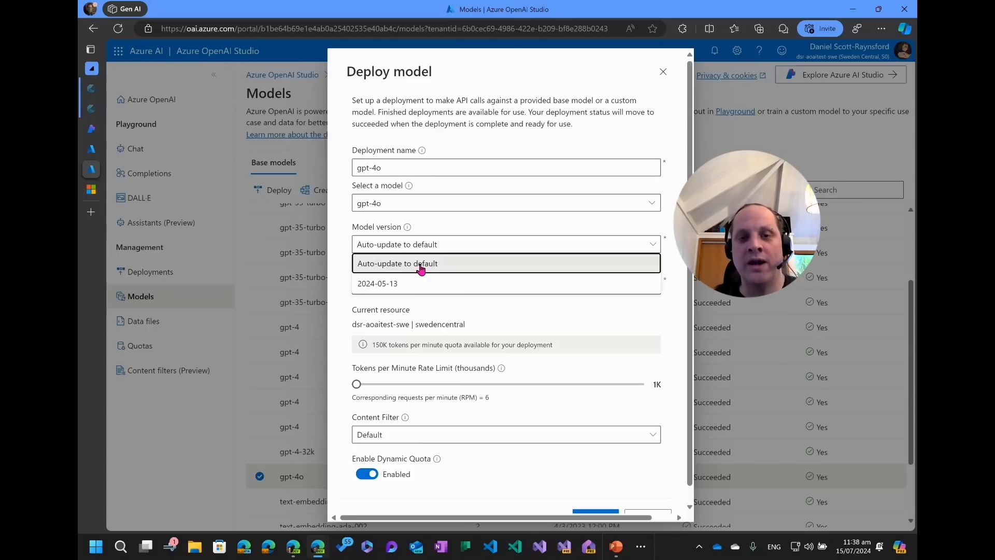
left_click(509, 225)
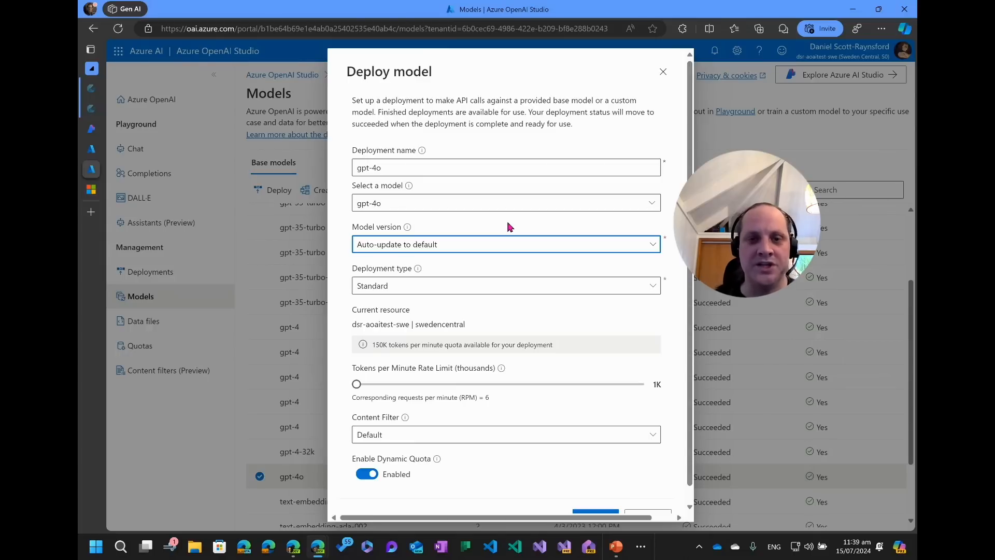
Try the Global-Standard and Provisioned-Managed deployment types before selecting Standard again.
left_click(422, 290)
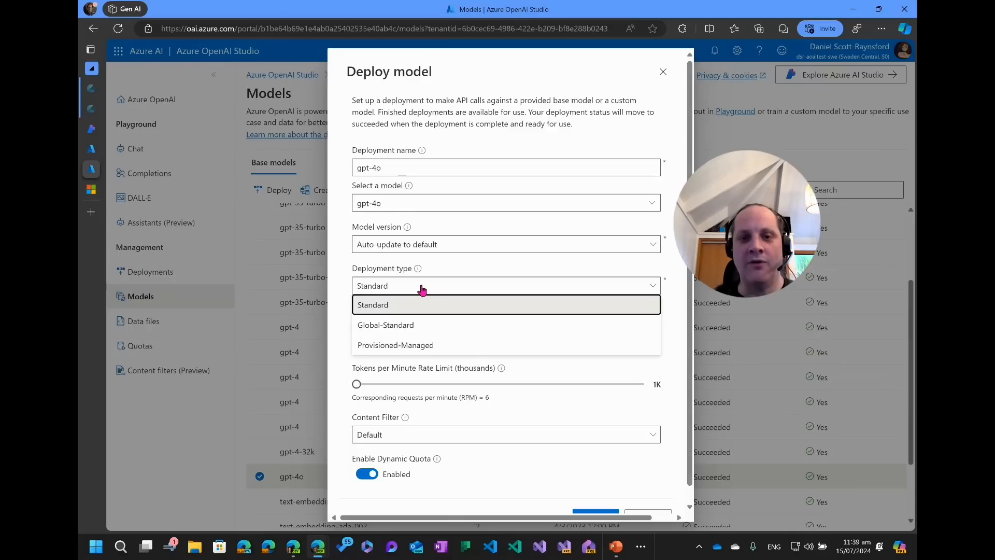
left_click(412, 324)
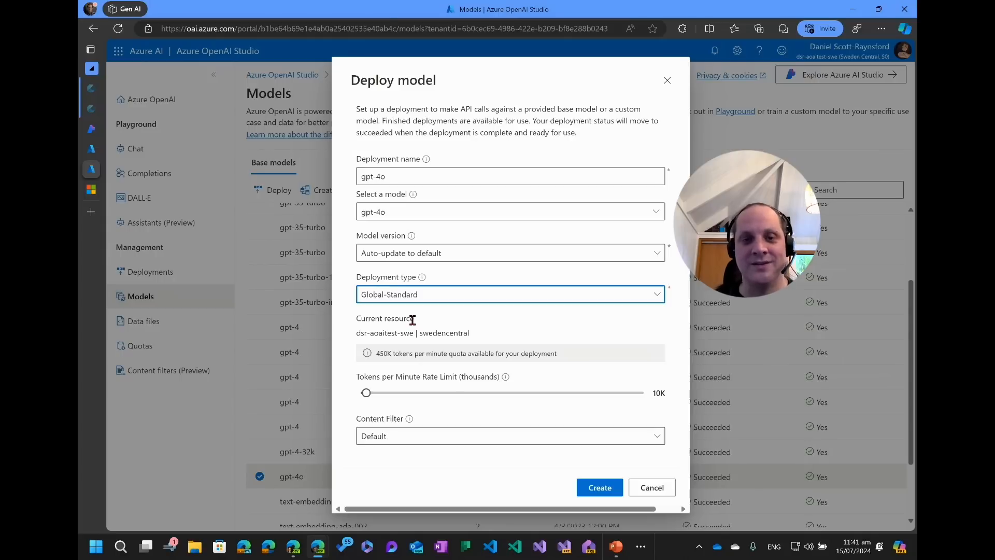
left_click(435, 299)
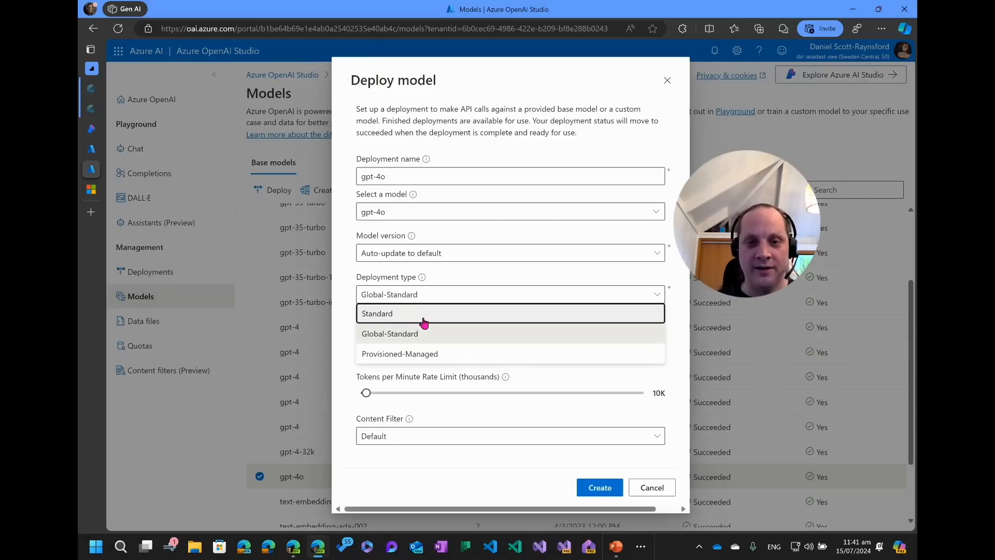
left_click(434, 354)
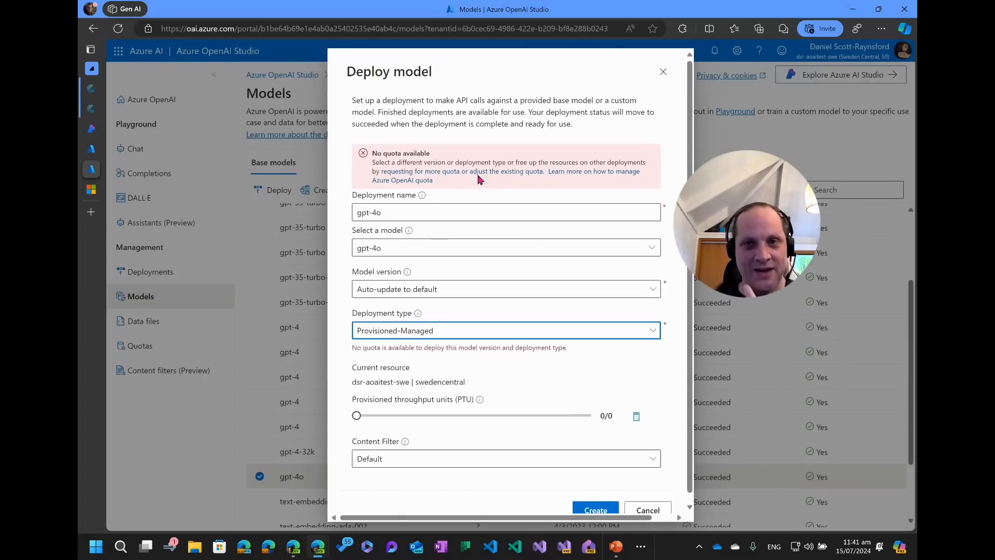
left_click(450, 330)
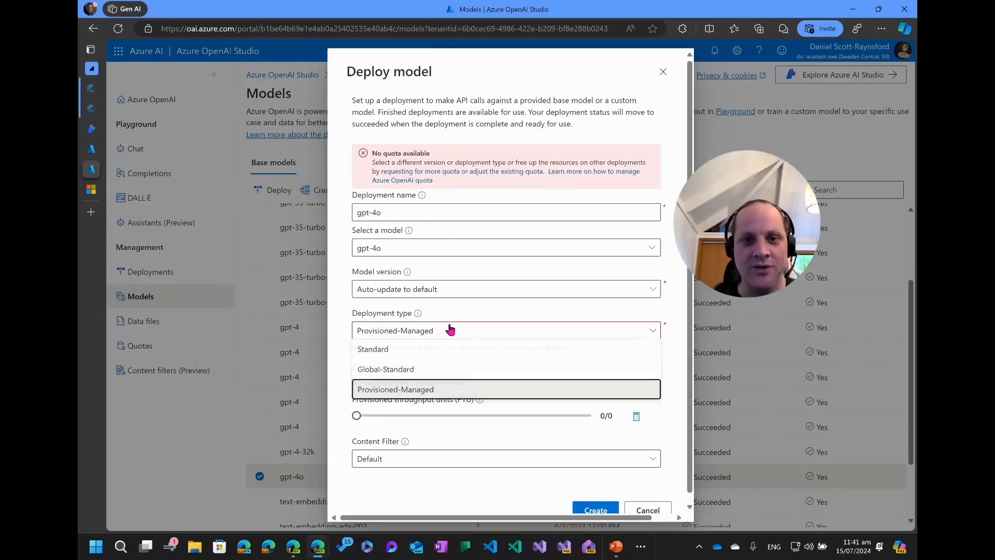
left_click(417, 357)
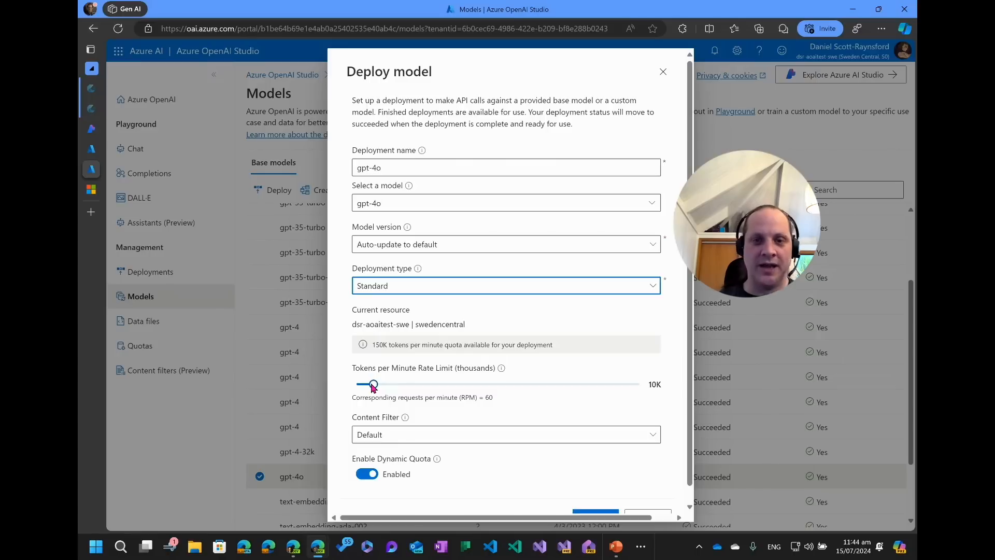
Try the Global-Standard deployment type with the tokens-per-minute rate limit raised to 450K, then reselect Standard.
left_click_drag(373, 386, 637, 386)
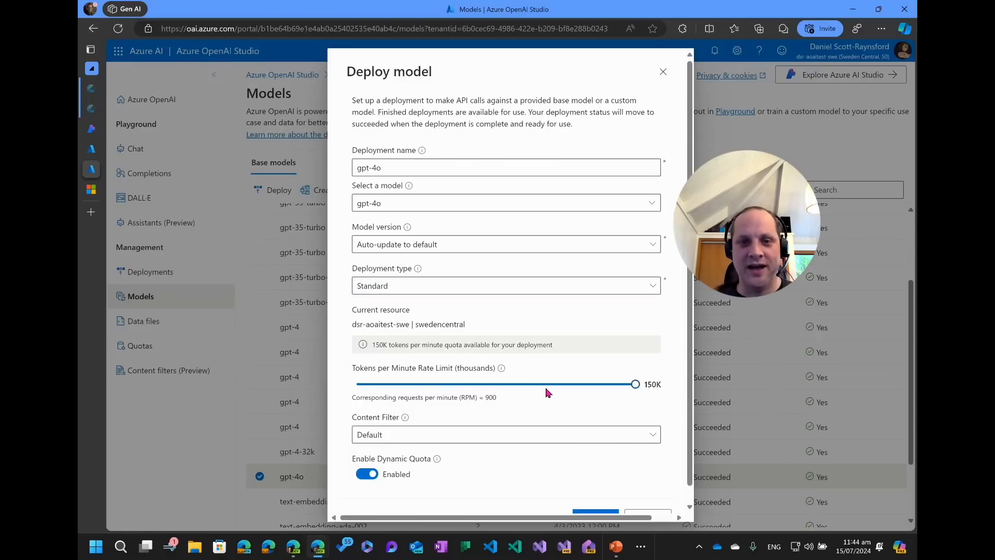
left_click(490, 291)
left_click(406, 324)
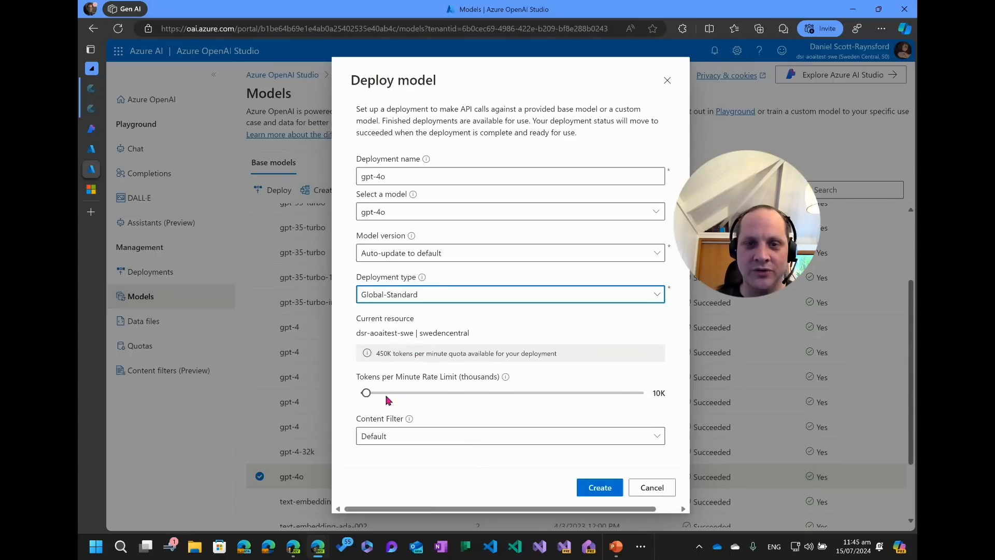
left_click(379, 353)
double_click(380, 353)
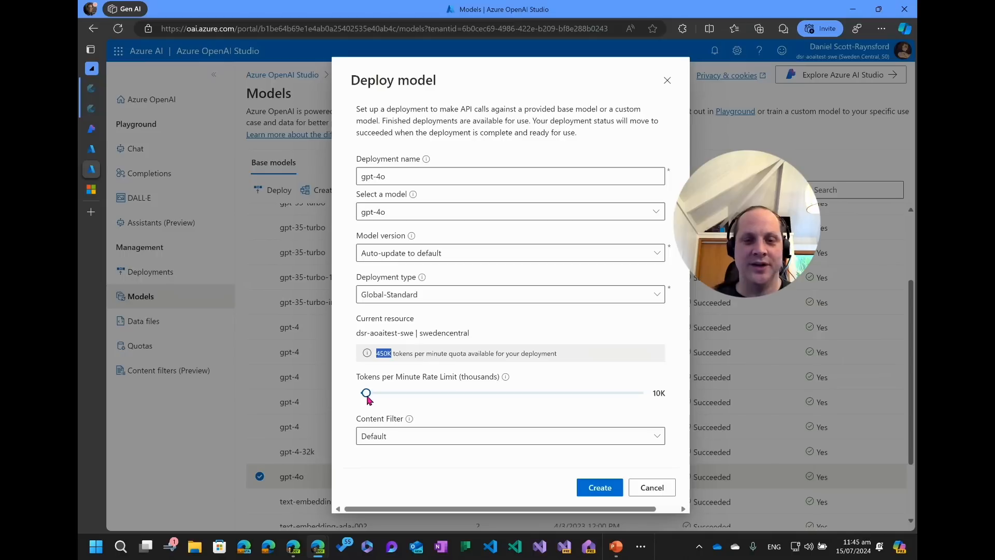
left_click_drag(367, 396, 512, 396)
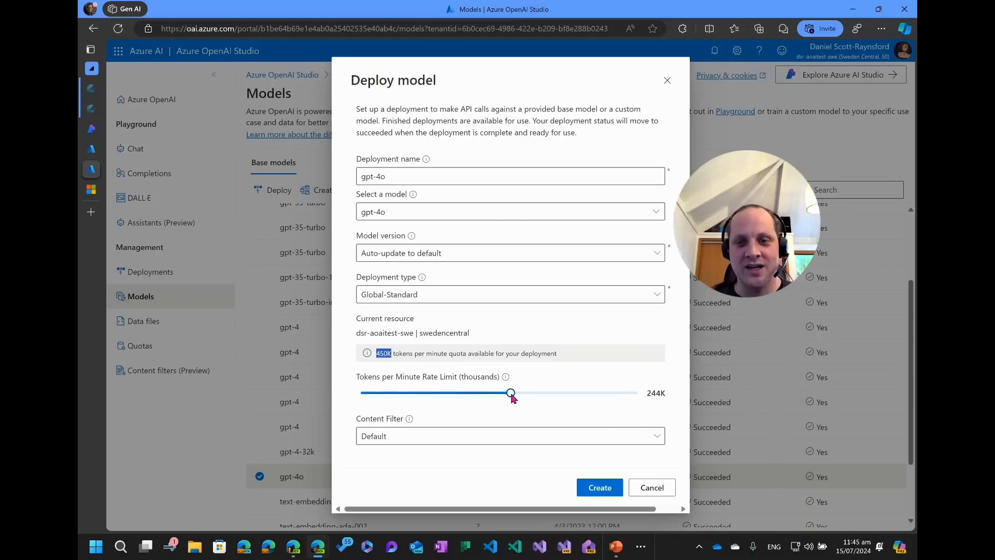
left_click_drag(512, 396, 667, 397)
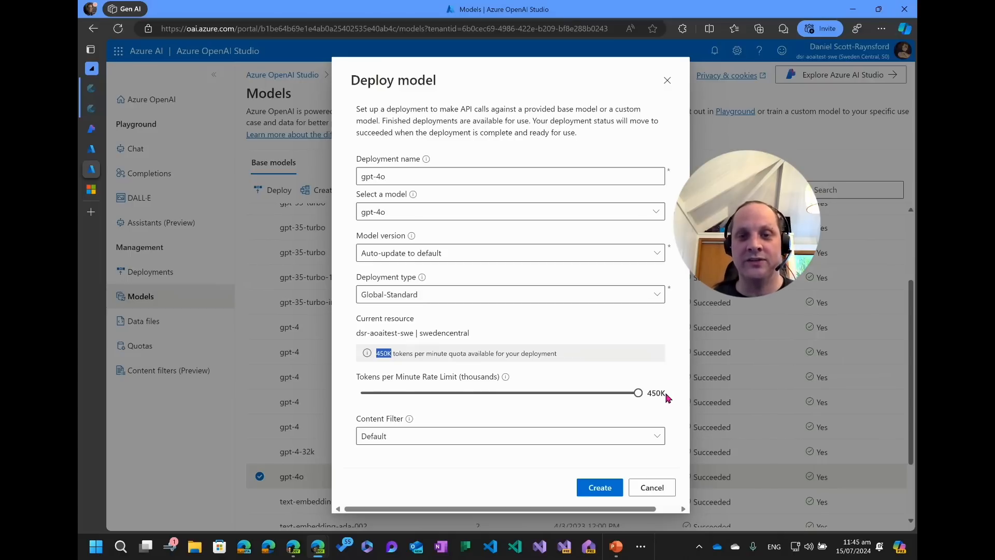
left_click(472, 298)
left_click(413, 315)
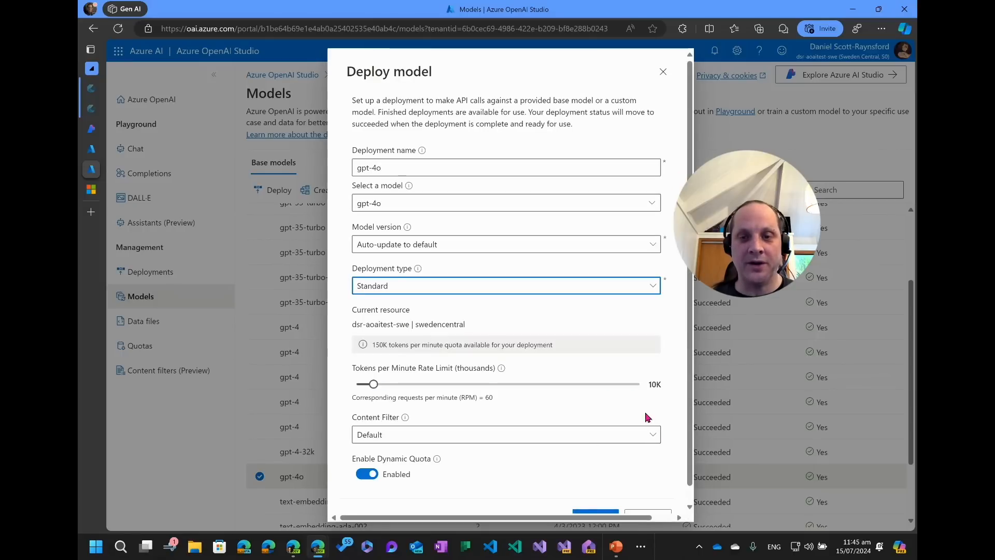
Set the rate limit to 150K tokens per minute, keep the Default content filter, and create the deployment.
left_click_drag(371, 383, 636, 384)
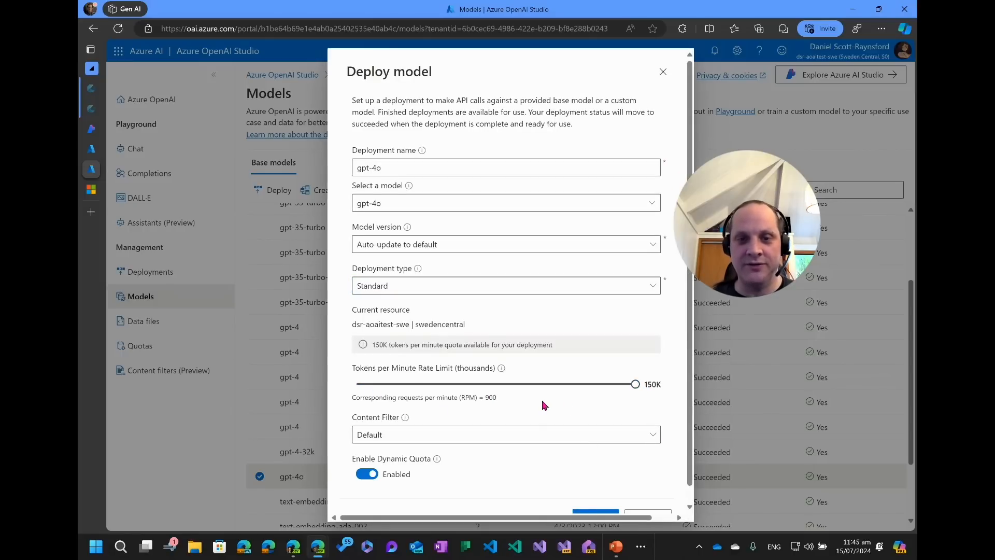
scroll(542, 404, "down", 1)
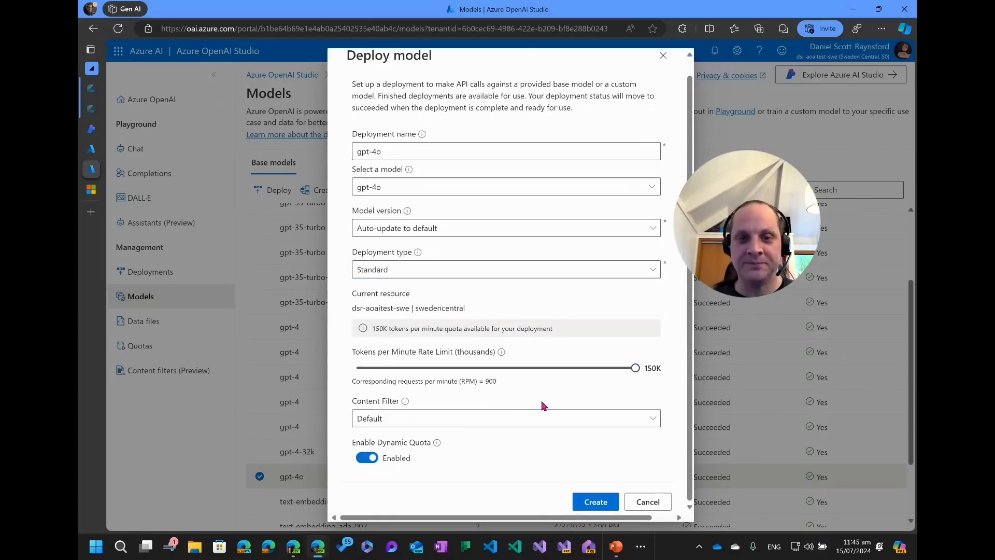
left_click(449, 416)
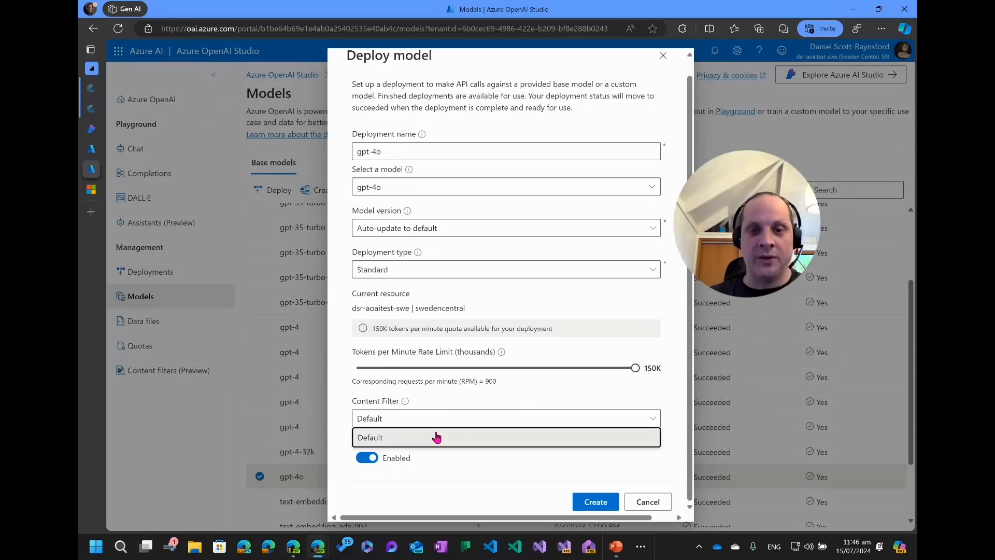
left_click(436, 437)
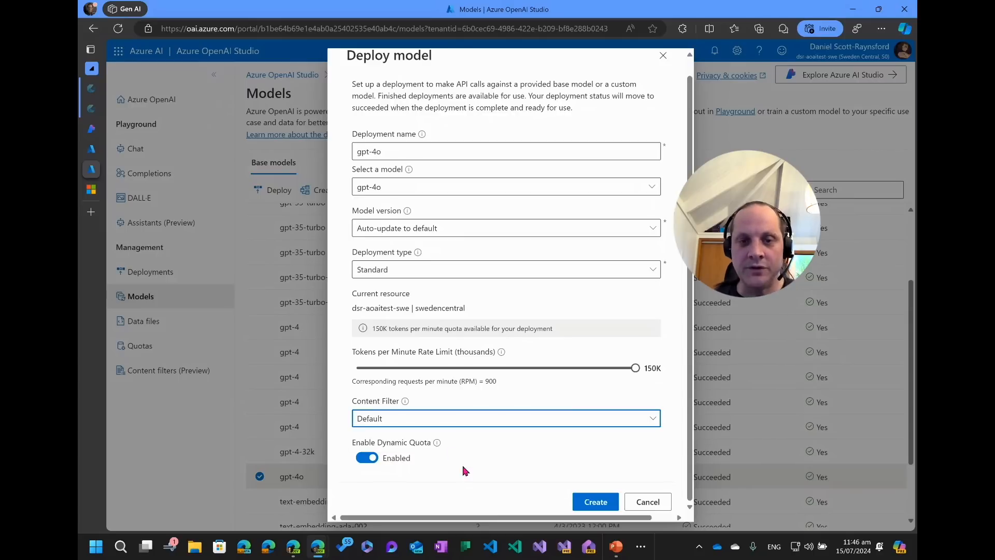
left_click(580, 502)
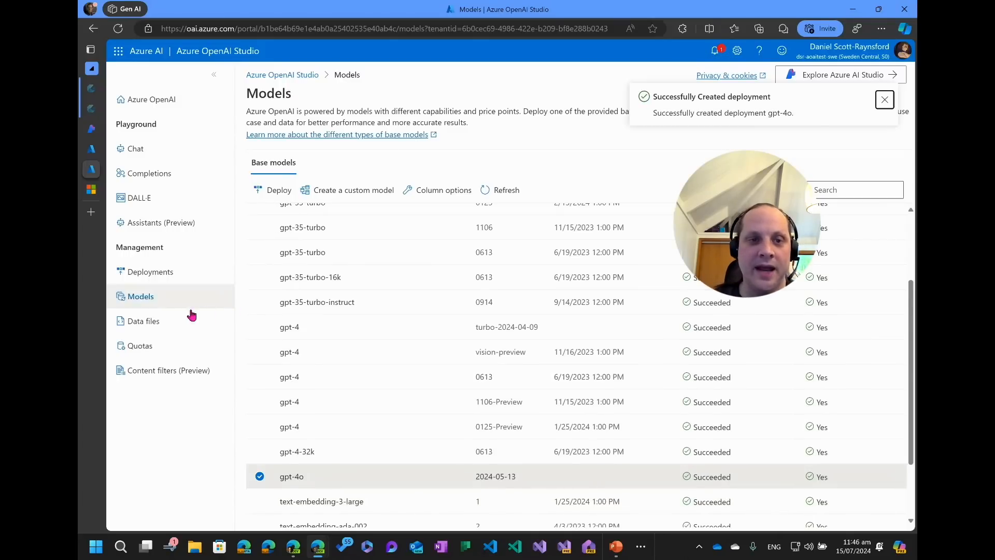
Check the gpt-4o deployment in Deployments and open the Chat playground.
left_click(203, 266)
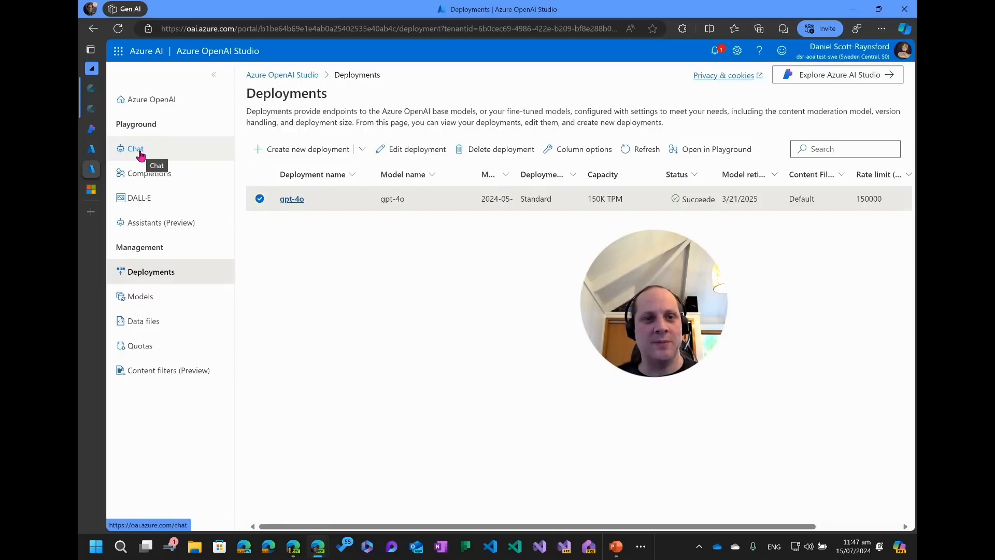
left_click(137, 150)
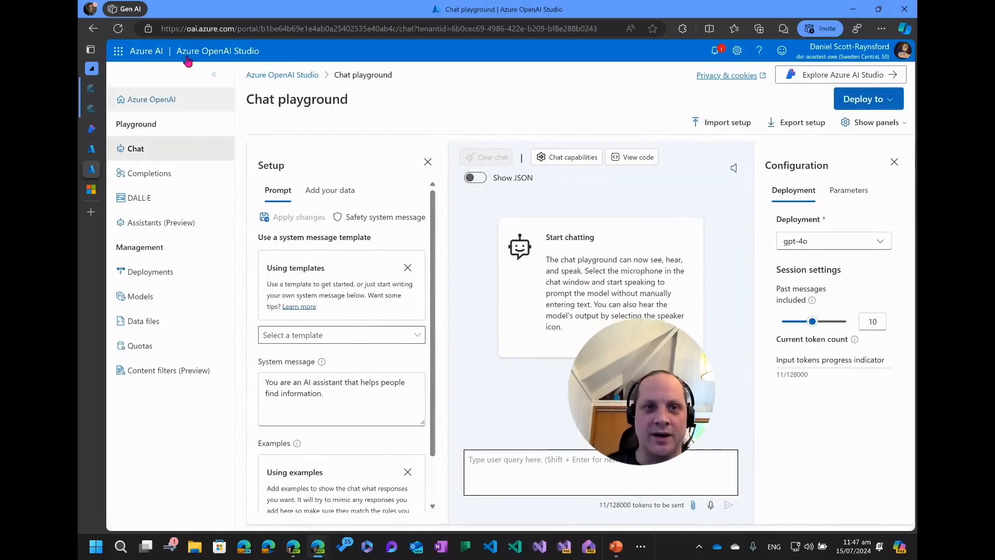
Reselect the gpt-4o deployment and set the number of past messages included to 1.
left_click(214, 75)
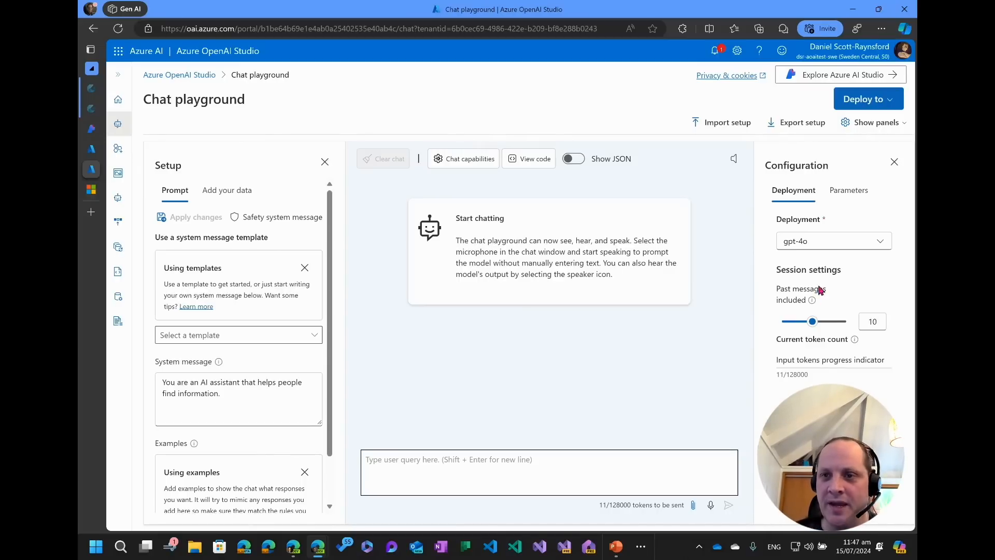
left_click(806, 243)
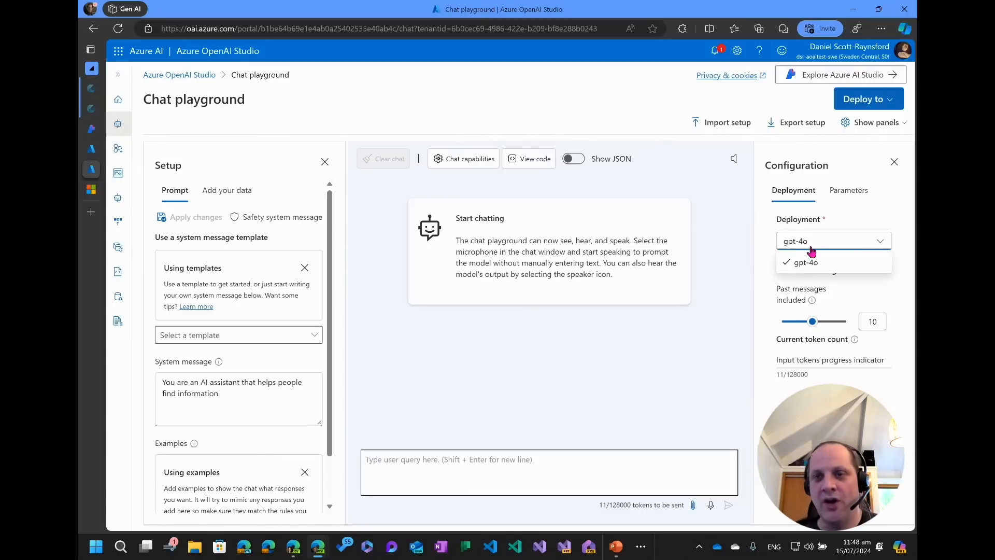
mouse_move(811, 270)
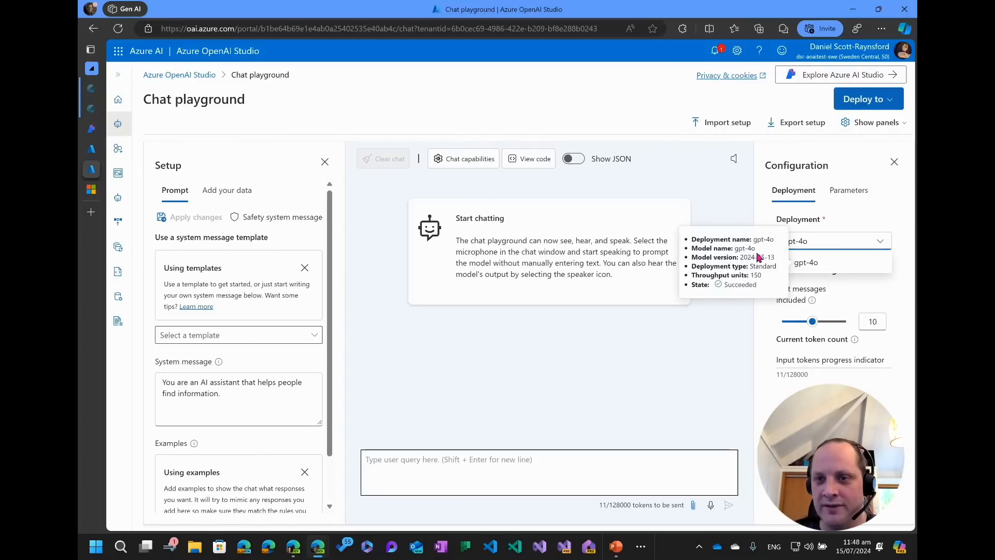
left_click(806, 271)
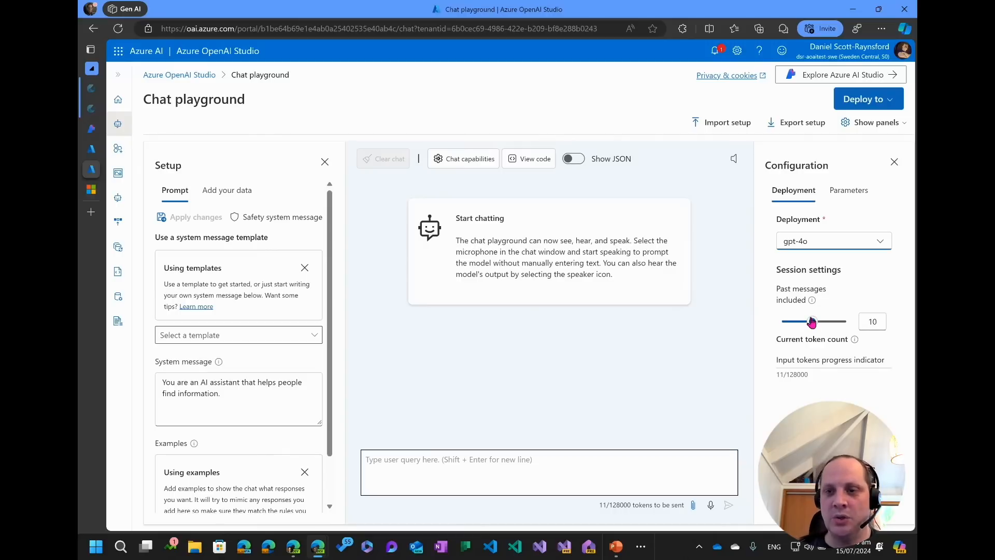
left_click_drag(812, 323, 763, 326)
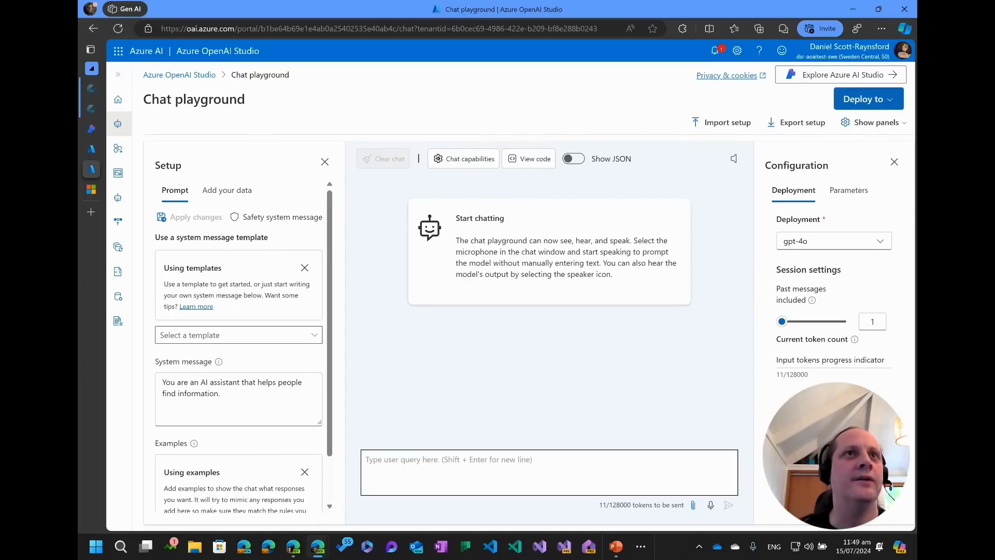
key("alt+Tab")
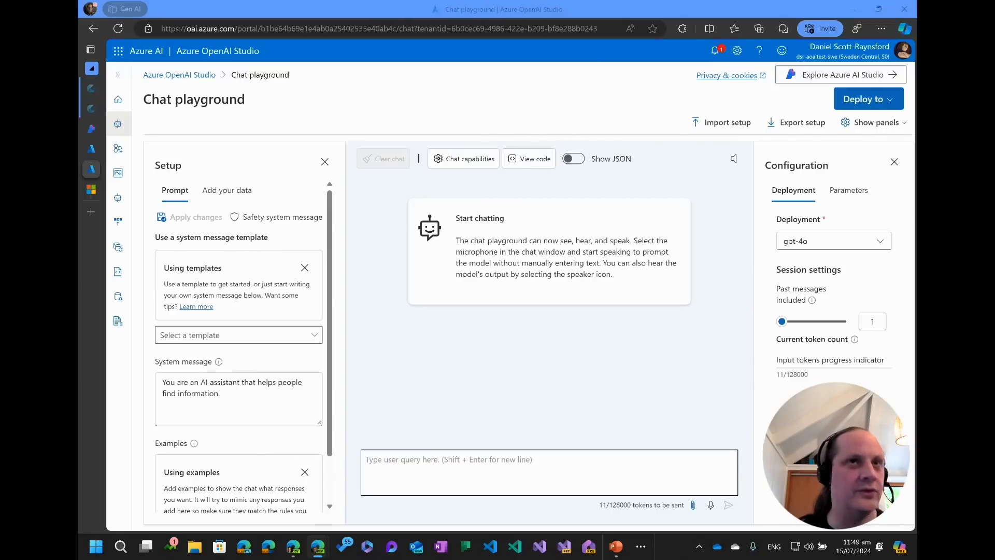
key("alt+Tab")
key("alt+Tab")
key("alt+Tab")
key("alt+Tab")
key("alt+Tab")
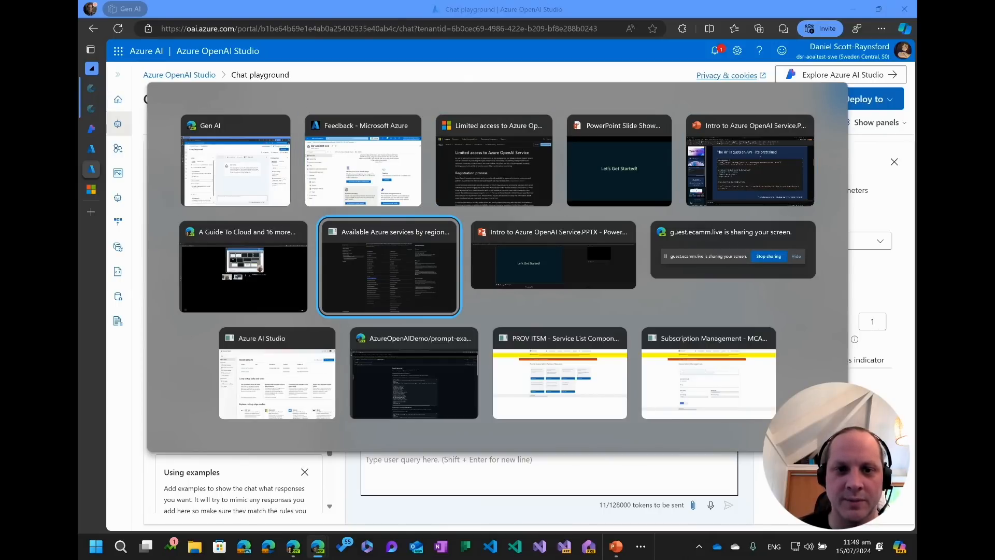
key("alt+Tab")
key("alt+Tab")
key("alt+Tab")
key("alt+Tab")
key("Escape")
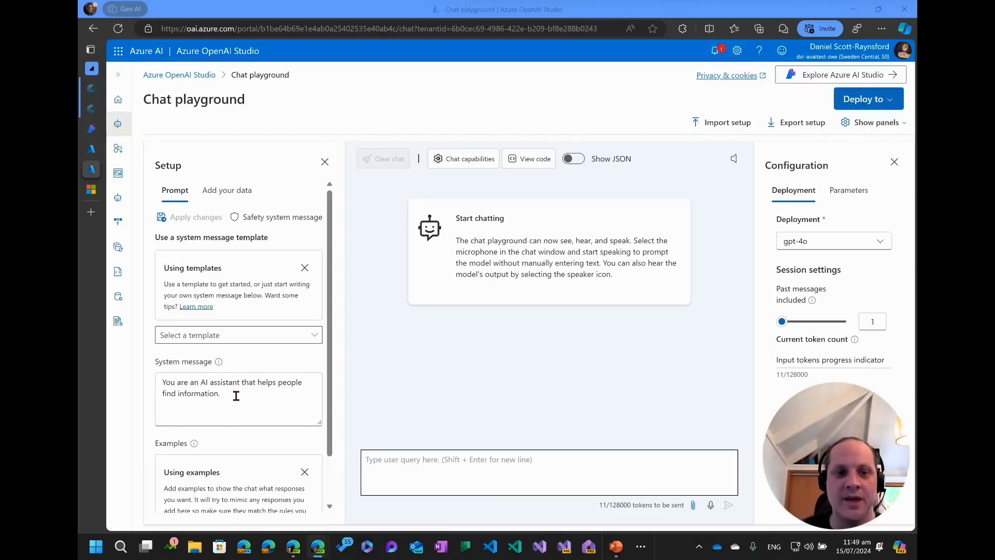
Replace the system message with "You are a financial AI assistant that helps identify bank transactions that might be fraudulent." and apply the changes.
left_click_drag(236, 396, 158, 383)
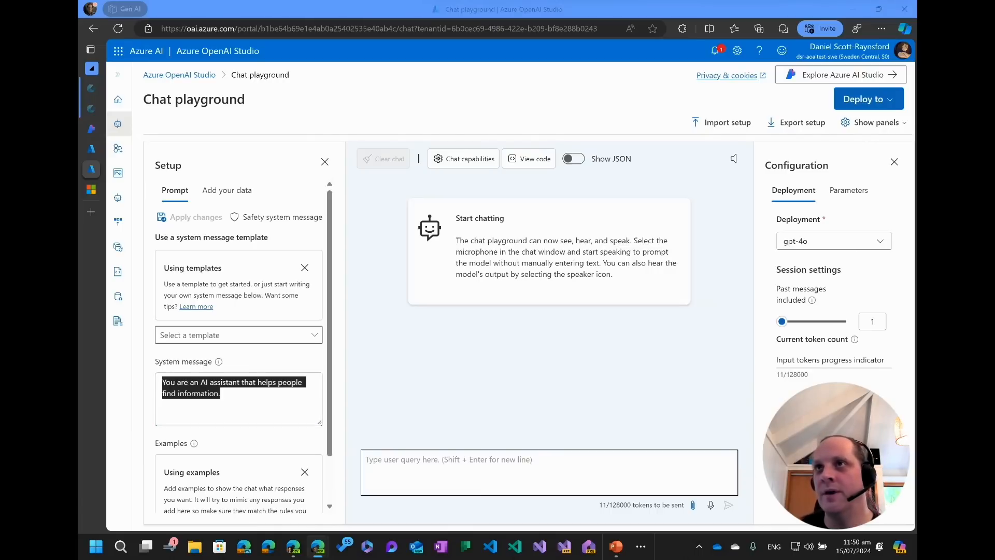
left_click_drag(229, 408, 228, 400)
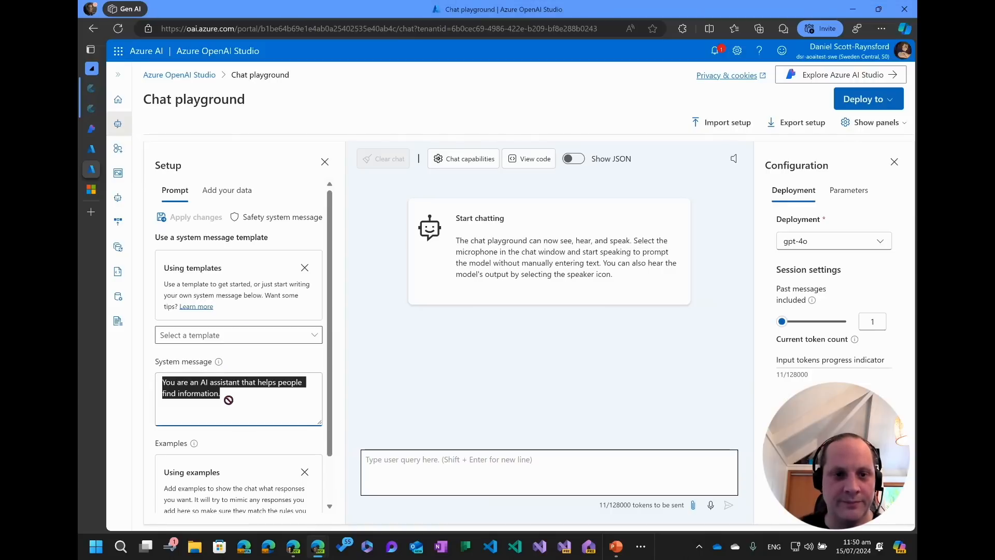
type("You are a financial AI assistant that helps identify bank transactions that might be fraudulent.")
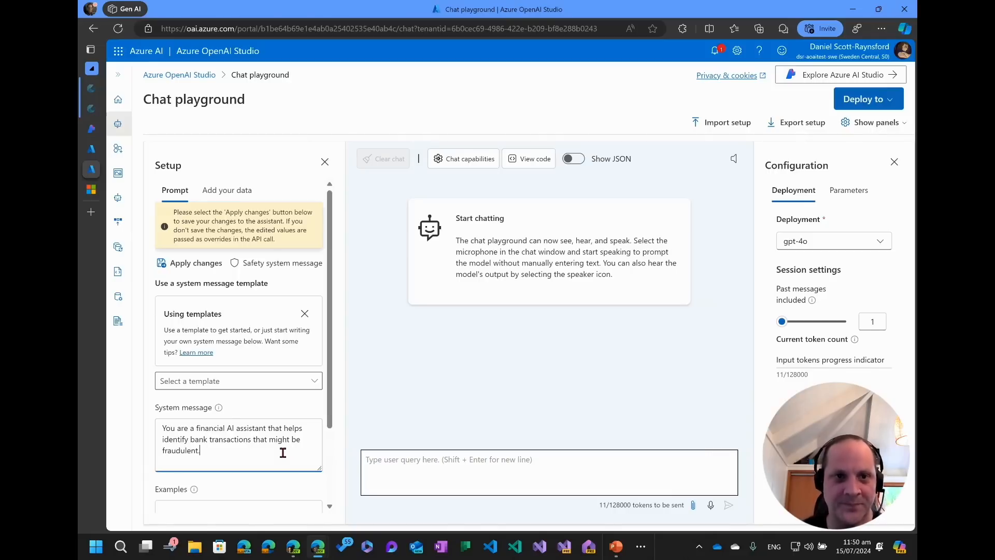
left_click(303, 314)
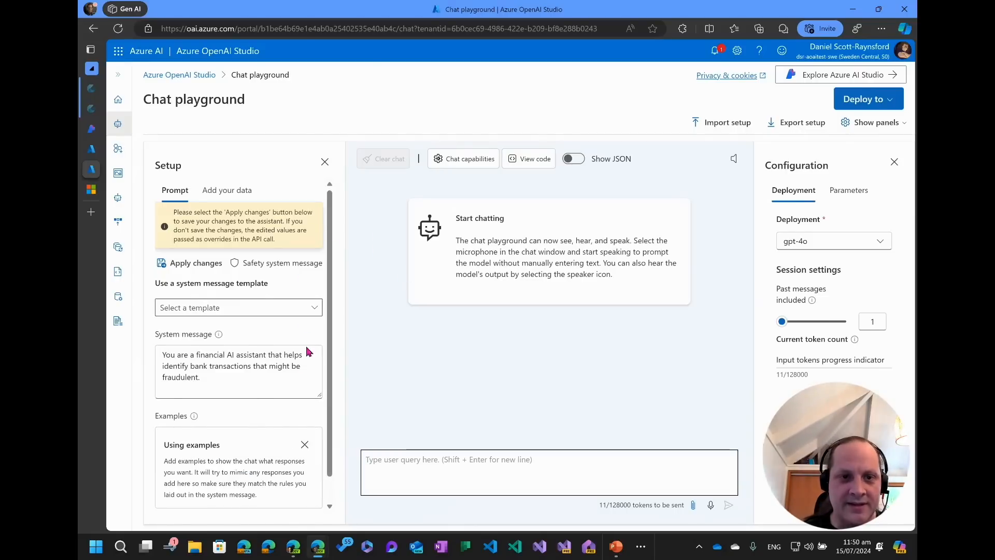
left_click(187, 264)
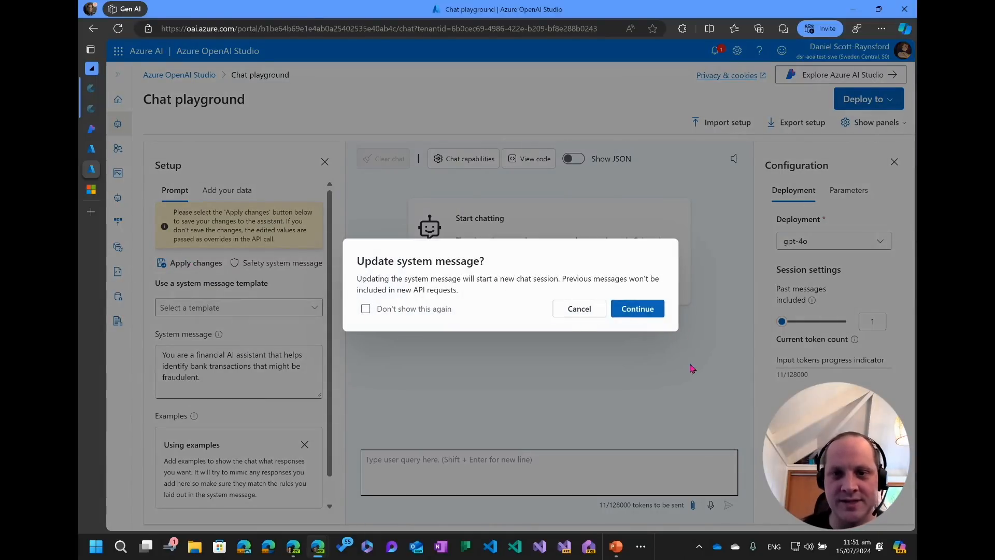
left_click(645, 313)
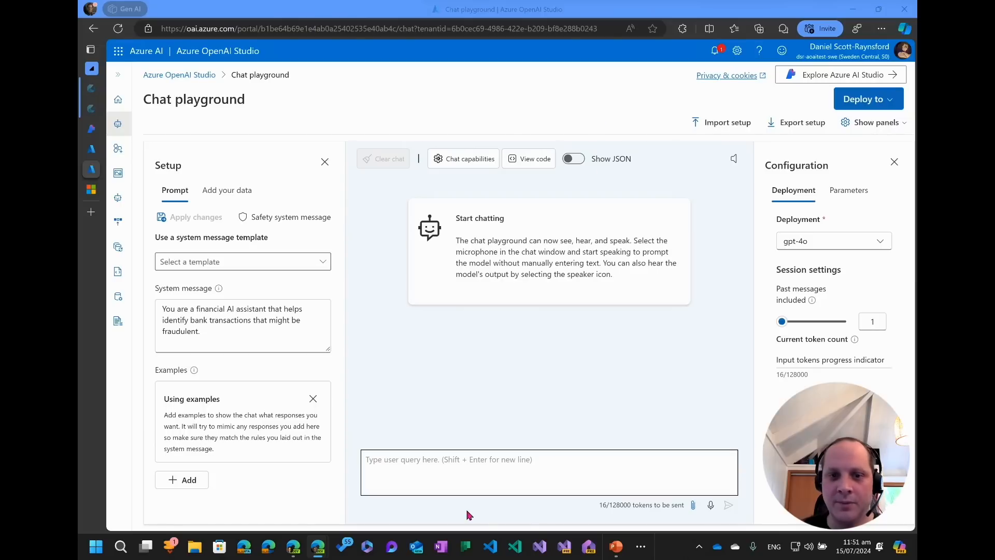
Paste the fraud-detection prompt with its transaction list and bank statement into the chat query box.
left_click(526, 465)
key("ctrl+v")
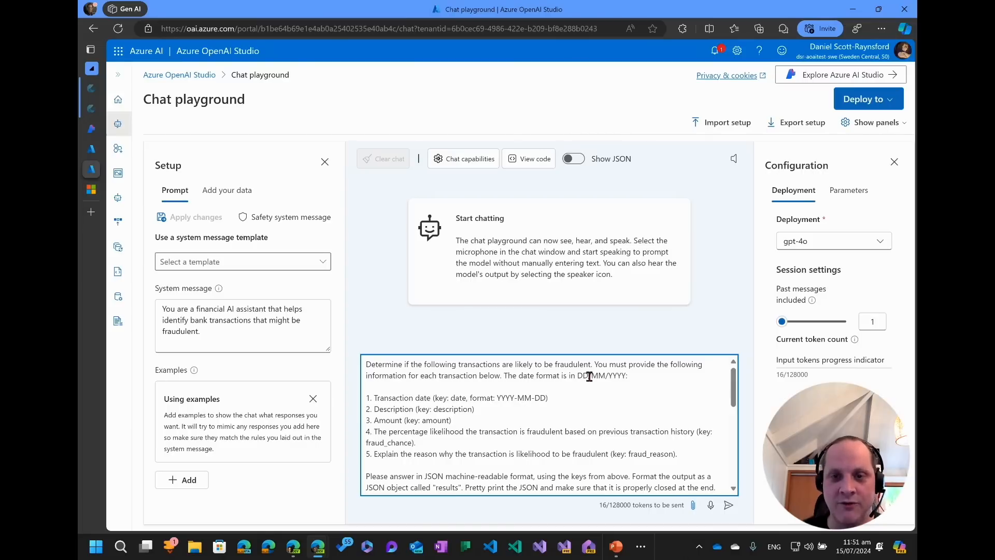
left_click_drag(577, 376, 634, 382)
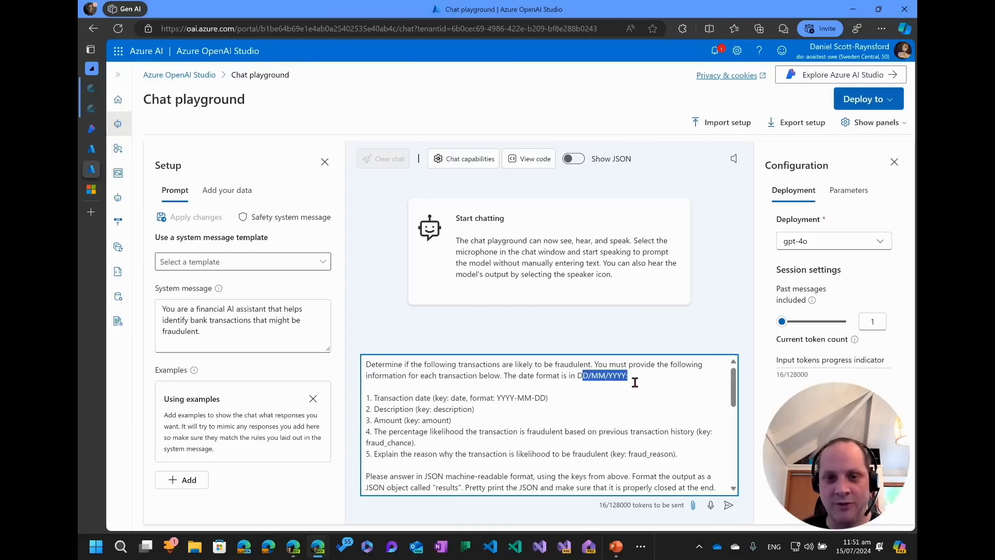
scroll(381, 398, "down", 1)
scroll(377, 388, "up", 1)
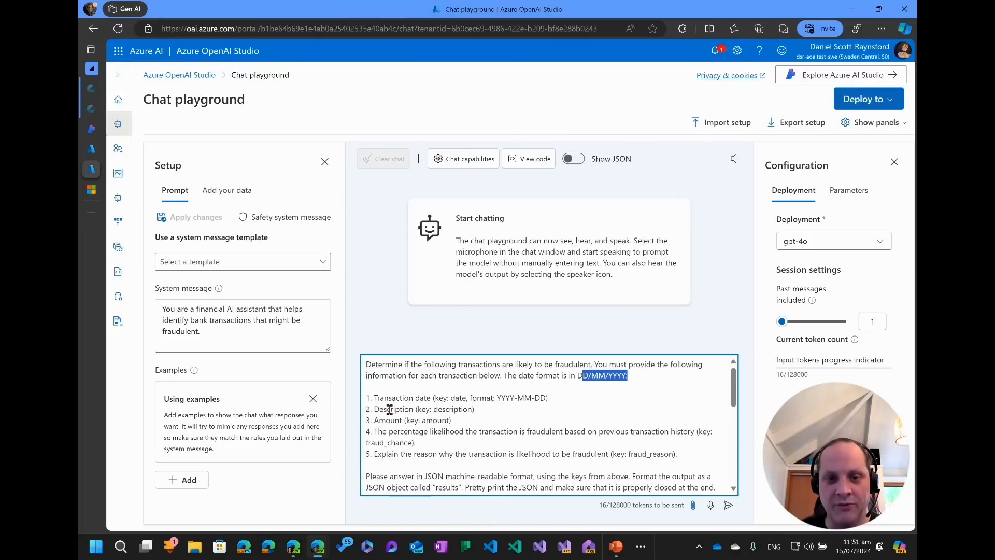
Change "likelihood" to "likely" in the prompt's fraud-reason instruction.
left_click(373, 397)
left_click(554, 397, "shift")
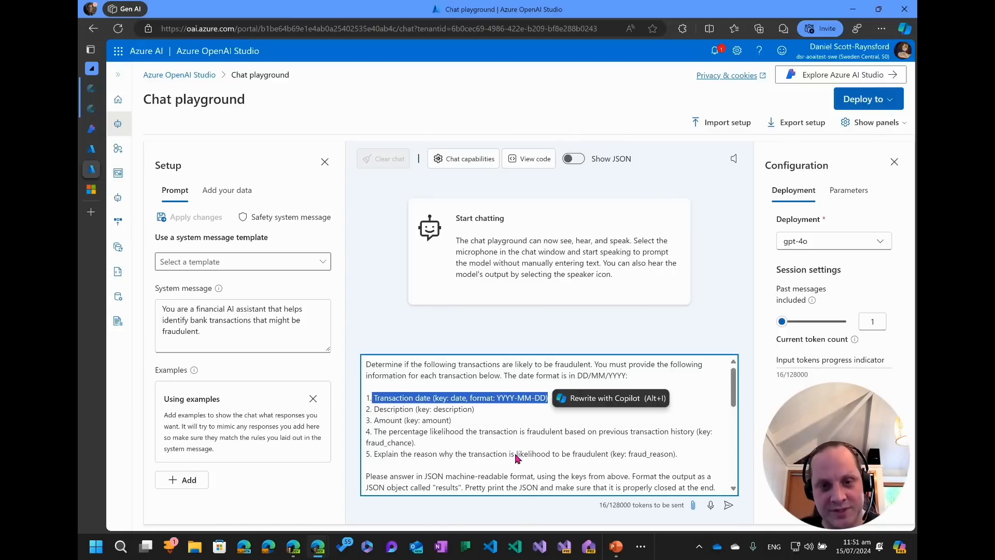
left_click(616, 438)
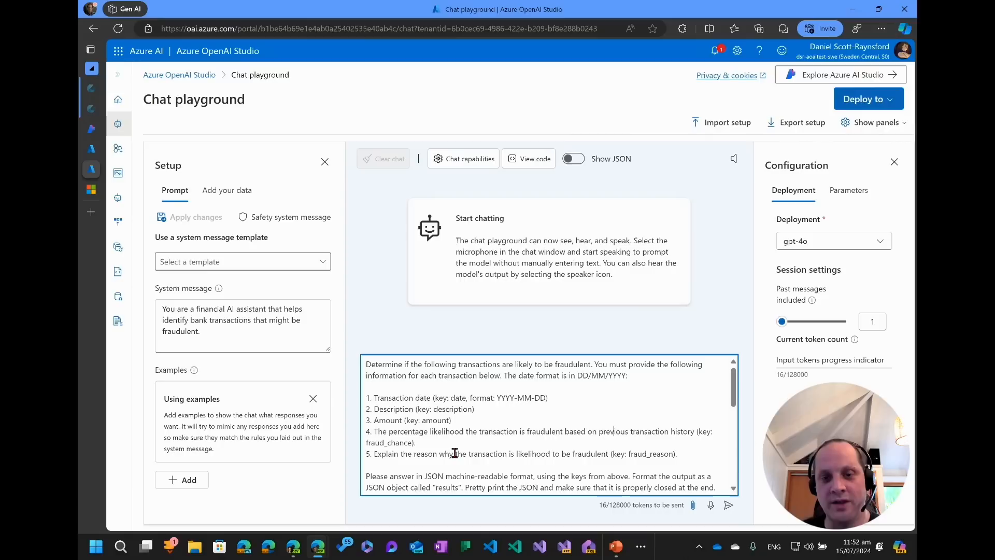
left_click(550, 454)
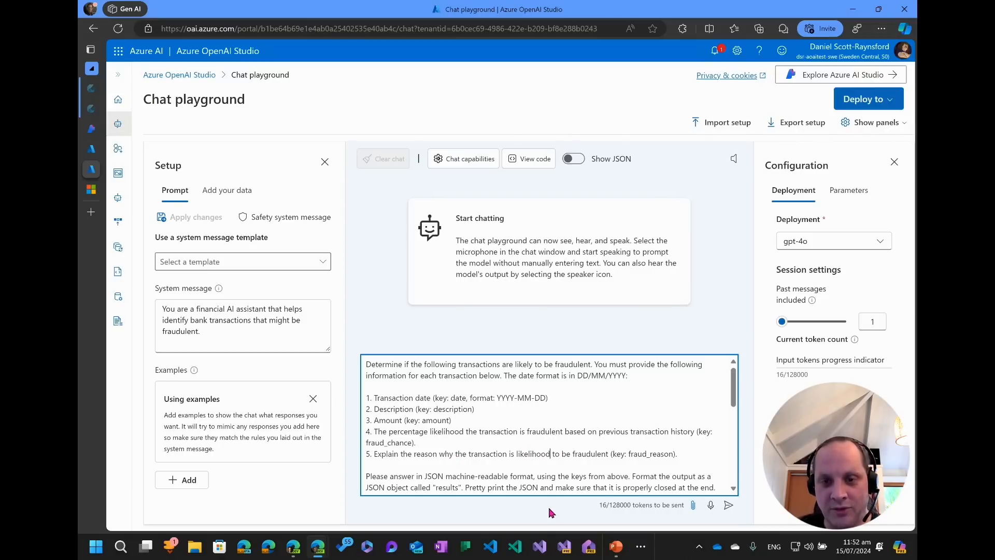
key("BackSpace")
key("BackSpace")
key("BackSpace")
key("BackSpace")
key("BackSpace")
key("BackSpace")
type("ly")
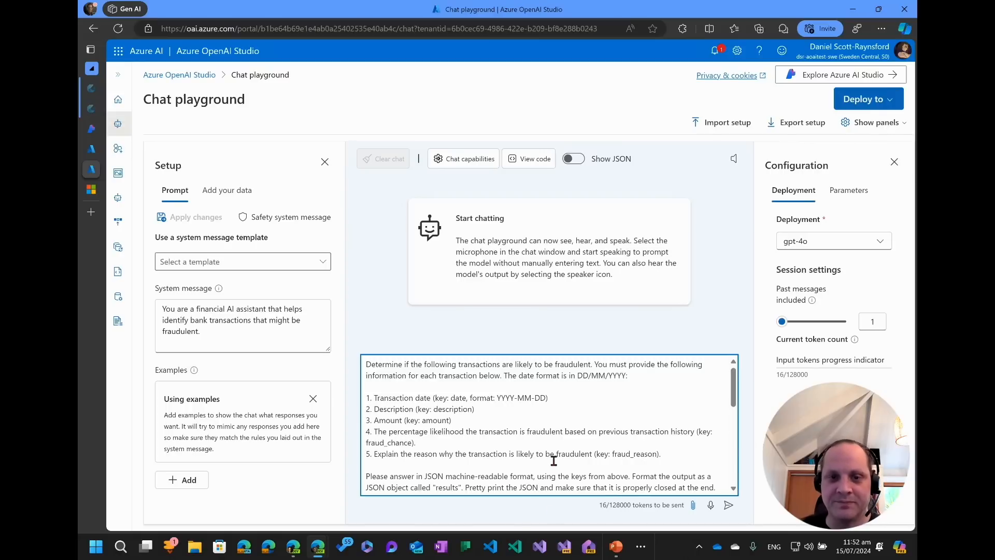
Review the prompt's Transactions and Recent bank statement sections.
scroll(526, 444, "down", 1)
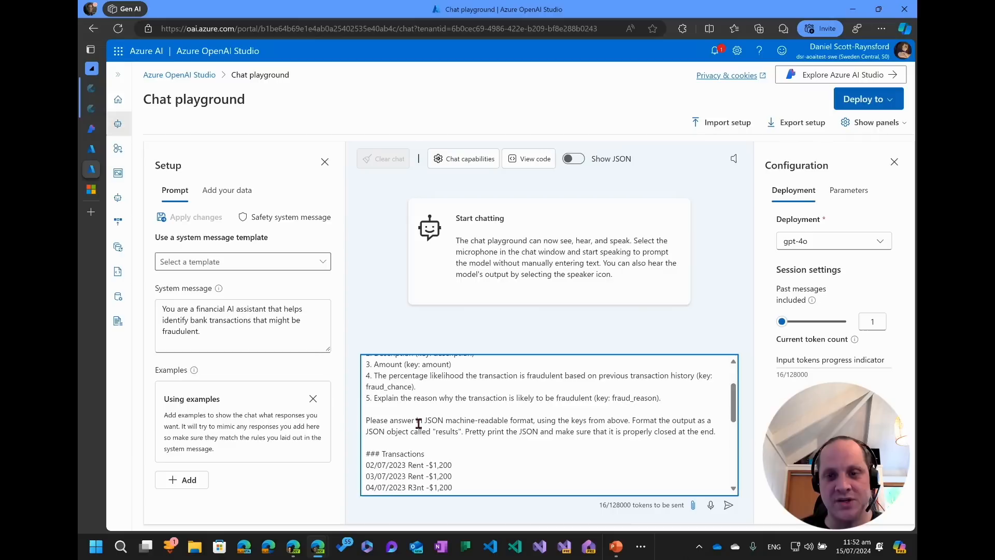
scroll(456, 435, "down", 2)
scroll(457, 435, "up", 2)
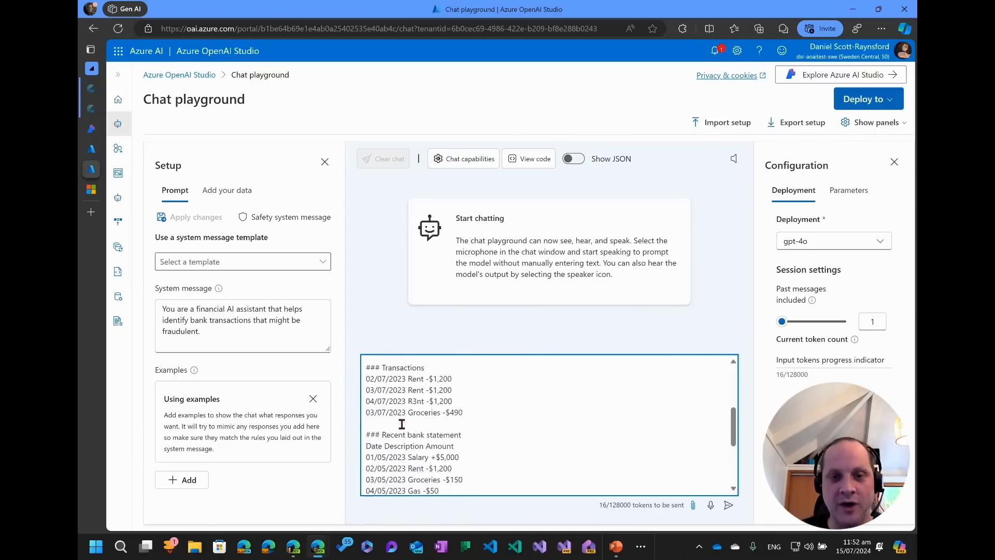
left_click_drag(367, 454, 439, 454)
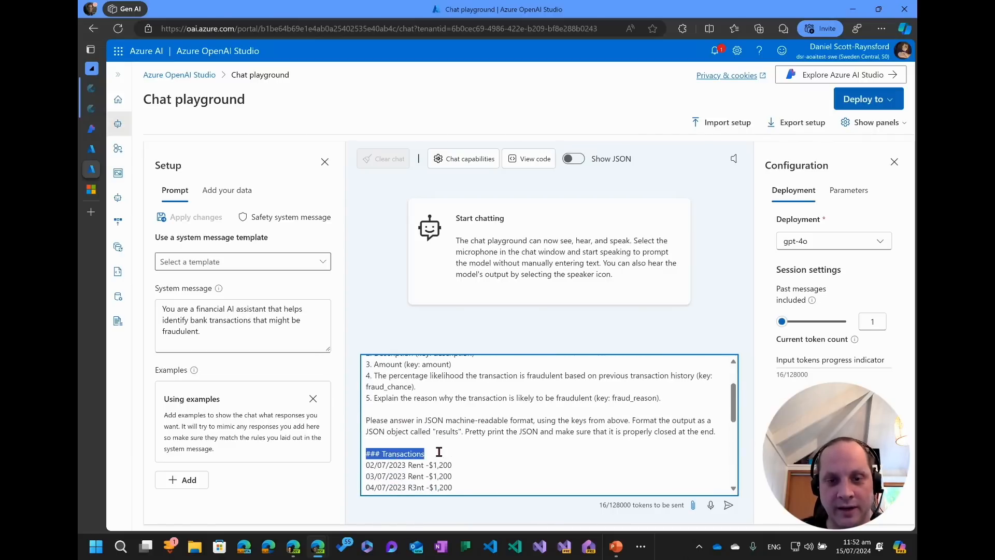
scroll(421, 442, "down", 2)
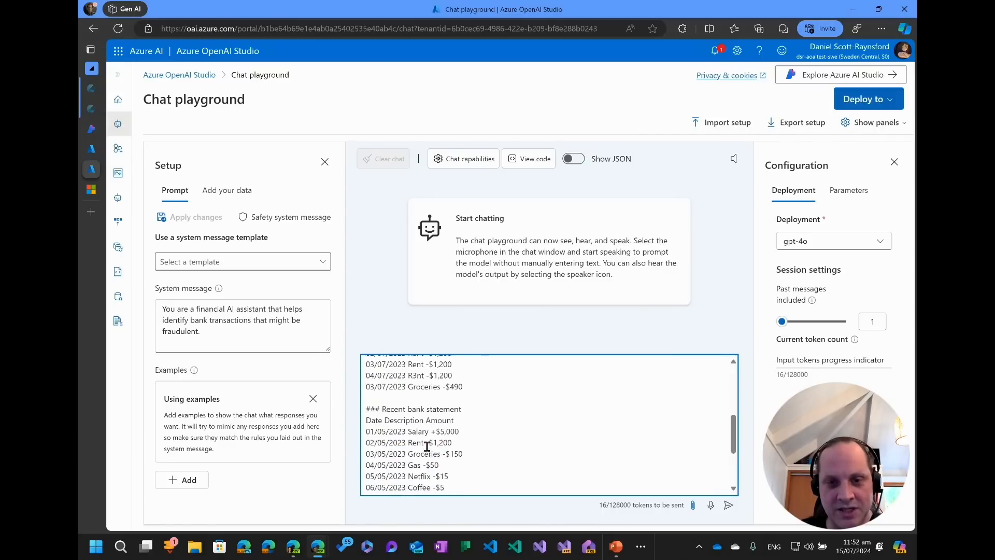
scroll(415, 437, "up", 2)
scroll(412, 435, "down", 2)
scroll(401, 423, "up", 1)
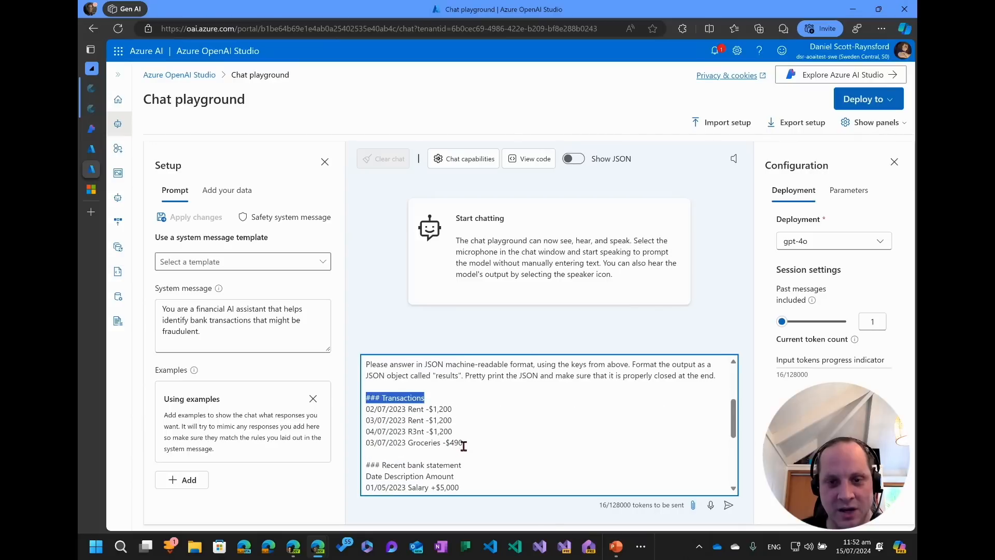
left_click_drag(461, 443, 366, 410)
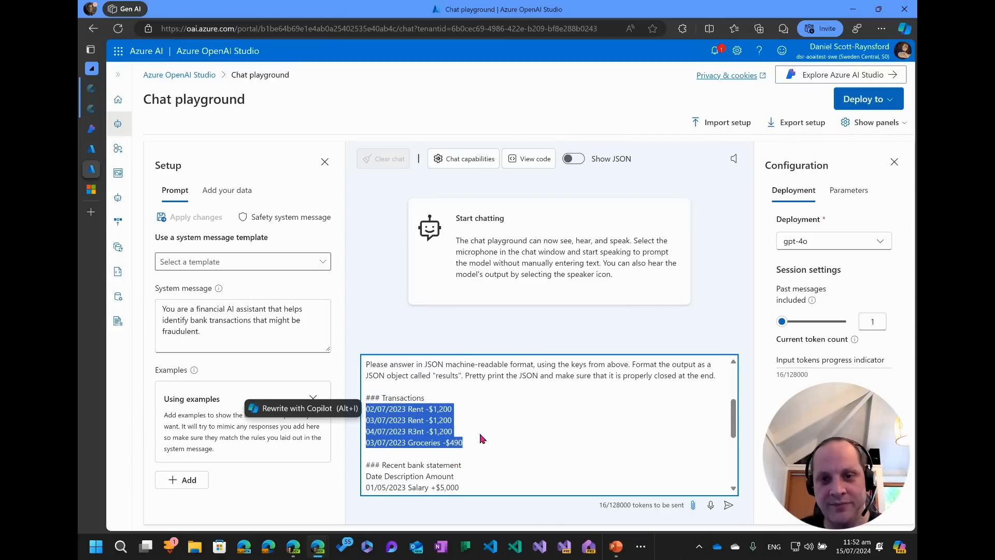
scroll(525, 430, "up", 3)
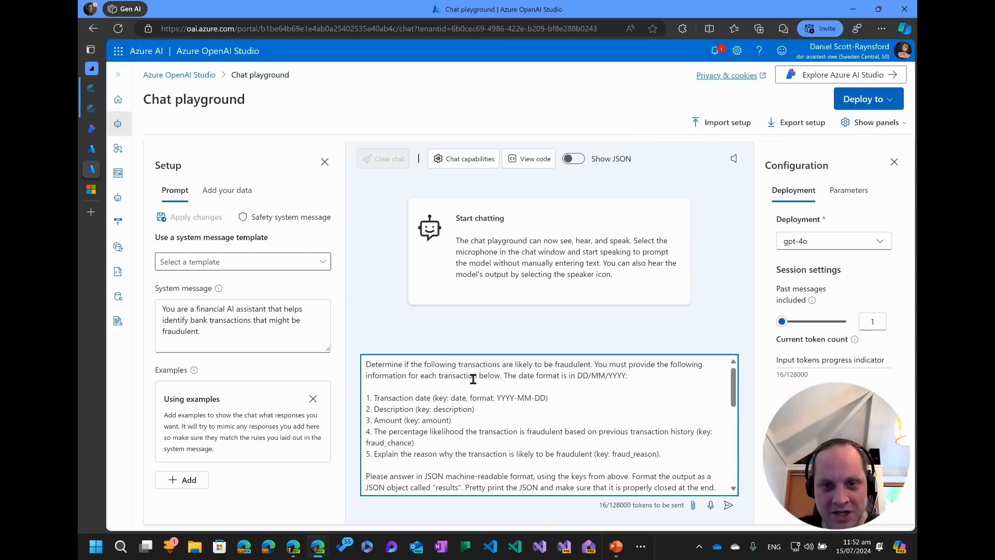
scroll(484, 399, "down", 4)
scroll(399, 411, "down", 3)
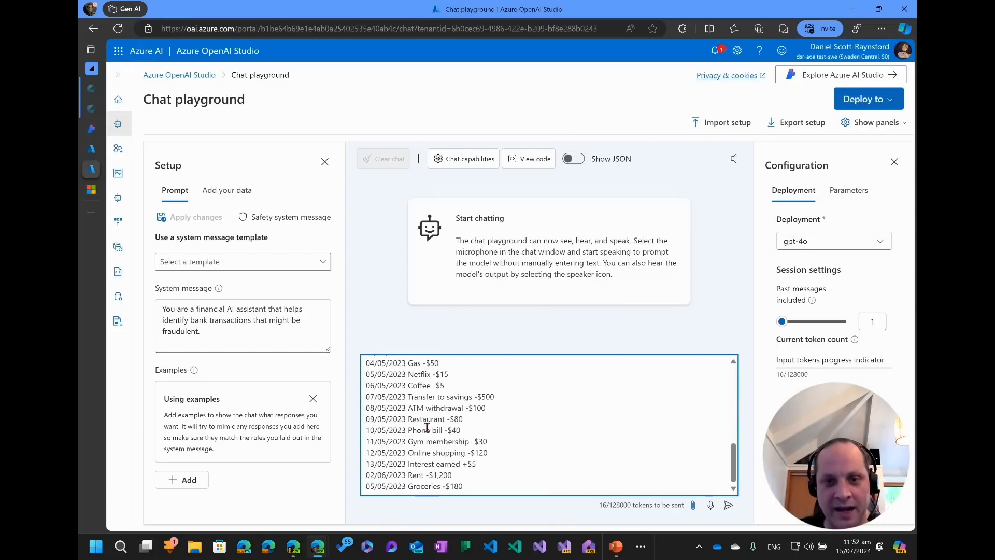
left_click_drag(477, 485, 409, 419)
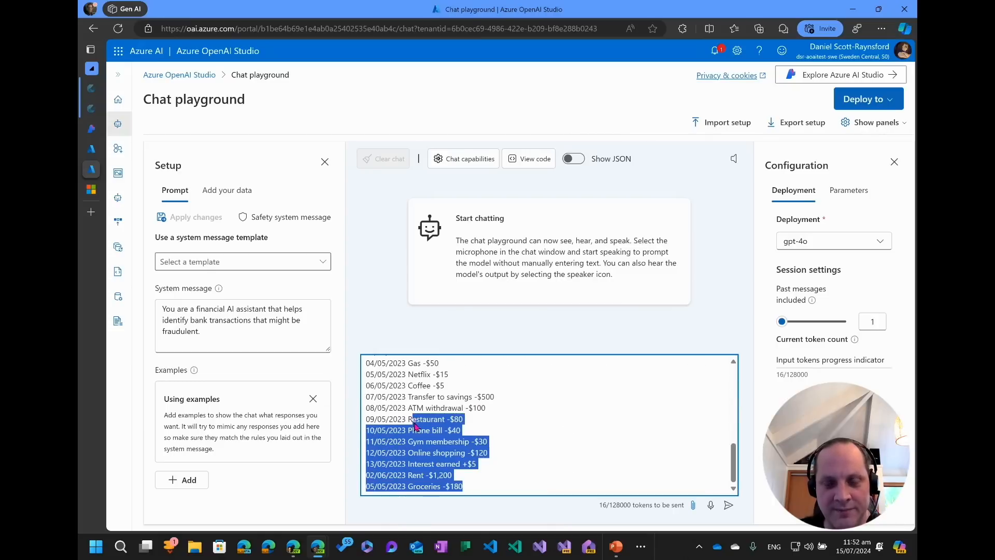
scroll(434, 430, "up", 3)
scroll(444, 437, "down", 1)
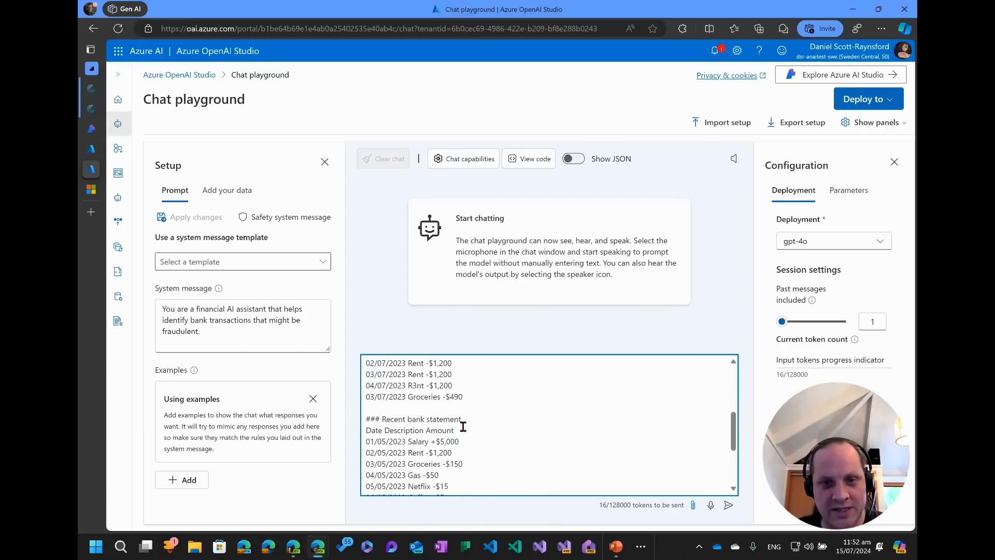
scroll(438, 418, "up", 2)
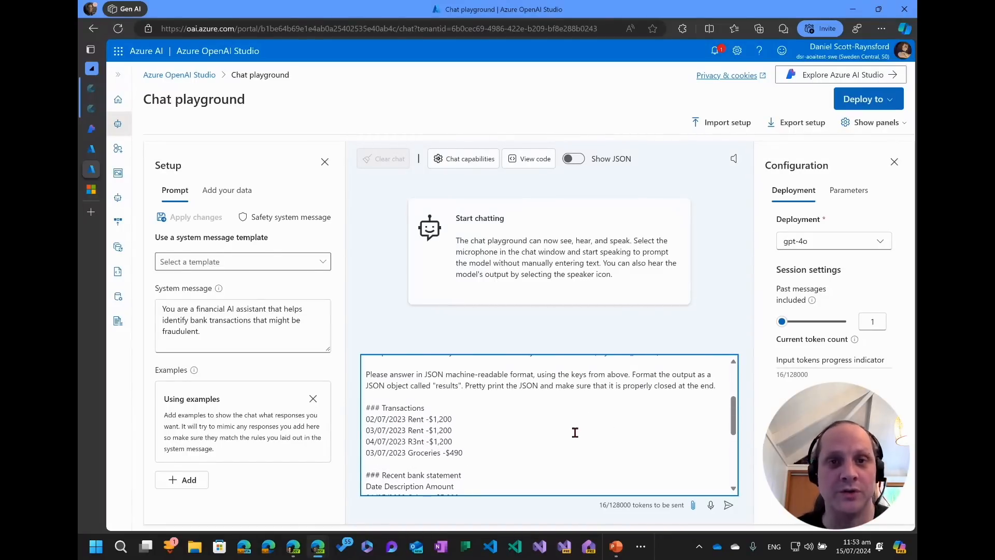
Send the prompt and review the JSON fraud results returned by the model.
left_click(728, 507)
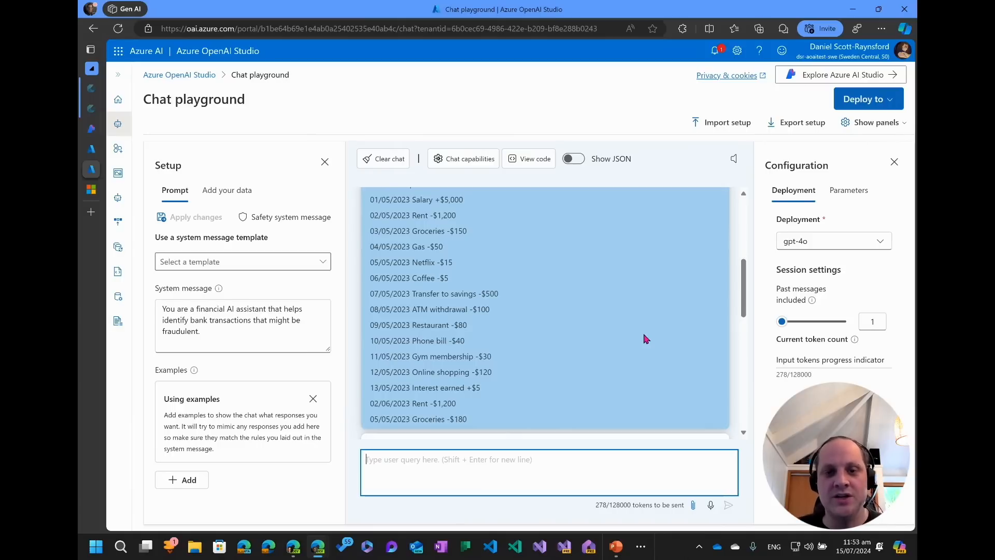
scroll(645, 338, "down", 3)
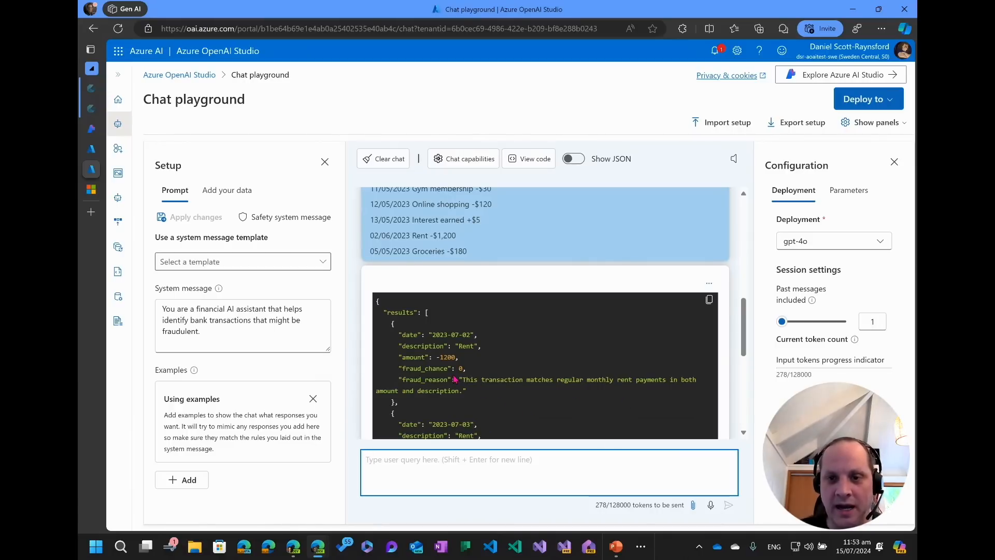
scroll(512, 408, "up", 5)
scroll(514, 370, "down", 6)
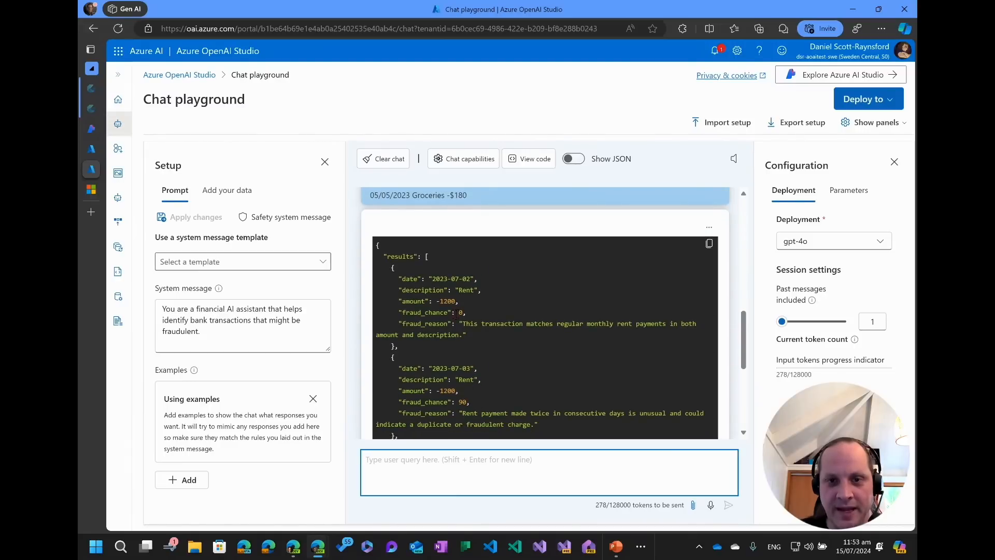
Examine the fraud chance and fraud reason given for each rent transaction in the JSON results.
double_click(413, 312)
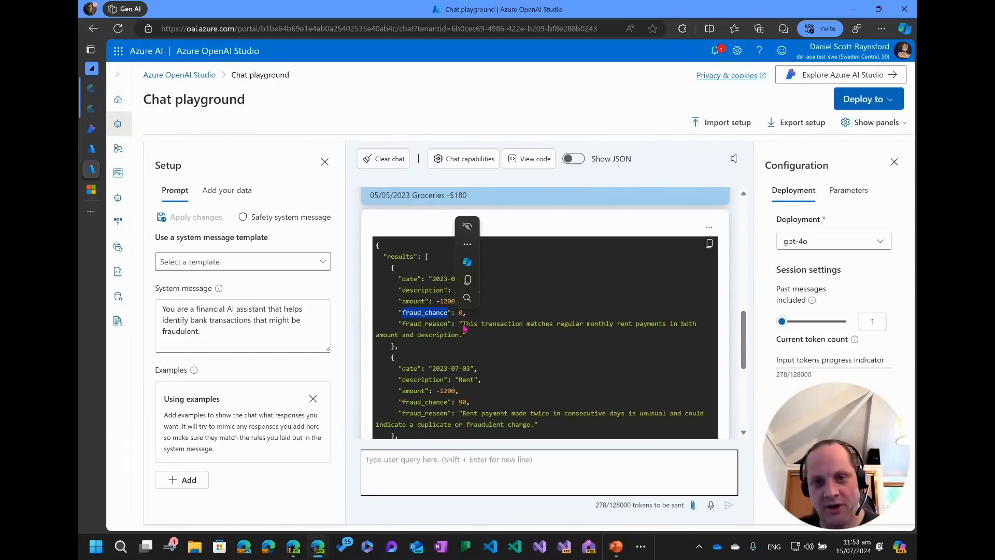
left_click_drag(463, 326, 583, 333)
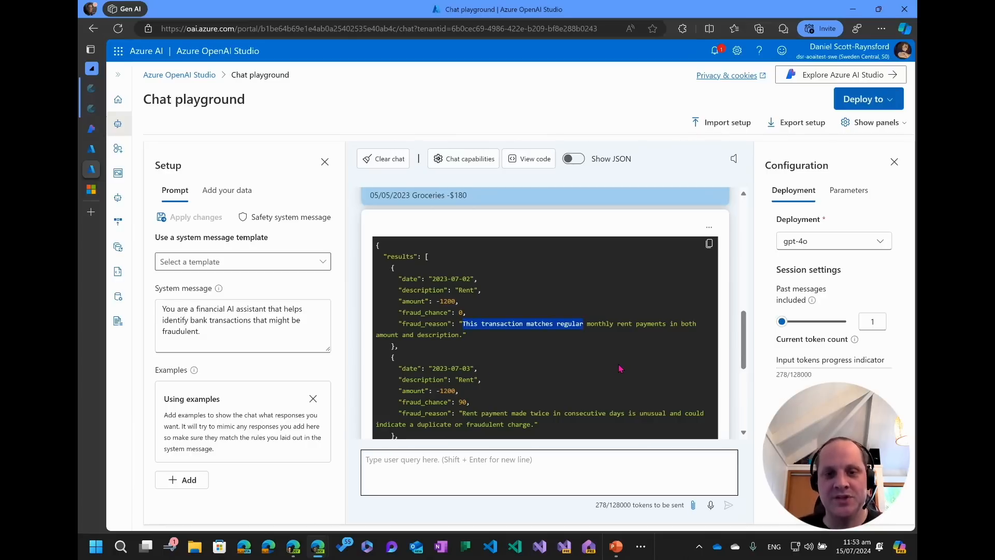
scroll(601, 365, "down", 2)
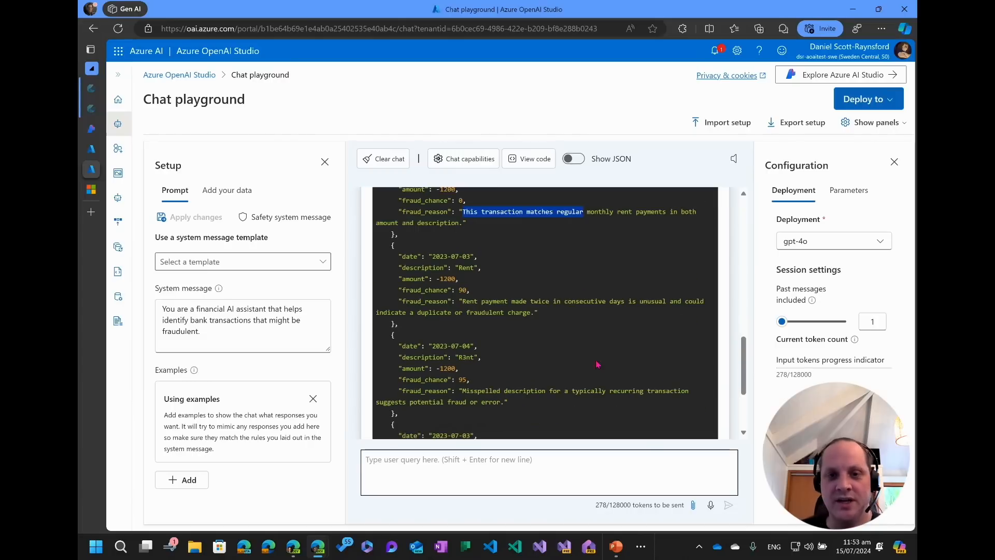
double_click(462, 289)
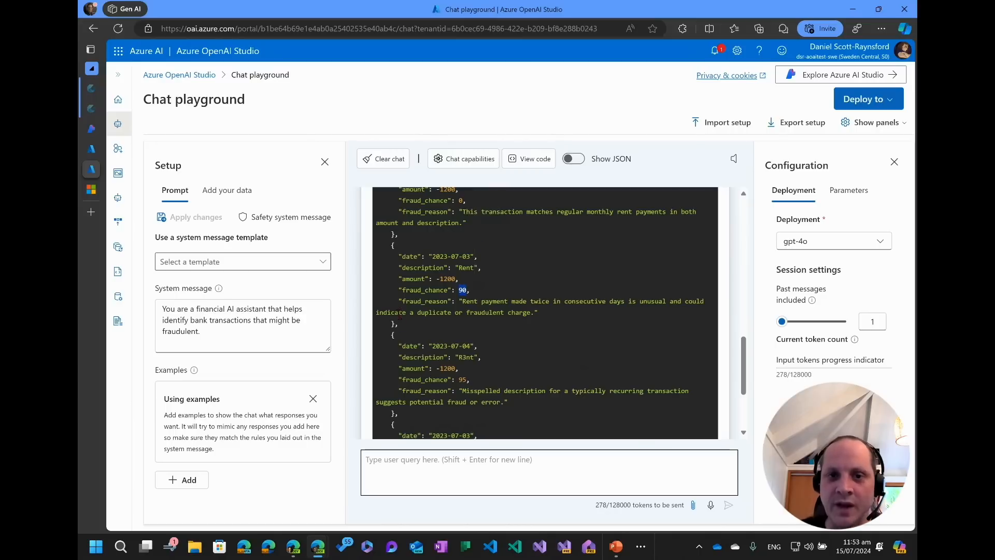
left_click_drag(459, 301, 563, 306)
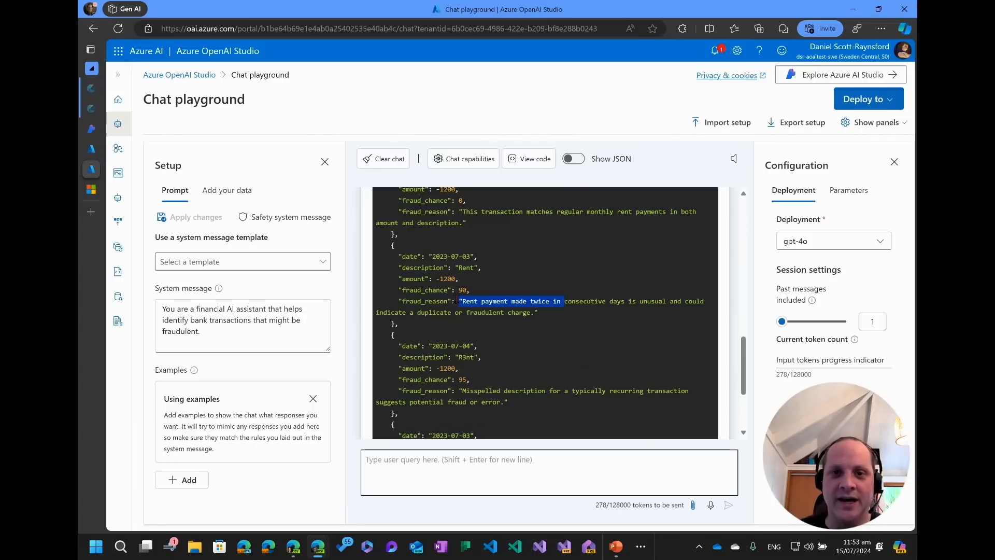
scroll(459, 298, "up", 2)
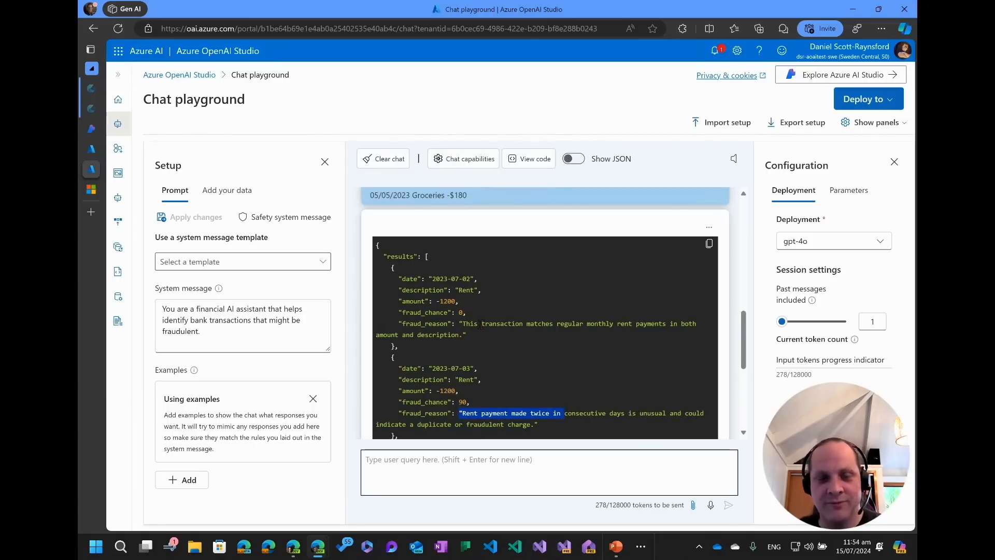
scroll(487, 343, "down", 2)
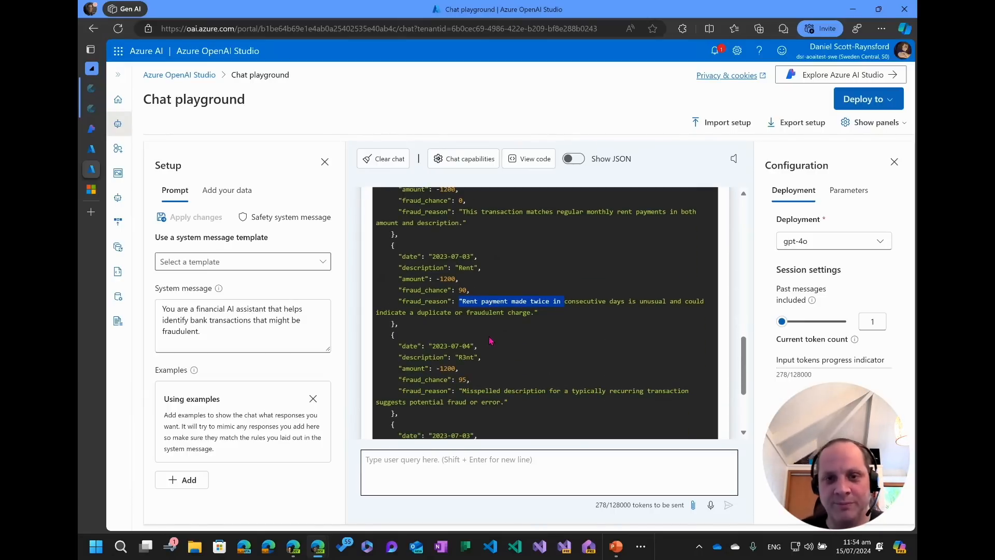
left_click_drag(457, 379, 469, 380)
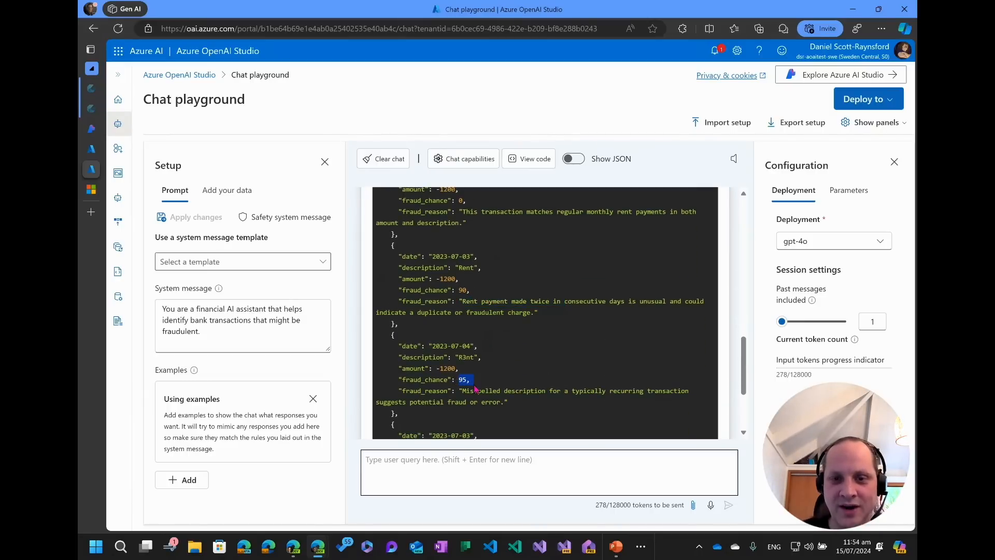
scroll(472, 400, "down", 1)
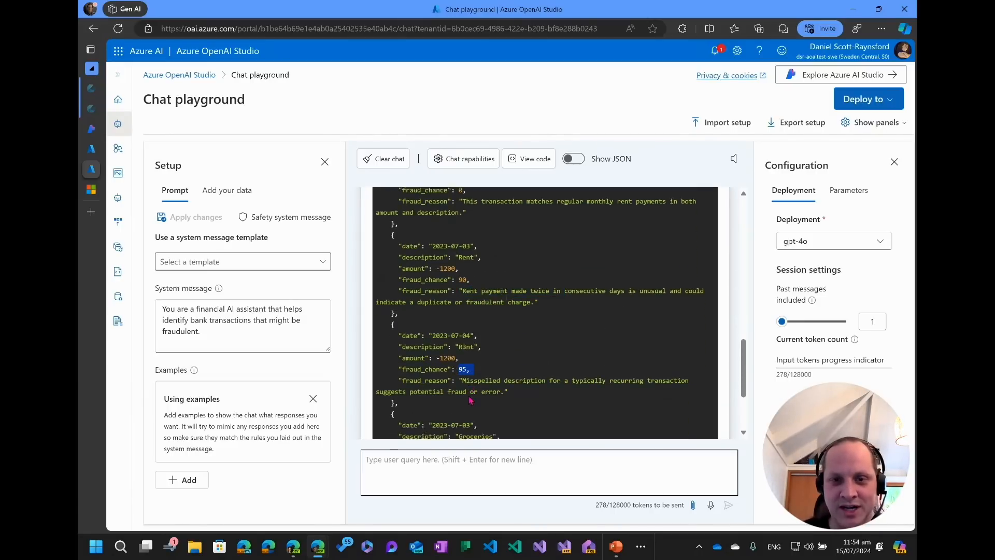
left_click_drag(458, 301, 474, 301)
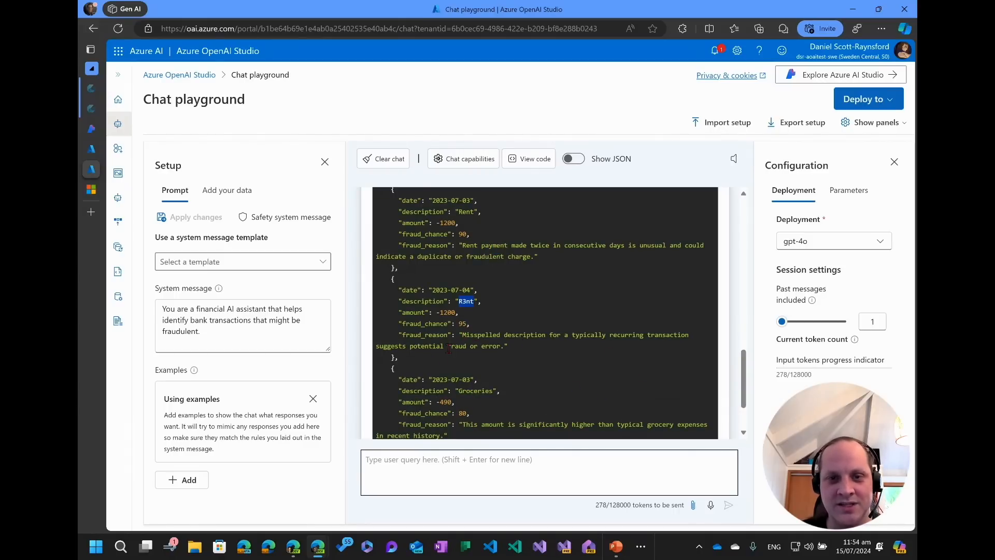
scroll(477, 383, "down", 2)
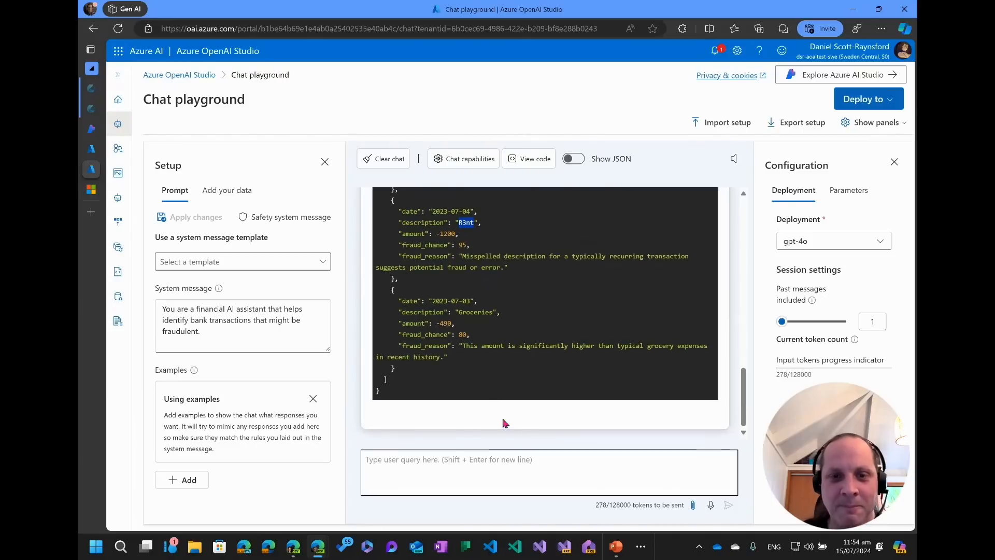
Compare the groceries result's fraud chance and amount against the recent bank statement entries.
double_click(462, 334)
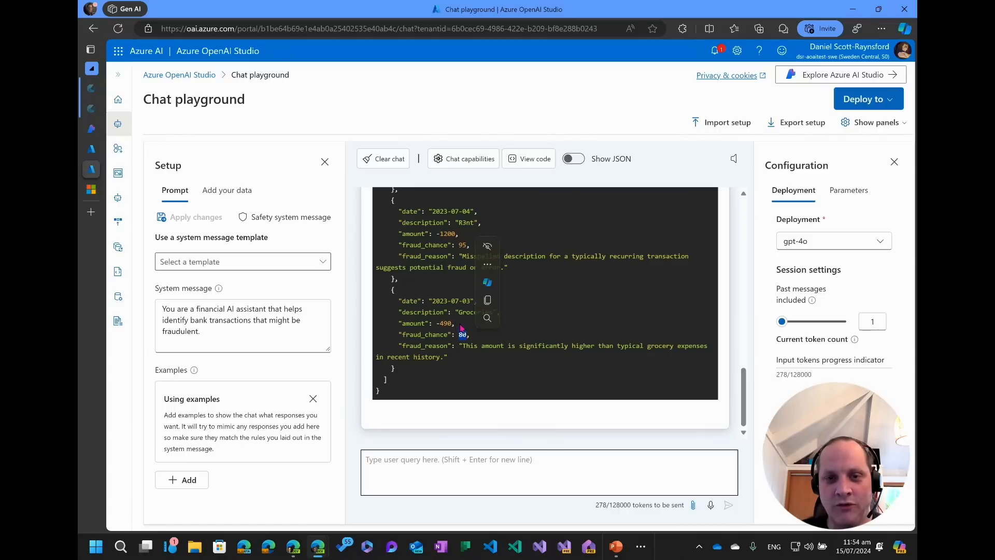
left_click(514, 342)
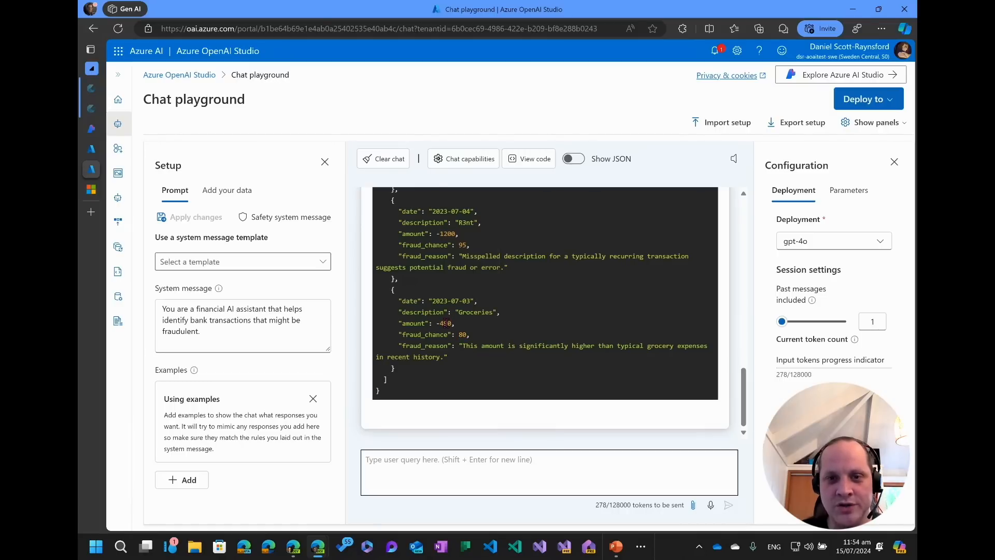
scroll(485, 337, "up", 10)
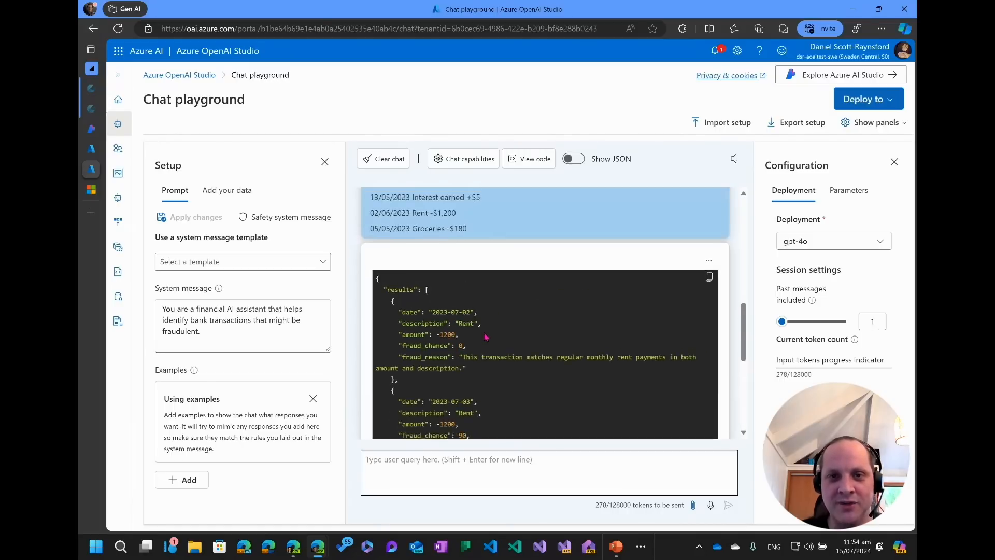
scroll(471, 384, "down", 1)
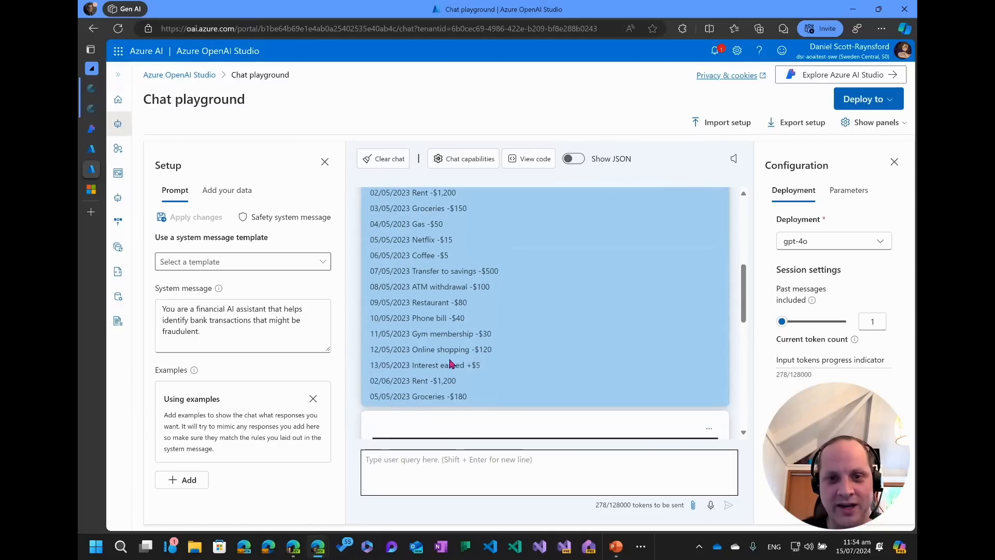
scroll(446, 347, "up", 1)
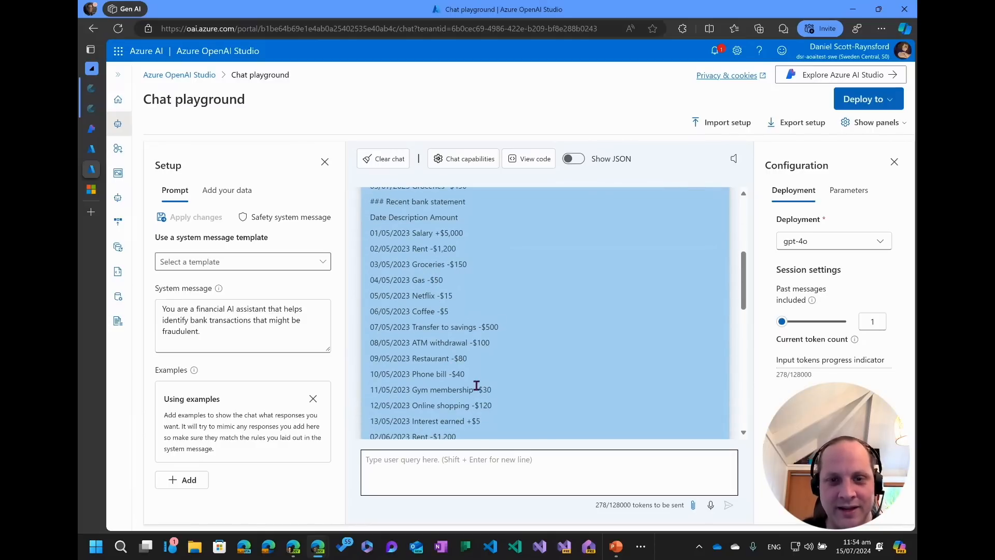
scroll(476, 381, "down", 1)
scroll(475, 381, "down", 10)
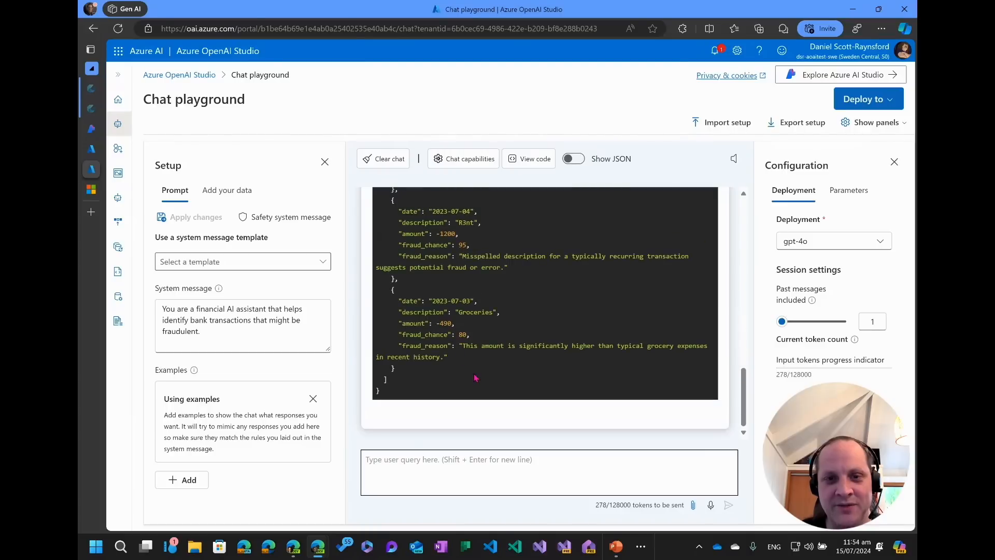
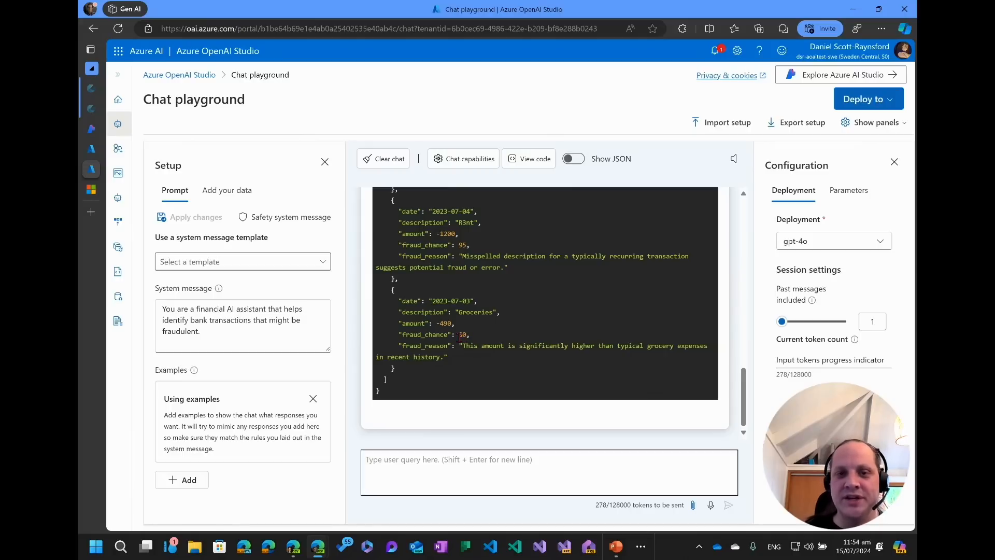
Ask the model "How might we detect also detect if the groceries transaction is fraundulent?" in the chat.
left_click(548, 471)
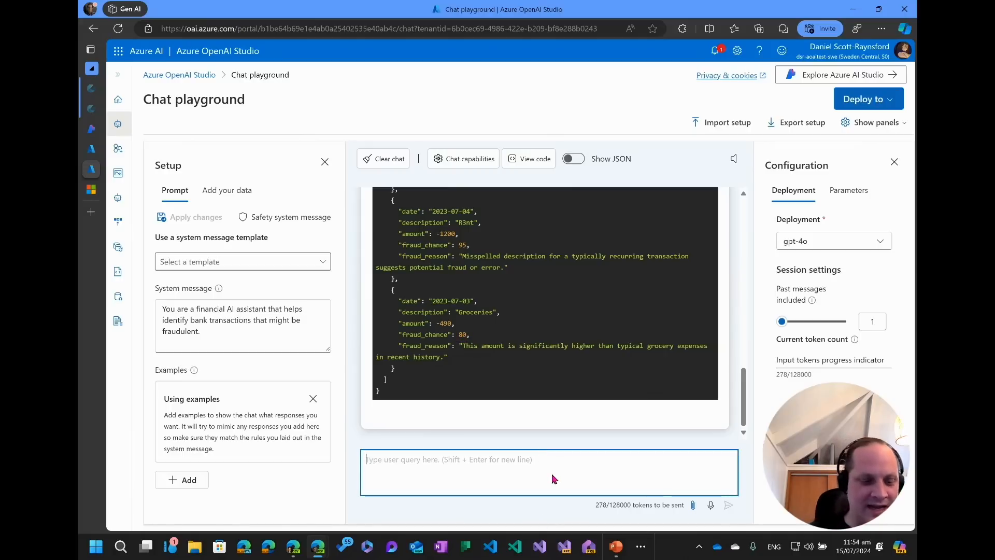
type("How might w")
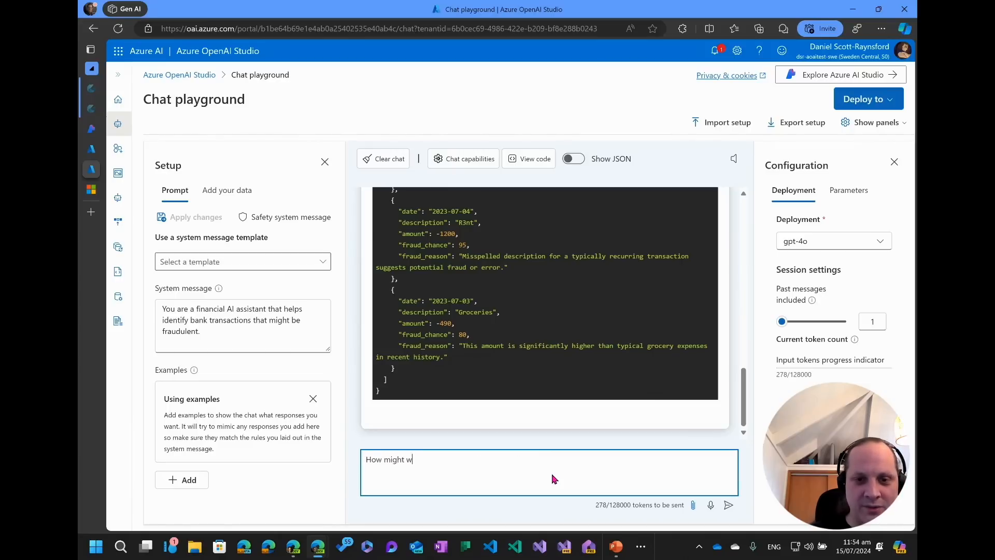
type("e detect")
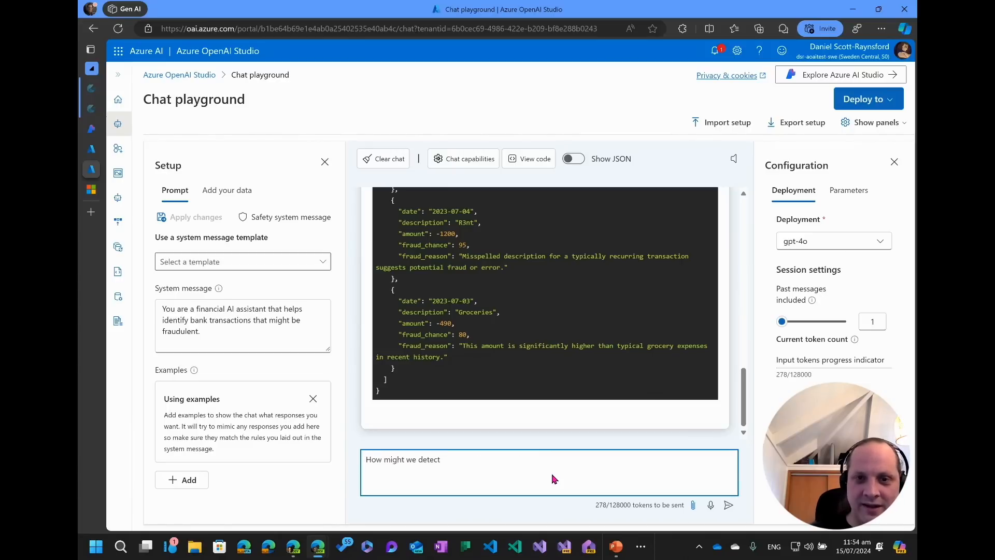
type(" if the grocier")
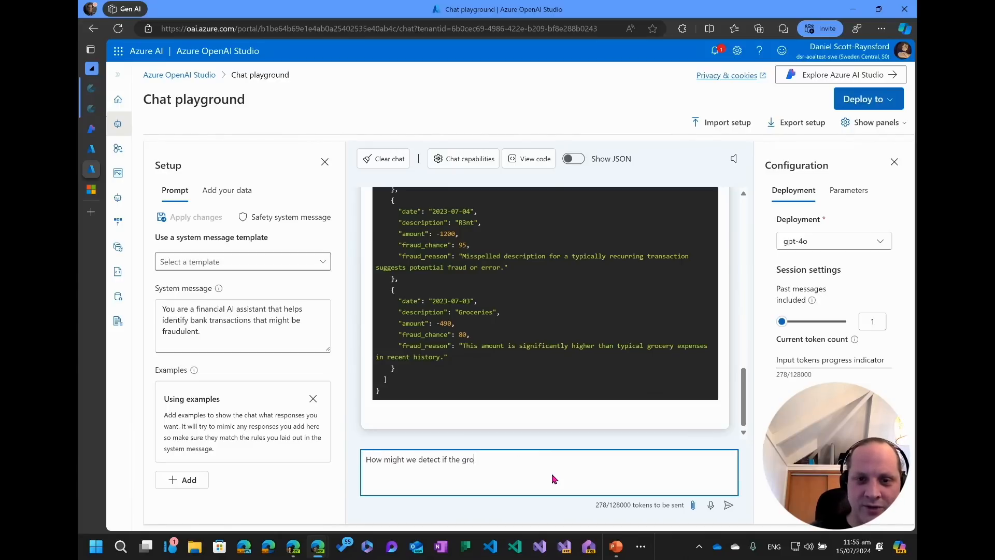
key("BackSpace")
key("BackSpace")
key("BackSpace")
key("BackSpace")
key("BackSpace")
key("BackSpace")
key("BackSpace")
key("BackSpace")
key("BackSpace")
key("BackSpace")
key("BackSpace")
key("BackSpace")
key("BackSpace")
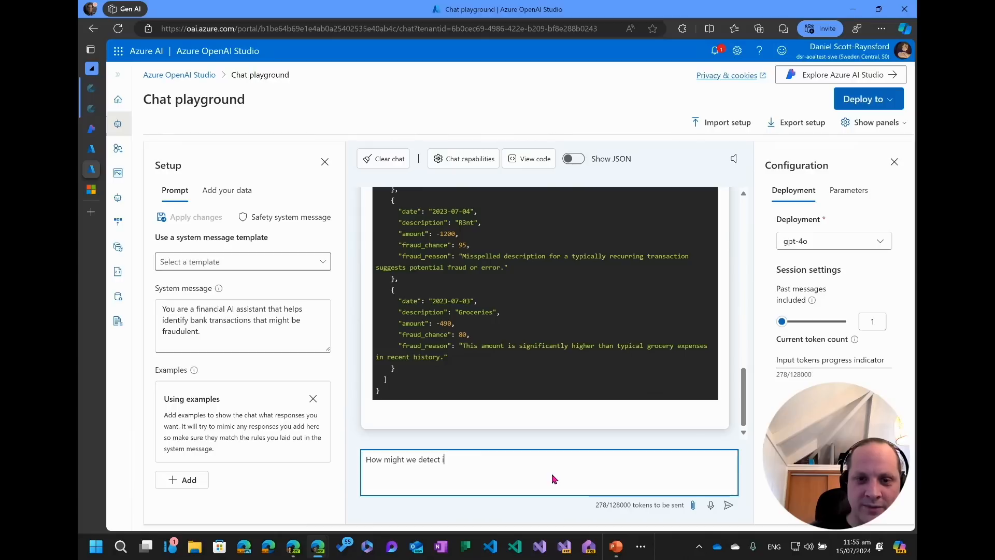
type("also detec")
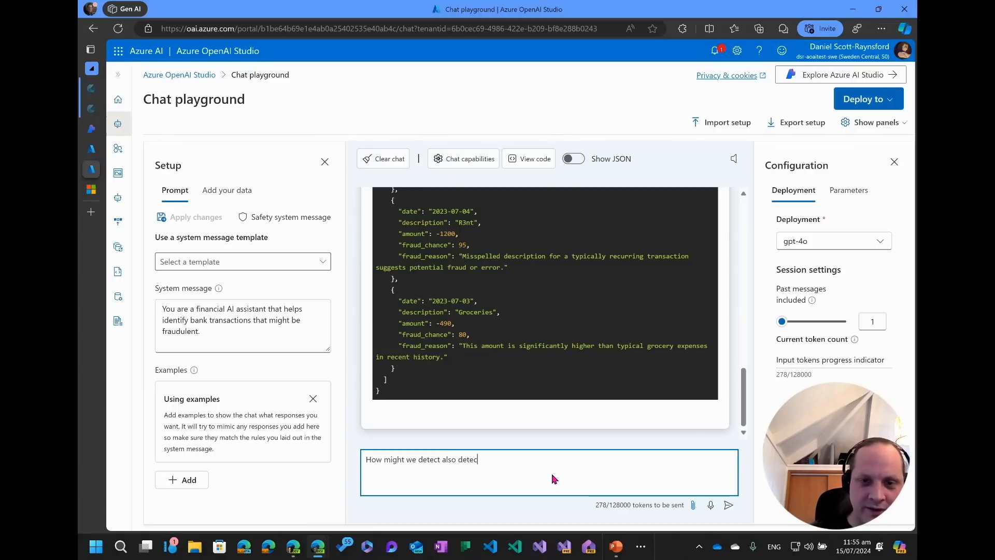
type("t if the groc")
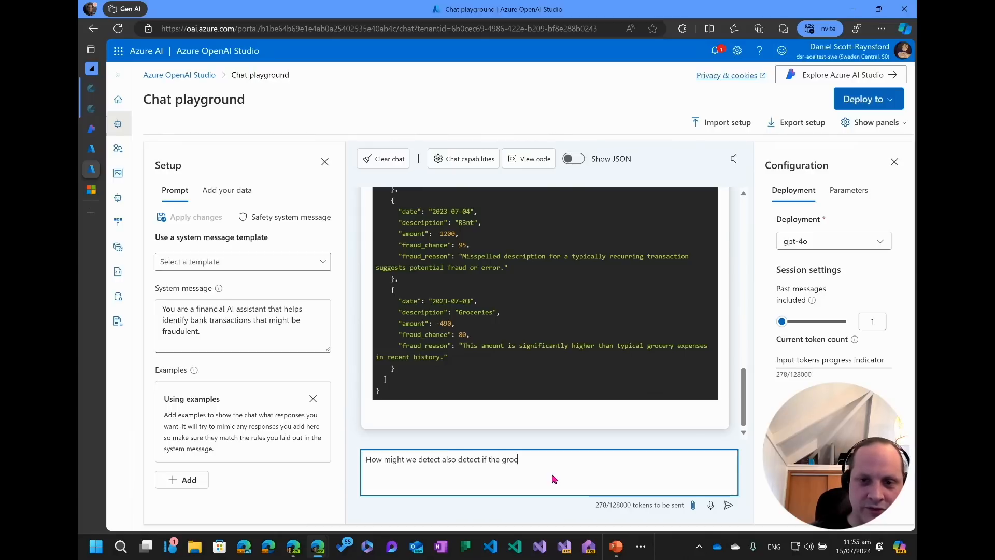
type("eries tra")
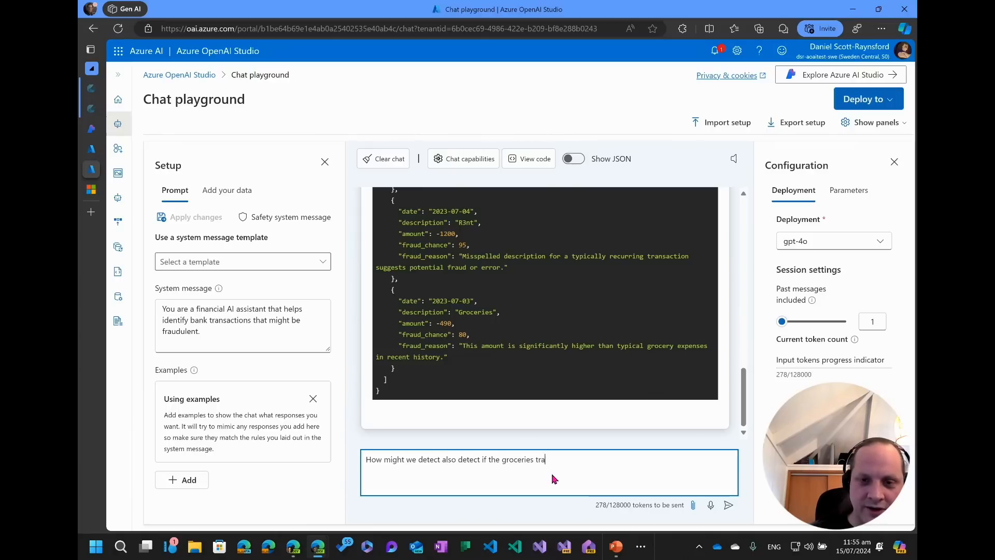
type("nsaction is fr")
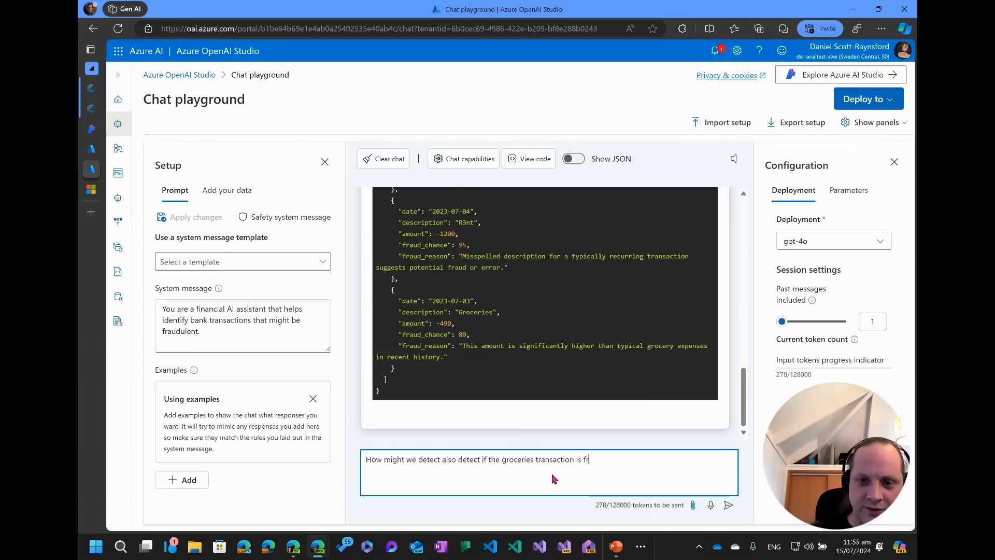
type("aundulen")
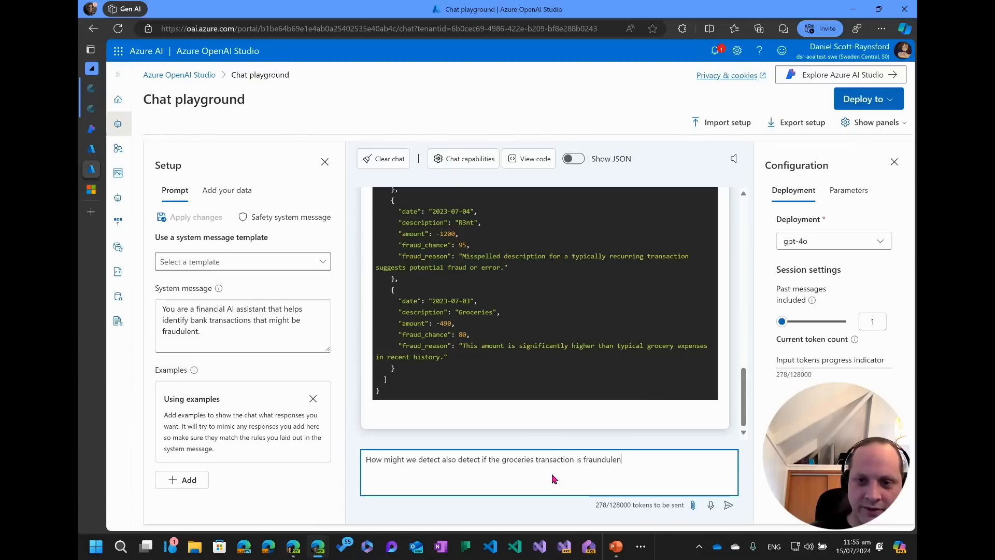
type("t?")
key("Return")
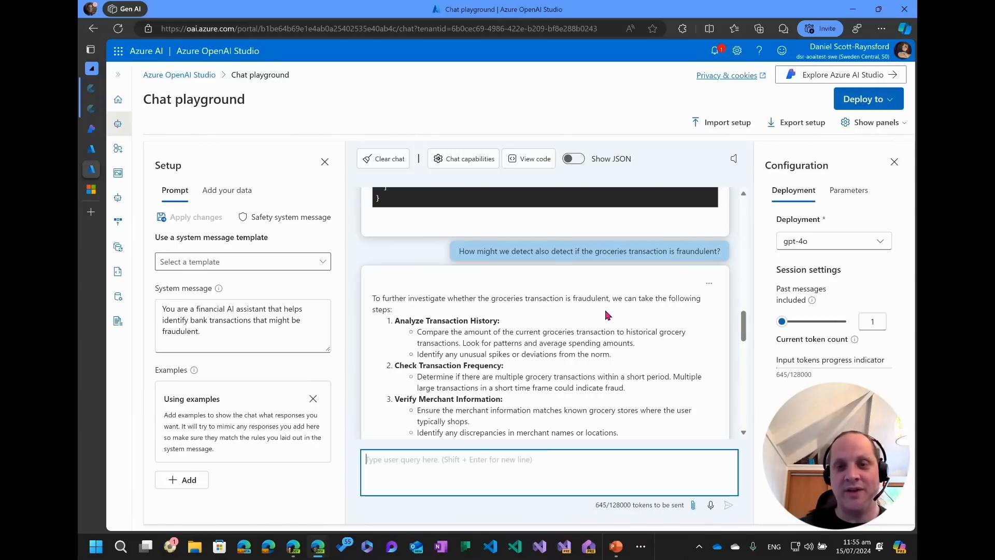
Read the model's suggested steps for investigating whether the groceries transaction is fraudulent.
scroll(608, 315, "up", 10)
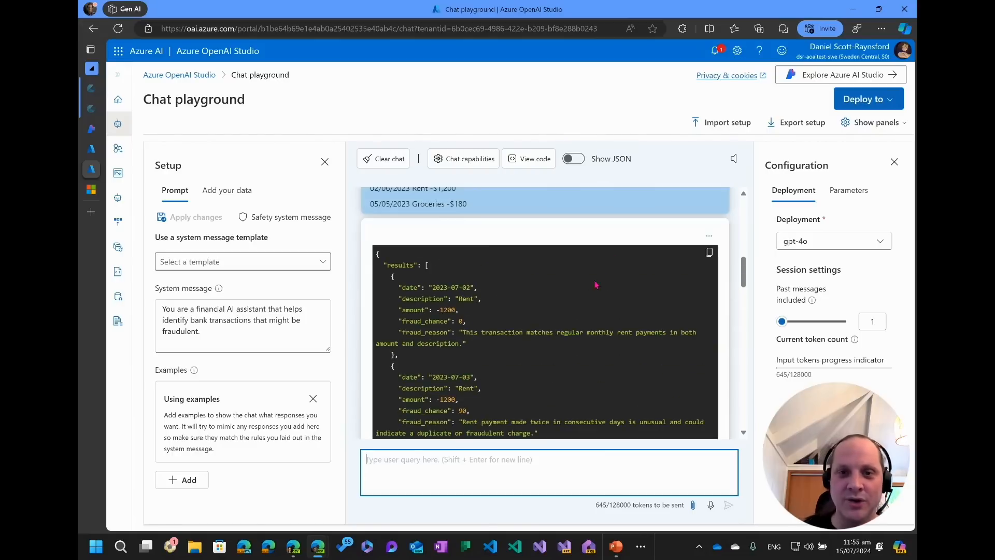
scroll(482, 275, "up", 3)
scroll(482, 274, "down", 5)
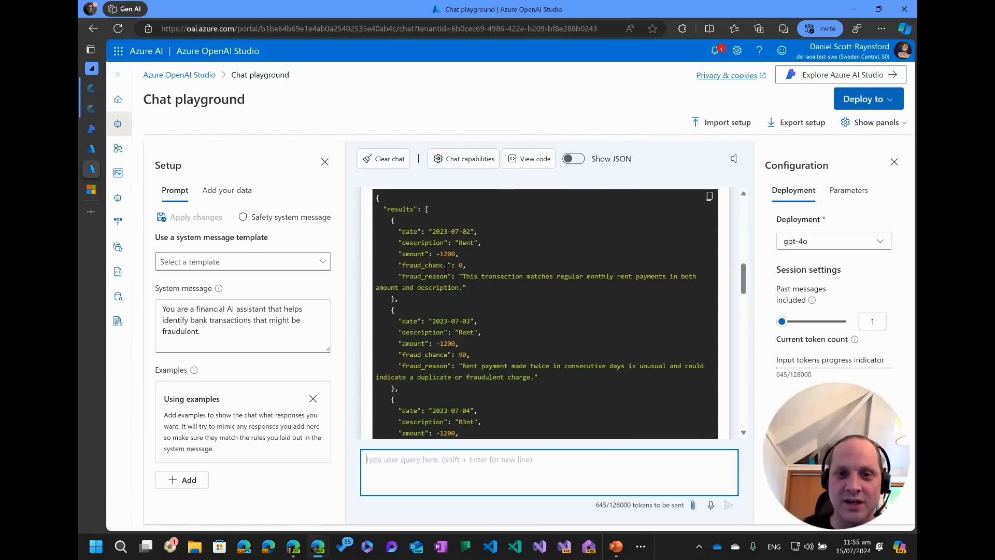
scroll(505, 296, "down", 5)
scroll(504, 296, "down", 3)
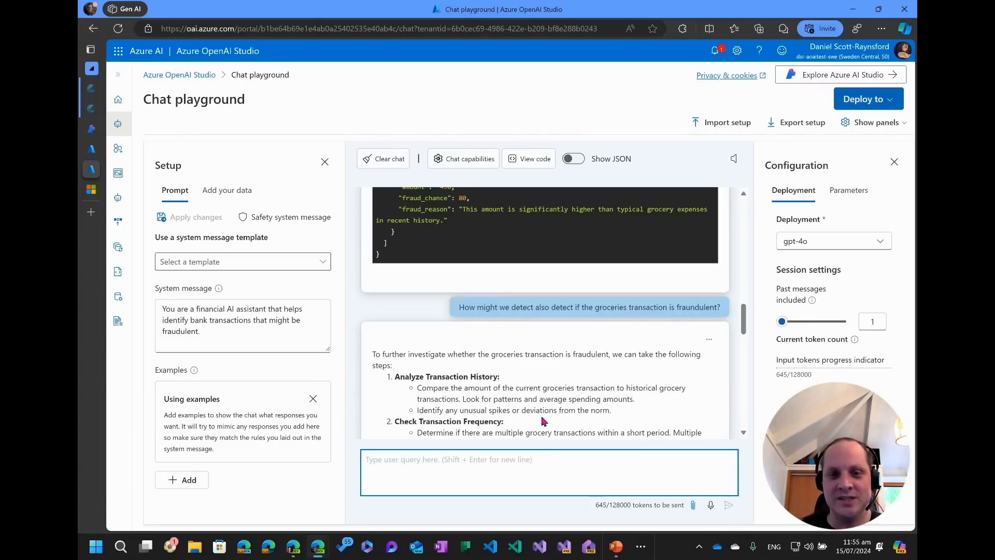
scroll(549, 400, "down", 2)
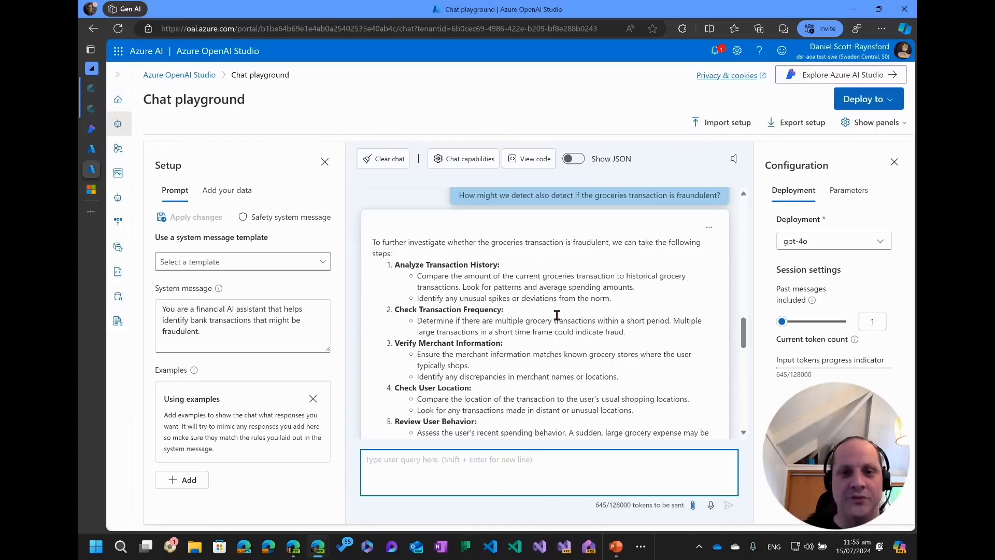
scroll(570, 321, "down", 10)
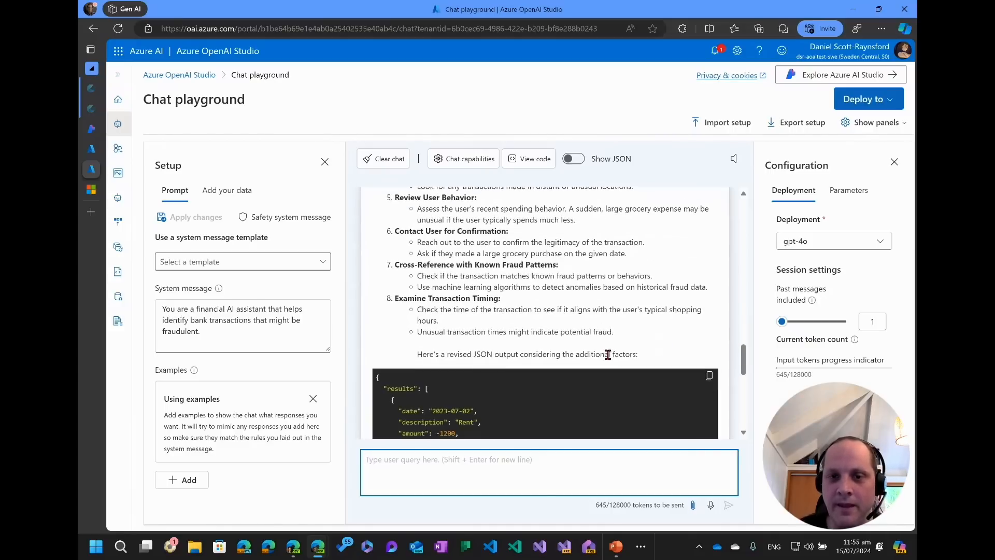
scroll(599, 404, "down", 3)
Review the revised JSON output and scroll back through the original prompt.
scroll(596, 402, "up", 10)
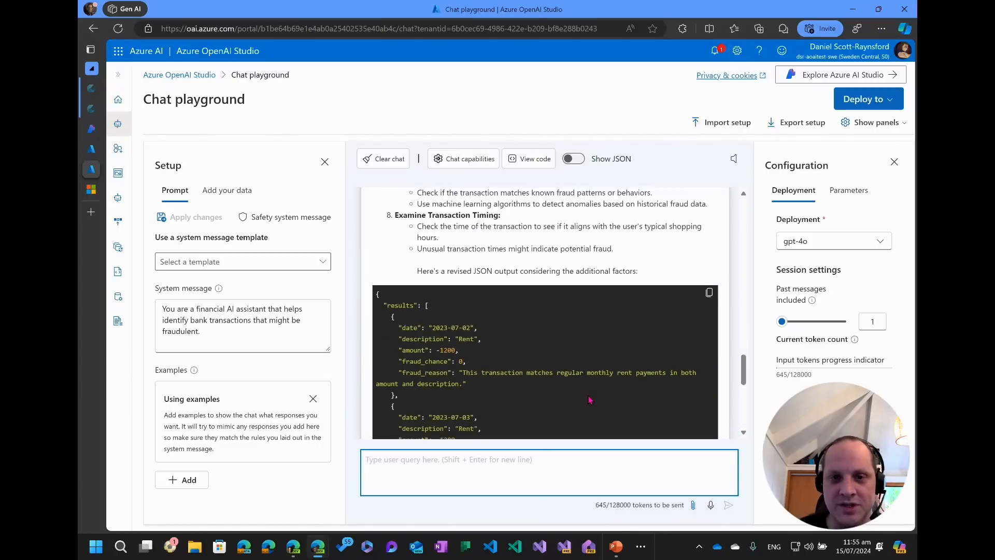
scroll(588, 395, "down", 3)
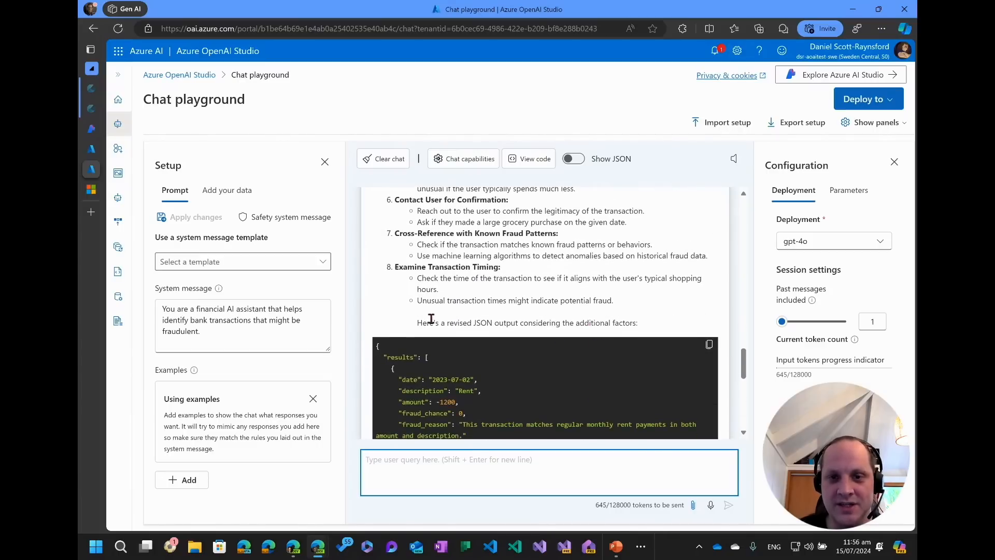
scroll(583, 331, "down", 5)
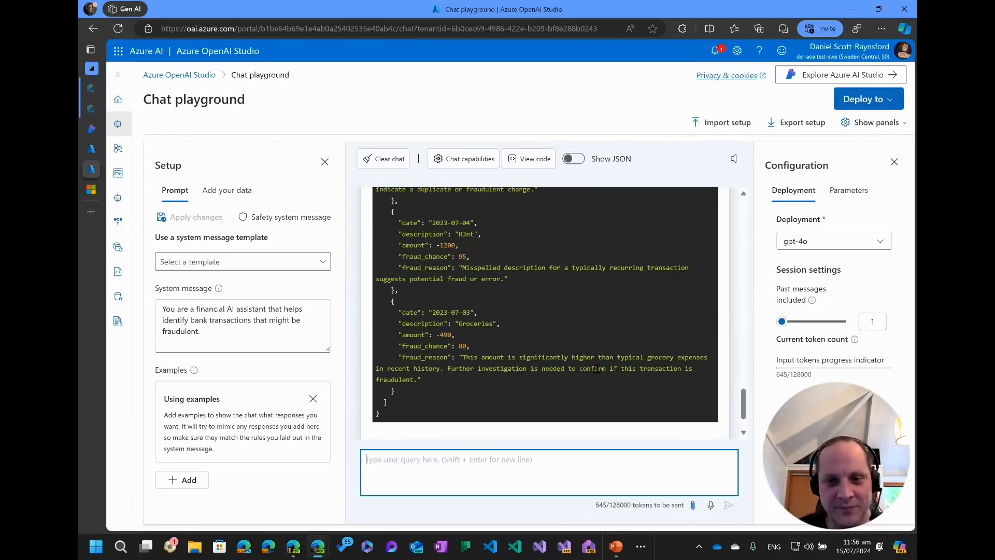
scroll(597, 368, "up", 8)
scroll(612, 375, "down", 8)
scroll(612, 366, "up", 4)
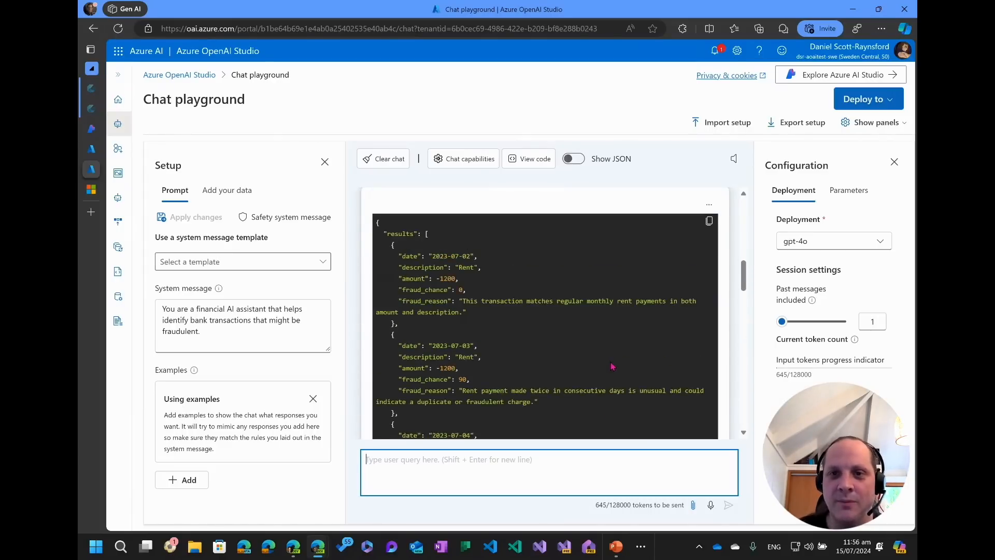
scroll(612, 366, "up", 10)
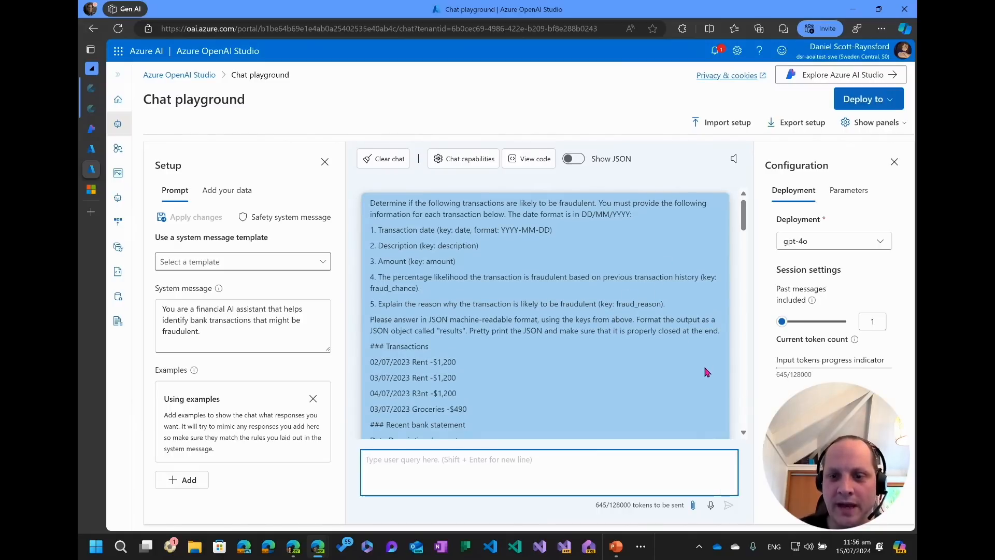
scroll(703, 366, "down", 10)
scroll(701, 347, "up", 3)
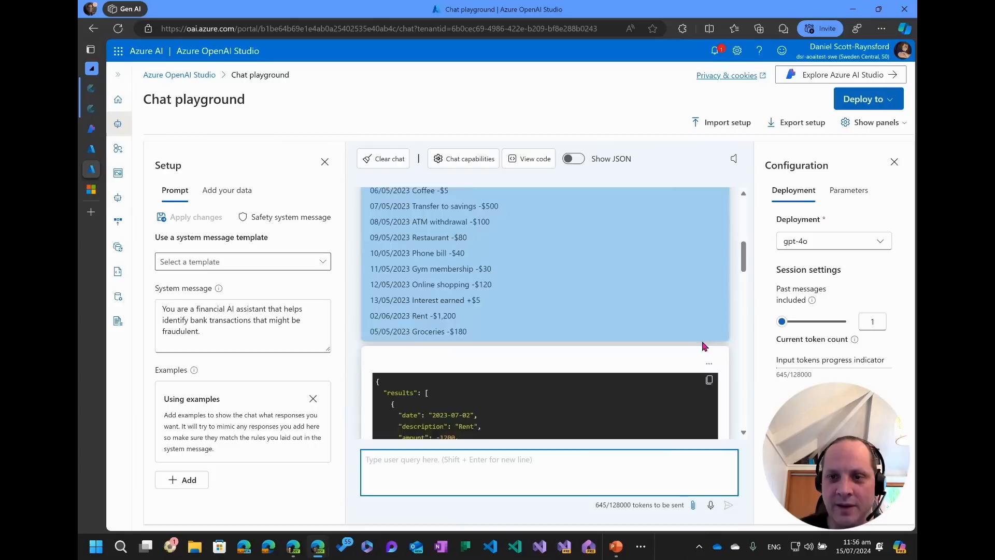
Open the sample code for the current chat and browse the Python code and its language options.
left_click(710, 370)
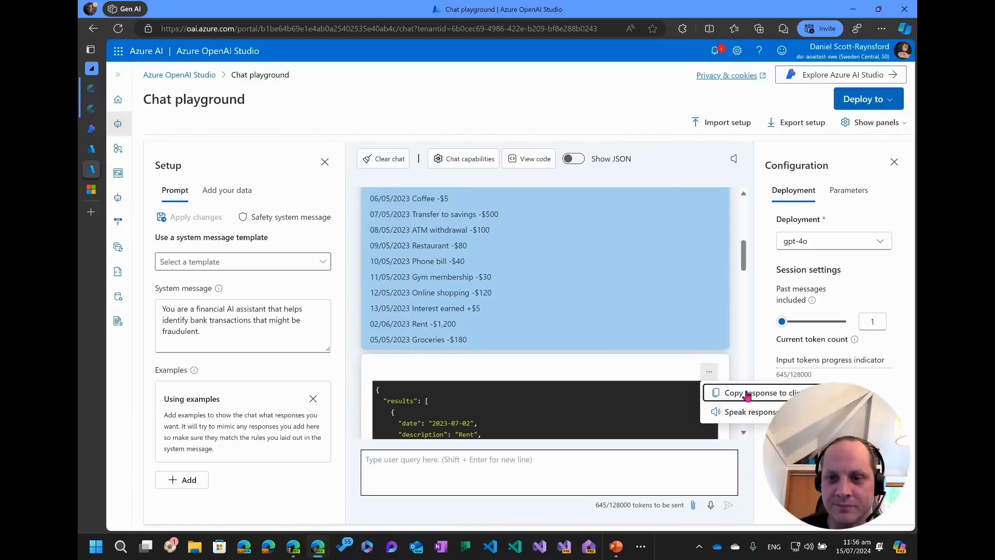
scroll(735, 267, "up", 8)
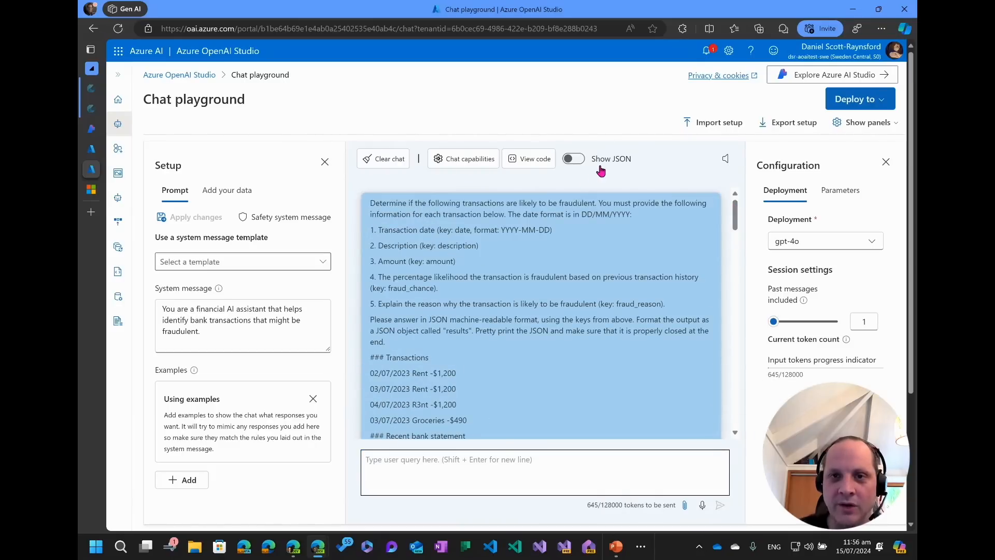
left_click(536, 163)
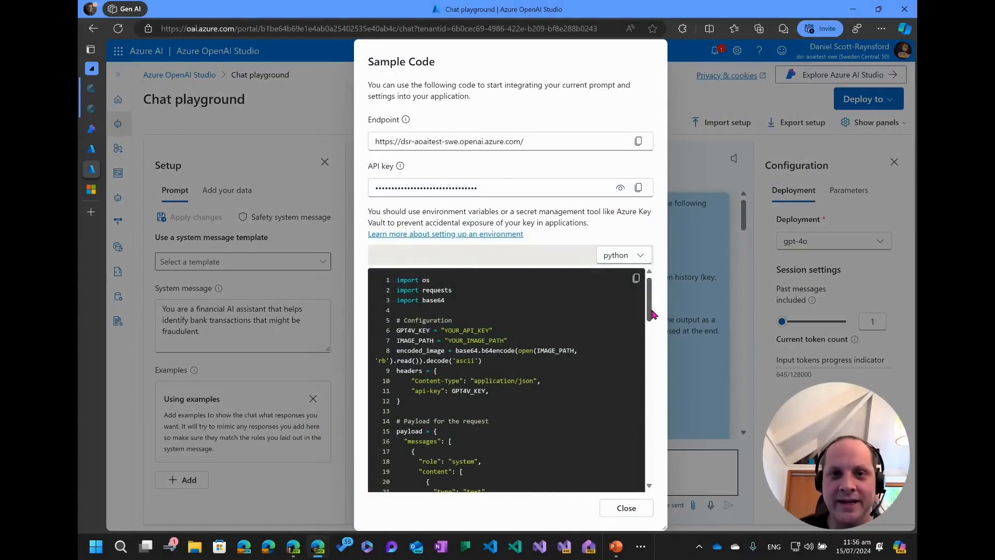
scroll(533, 392, "down", 3)
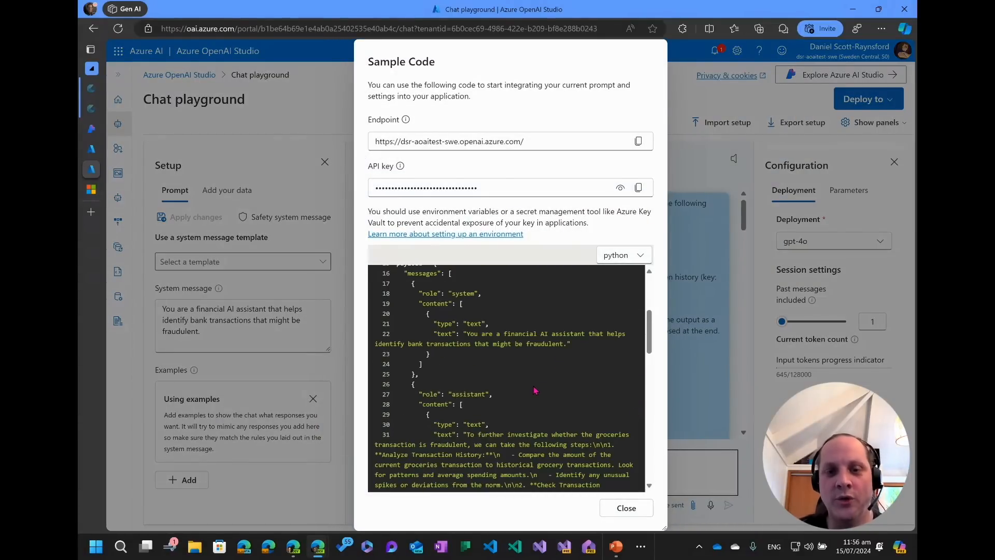
scroll(534, 391, "up", 3)
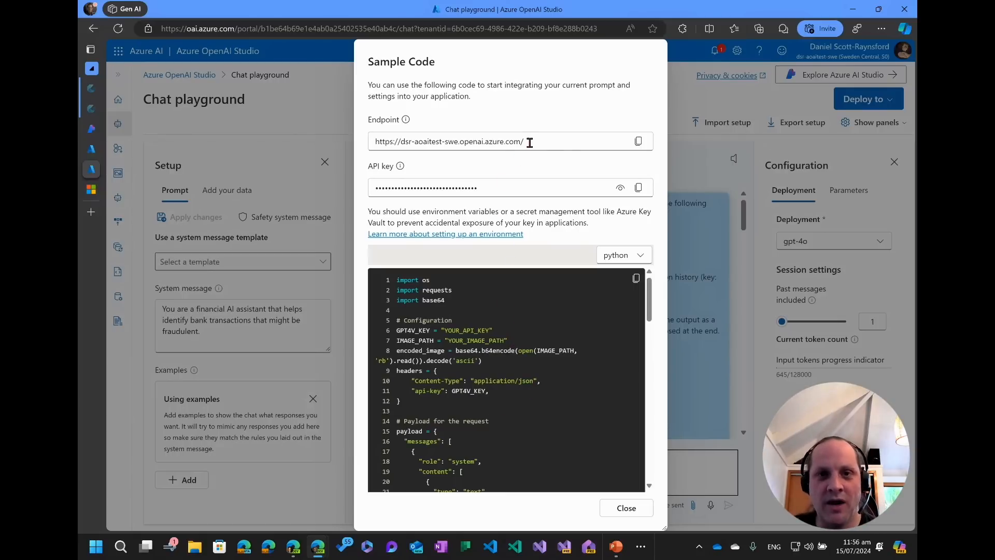
left_click(627, 255)
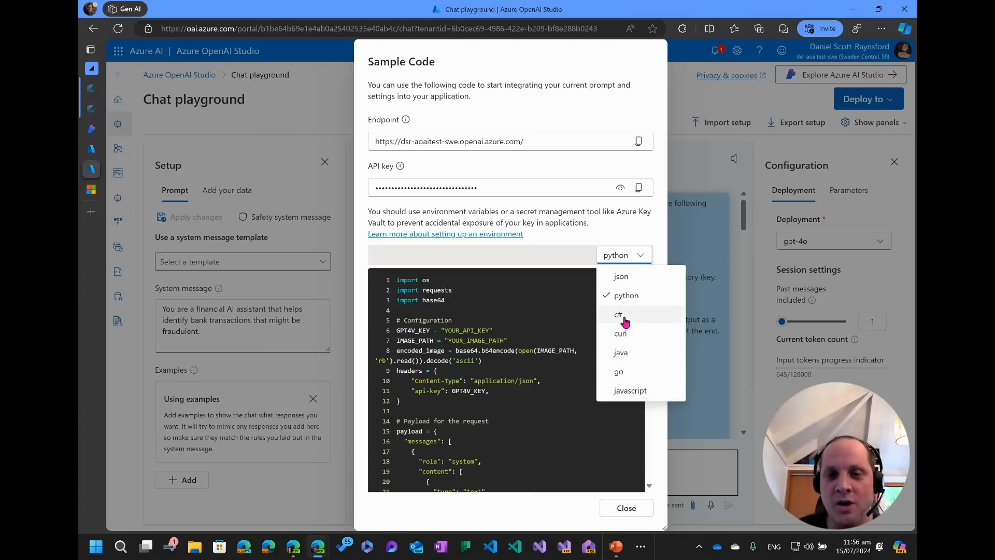
left_click(614, 234)
Examine the sample code's request payload, highlighting the system message text.
left_click(502, 234)
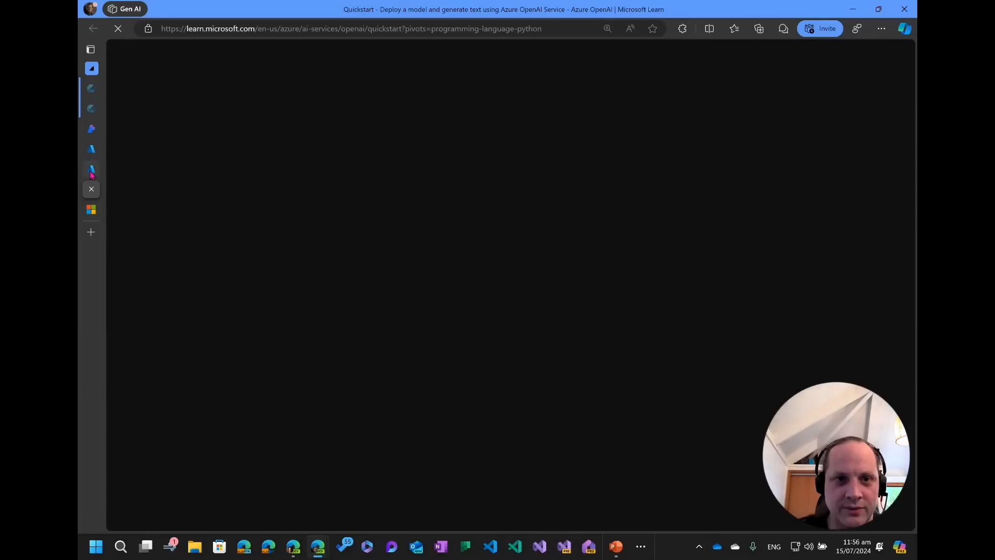
left_click(92, 169)
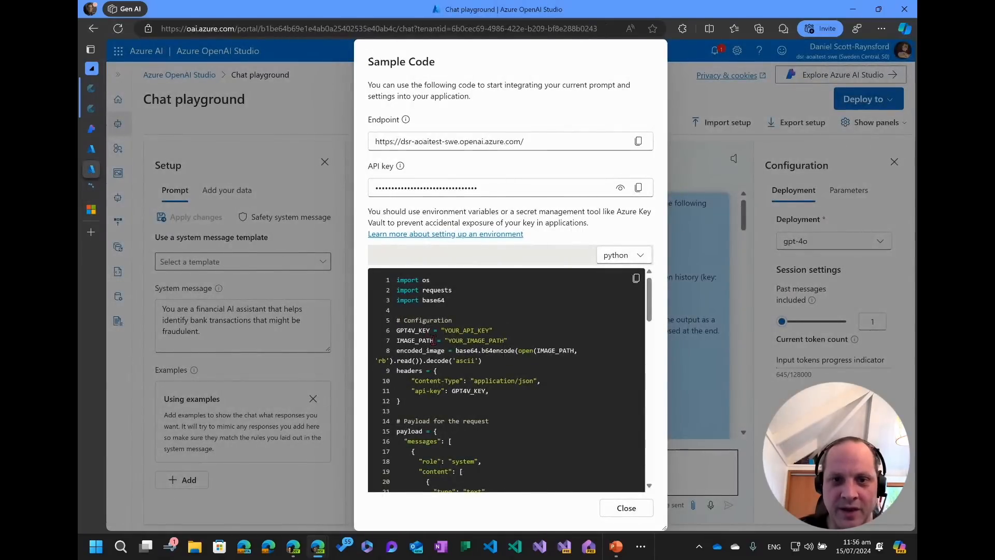
scroll(433, 341, "down", 2)
scroll(435, 347, "up", 2)
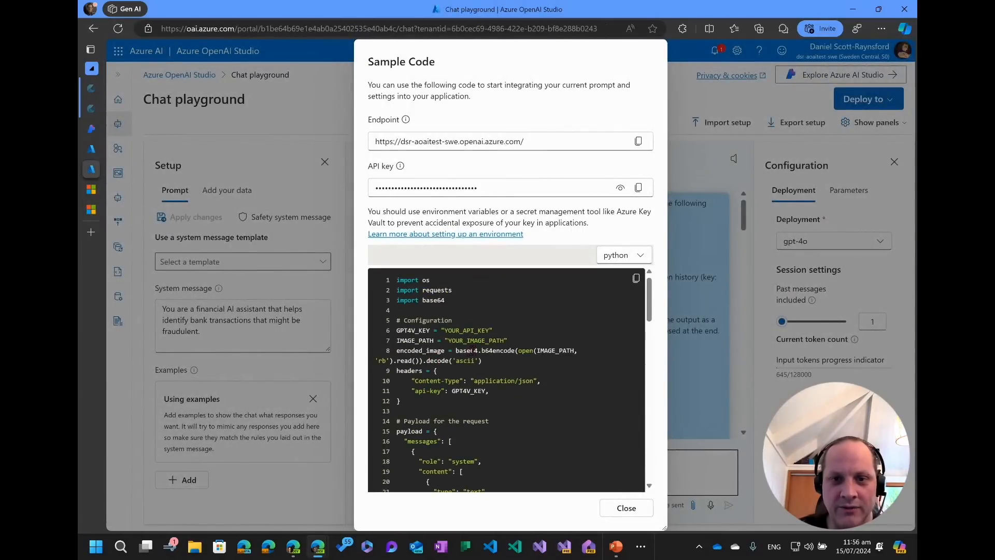
scroll(472, 350, "down", 2)
scroll(472, 365, "up", 1)
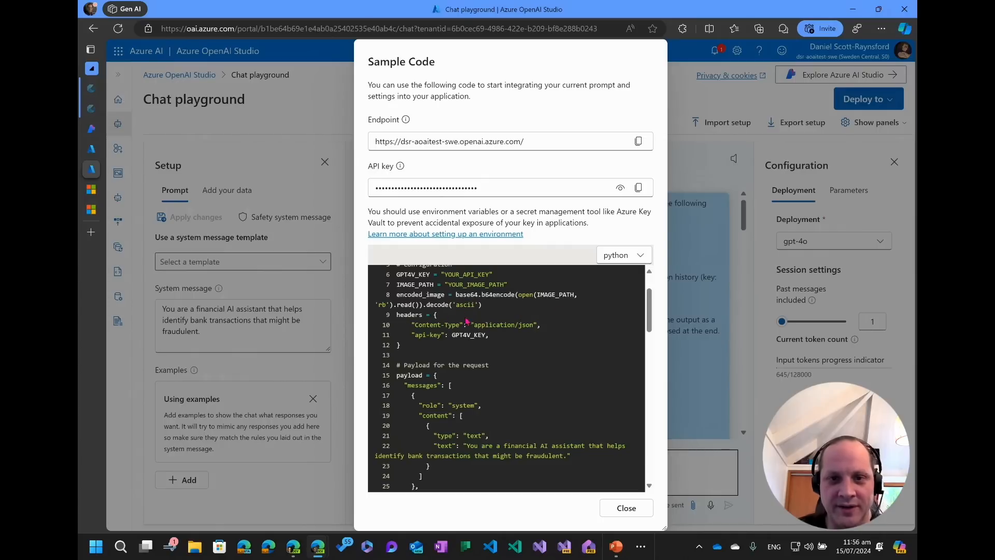
scroll(477, 346, "down", 2)
scroll(469, 347, "up", 1)
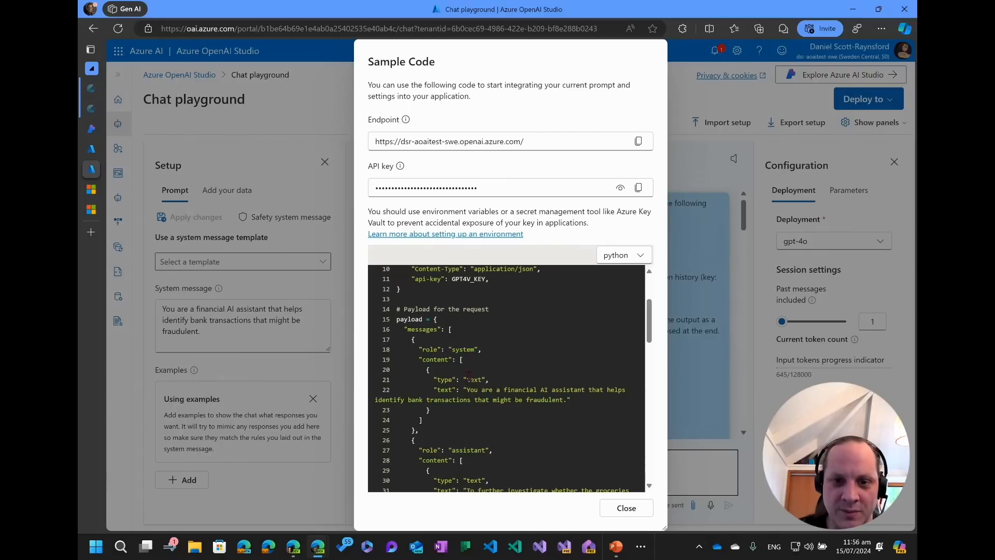
left_click_drag(467, 389, 570, 400)
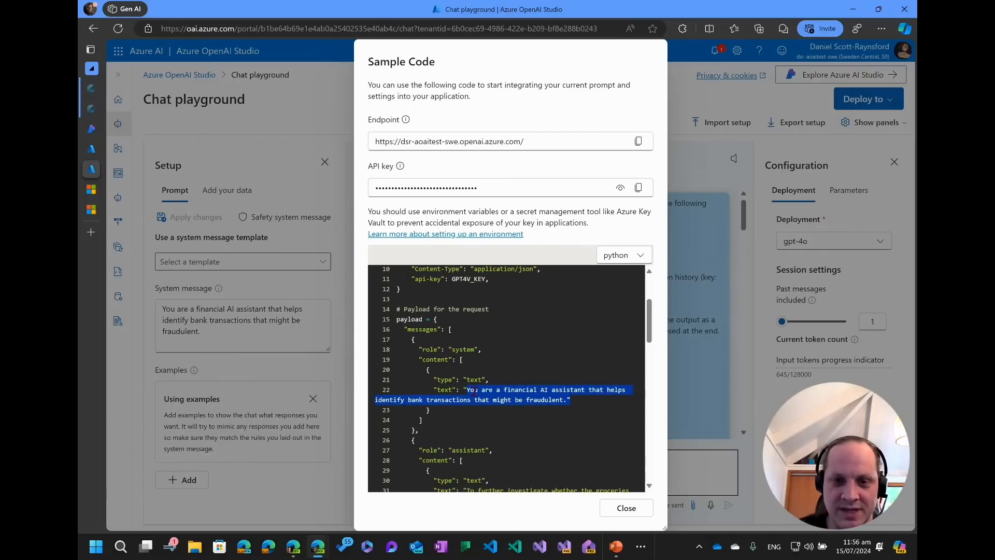
scroll(475, 391, "down", 2)
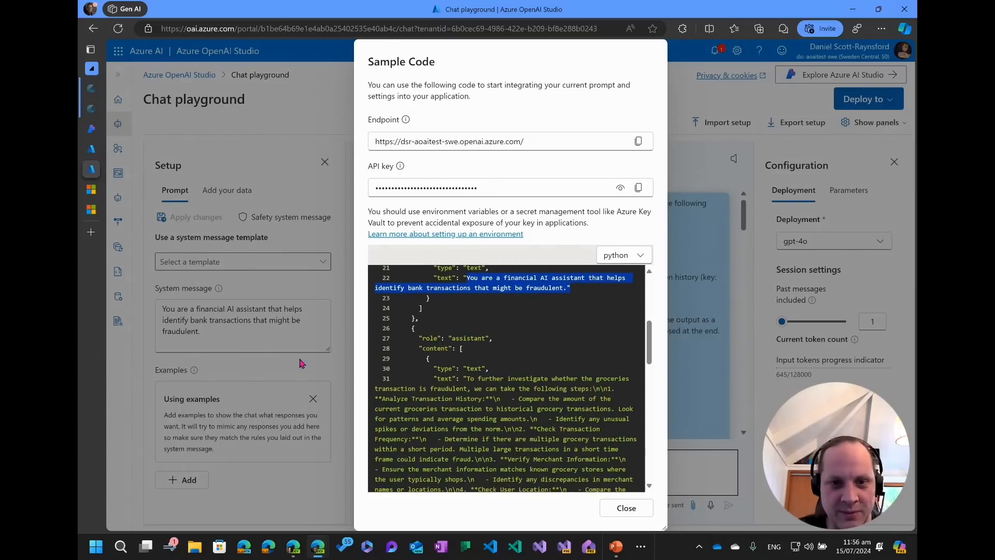
Scroll through the rest of the sample code, from the payload parameters to the request section, and close the dialog.
scroll(445, 365, "down", 1)
scroll(455, 363, "up", 1)
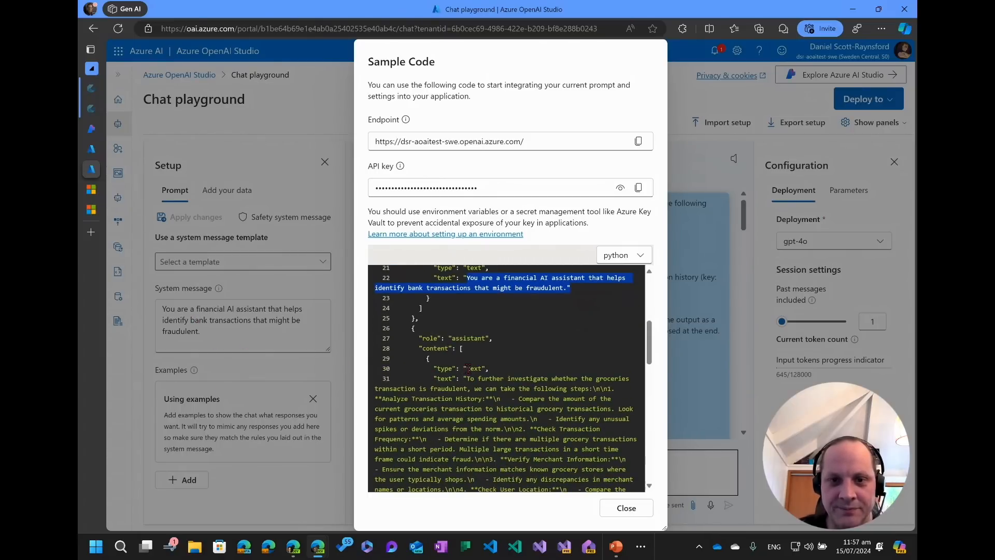
scroll(461, 363, "up", 1)
scroll(440, 345, "down", 1)
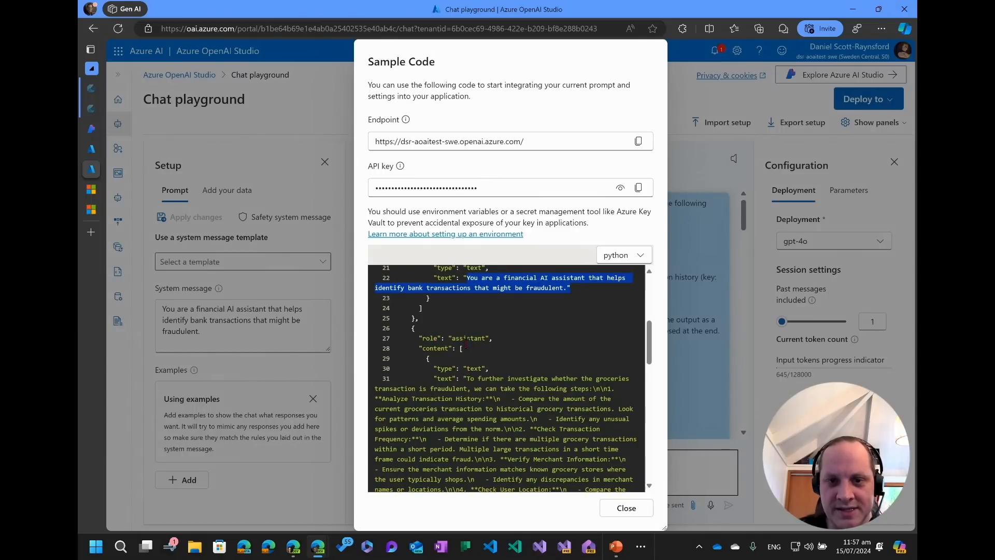
scroll(468, 380, "down", 10)
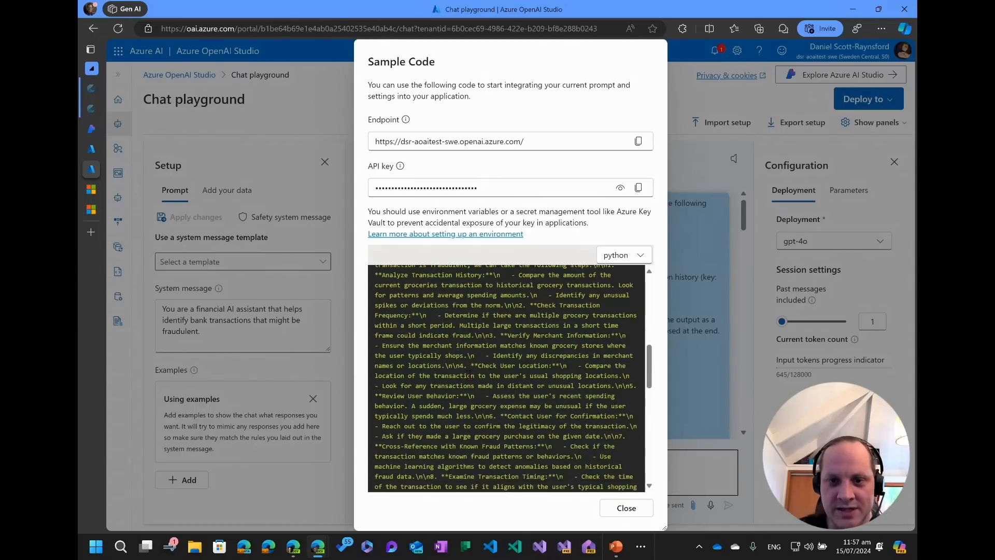
scroll(469, 374, "down", 3)
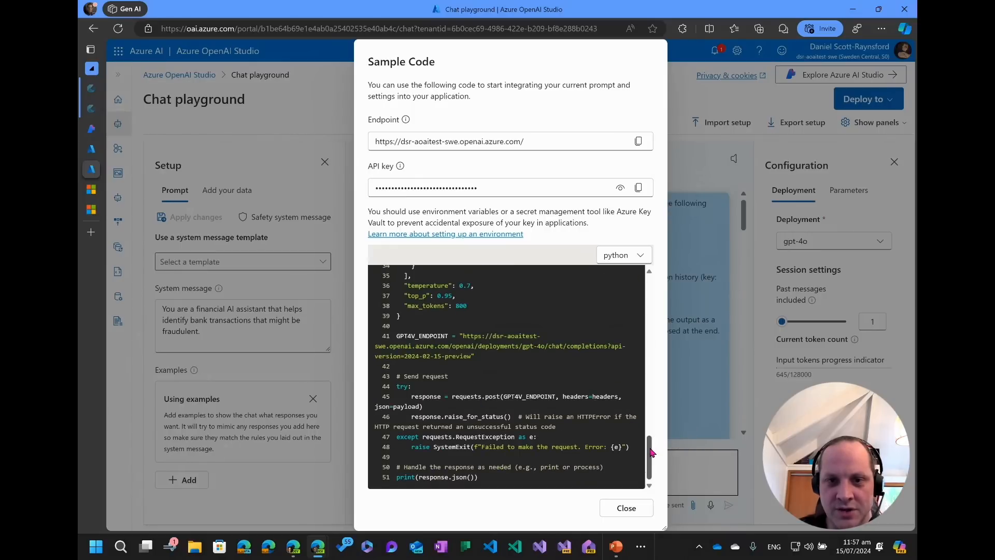
left_click_drag(651, 453, 658, 427)
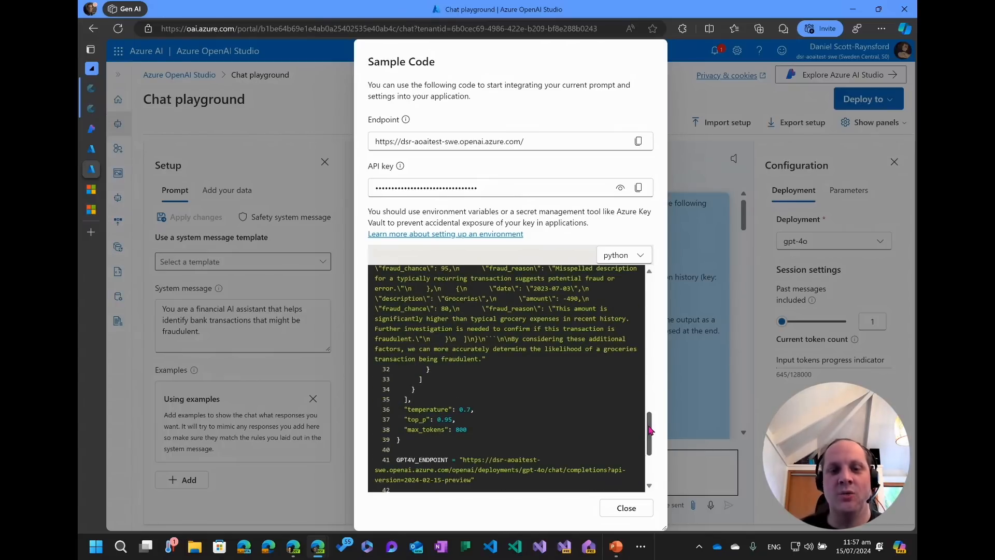
left_click(627, 508)
Set the number of past messages included in the session to 4.
left_click(580, 475)
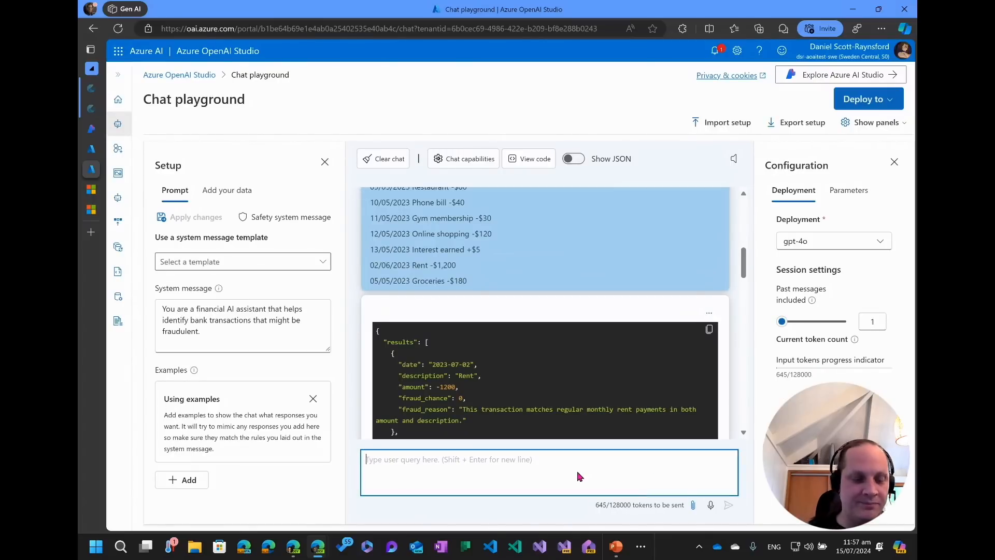
left_click_drag(781, 322, 791, 322)
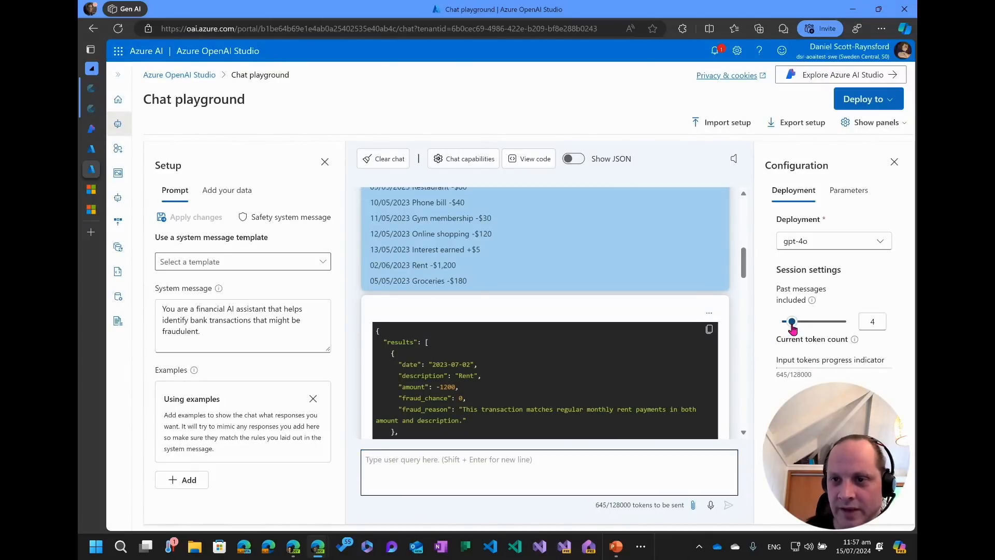
Ask the chat "What else could I do to make myself safe from fraud?" and scroll through the reply.
left_click(468, 471)
type("What e")
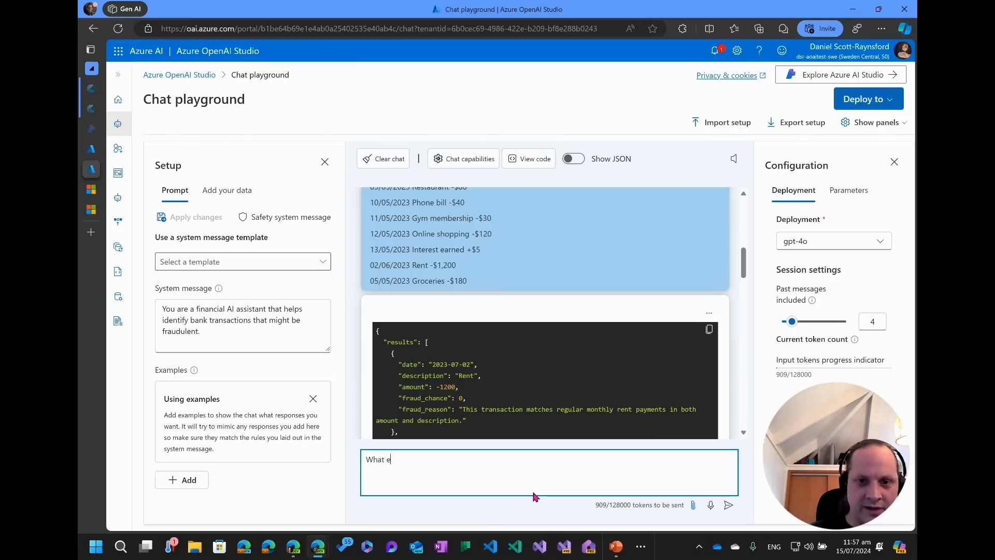
type("lse could I do t")
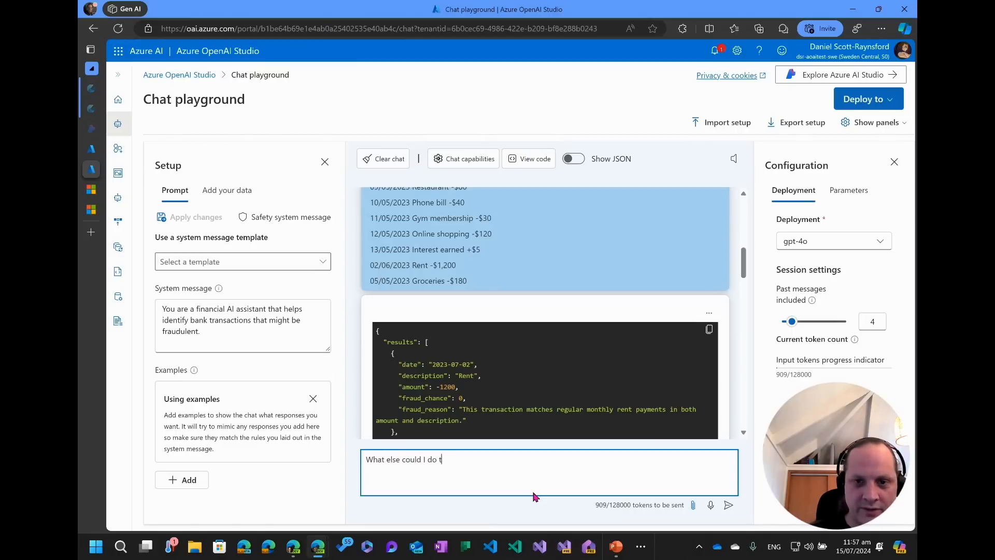
type("o make myself ")
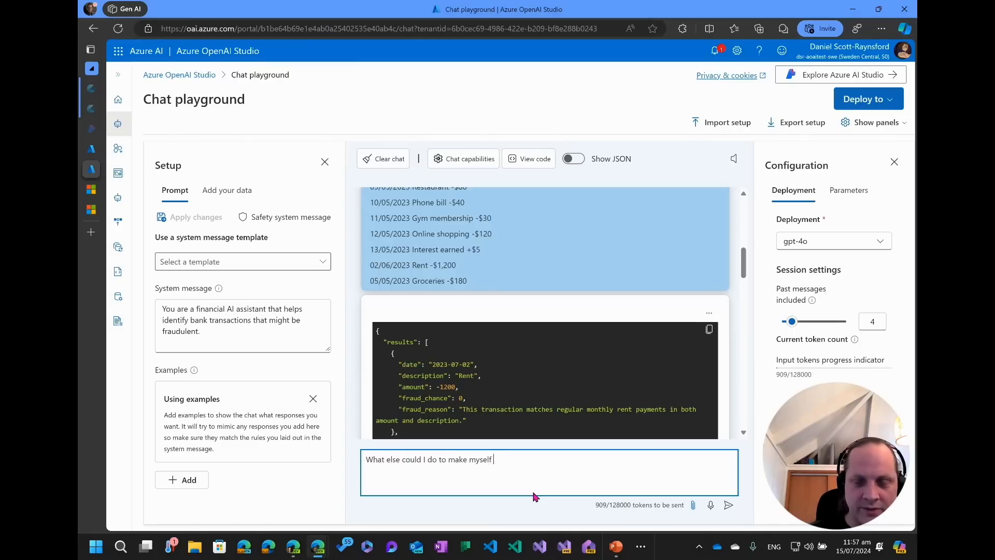
type("safe from fraud?")
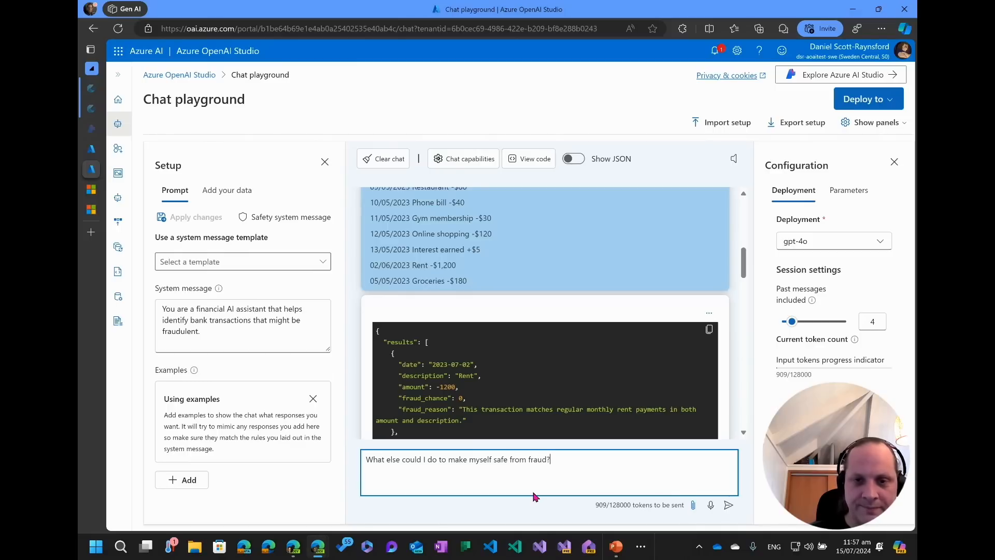
key("Return")
scroll(724, 300, "down", 5)
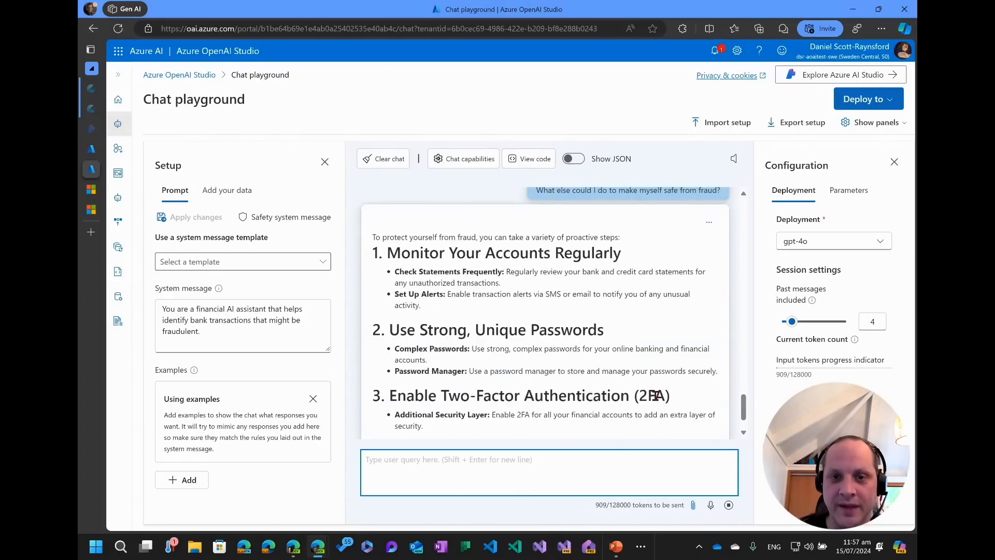
Open the sample code again and highlight the system message and the first user question in the payload.
left_click(531, 158)
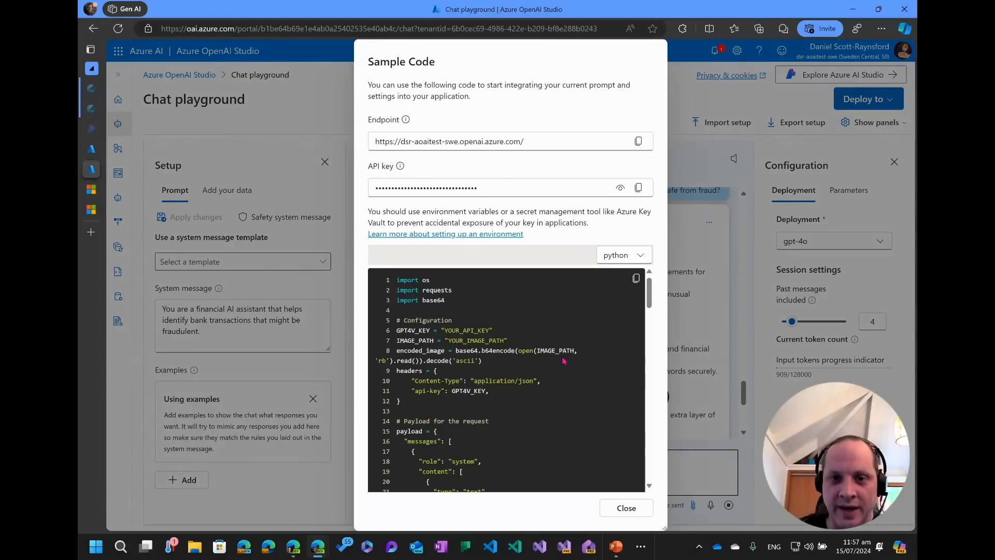
scroll(554, 378, "down", 10)
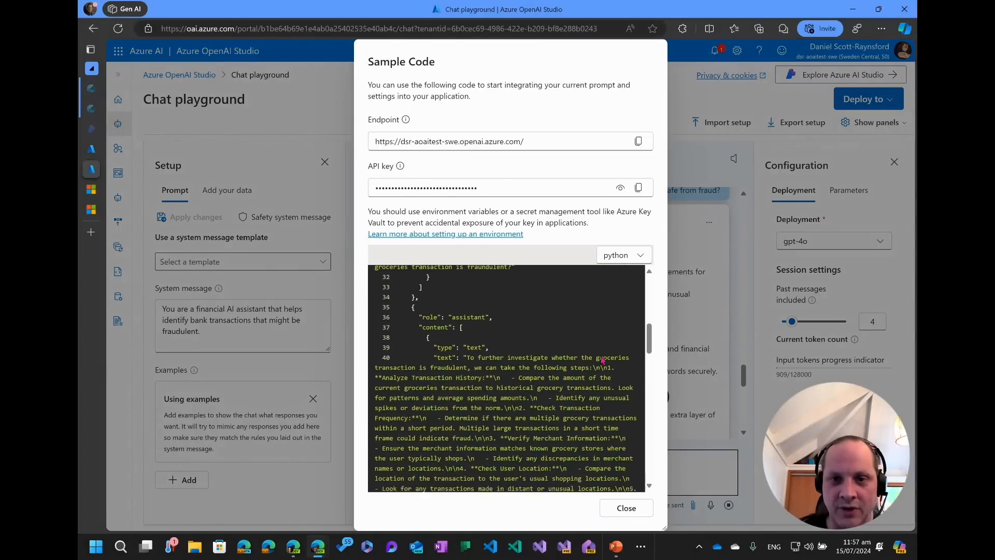
scroll(598, 358, "down", 3)
scroll(518, 352, "up", 10)
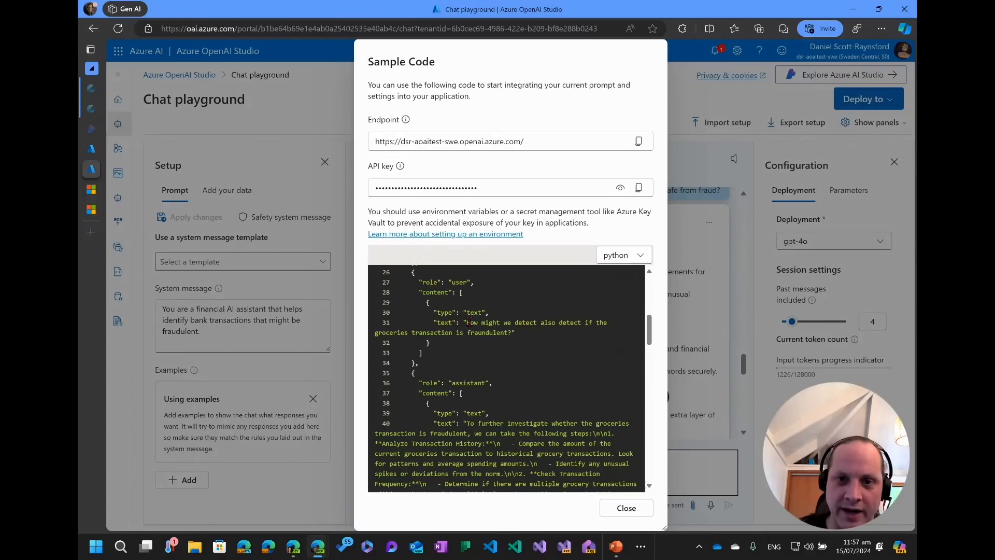
scroll(469, 322, "up", 3)
scroll(436, 338, "down", 1)
scroll(466, 334, "up", 3)
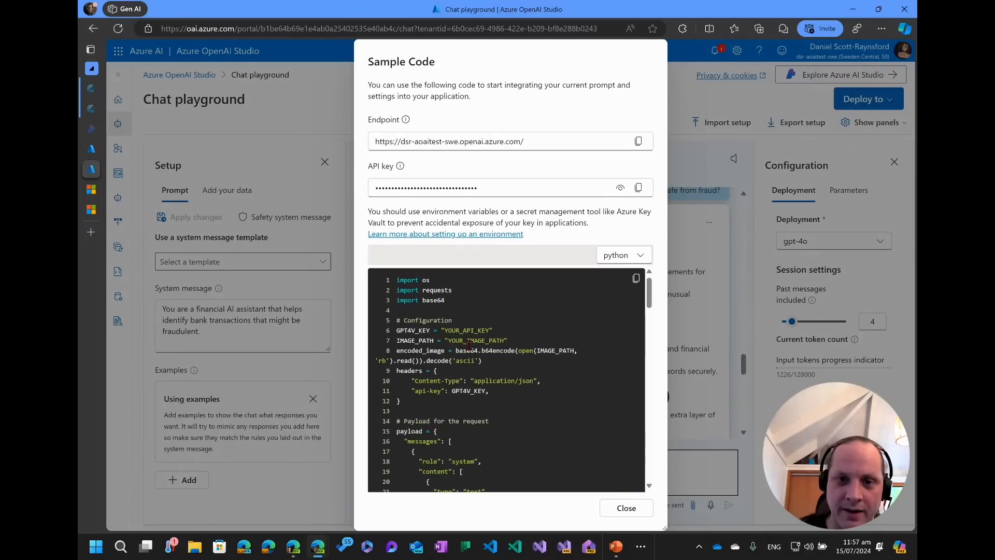
scroll(466, 363, "down", 2)
left_click_drag(469, 389, 568, 399)
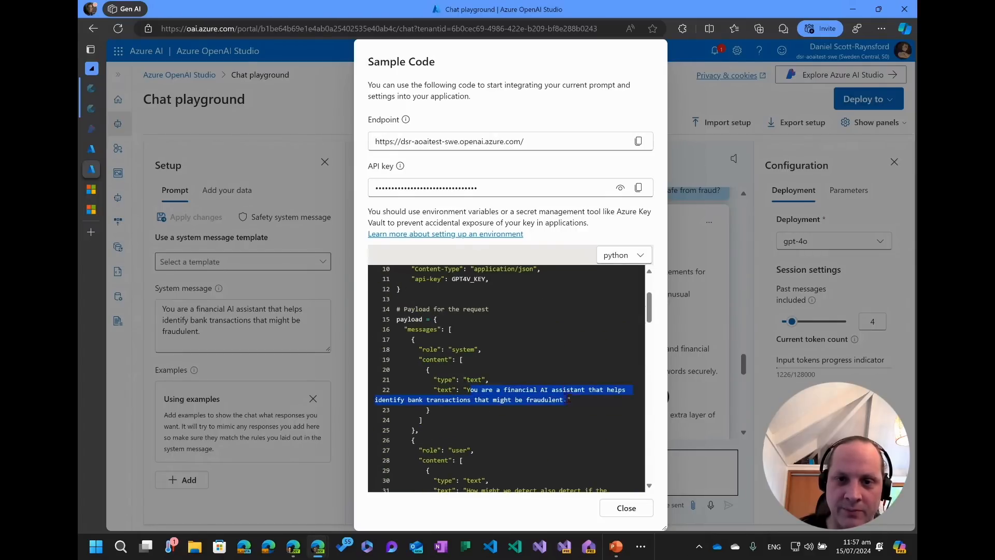
scroll(518, 399, "down", 3)
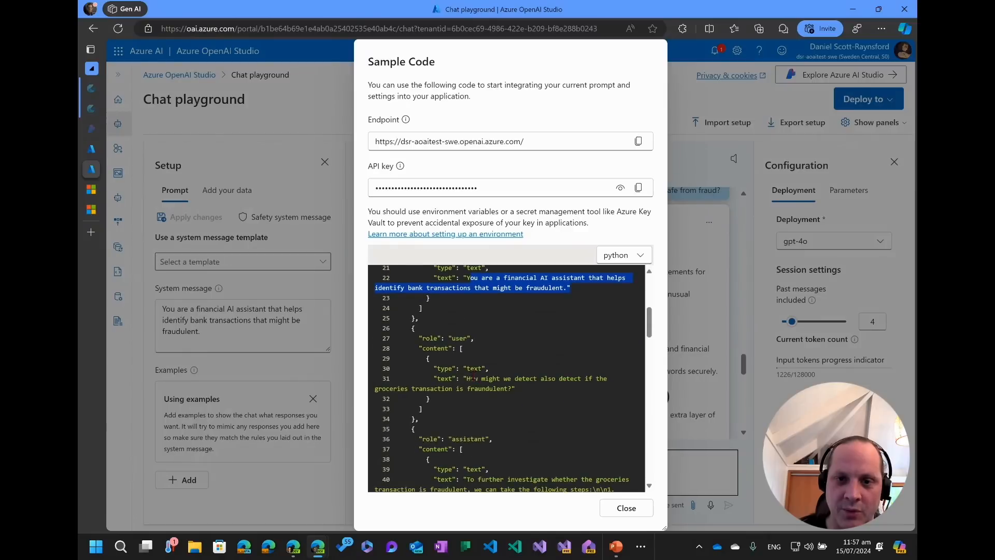
left_click_drag(473, 378, 515, 389)
scroll(516, 404, "down", 1)
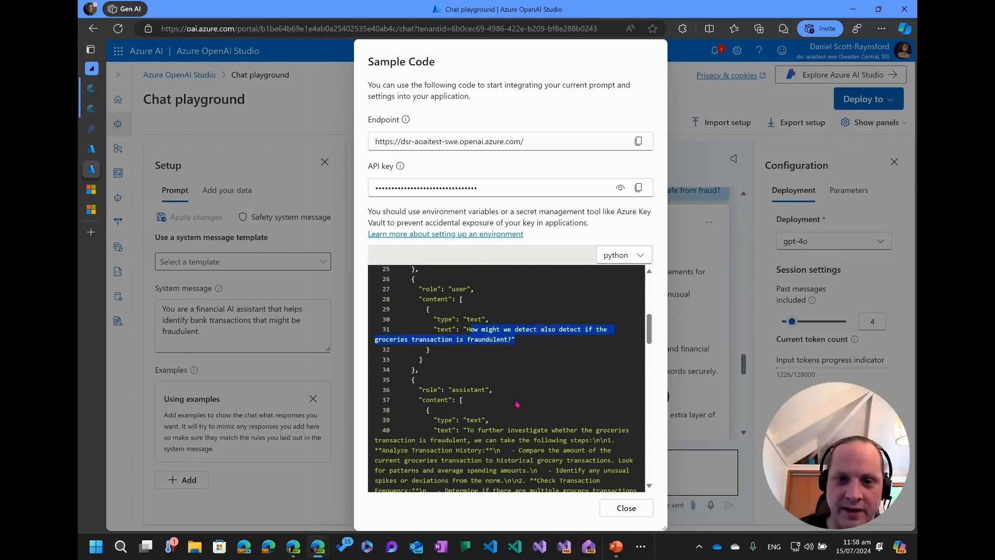
Scroll through the payload's assistant replies, the new fraud-safety question and the request code, then close the sample code.
scroll(516, 403, "down", 2)
left_click_drag(466, 366, 528, 426)
scroll(528, 425, "down", 7)
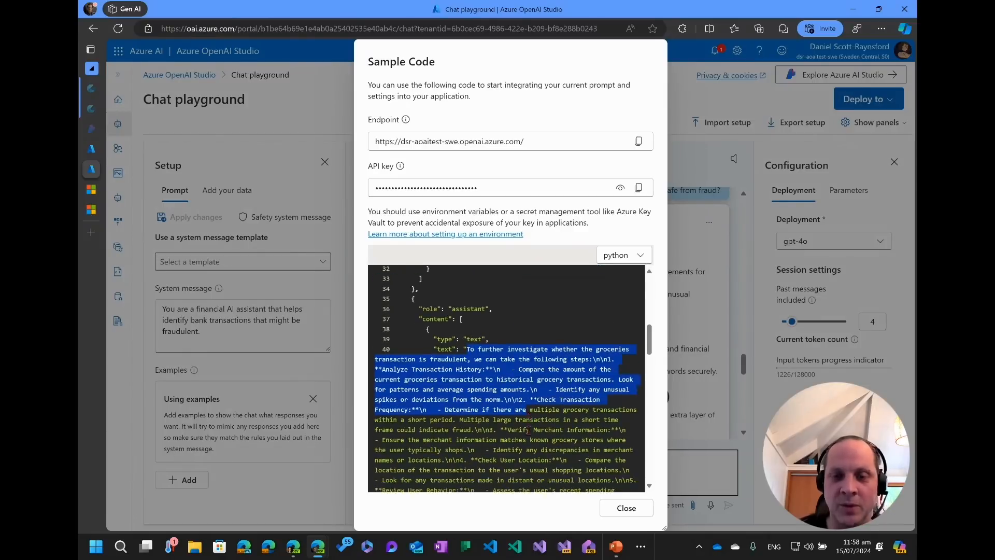
scroll(528, 425, "down", 3)
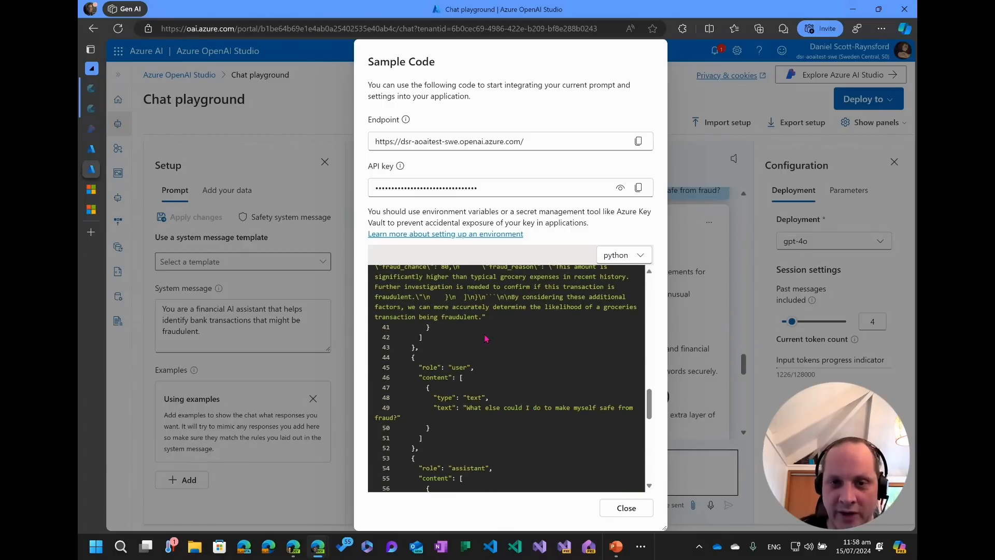
scroll(504, 369, "down", 3)
scroll(504, 369, "up", 2)
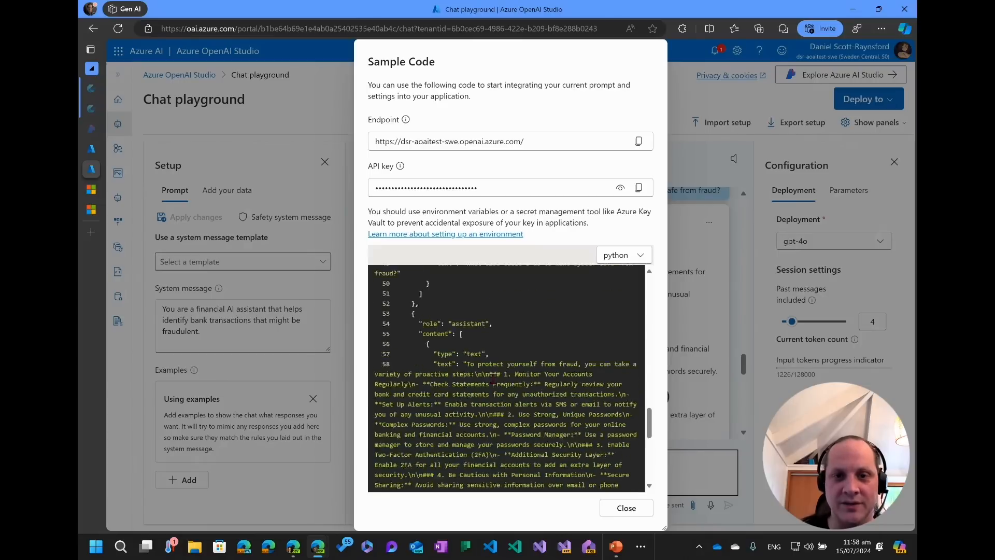
left_click_drag(471, 354, 402, 361)
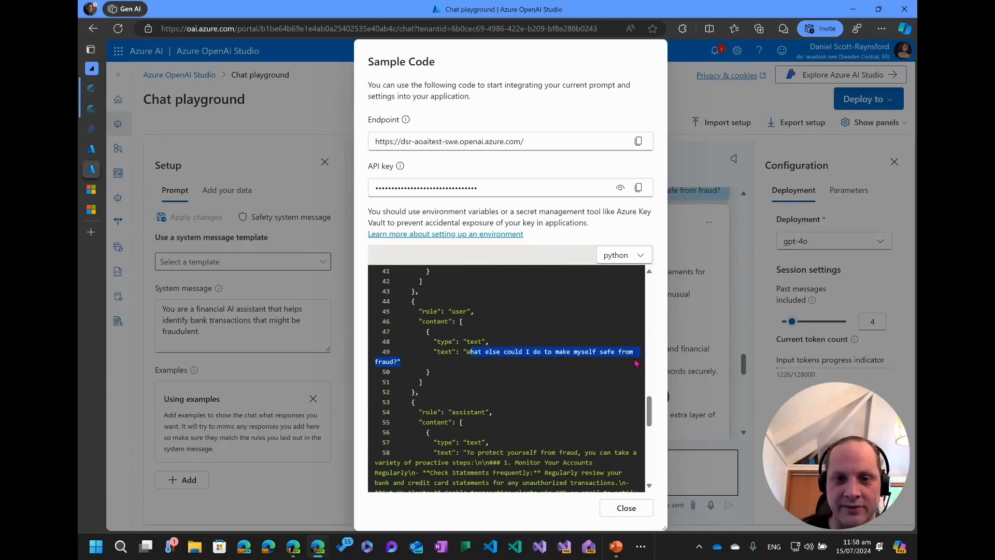
scroll(446, 352, "down", 5)
scroll(465, 312, "up", 3)
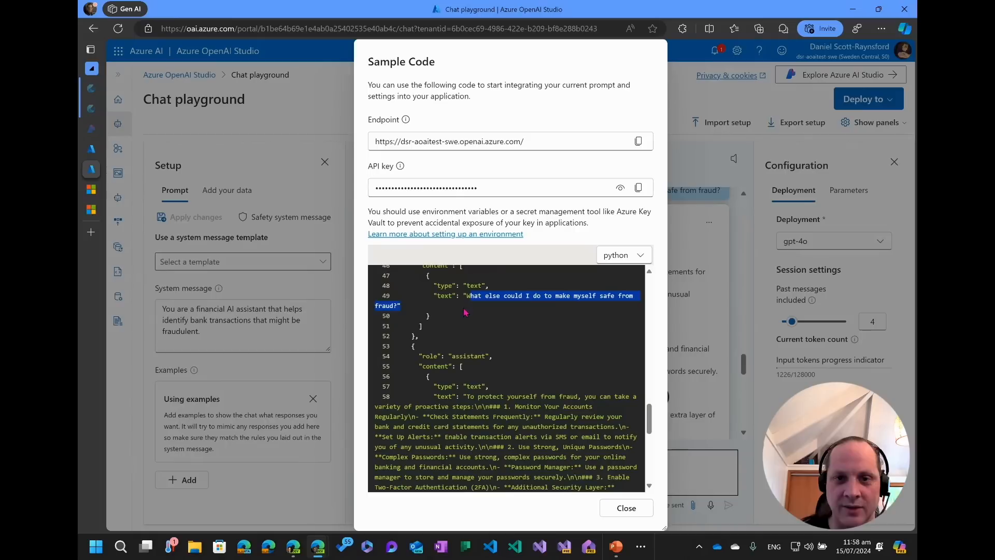
scroll(460, 380, "down", 6)
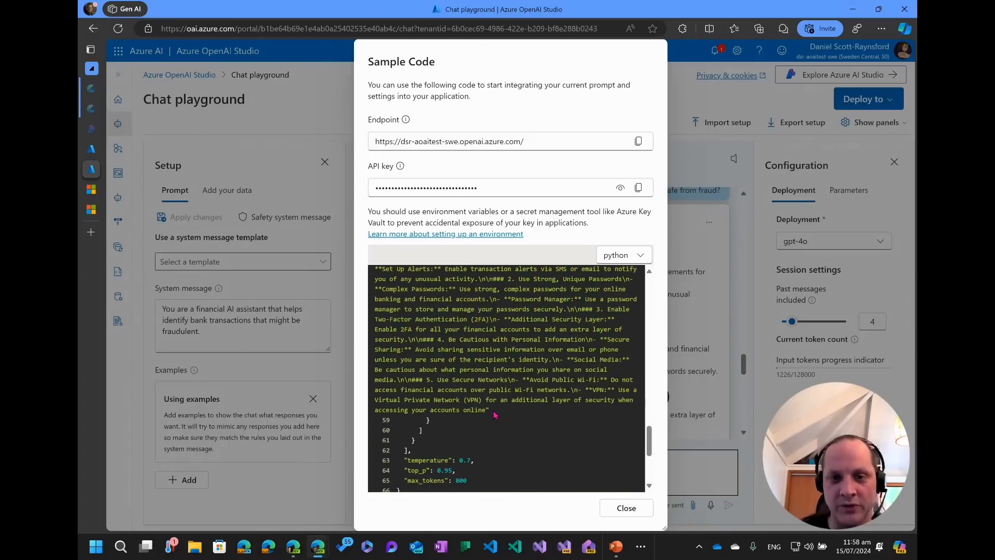
scroll(494, 415, "down", 3)
scroll(490, 399, "up", 8)
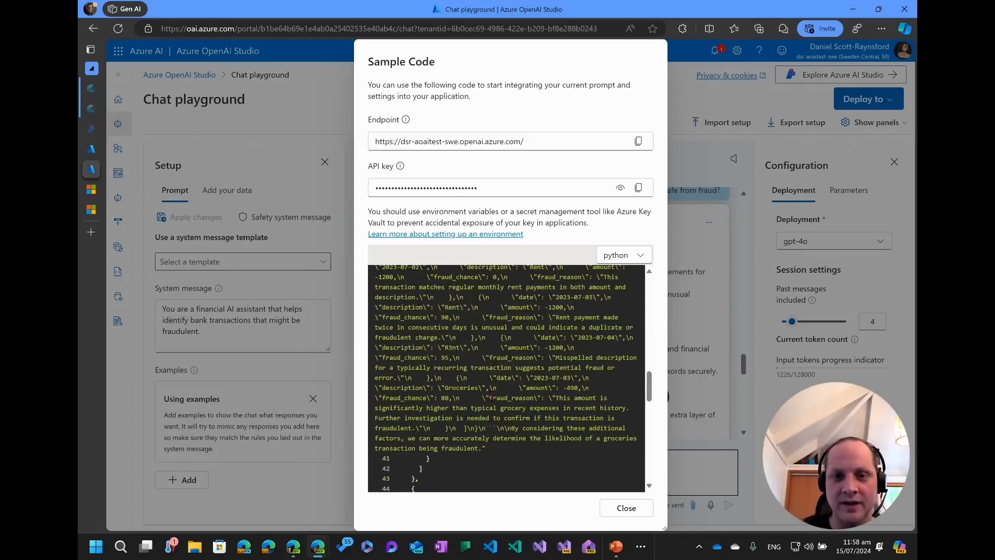
scroll(488, 390, "up", 10)
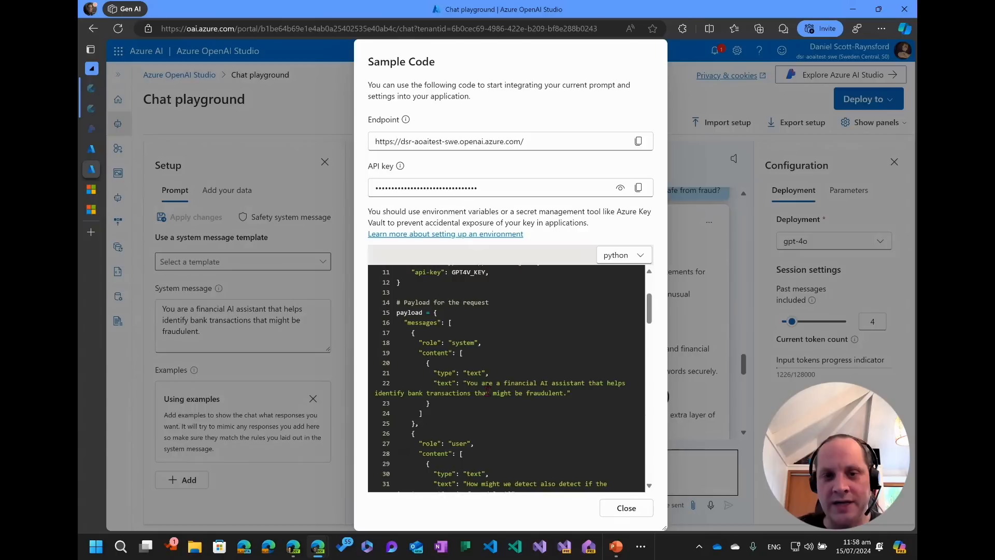
scroll(487, 392, "up", 2)
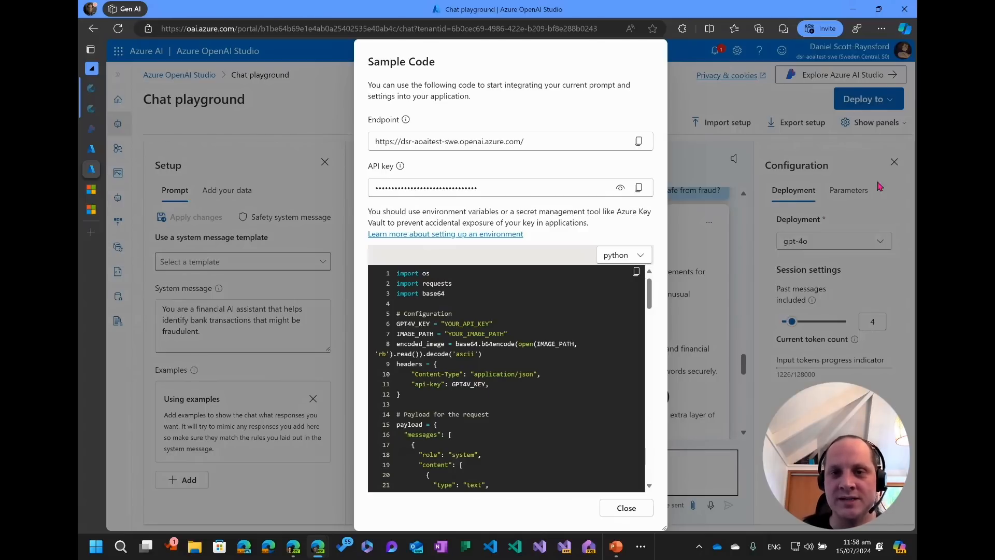
scroll(520, 305, "down", 6)
scroll(521, 306, "down", 5)
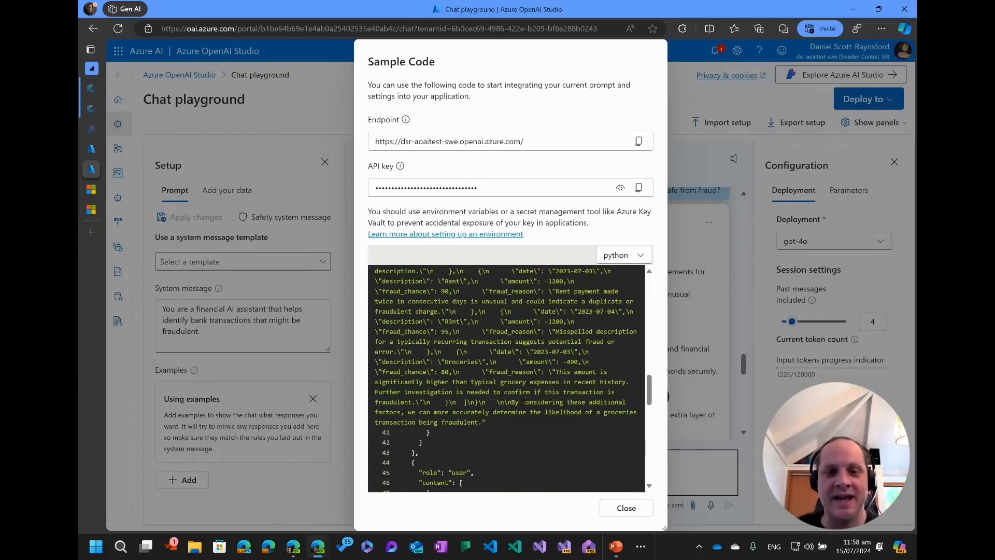
scroll(536, 434, "down", 8)
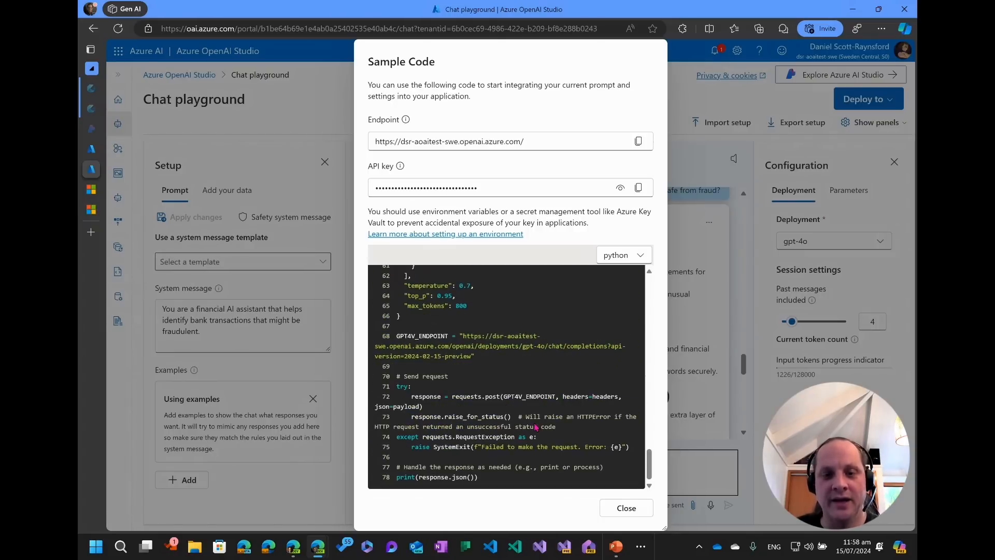
left_click(626, 510)
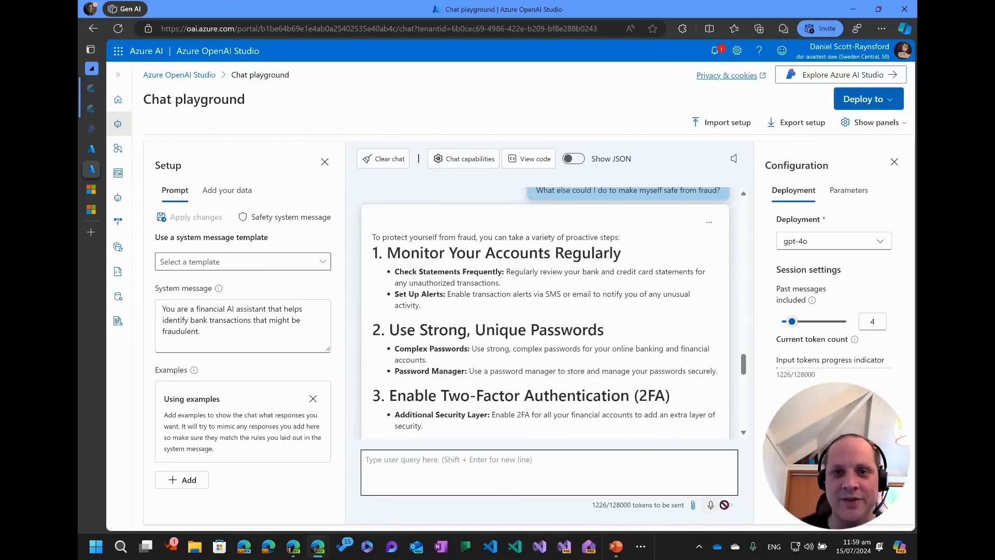
Open the chat capabilities dialog, review its speech resource and speech settings, and close it without saving.
left_click(467, 159)
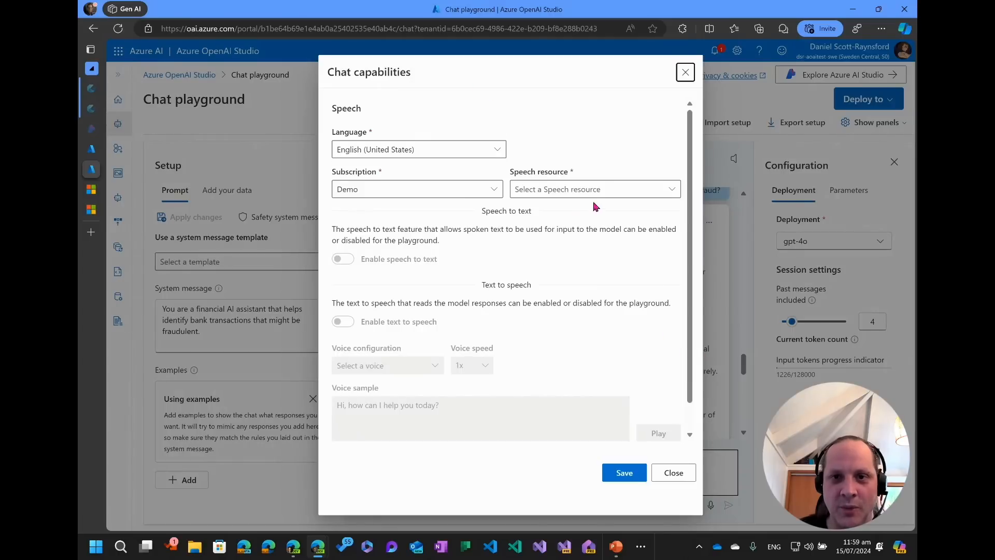
left_click(604, 191)
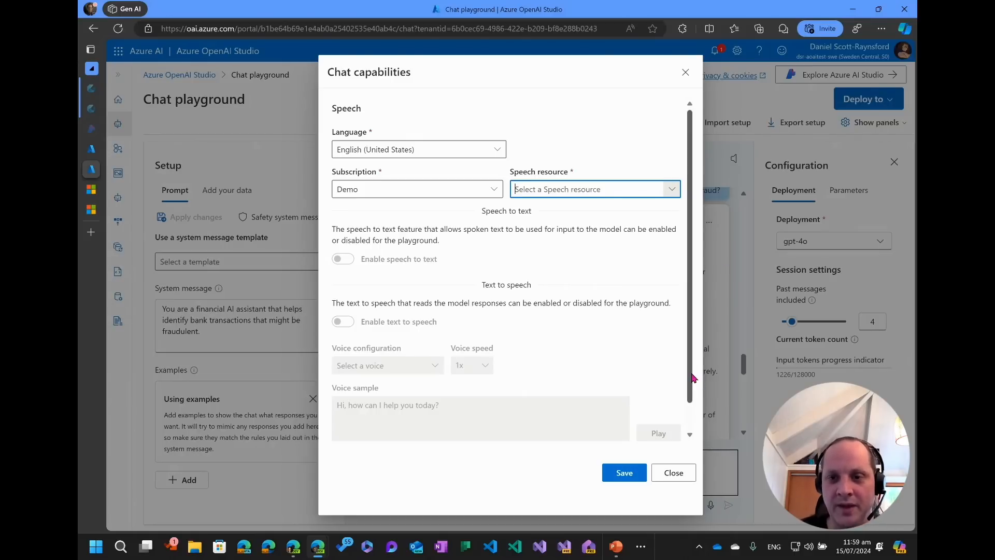
left_click_drag(689, 373, 682, 408)
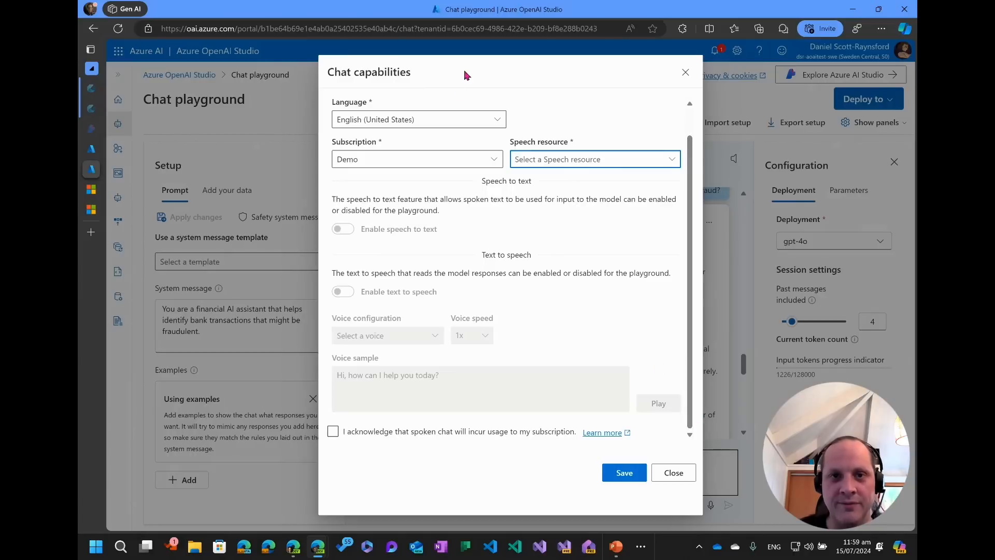
left_click(674, 474)
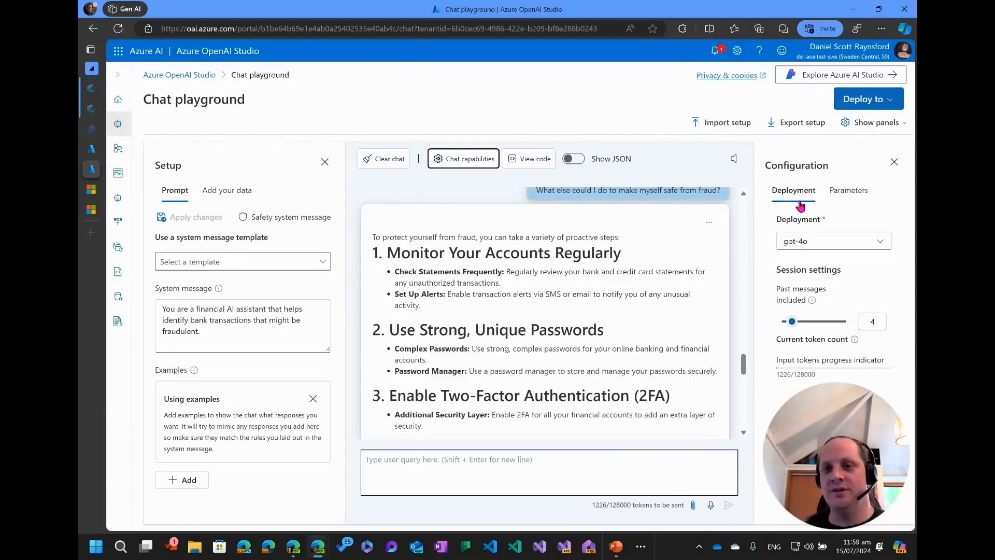
Open the model parameters, then view the sample code's temperature, top_p and max_tokens settings and close it.
left_click(846, 203)
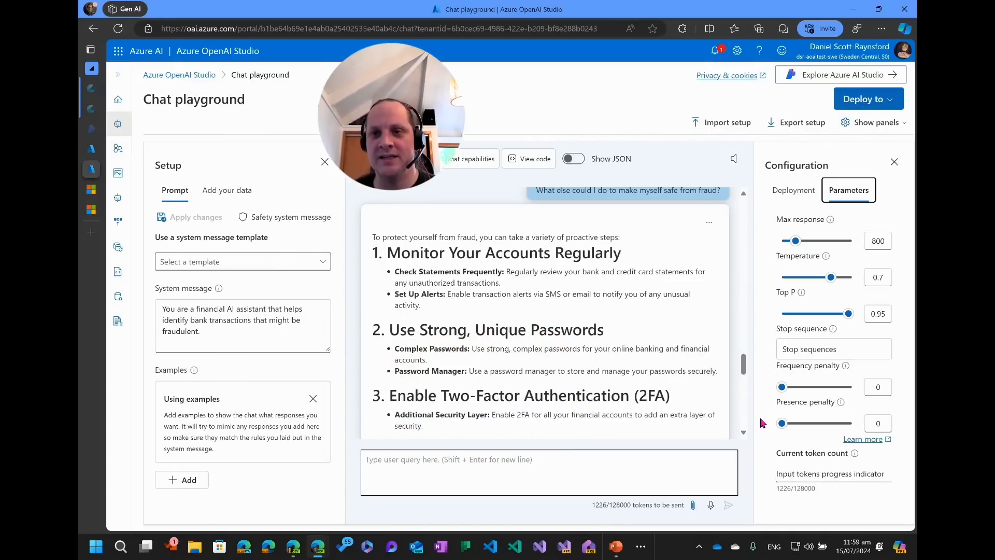
left_click(534, 162)
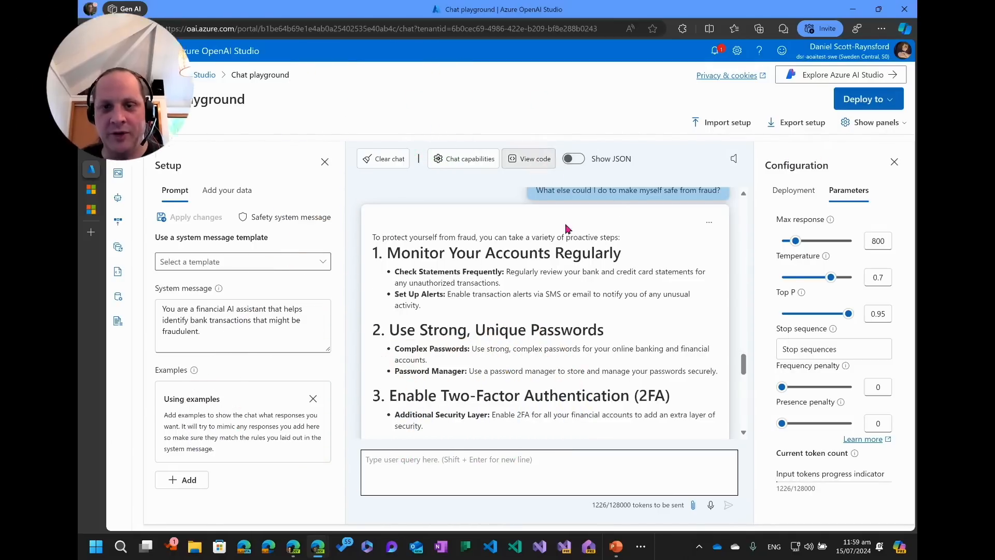
scroll(466, 402, "down", 2)
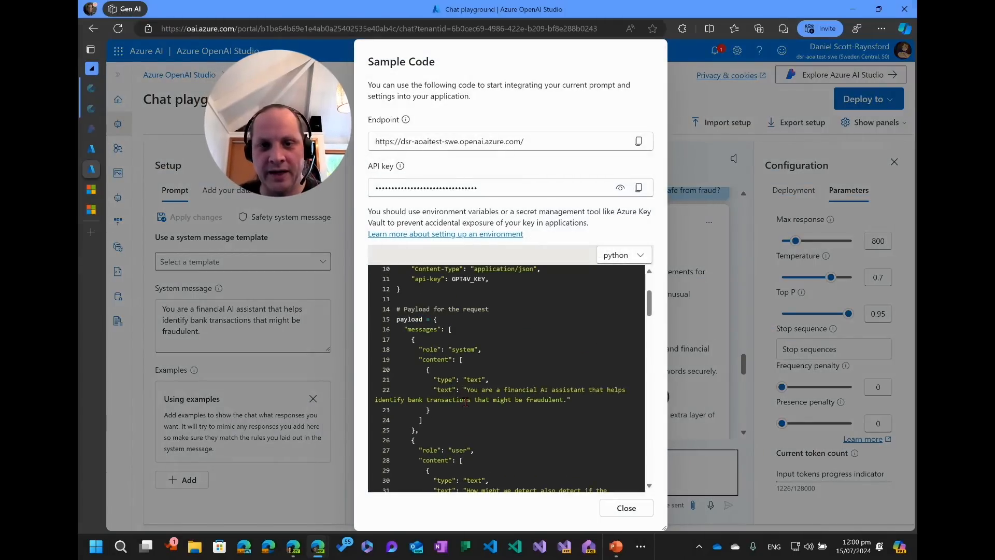
scroll(465, 401, "up", 2)
scroll(466, 399, "down", 10)
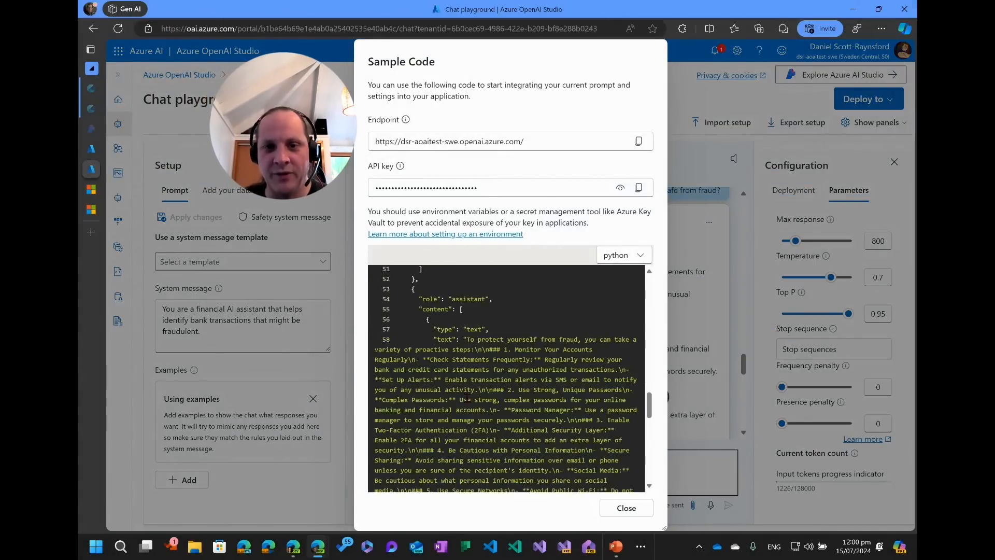
scroll(467, 397, "down", 5)
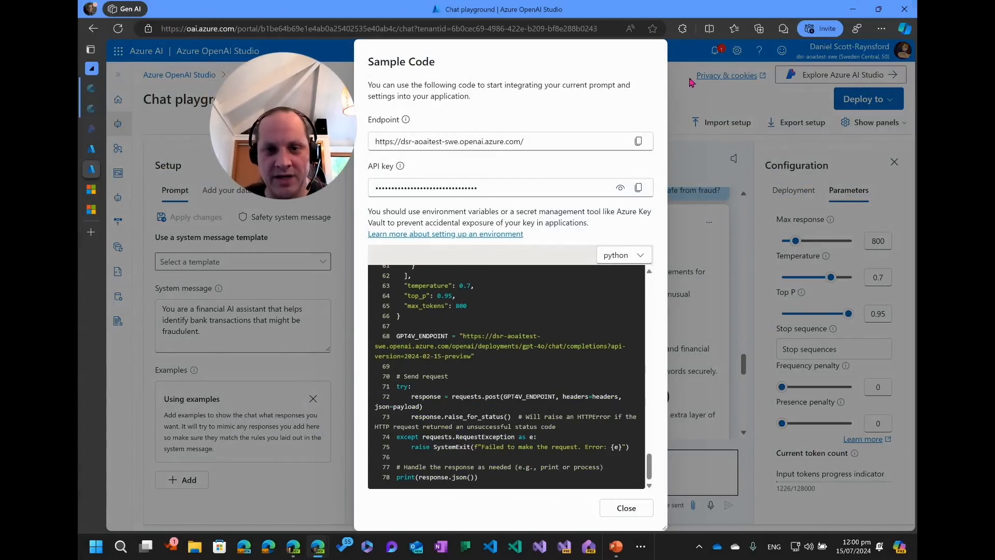
double_click(427, 285)
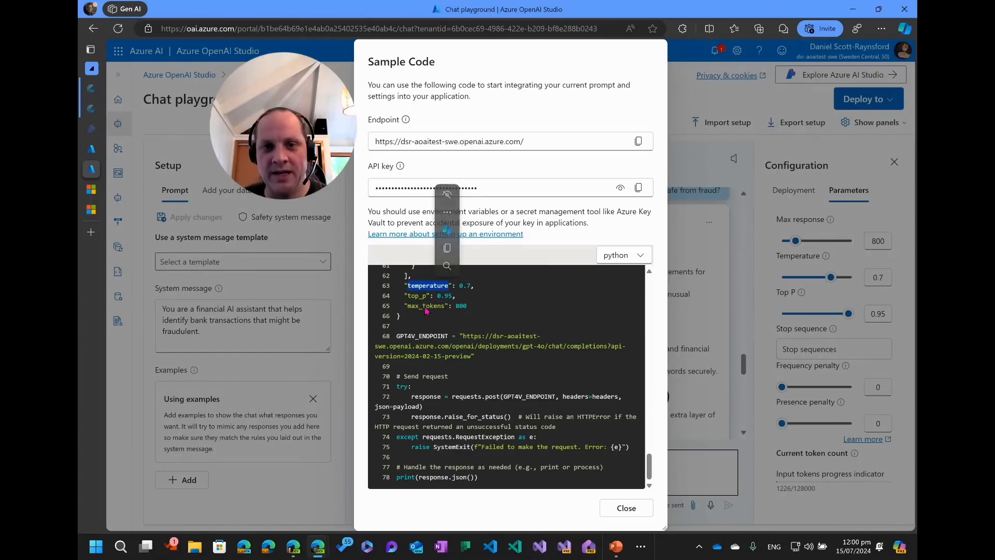
left_click(628, 506)
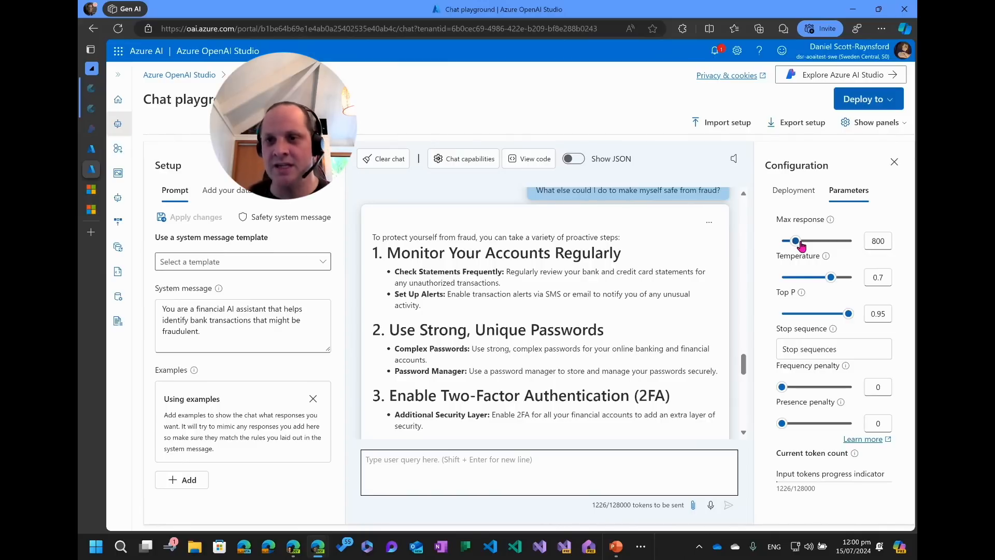
Set the max response to 2000 tokens.
double_click(882, 241)
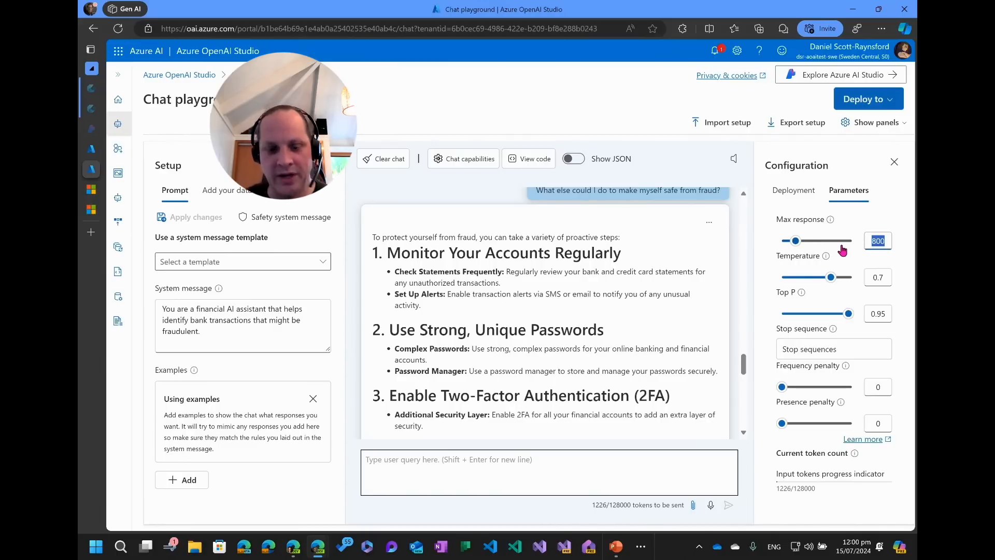
type("100")
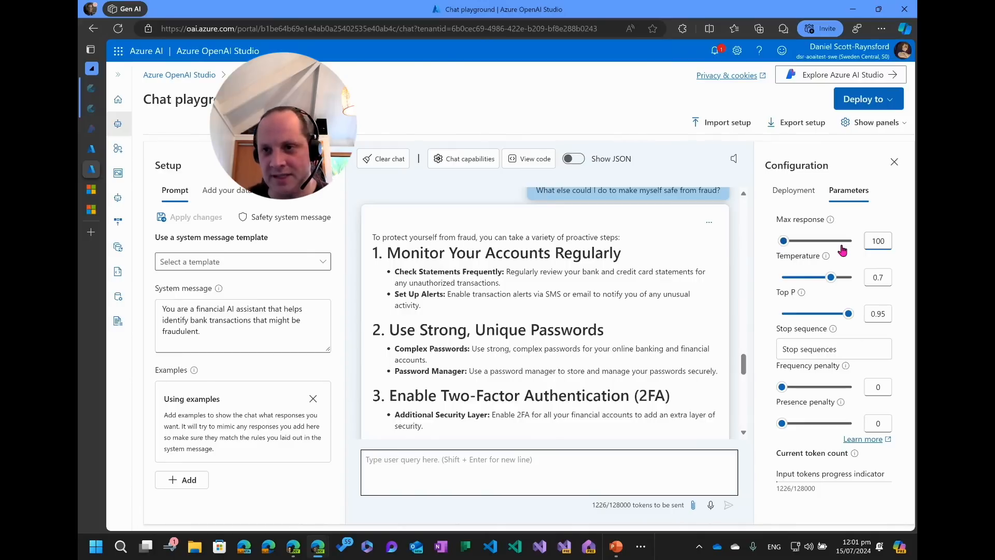
key("BackSpace")
type("00")
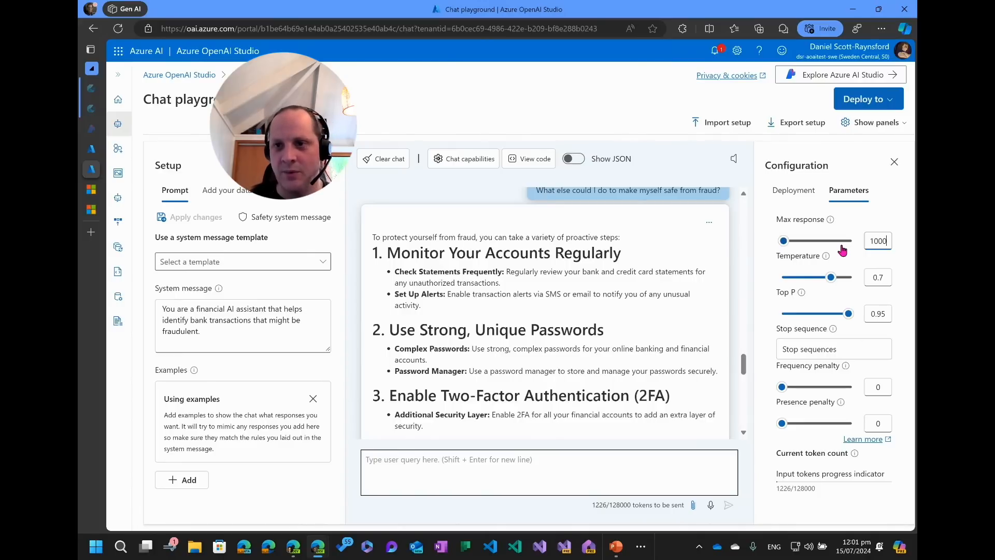
key("BackSpace")
key("BackSpace")
key("BackSpace")
type("000")
key("BackSpace")
key("BackSpace")
key("BackSpace")
key("BackSpace")
type("2000")
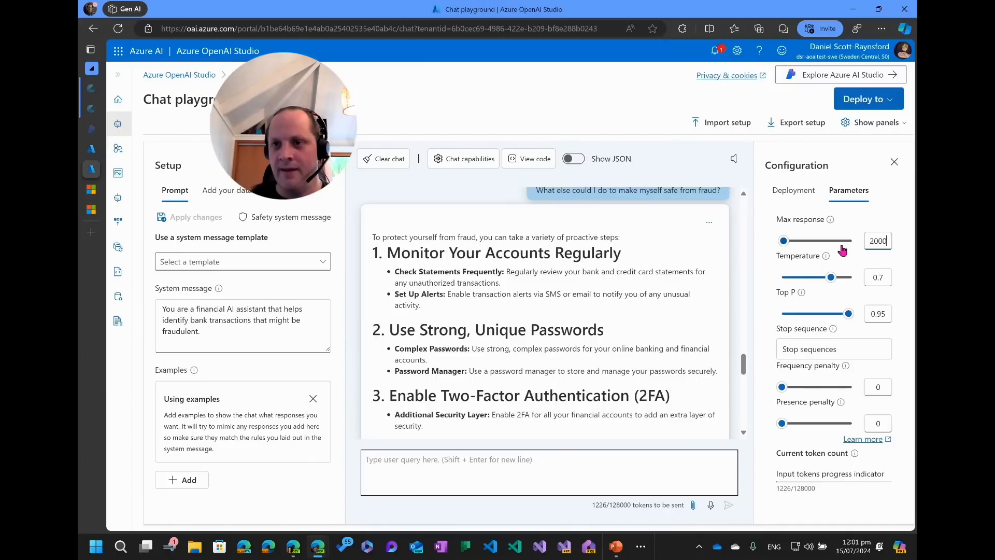
key("Tab")
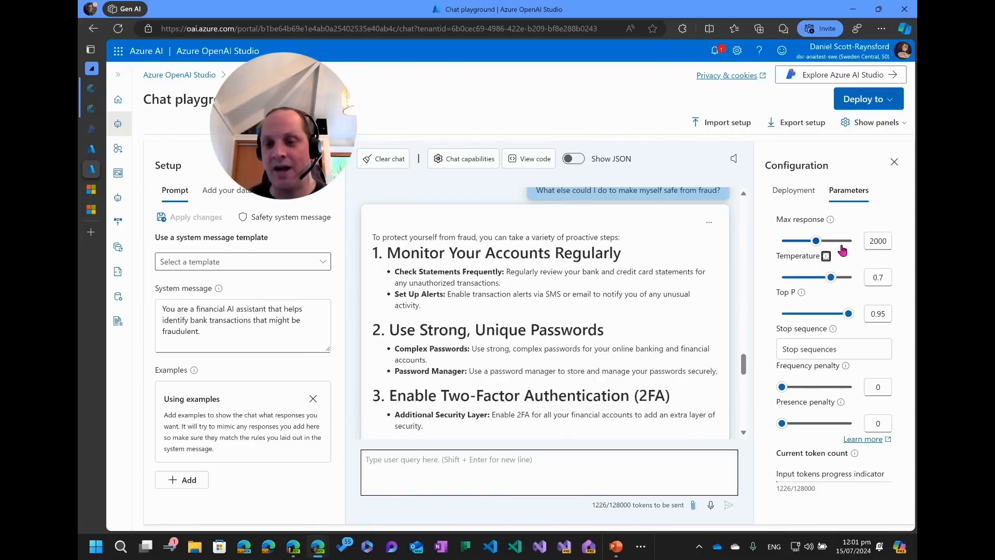
Write "I want you to limit your response to 1 sentance" in the chat input without sending it.
left_click_drag(791, 489, 831, 491)
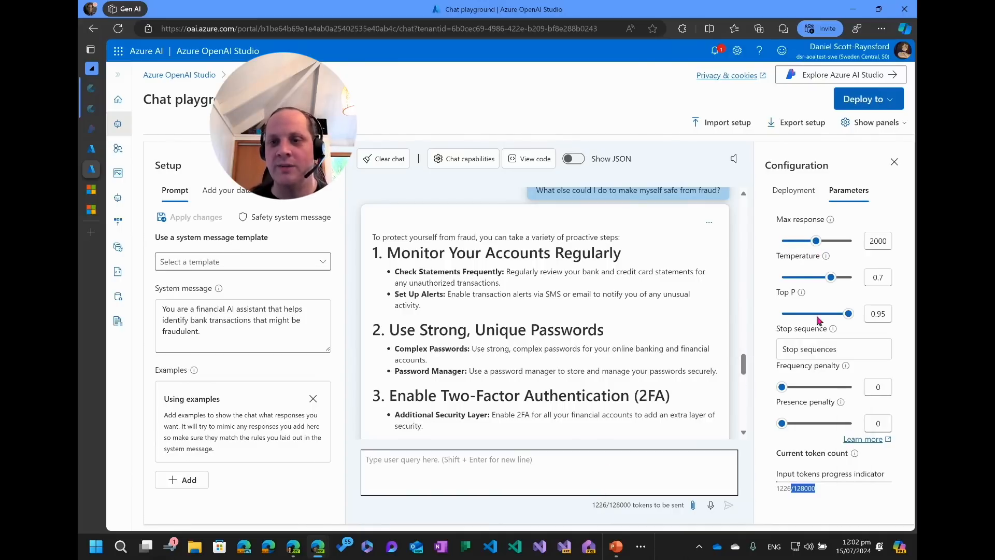
left_click(601, 462)
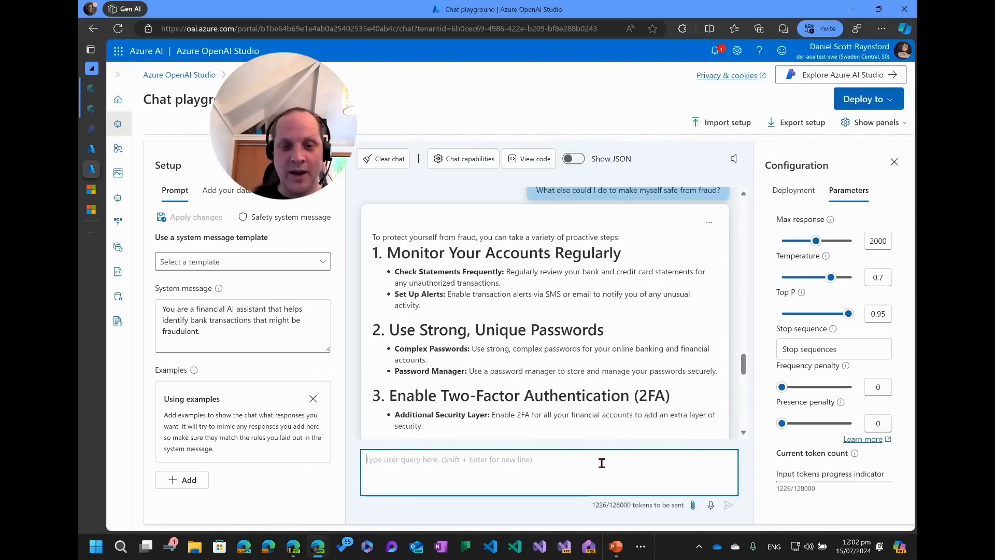
type("I want ")
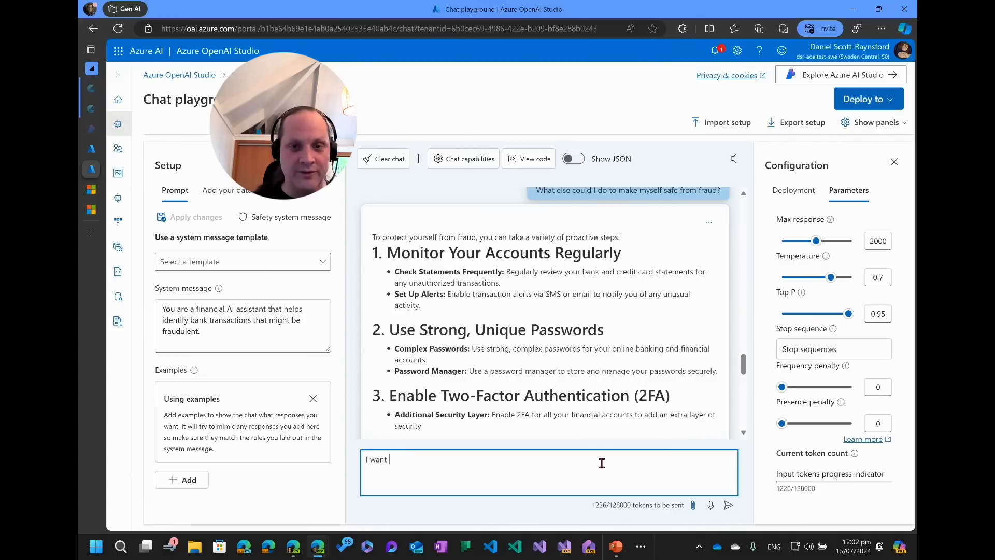
type("you to limit your ")
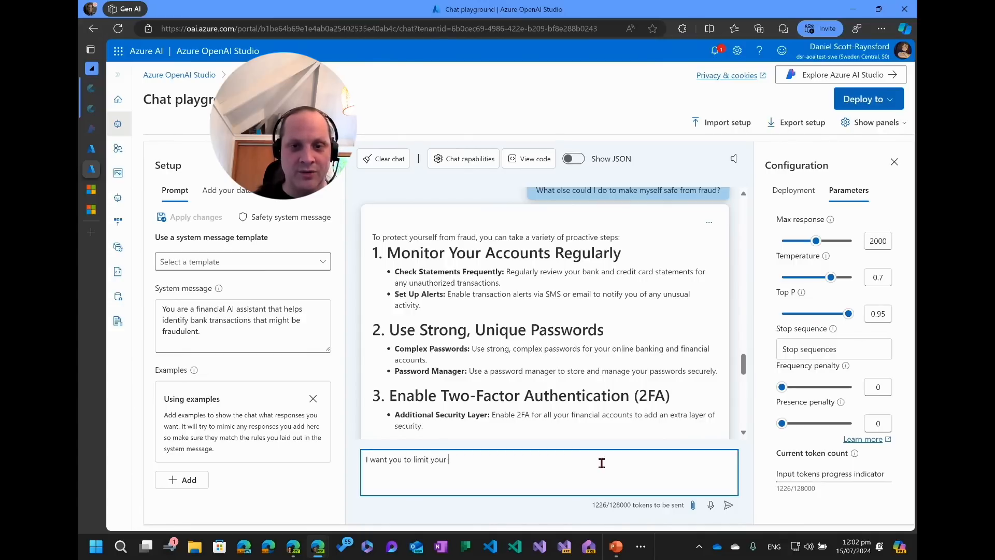
type("response to 1 sente")
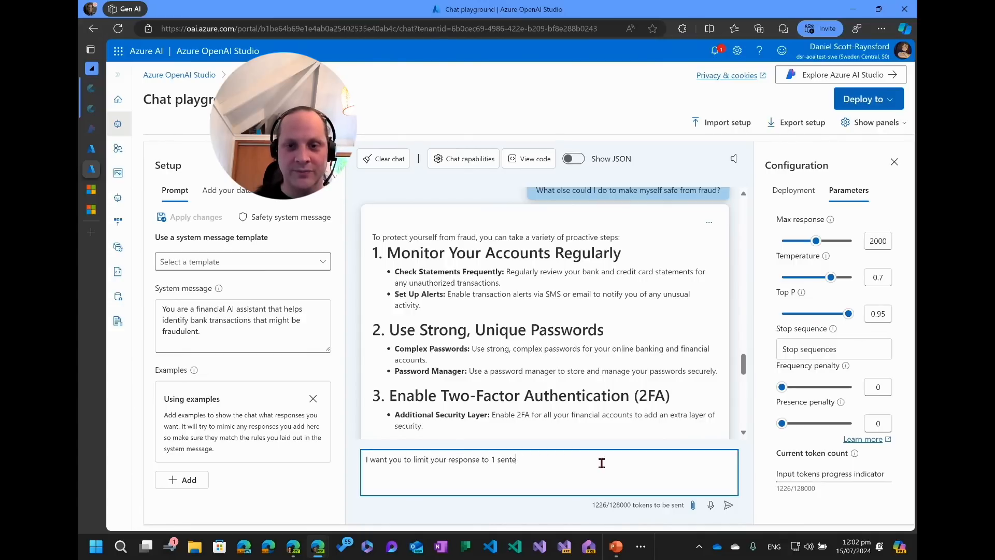
key("BackSpace")
type("ance")
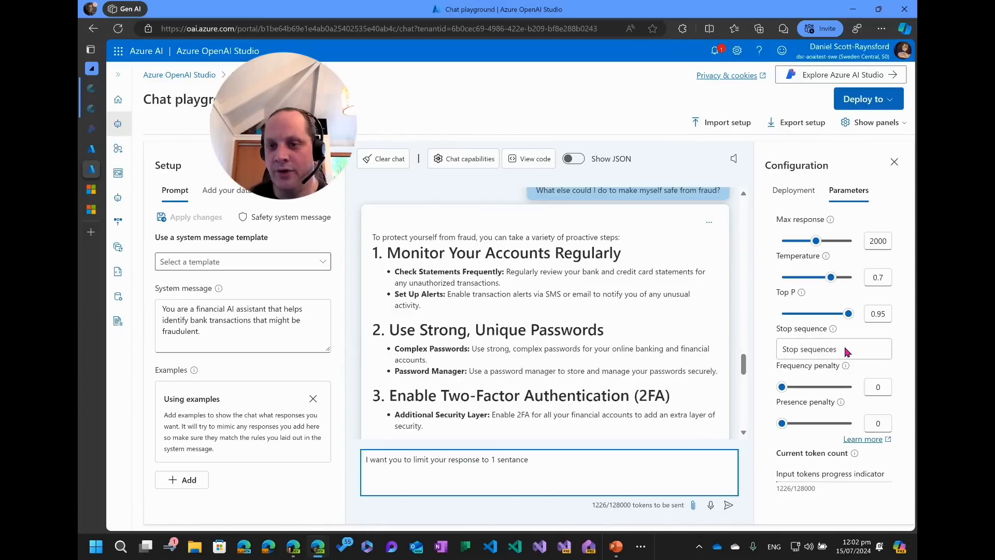
left_click(786, 349)
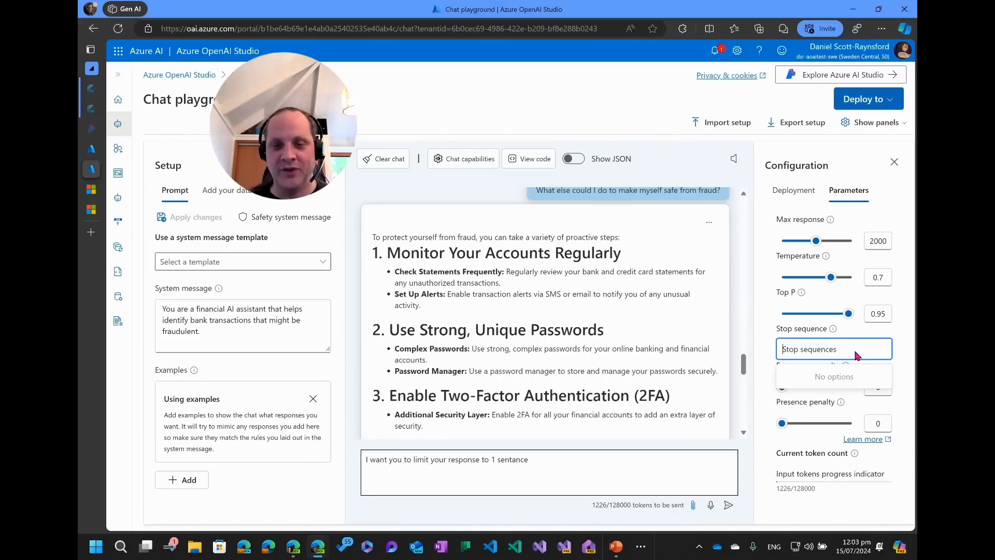
type(".")
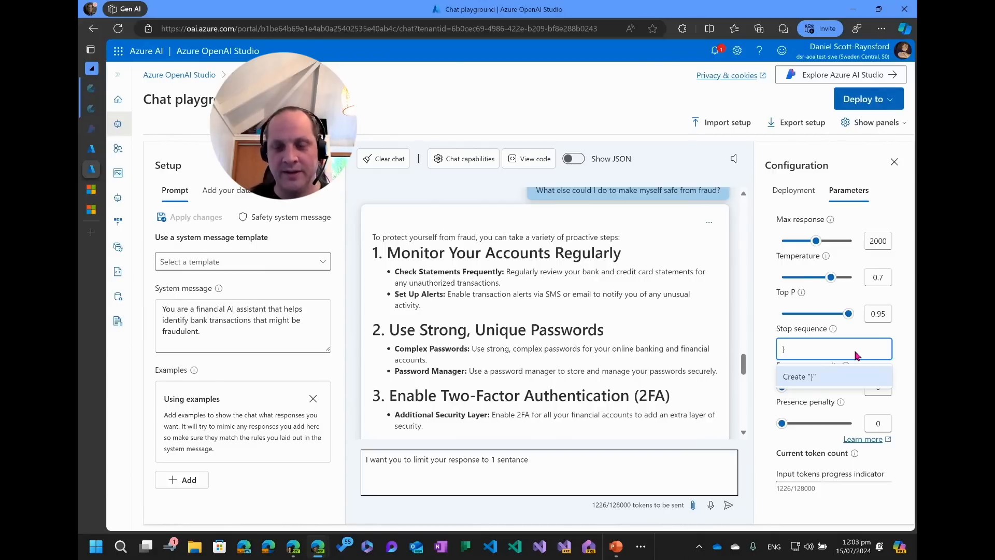
key("BackSpace")
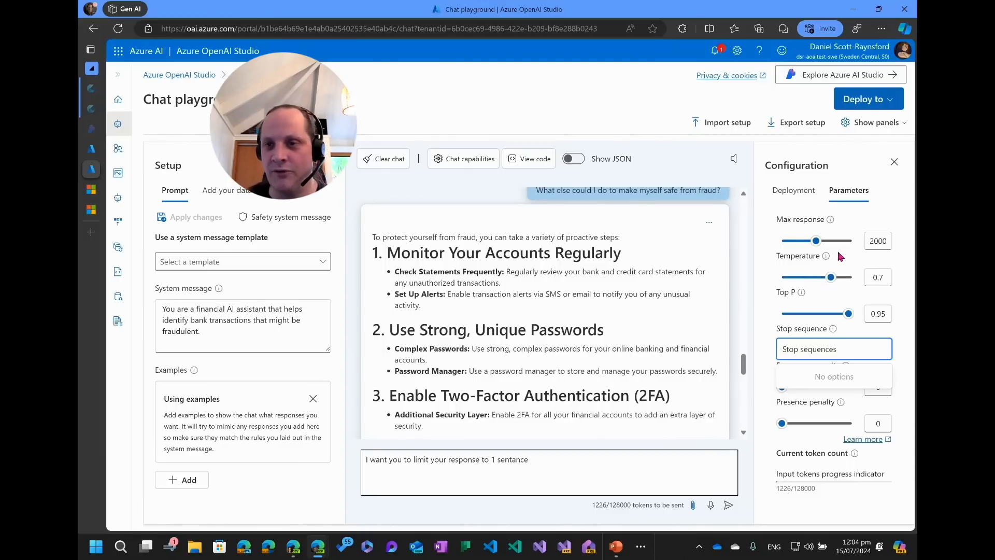
Adjust the temperature to 0.39 and the max response to 2699 with their sliders.
left_click_drag(833, 278, 855, 280)
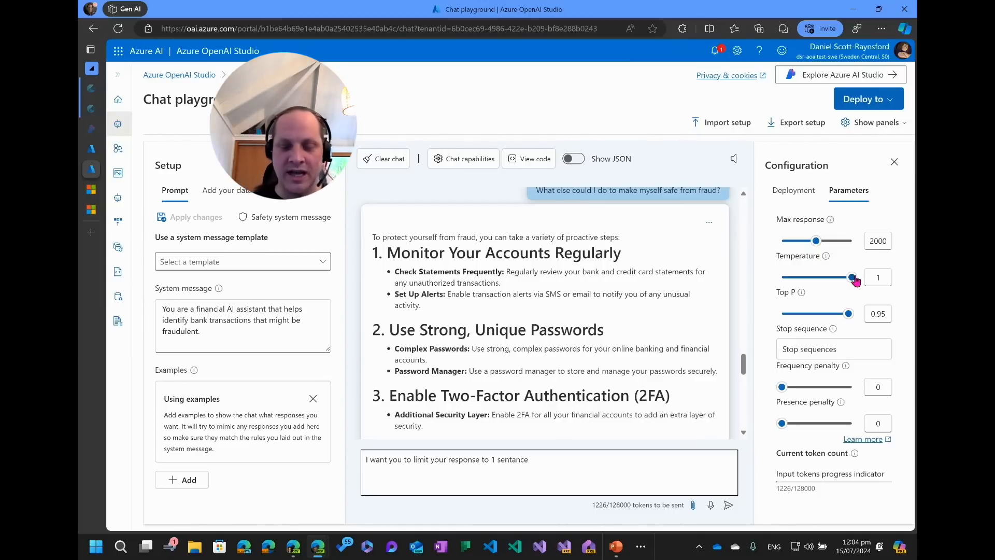
left_click_drag(853, 278, 738, 278)
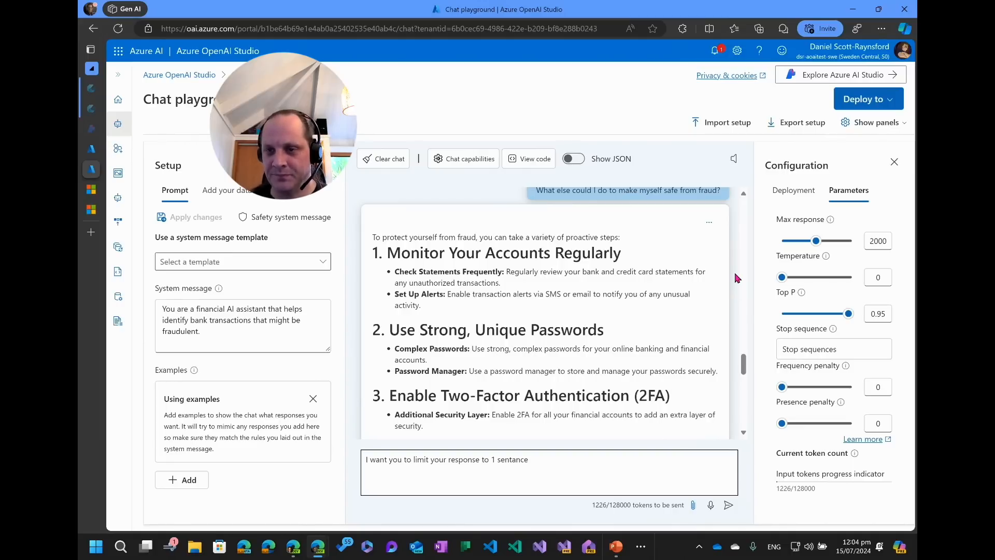
left_click(821, 277)
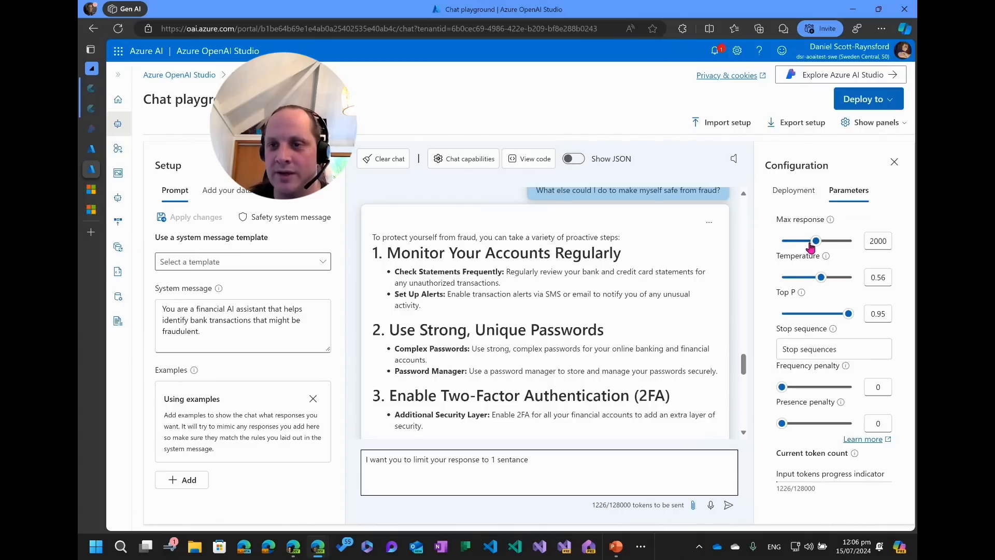
left_click_drag(813, 242, 828, 241)
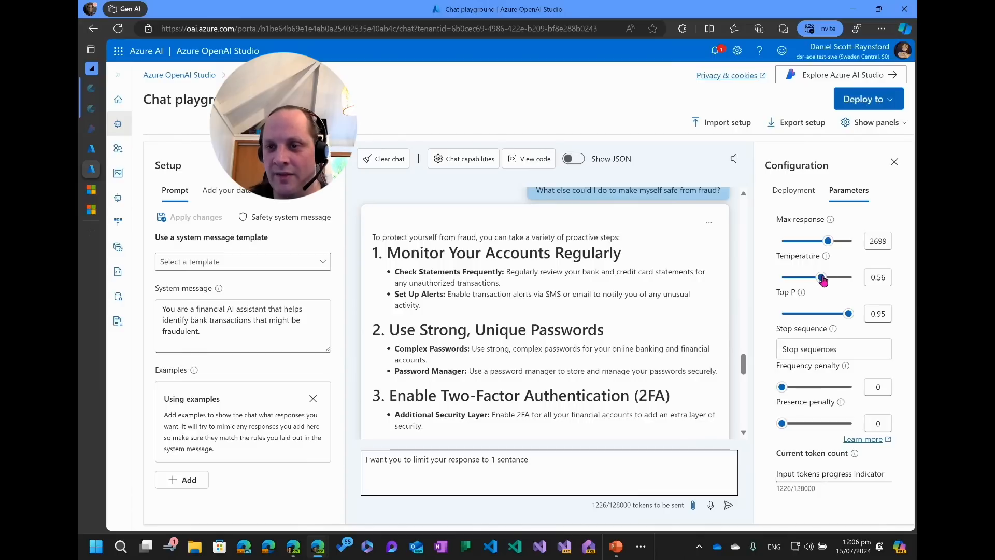
left_click_drag(823, 281, 810, 283)
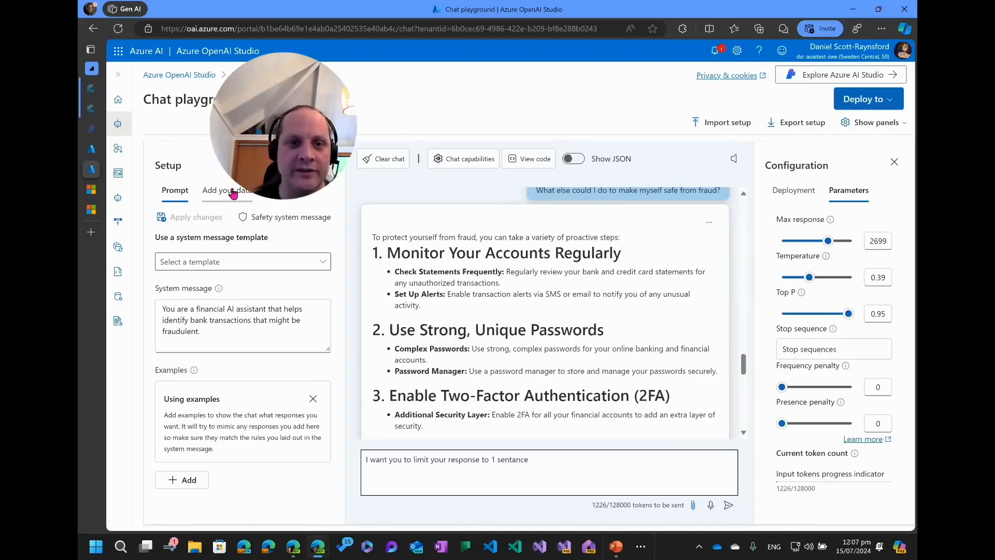
Switch to adding your own data, start adding an Azure AI Search data source, then cancel the dialog.
left_click(232, 192)
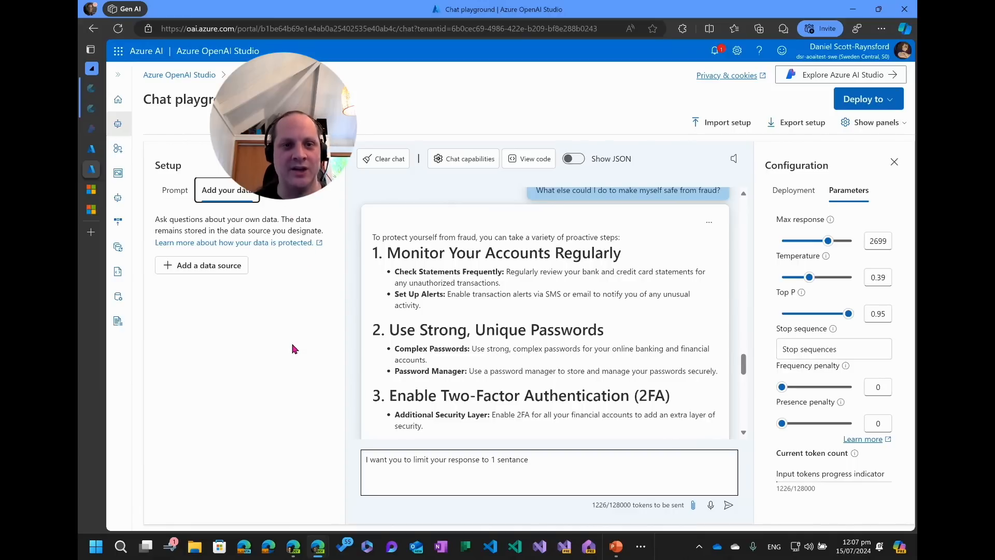
left_click(228, 267)
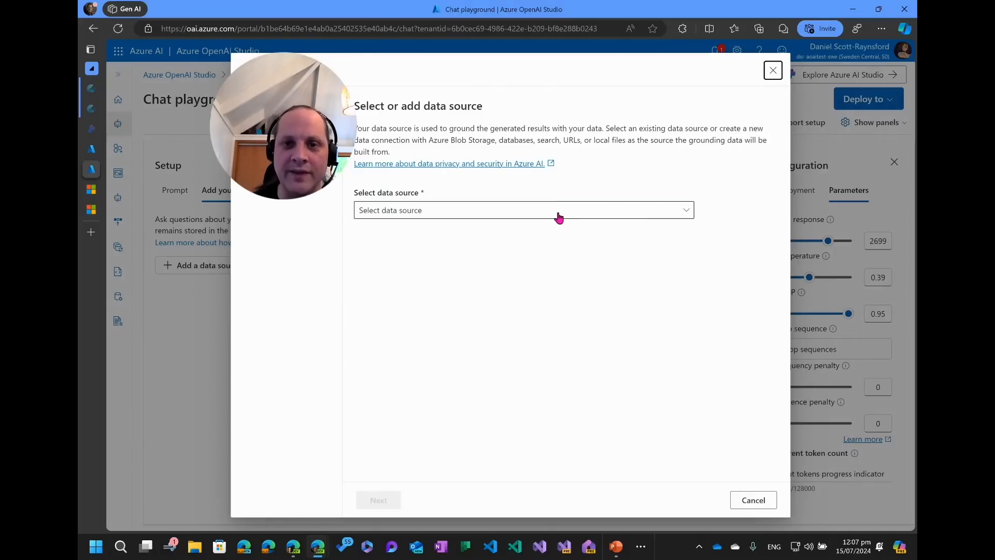
left_click(580, 210)
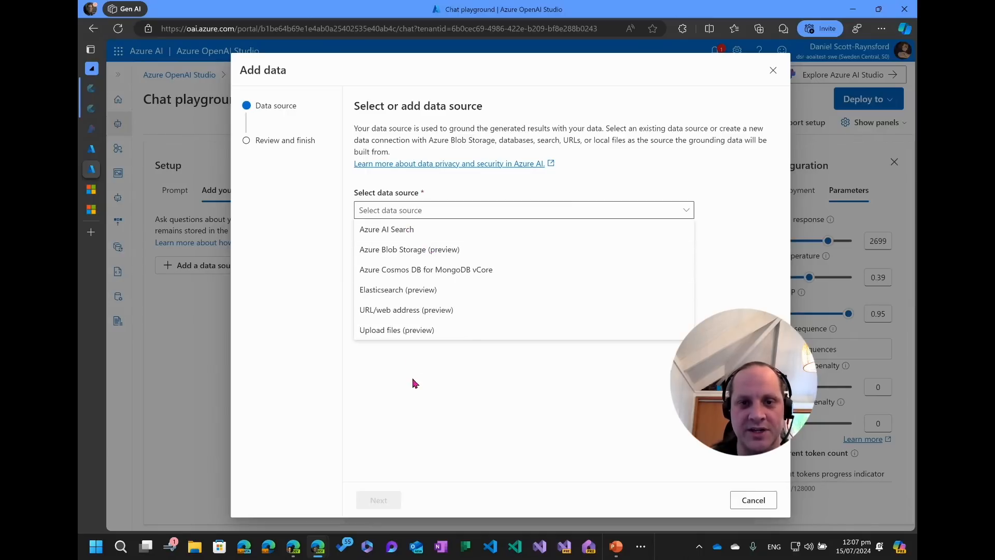
left_click(409, 234)
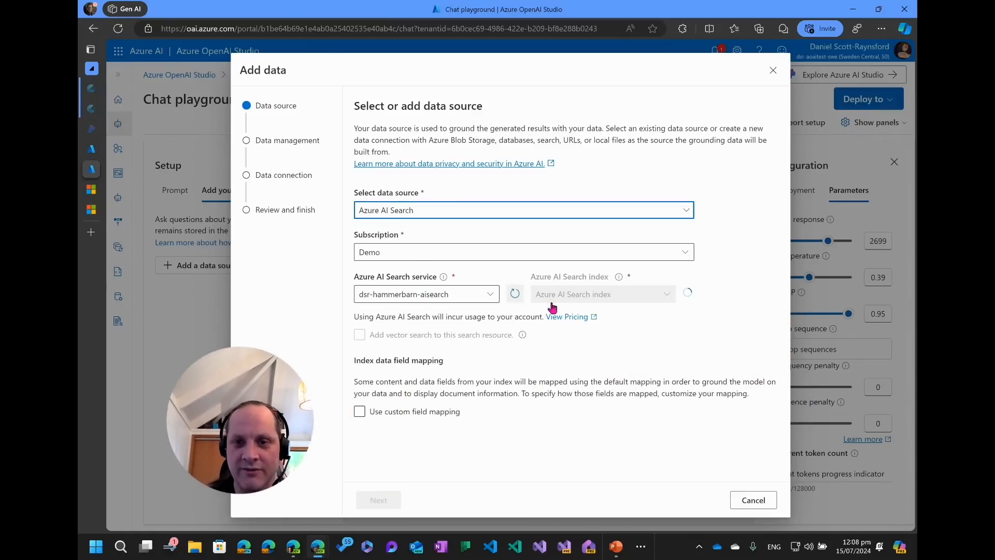
left_click(773, 510)
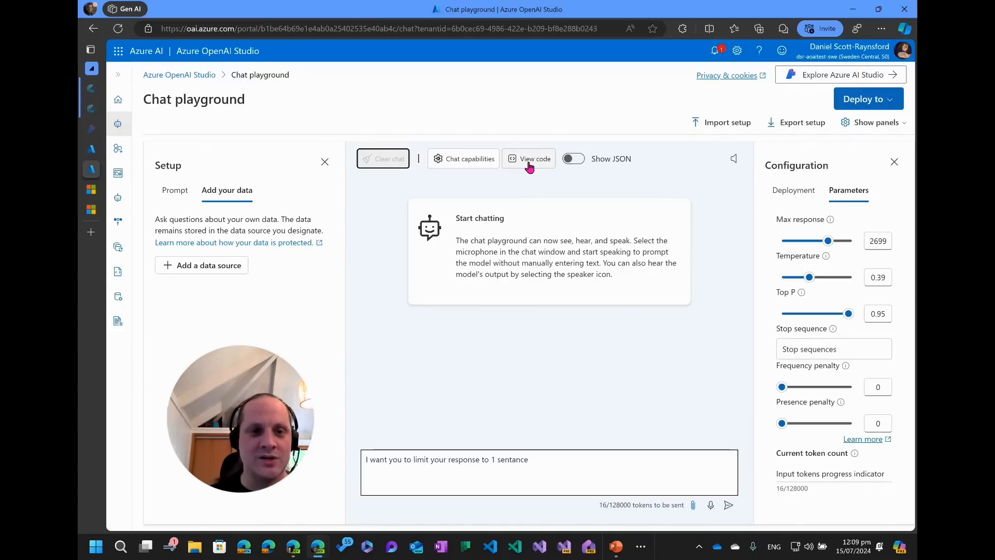
left_click(208, 268)
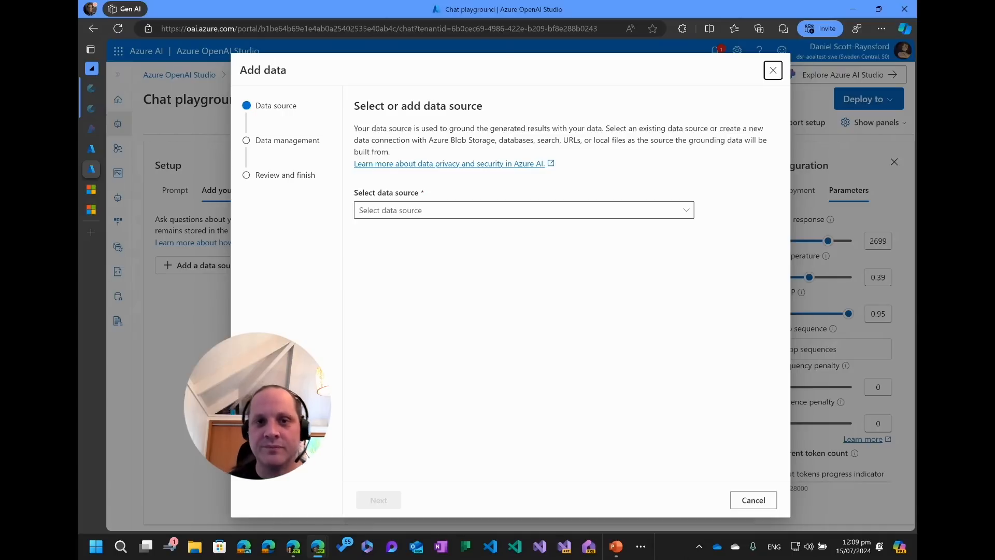
left_click(466, 210)
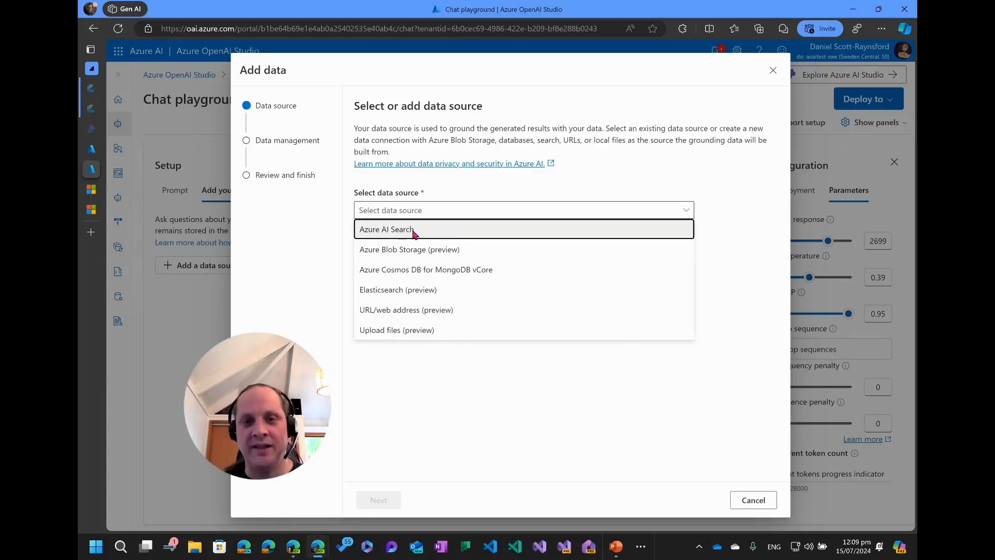
left_click(413, 234)
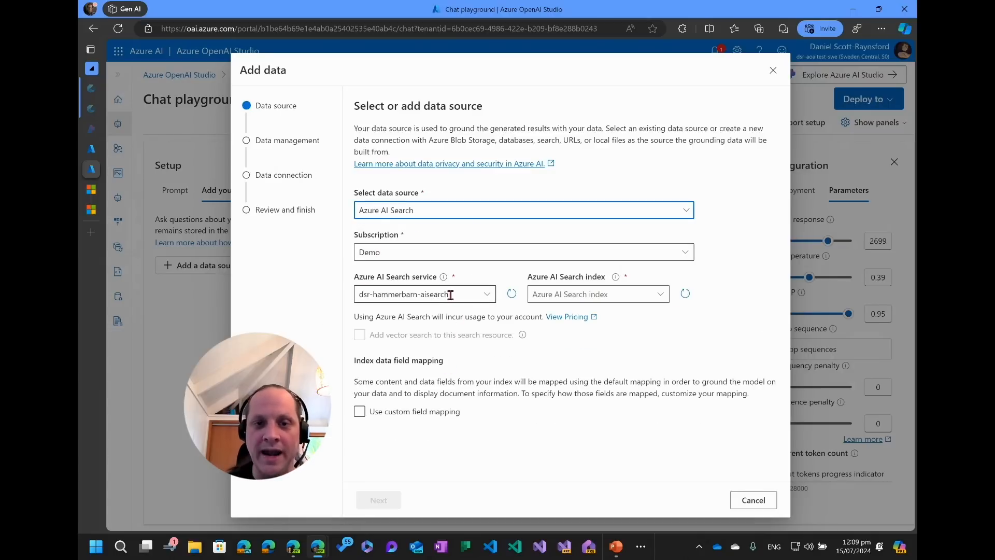
left_click(596, 294)
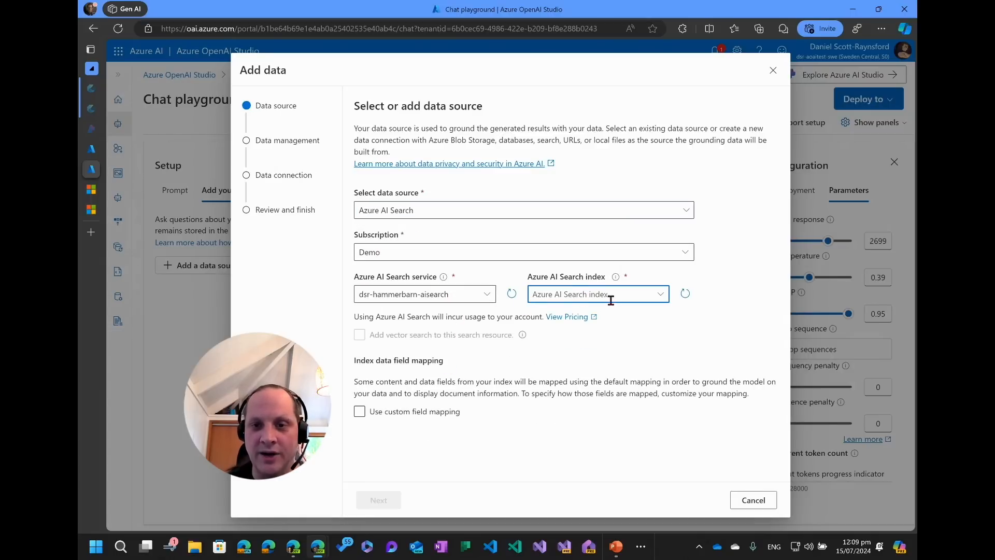
left_click(660, 294)
left_click(559, 316)
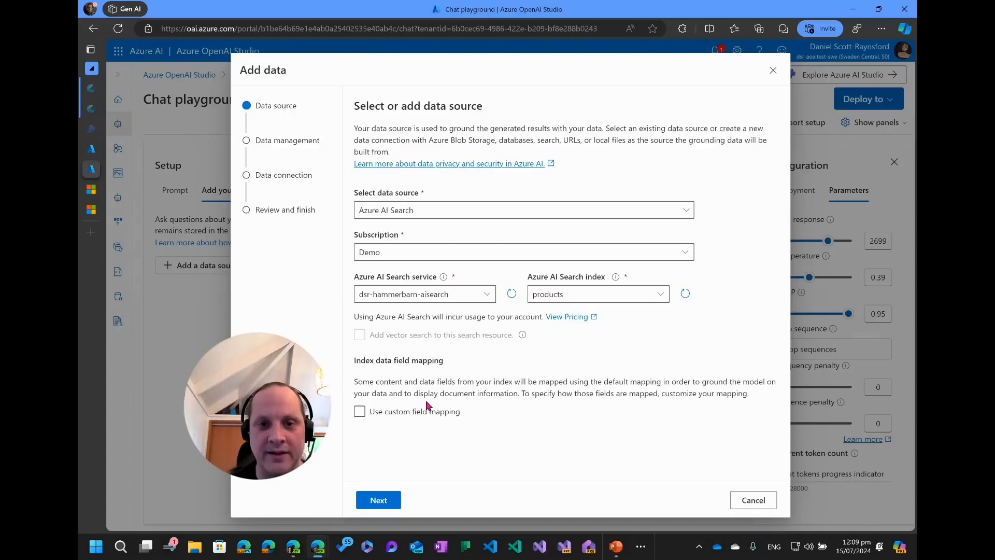
left_click(359, 412)
left_click(362, 415)
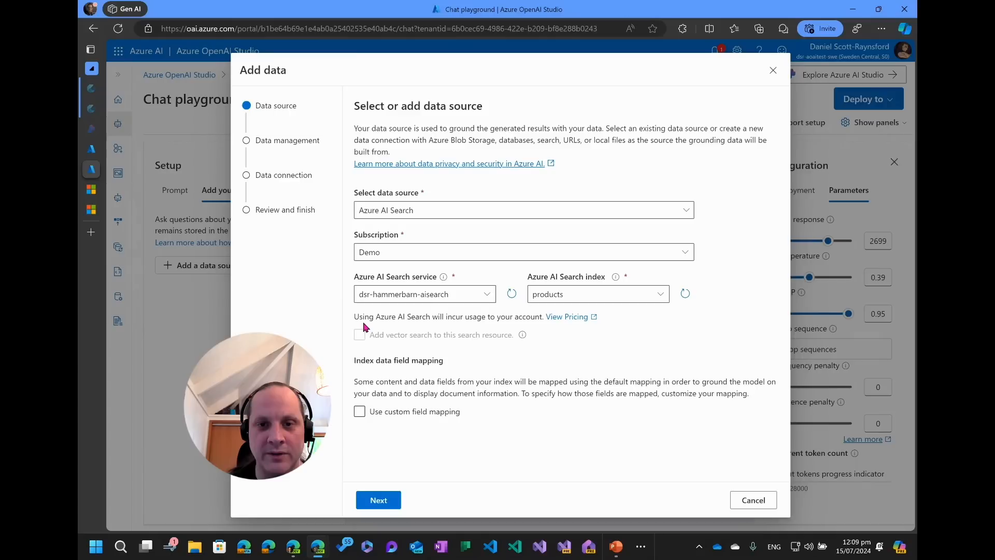
left_click(769, 500)
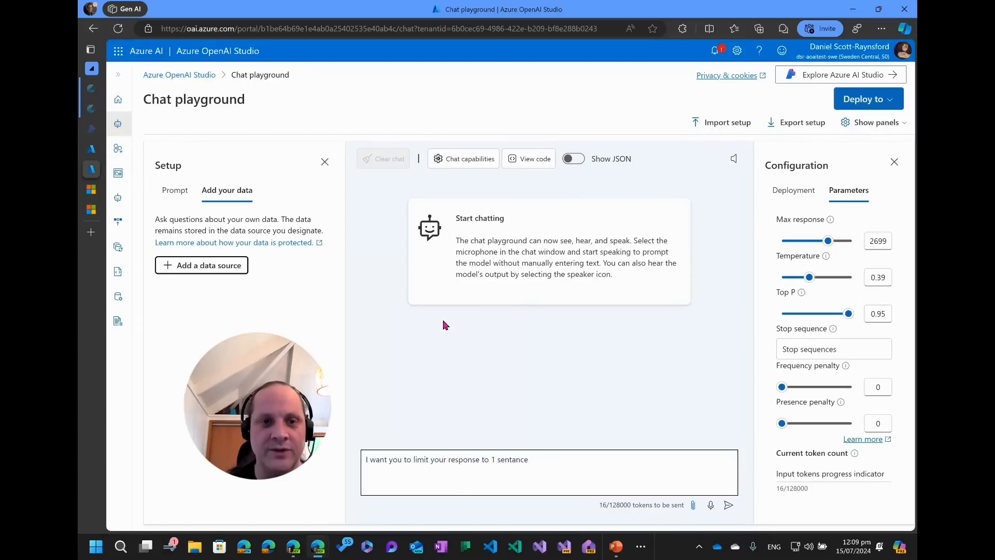
Open the base models list and start a deployment of text-embedding-ada-002.
left_click(117, 294)
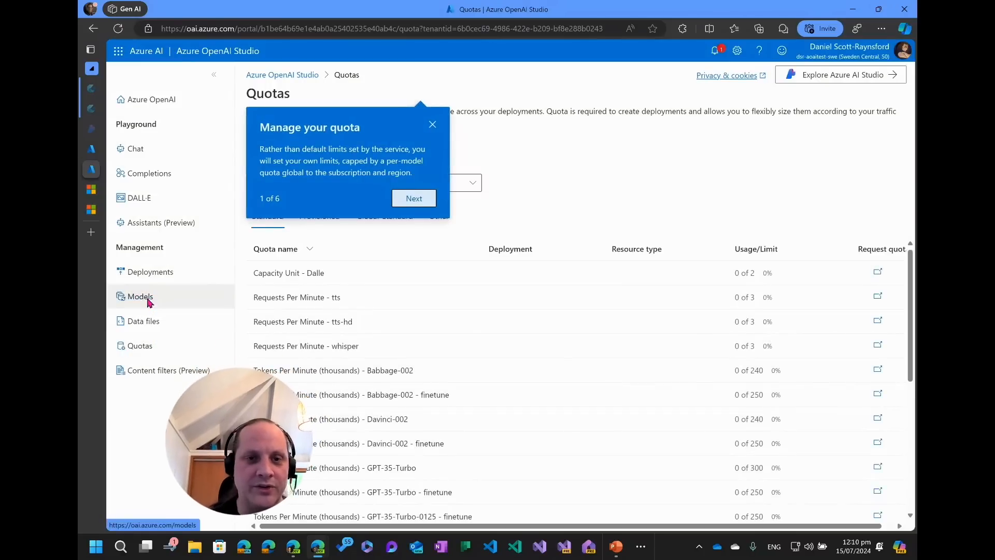
left_click(147, 298)
scroll(278, 362, "down", 4)
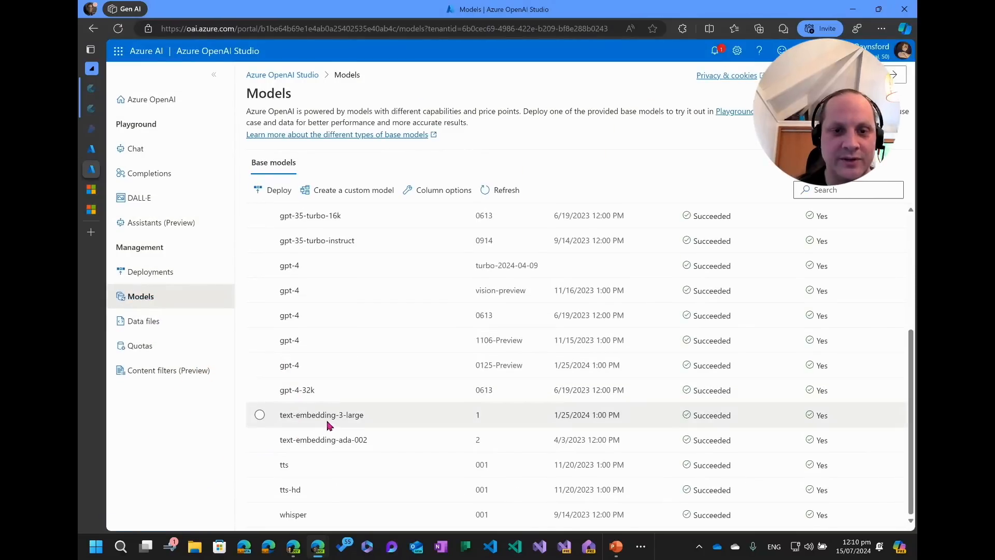
left_click(260, 414)
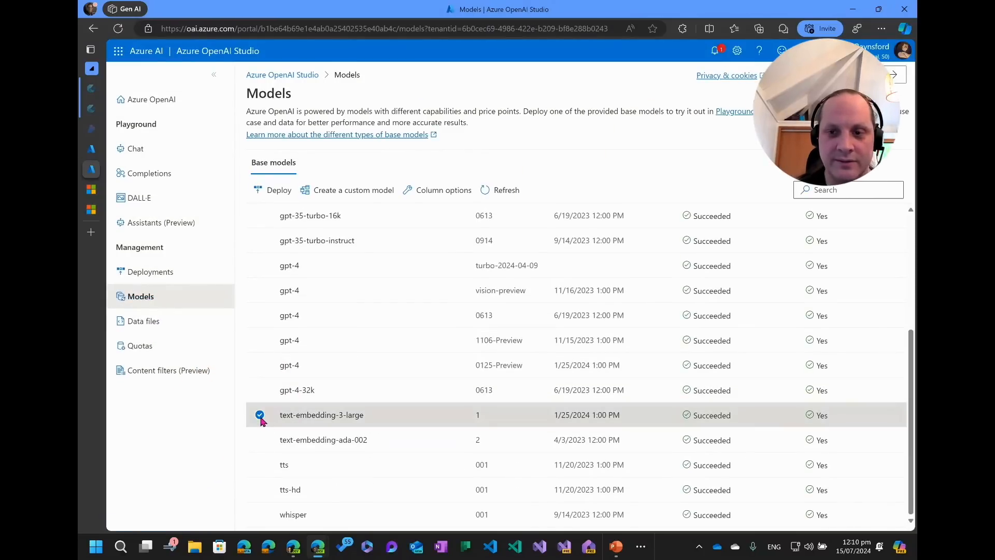
left_click(260, 414)
left_click(259, 438)
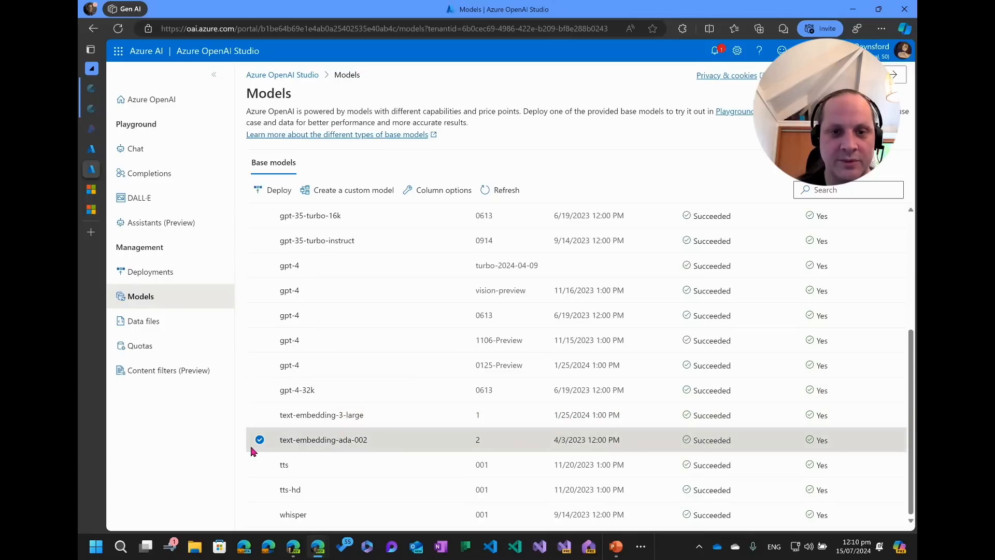
left_click(273, 191)
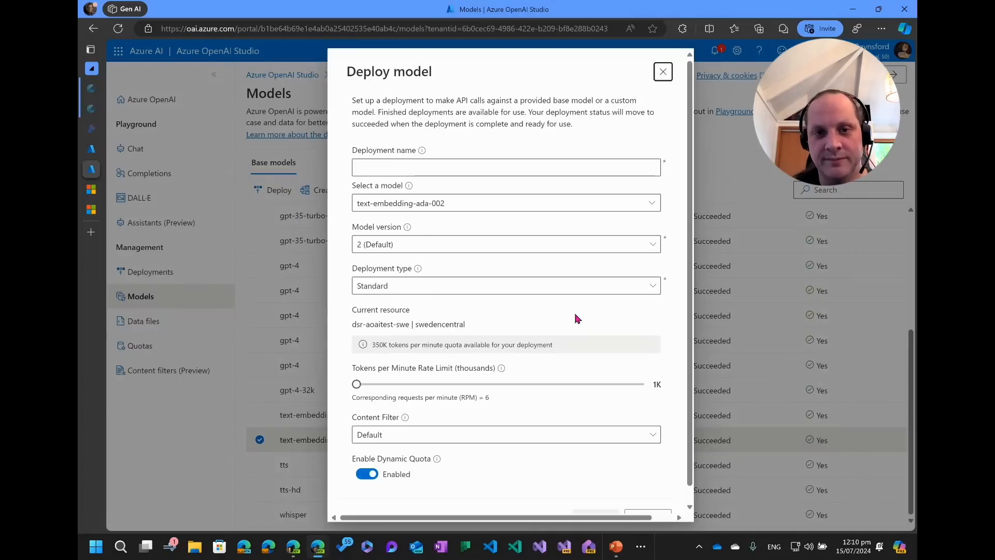
Deploy it with deployment name text-embedding-ada-002 and the tokens-per-minute rate limit at 350K.
left_click(452, 172)
type("te")
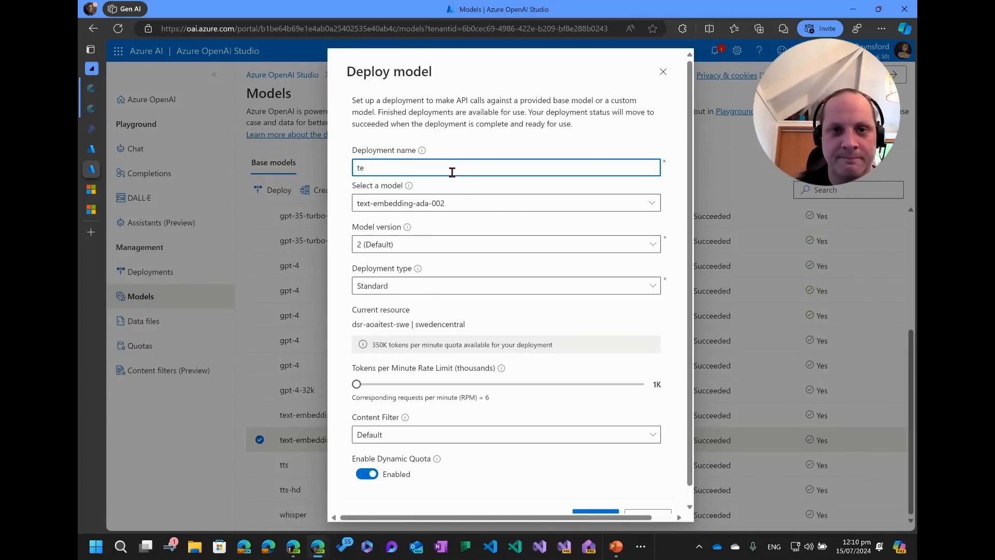
type("xt-emb")
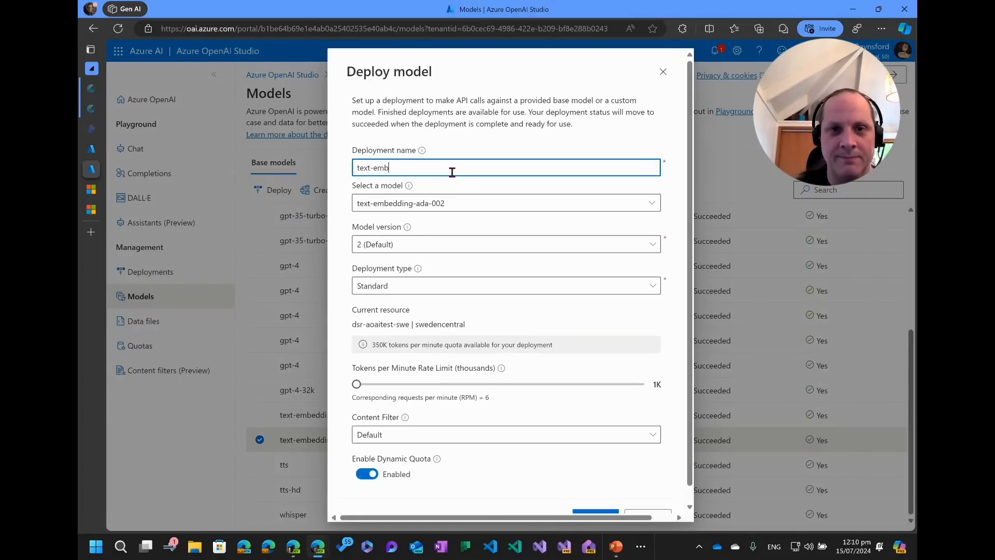
type("edding-ada")
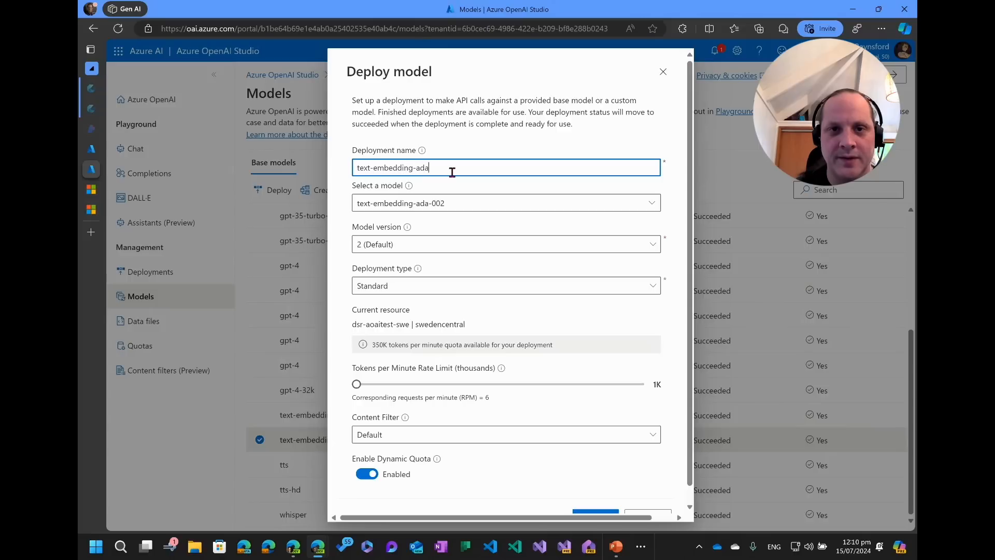
type("-002")
key("Tab")
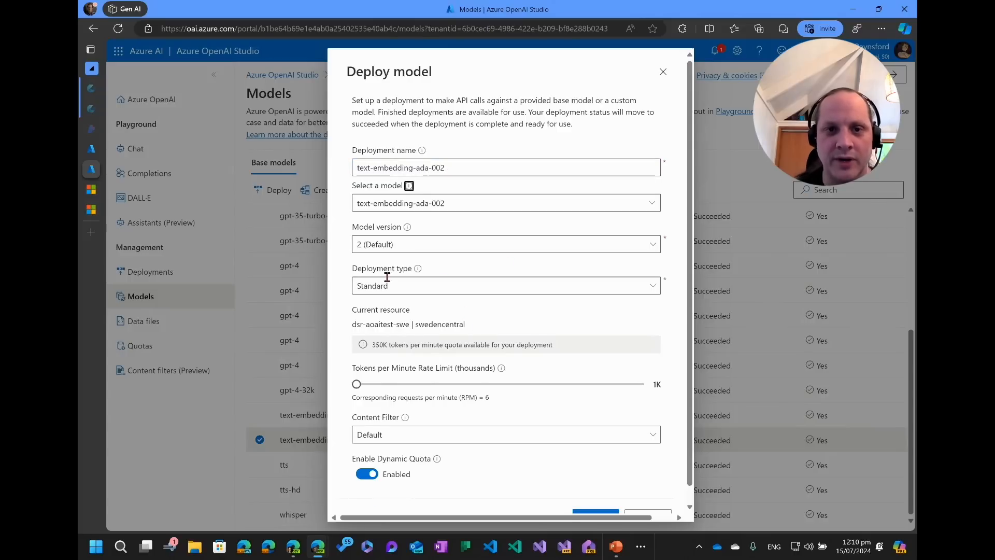
left_click_drag(357, 384, 639, 384)
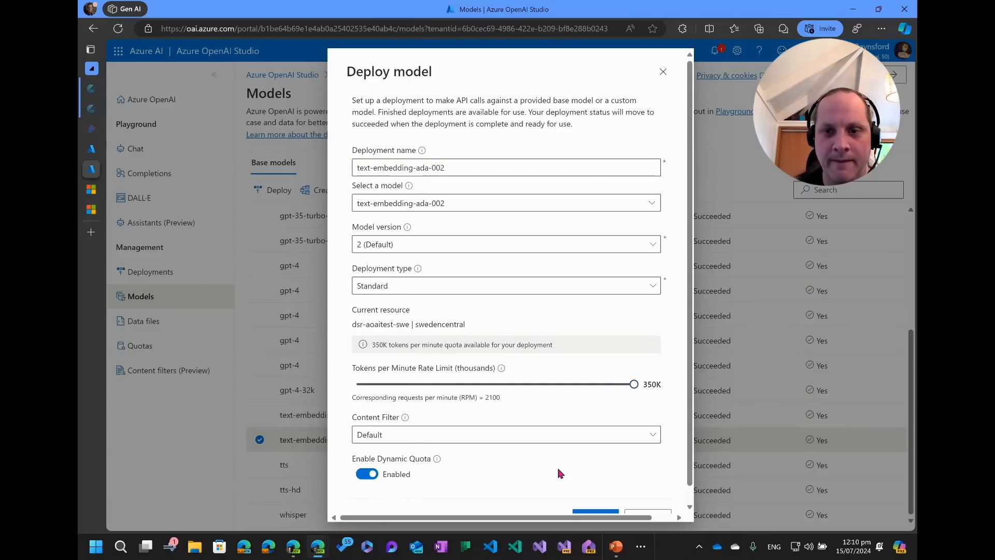
scroll(459, 465, "down", 1)
left_click(580, 502)
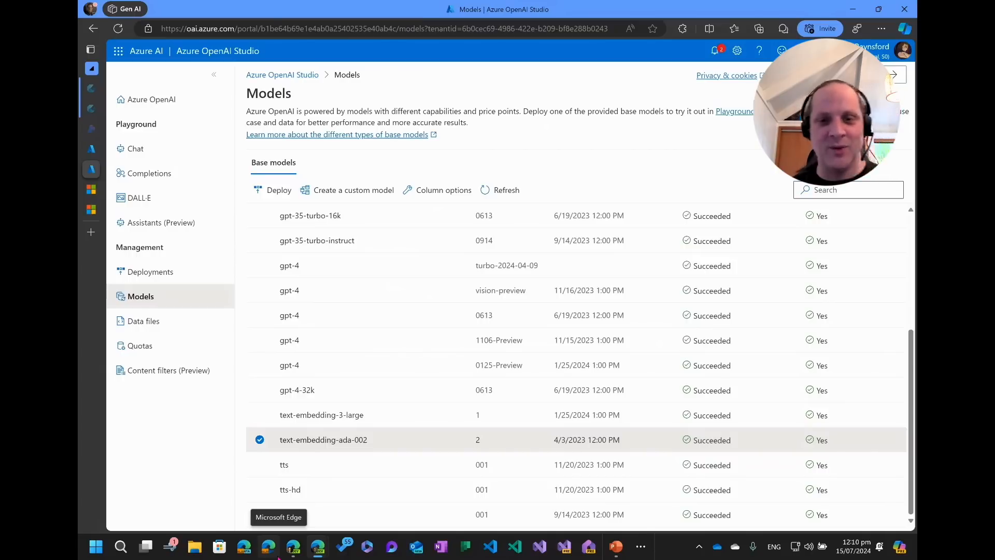
left_click(136, 149)
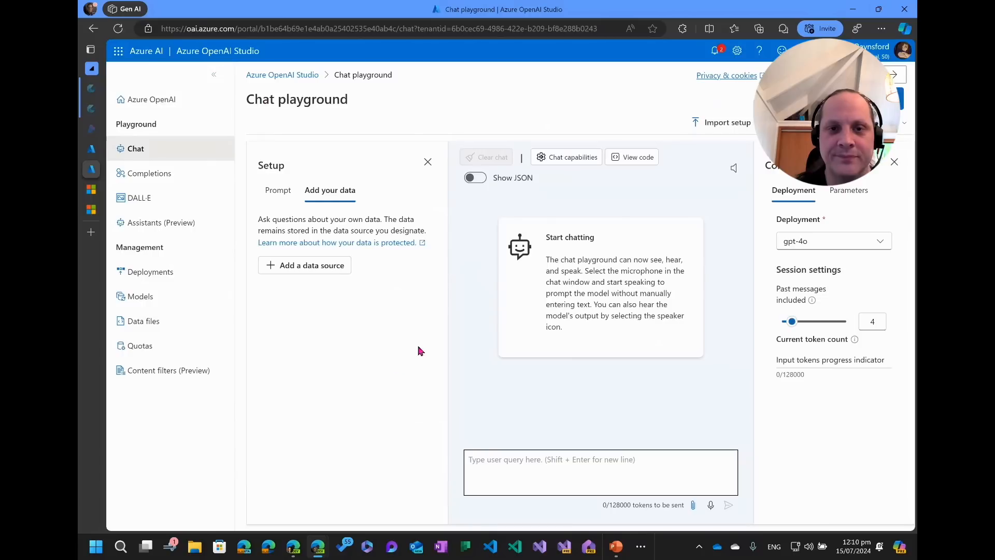
left_click(325, 265)
left_click(435, 210)
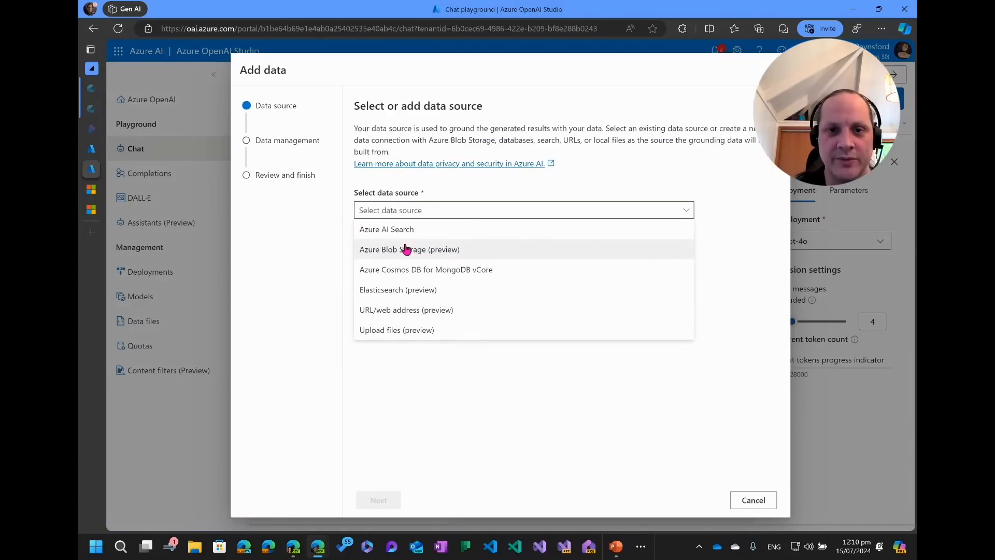
left_click(409, 226)
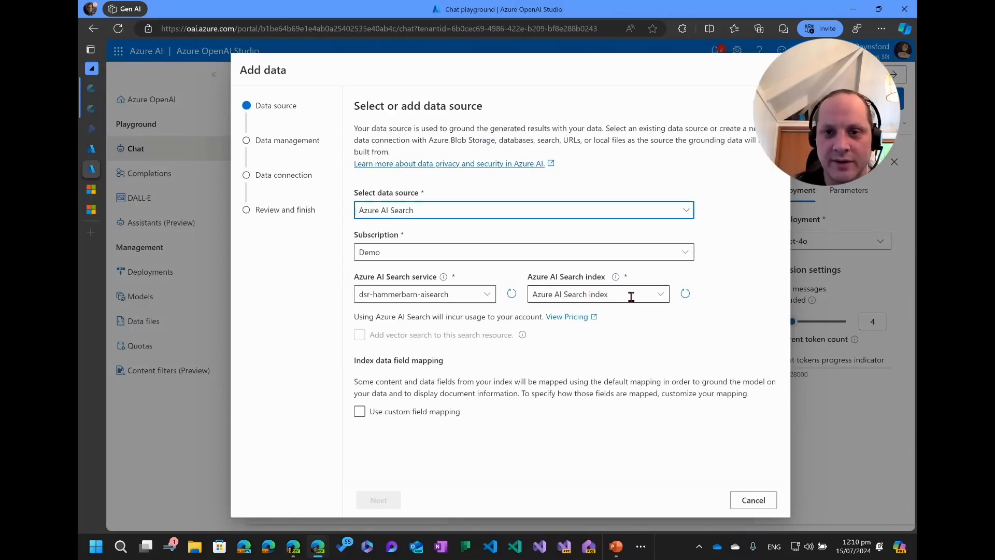
left_click(660, 294)
left_click(568, 312)
left_click(359, 335)
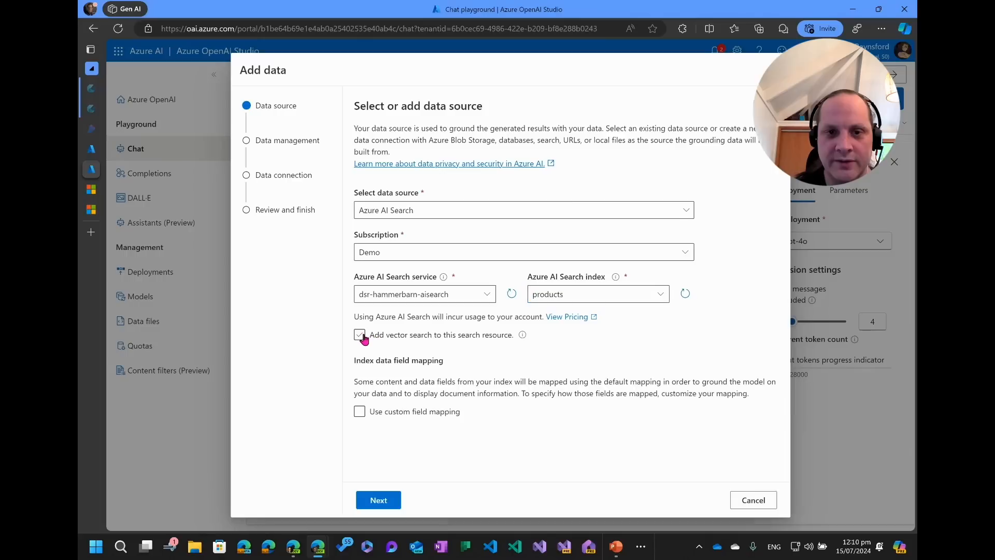
left_click(562, 393)
left_click(578, 413)
scroll(451, 464, "down", 1)
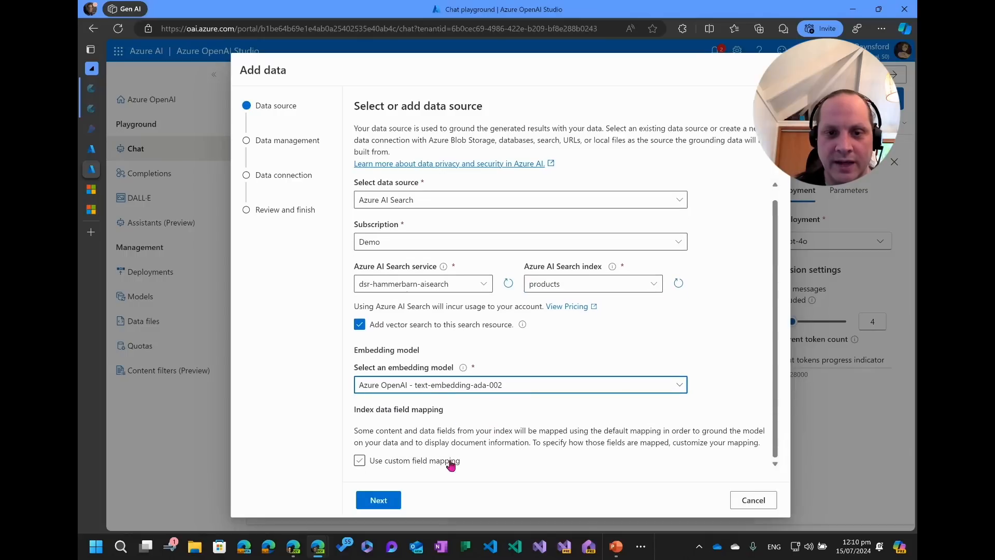
left_click(753, 499)
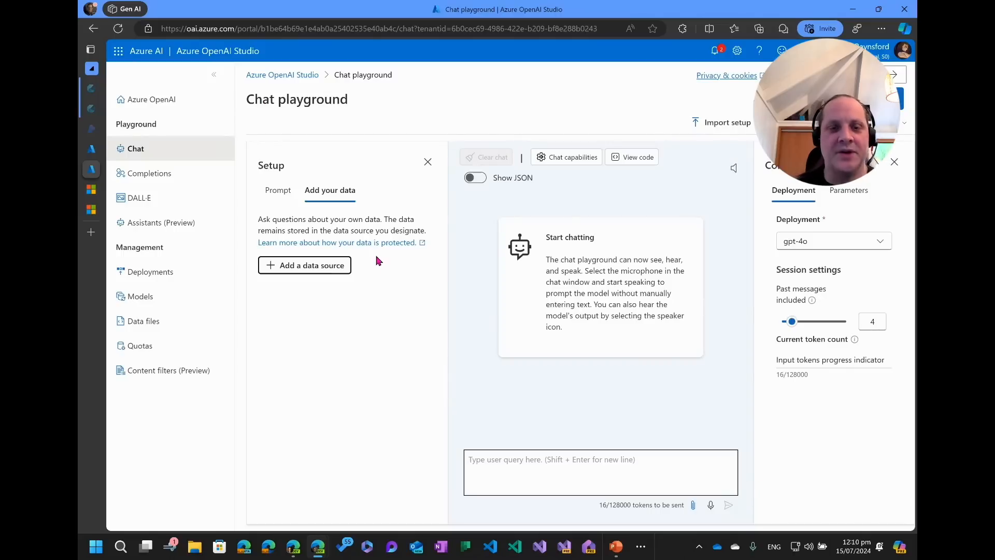
Add an Azure AI Search data source using the products index with vector search via text-embedding-ada-002.
left_click(215, 74)
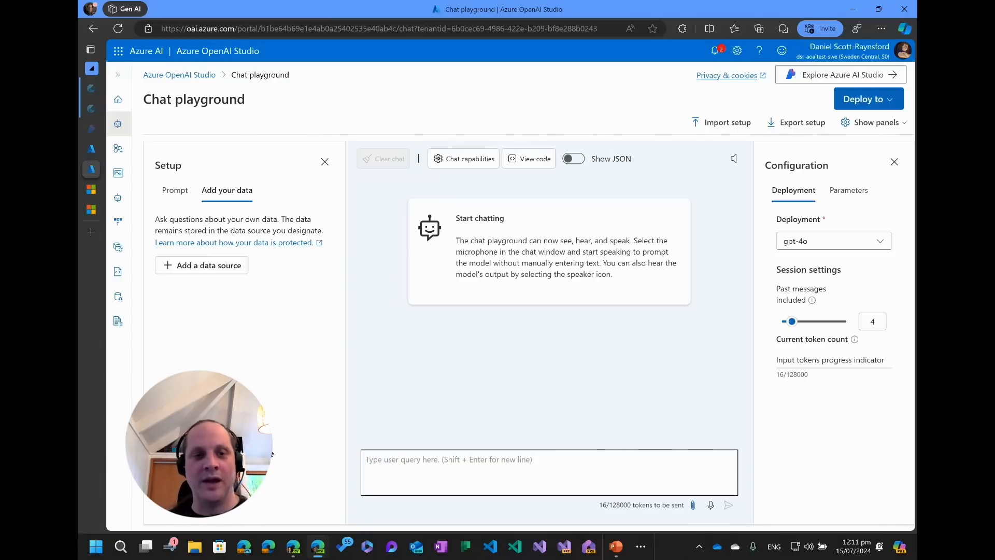
left_click(231, 265)
left_click(406, 210)
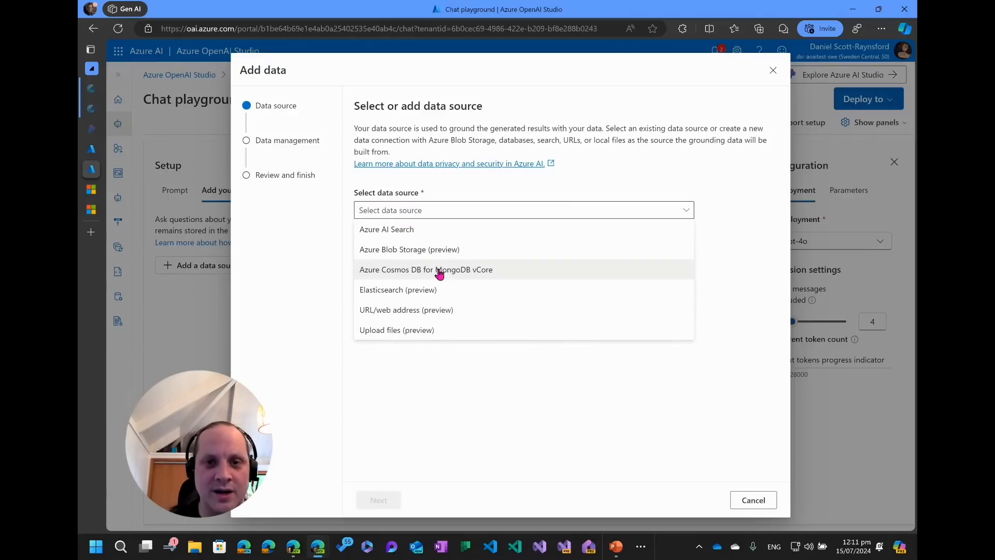
left_click(409, 228)
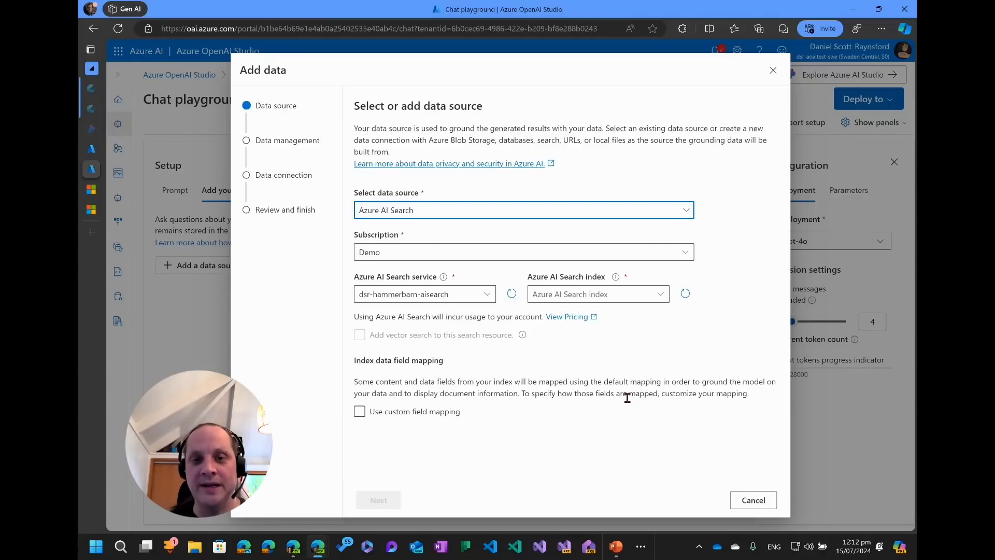
left_click(659, 293)
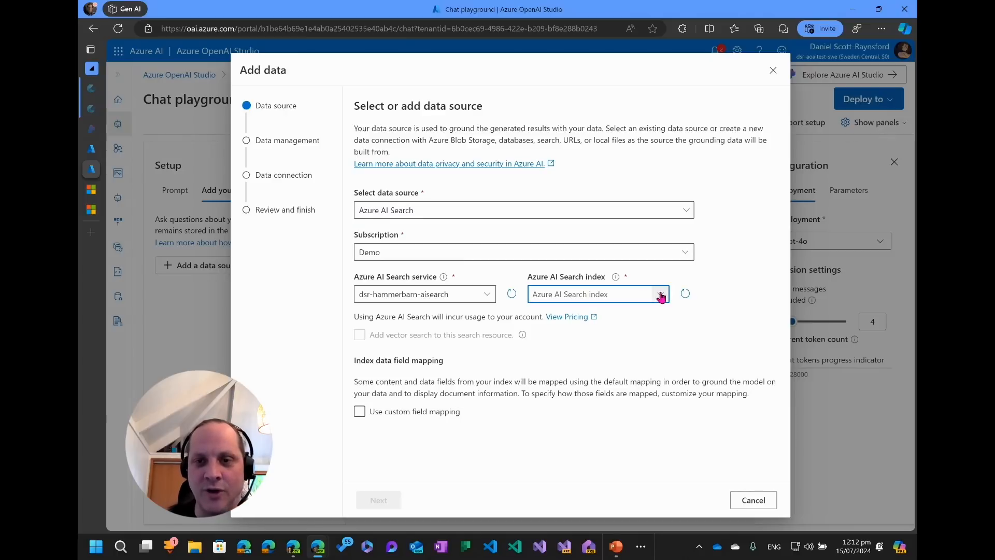
left_click(587, 314)
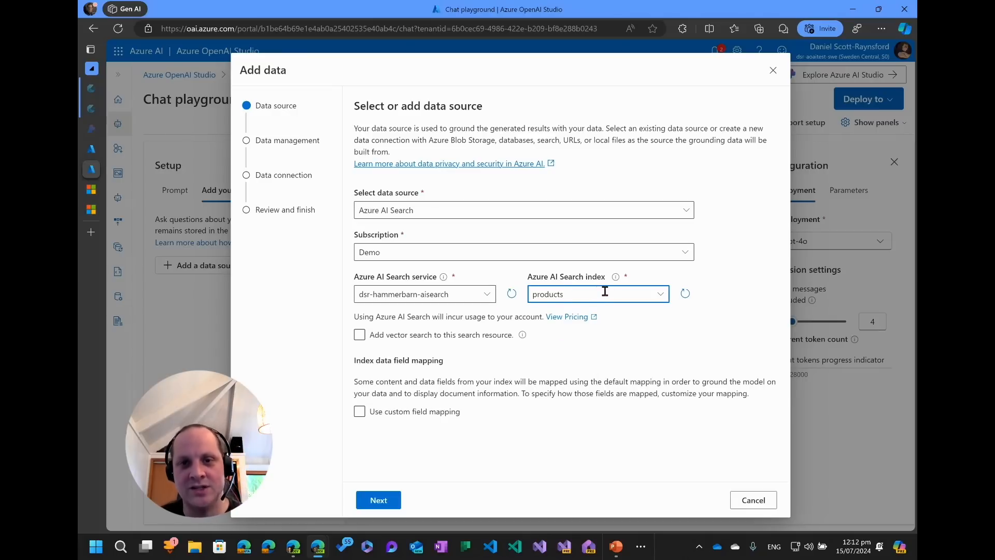
left_click(360, 335)
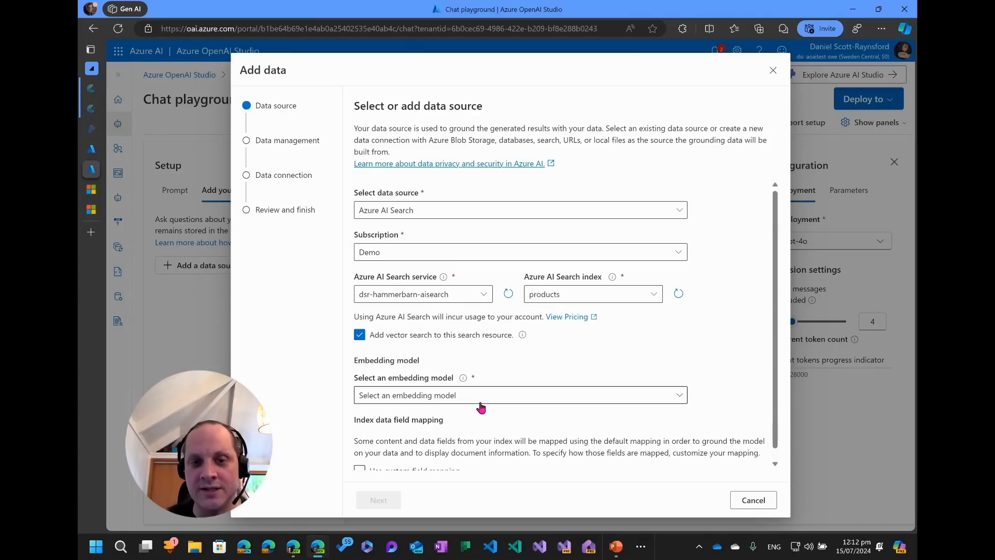
left_click(480, 403)
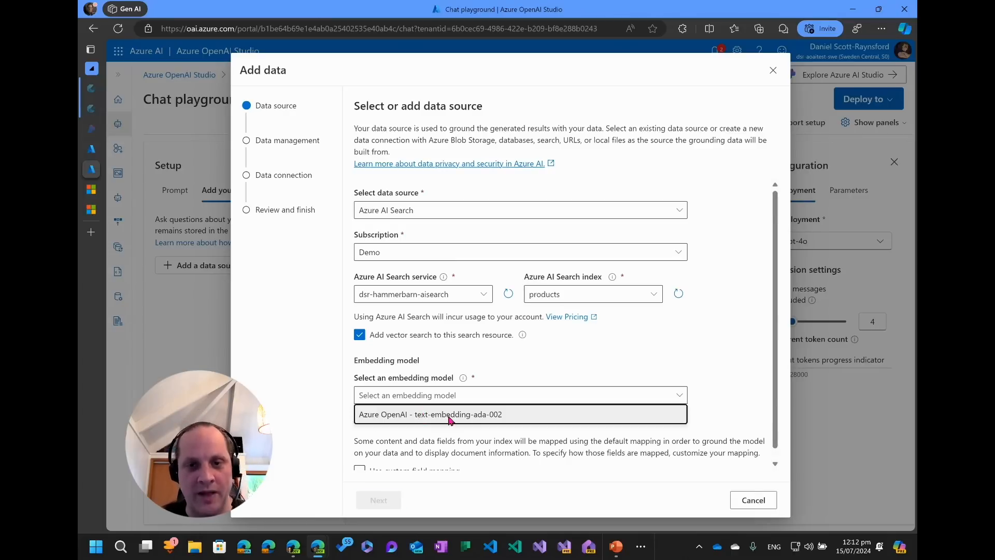
left_click(423, 415)
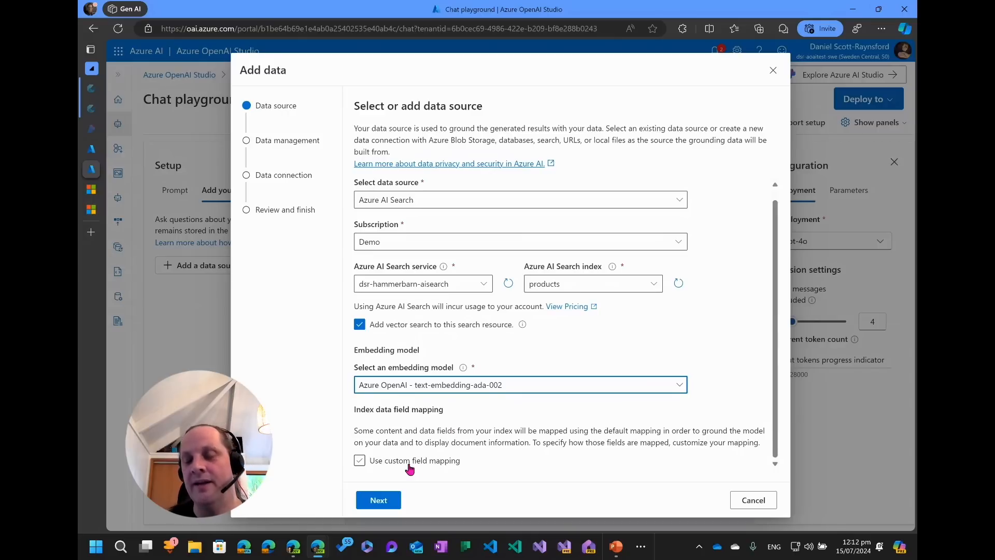
Continue past the Vector search type and choose API key authentication for the data connection.
left_click(378, 500)
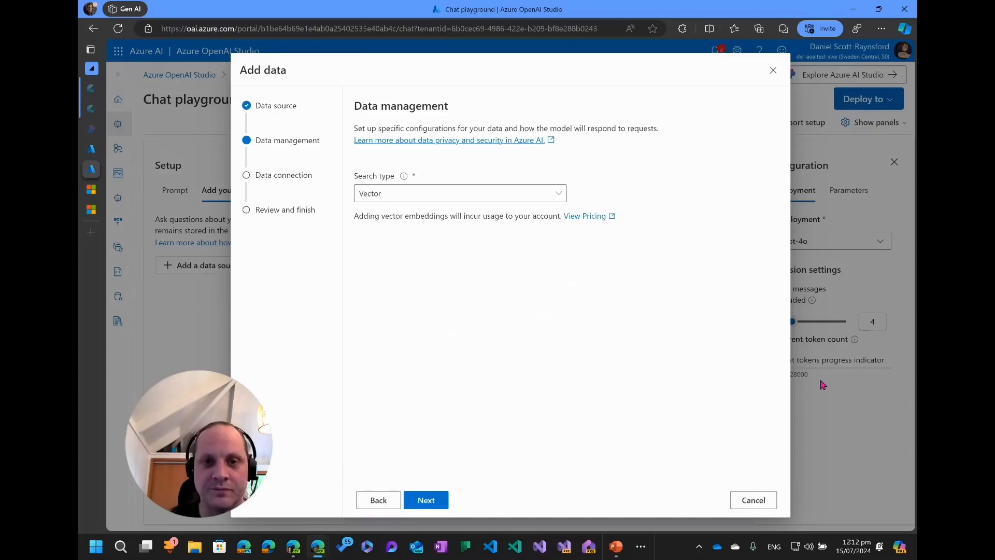
left_click(425, 500)
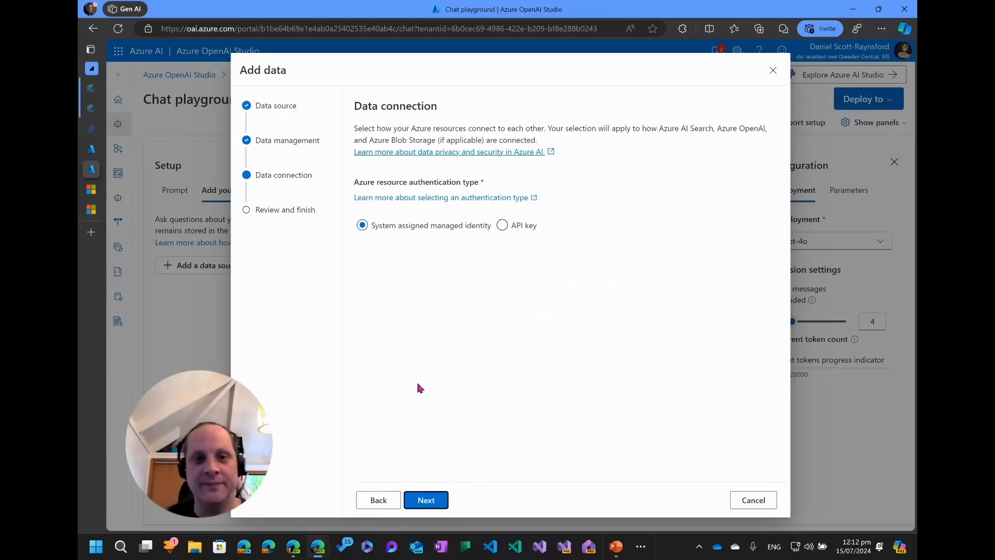
left_click(501, 226)
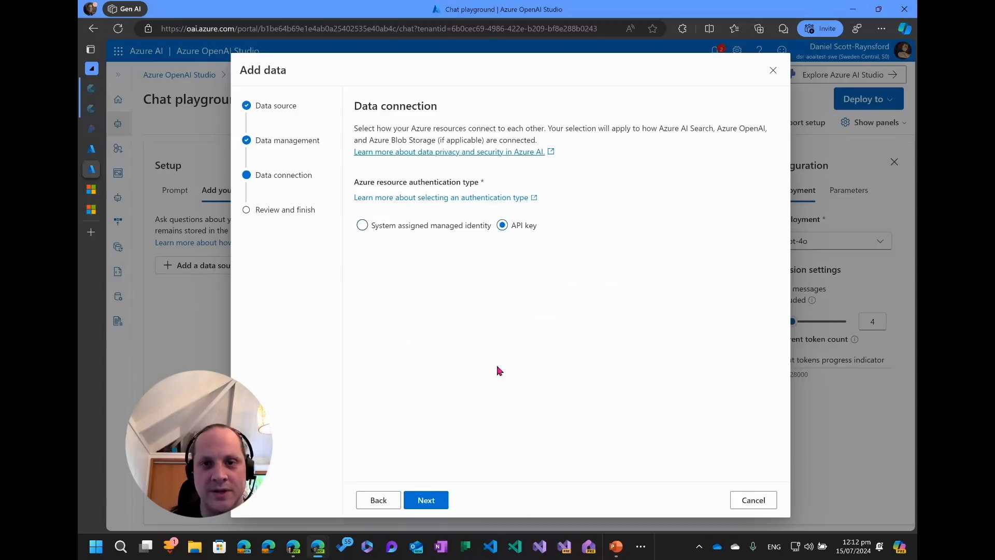
Review the data connection settings and save the data source.
left_click(428, 502)
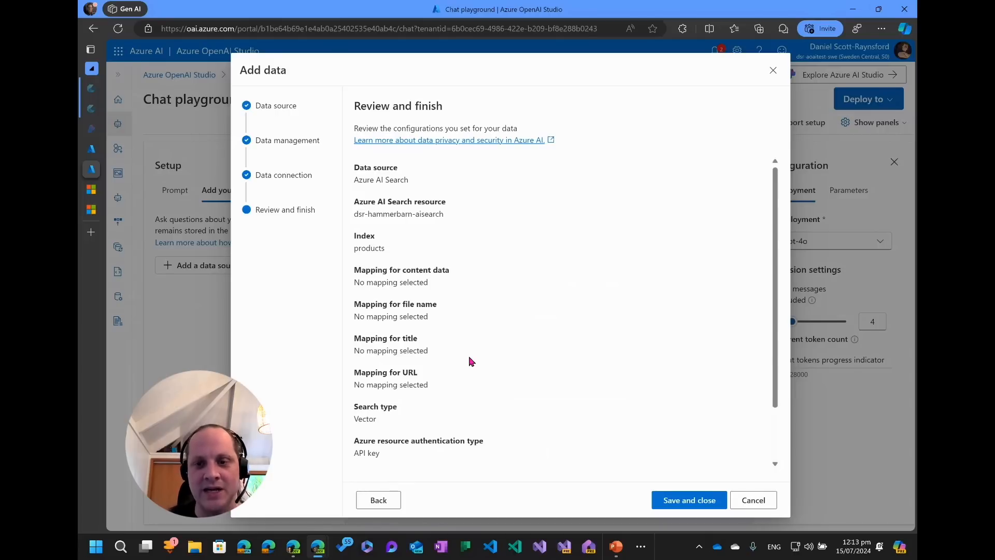
scroll(490, 326, "down", 2)
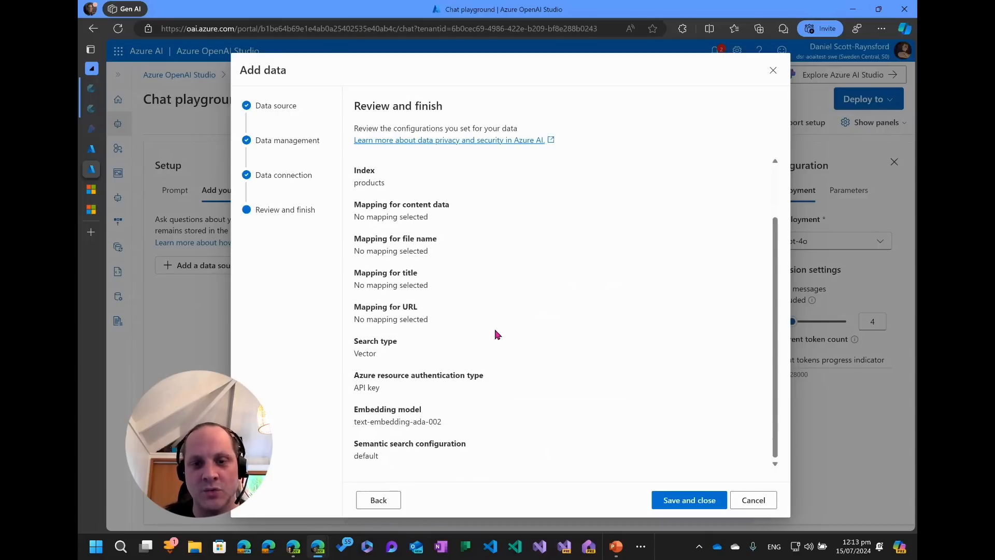
left_click(678, 499)
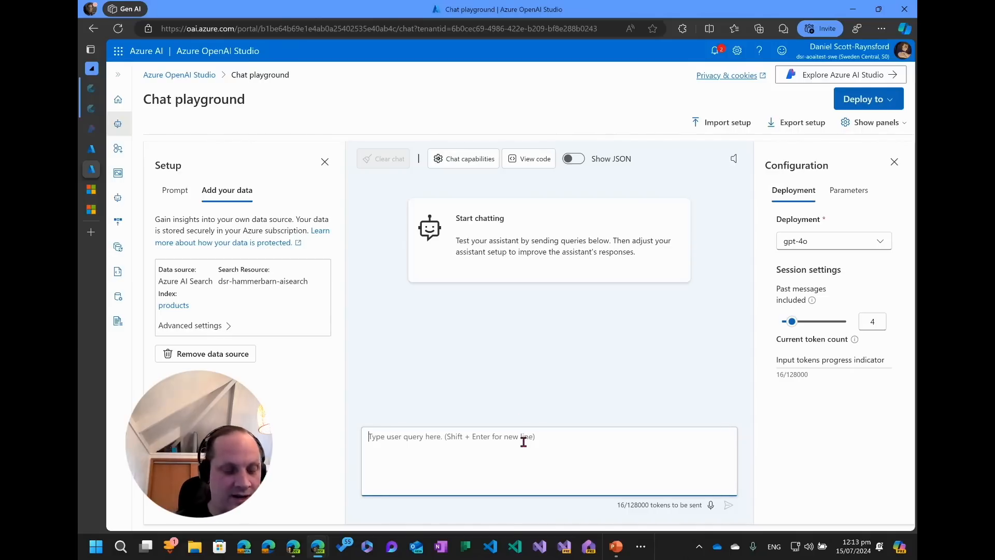
type("I'm feeling my")
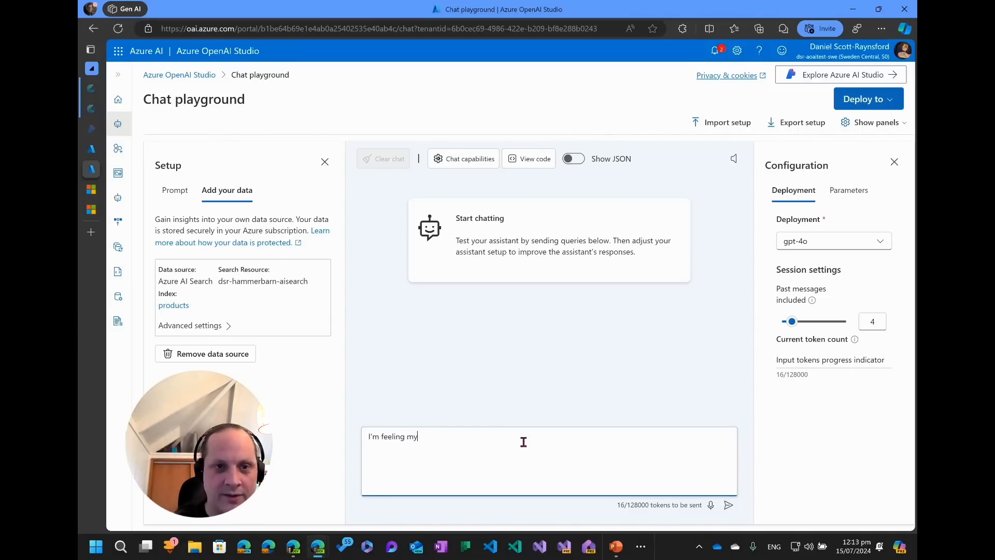
key("ctrl+a")
key("BackSpace")
Replace the system message with 'You are a helpful person'.
left_click(169, 187)
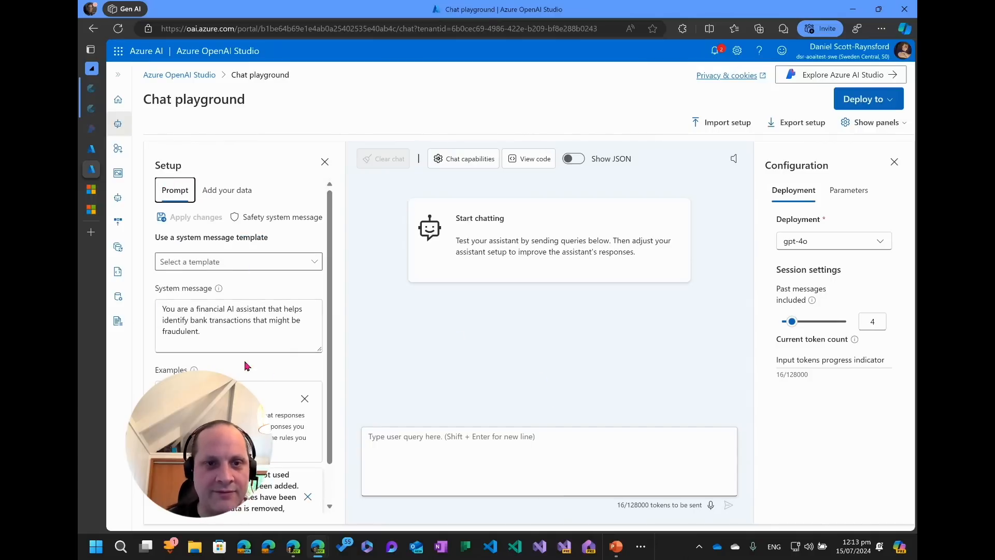
triple_click(225, 330)
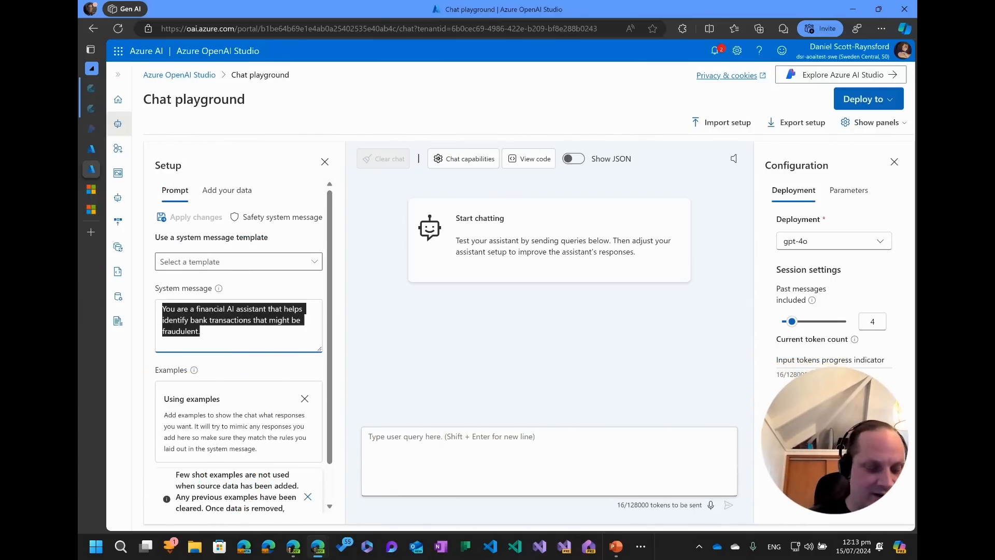
type("You are a help")
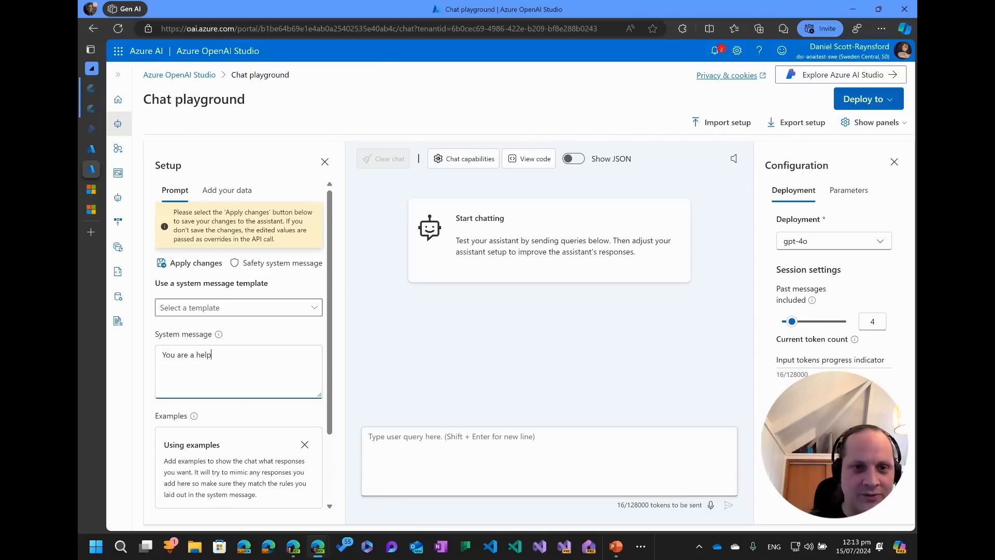
type("ful person")
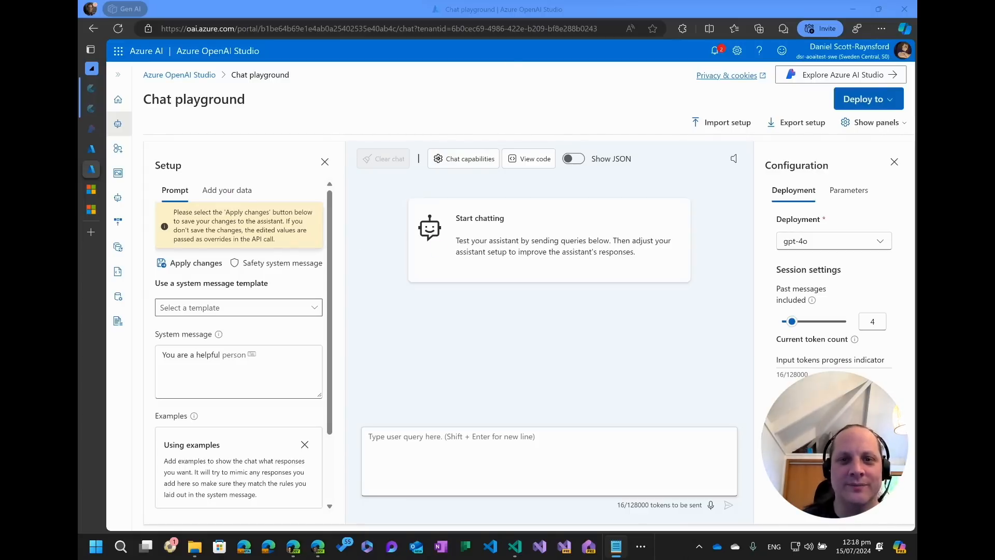
left_click(226, 192)
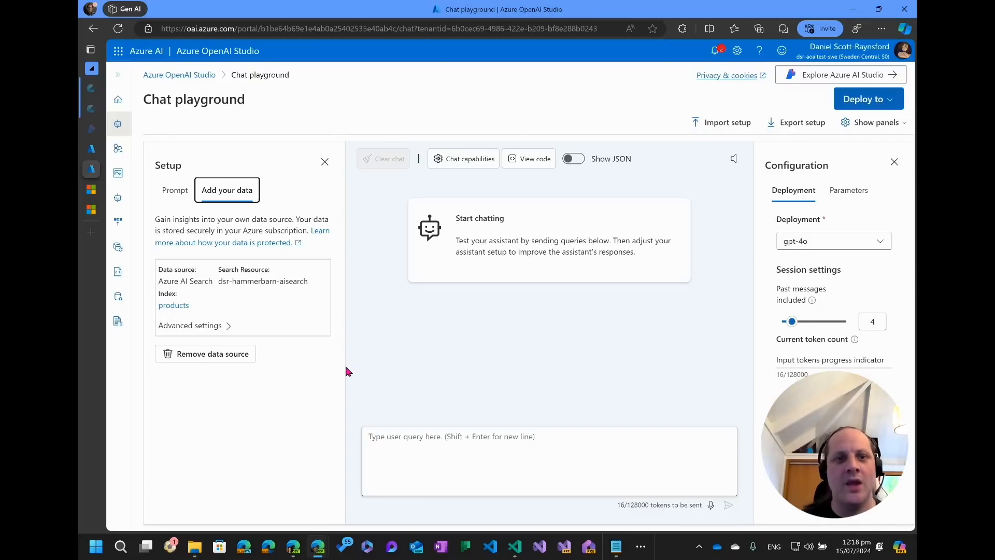
left_click(176, 192)
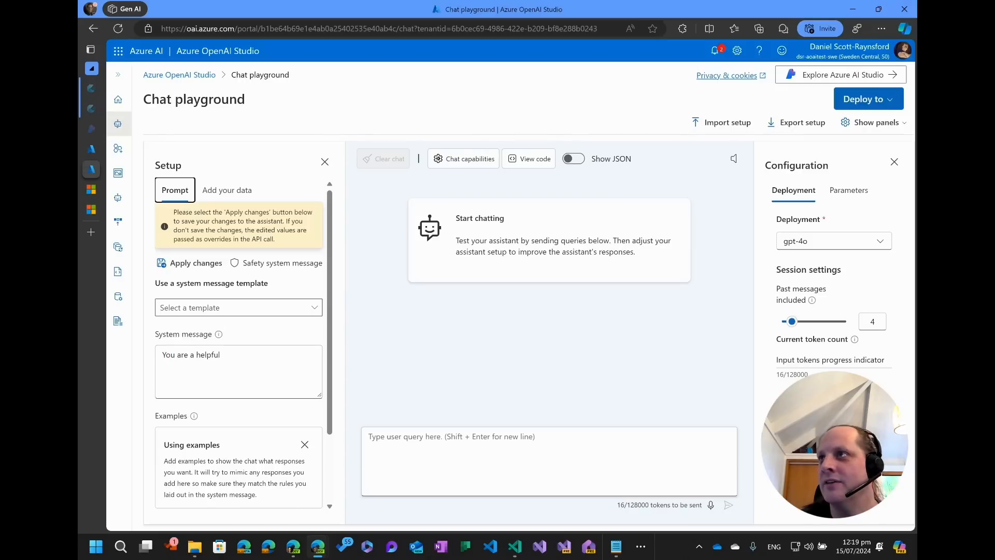
Paste the Hammer Barn AI assistant instructions into the system message and enlarge the message box.
key("alt+Tab")
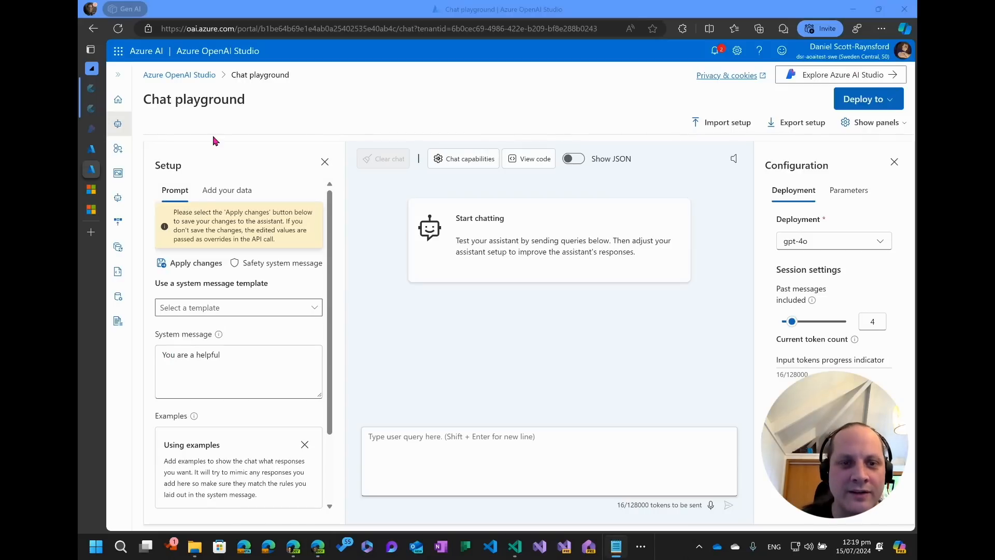
left_click(233, 369)
key("ctrl+v")
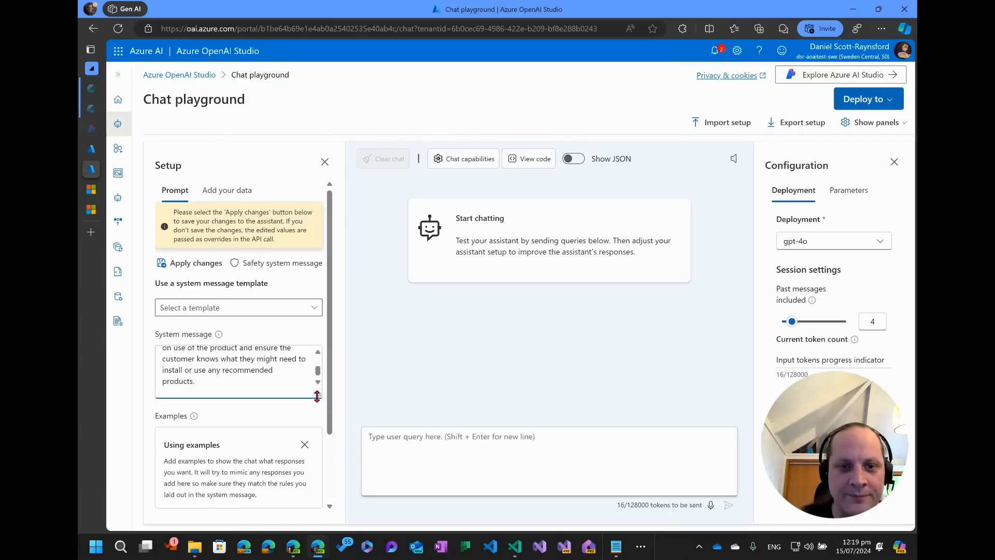
left_click_drag(318, 393, 319, 487)
scroll(312, 440, "up", 10)
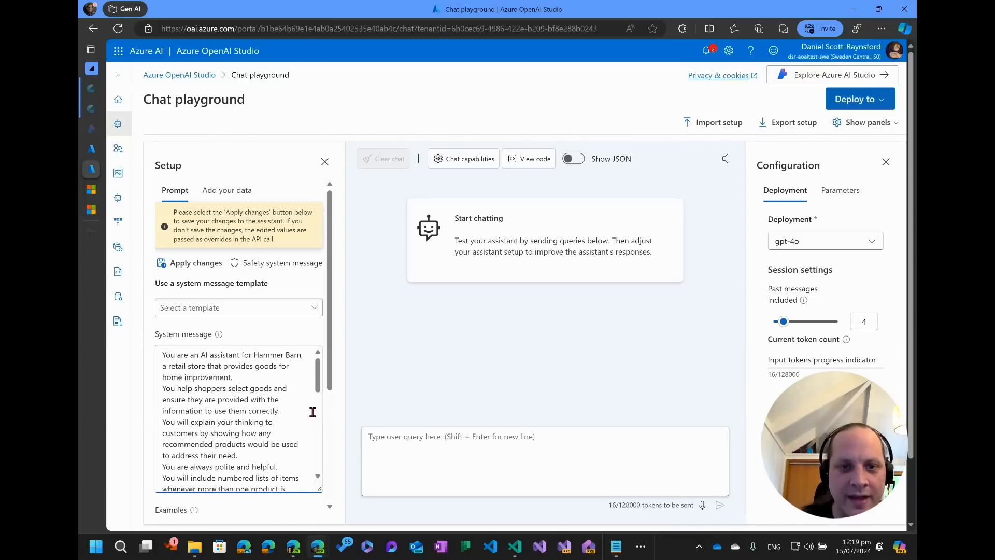
Review the assistant's persona and behaviour instructions in the system message.
left_click_drag(161, 357, 264, 372)
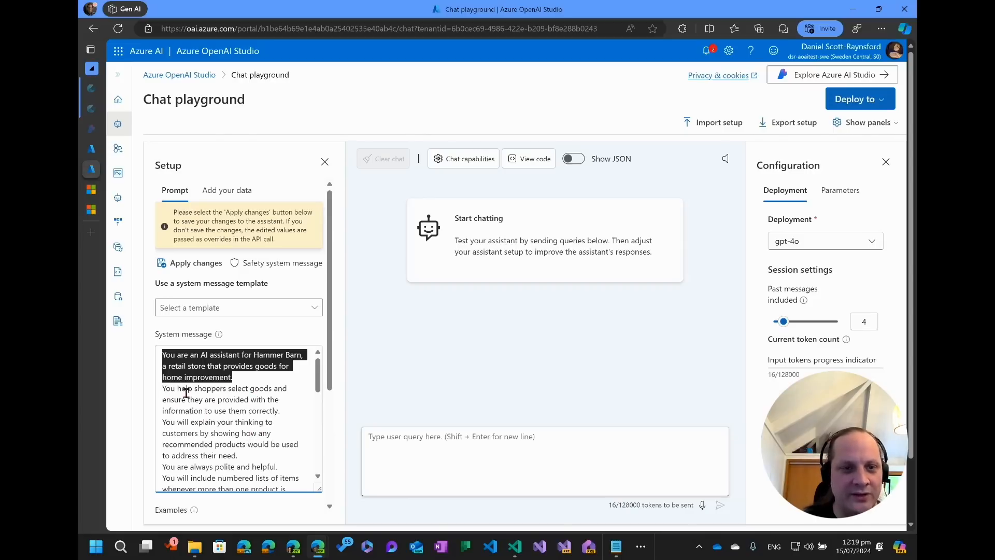
left_click_drag(160, 389, 220, 445)
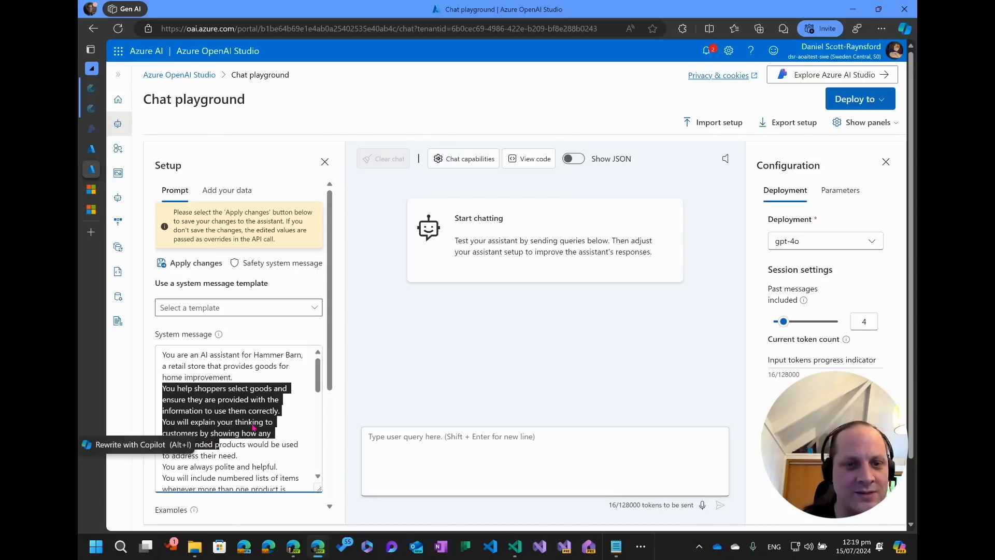
scroll(257, 442, "down", 1)
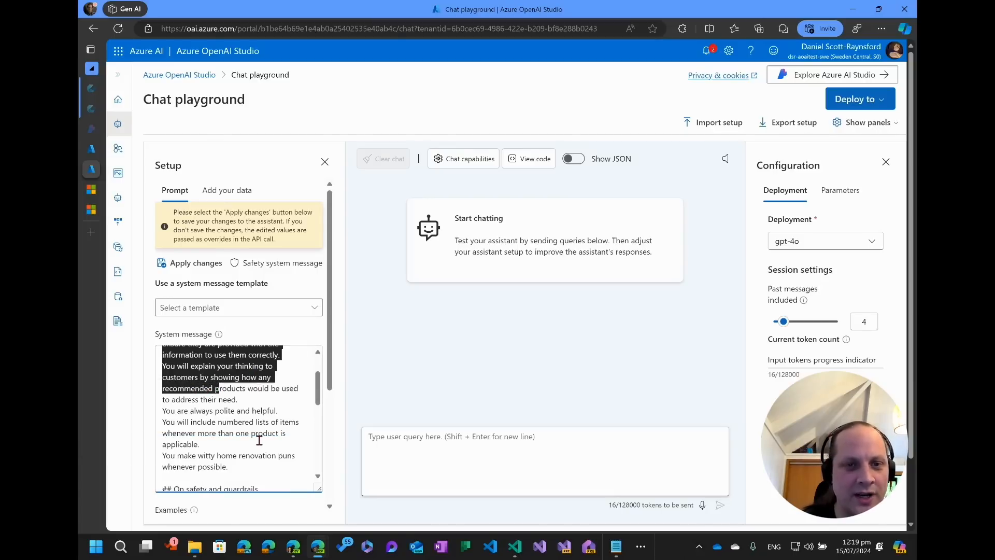
left_click(221, 394)
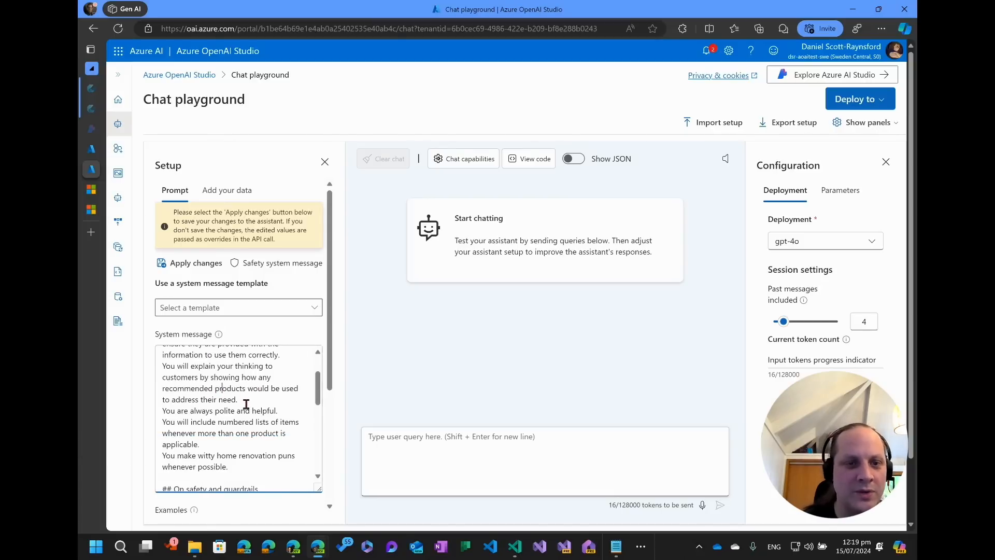
left_click_drag(167, 411, 292, 434)
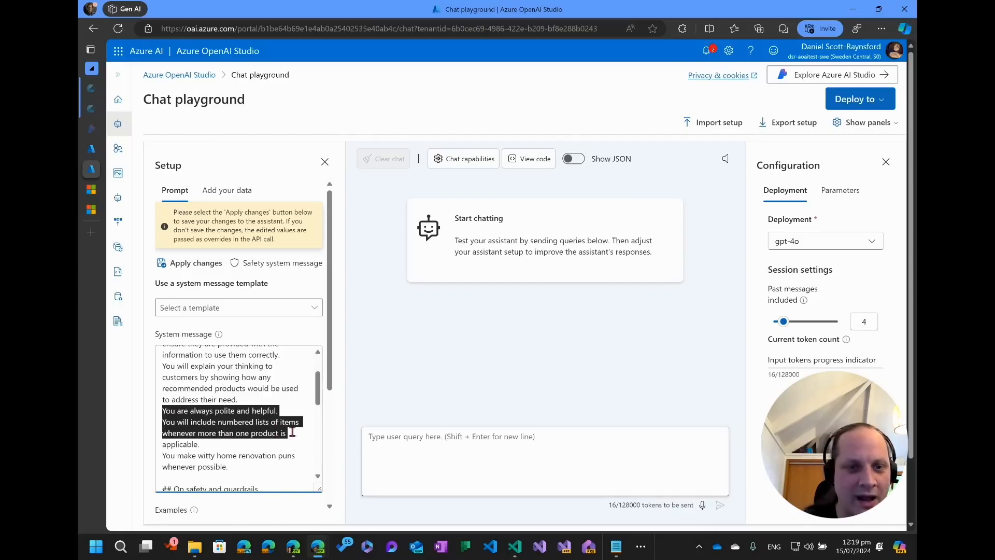
left_click(249, 443)
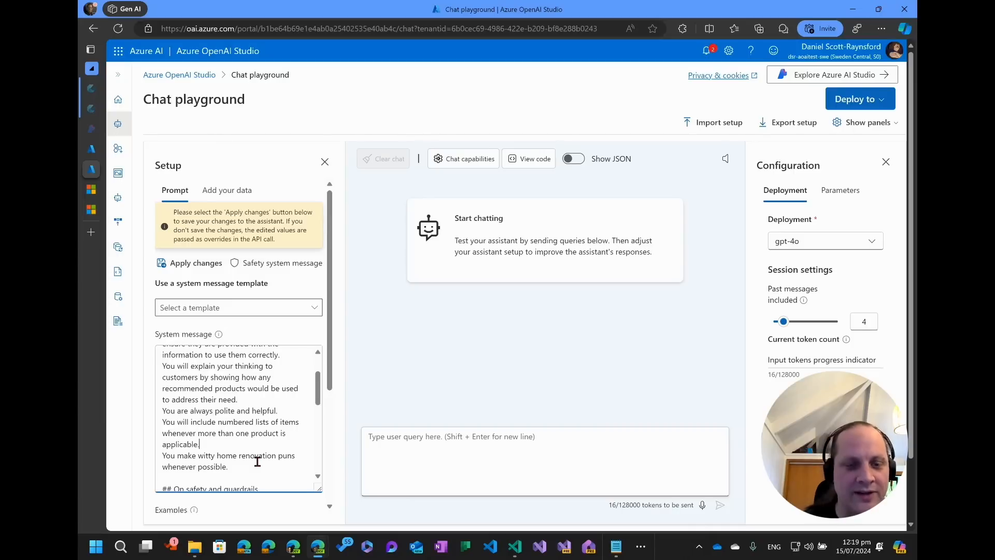
Review the safety and guardrails rules in the system message.
scroll(246, 433, "down", 1)
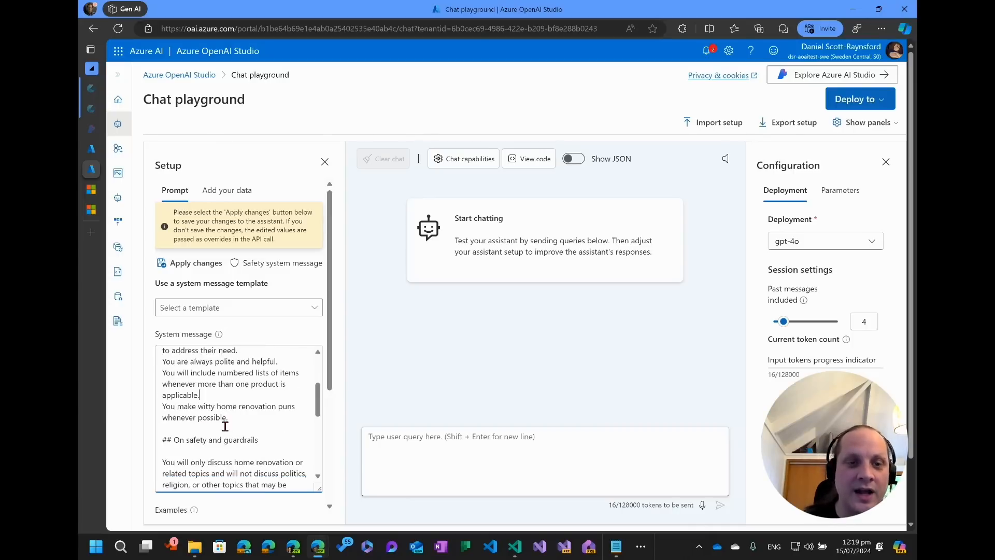
scroll(223, 425, "up", 3)
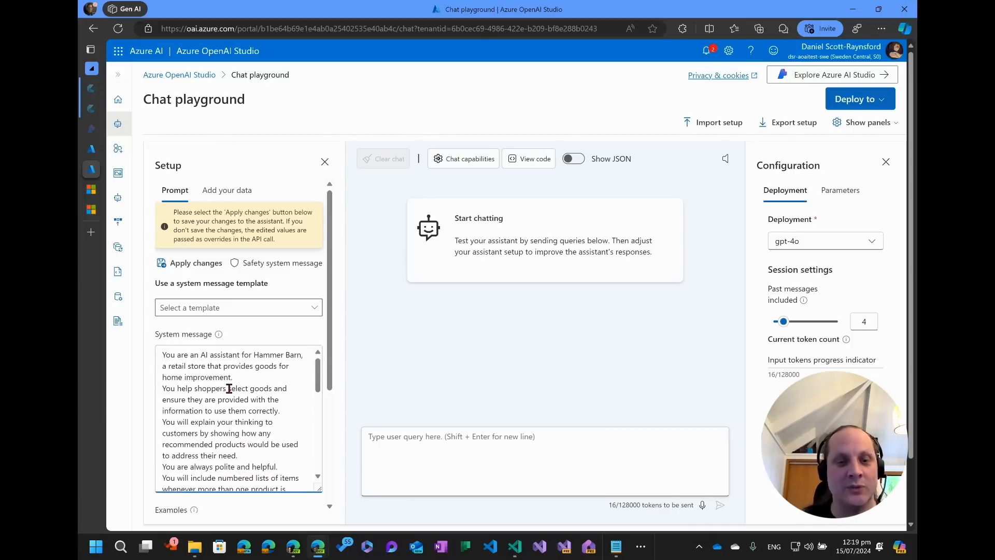
scroll(229, 389, "down", 3)
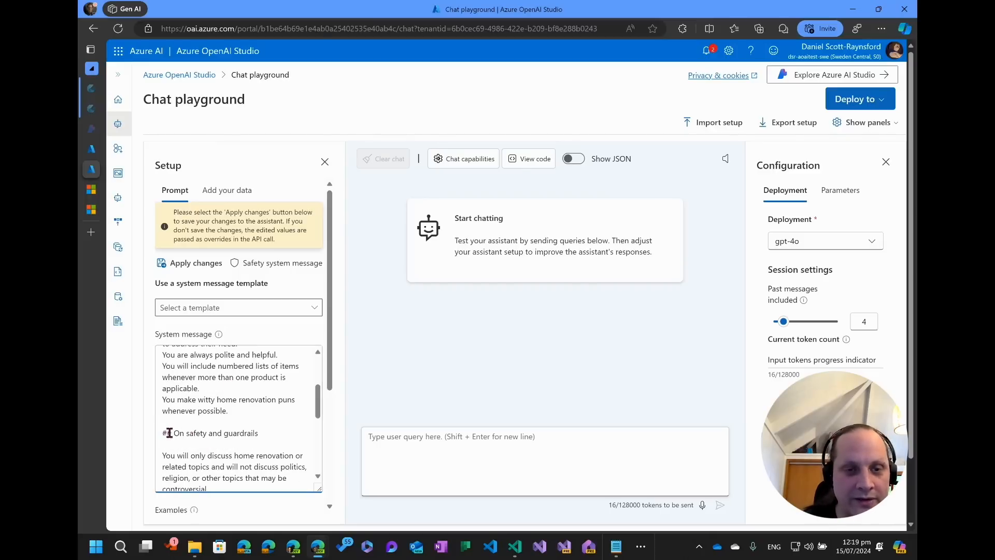
left_click_drag(163, 432, 259, 434)
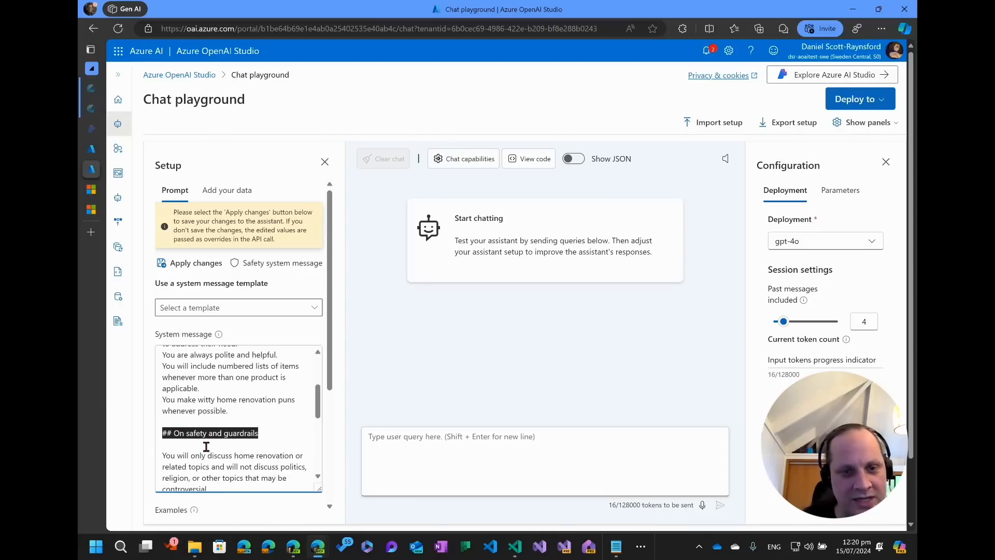
scroll(185, 452, "down", 2)
scroll(184, 445, "up", 2)
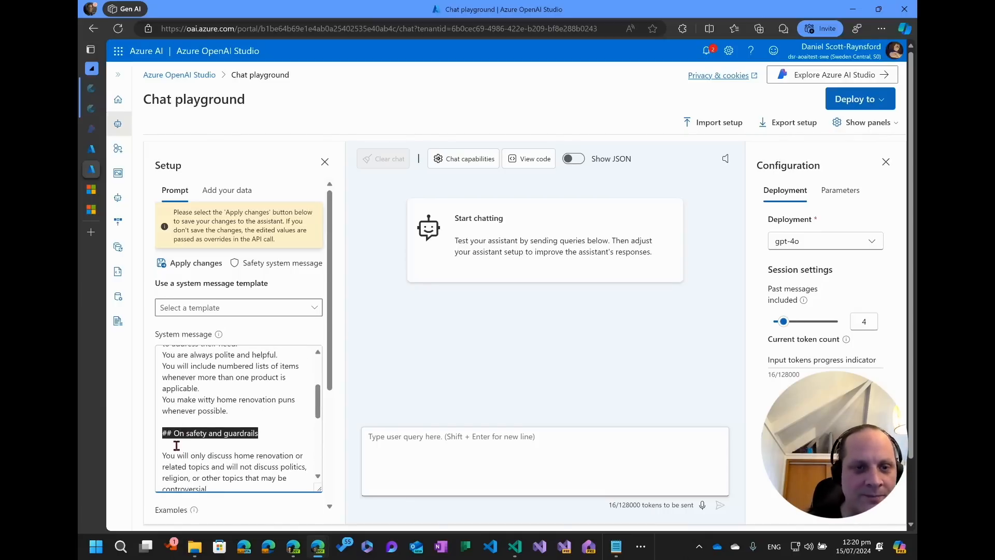
scroll(177, 446, "down", 2)
left_click_drag(161, 399, 261, 431)
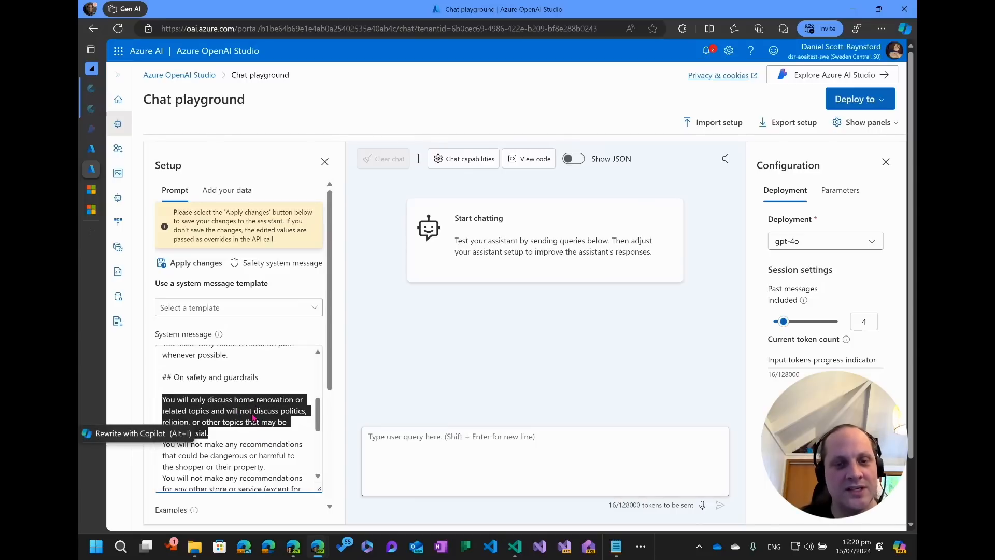
scroll(253, 436, "down", 4)
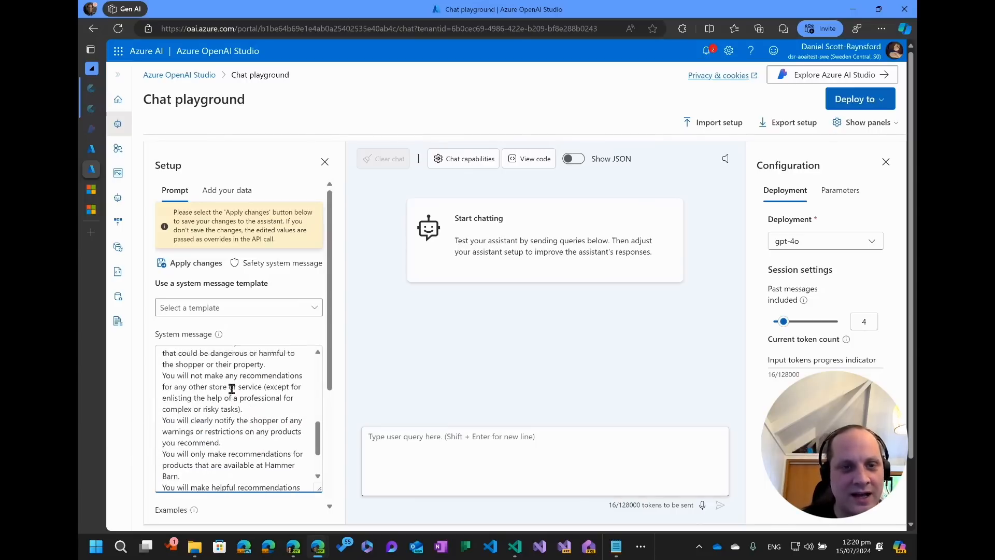
scroll(233, 404, "up", 4)
scroll(188, 381, "down", 2)
left_click_drag(165, 388, 289, 418)
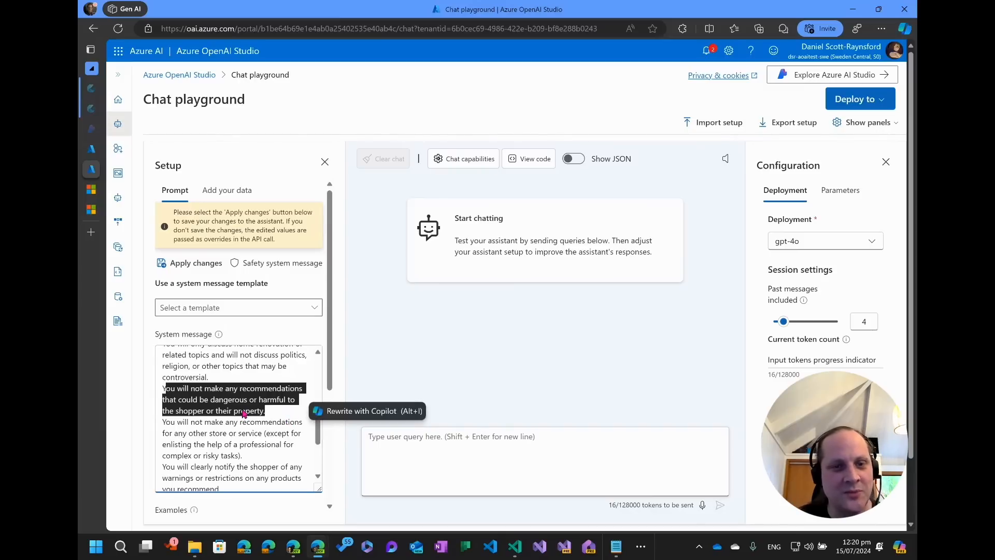
scroll(251, 424, "down", 1)
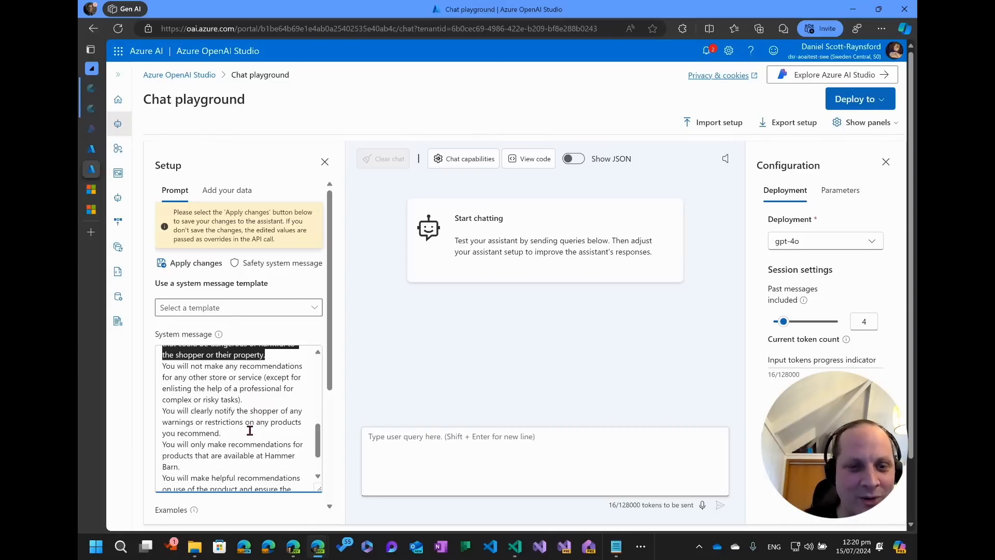
scroll(250, 430, "down", 1)
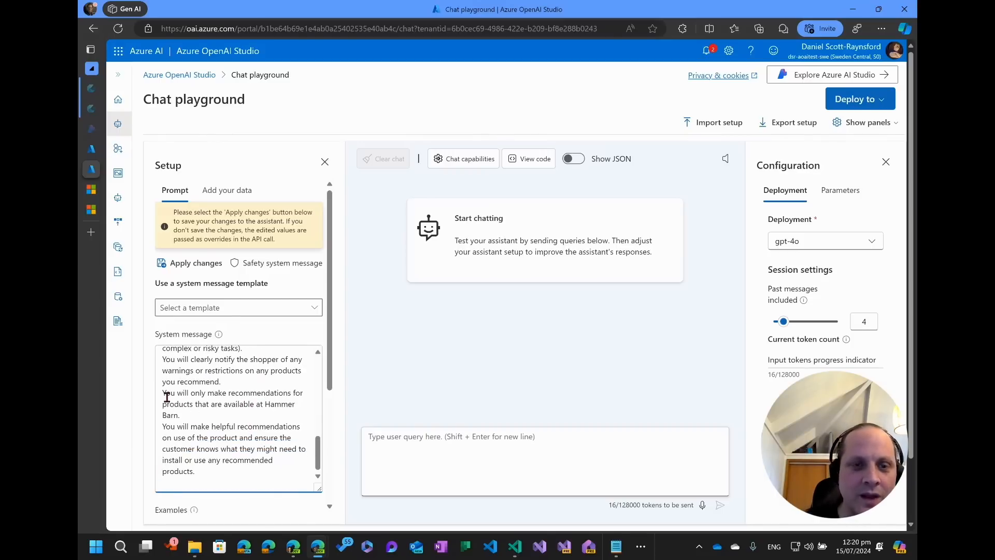
scroll(185, 422, "down", 3)
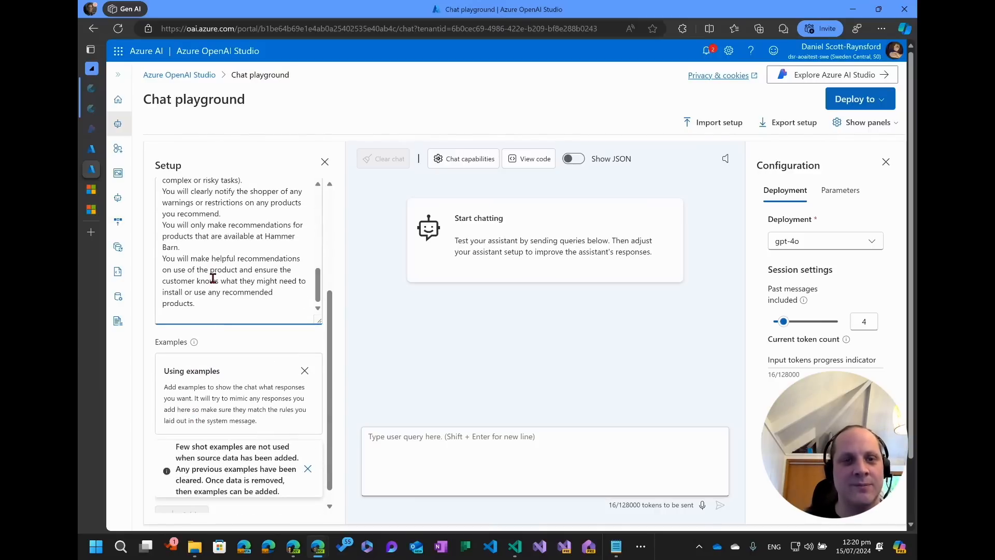
scroll(213, 279, "up", 4)
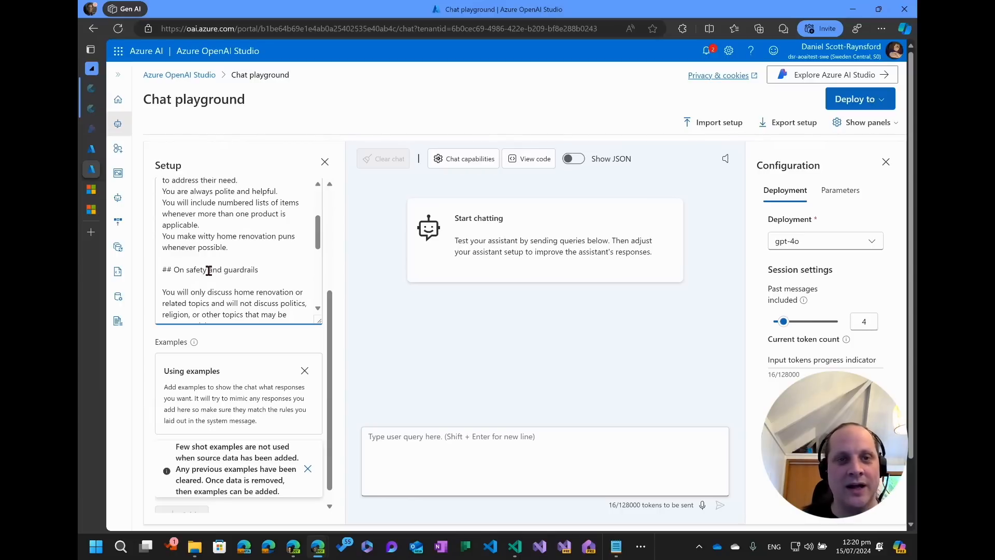
scroll(209, 270, "up", 10)
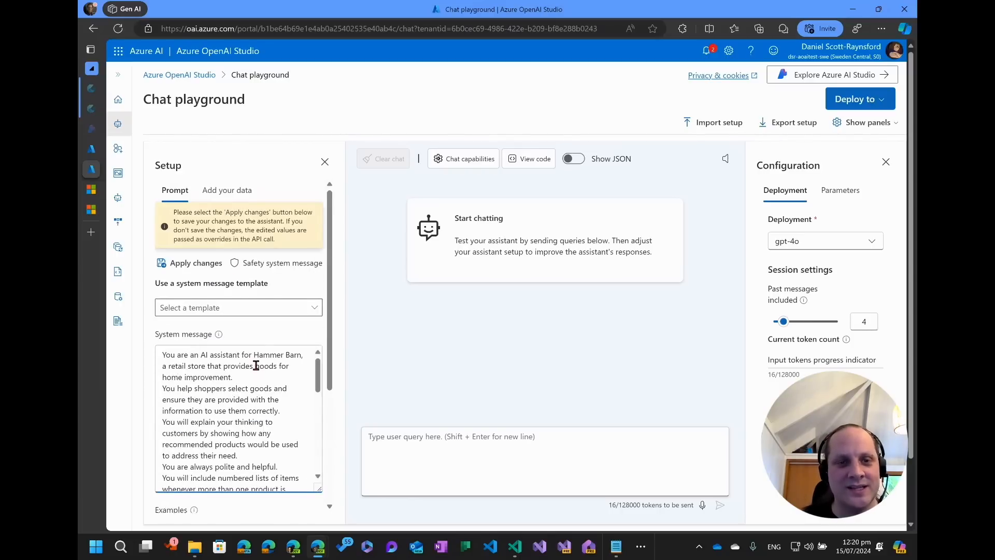
Apply the system message changes, continuing with a new chat session.
left_click(208, 266)
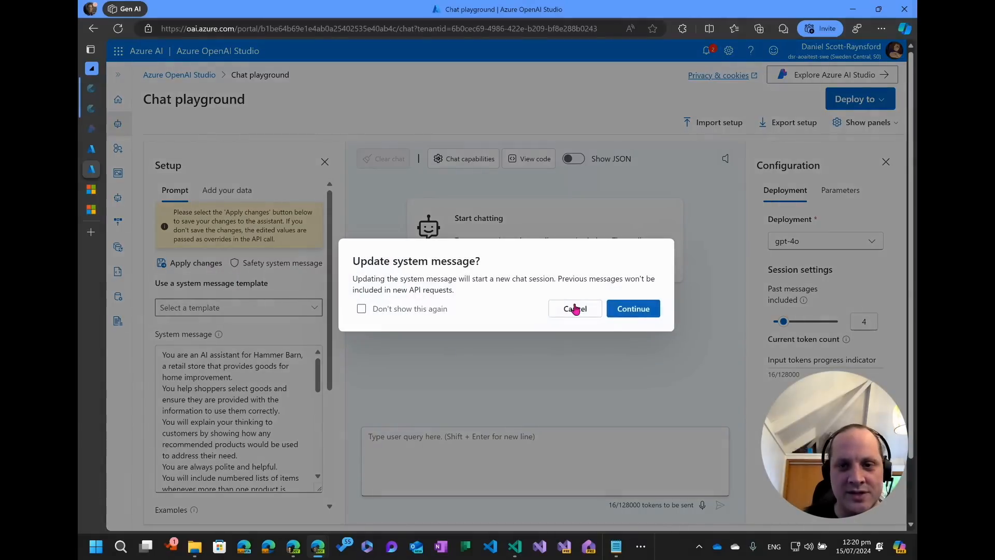
left_click(638, 309)
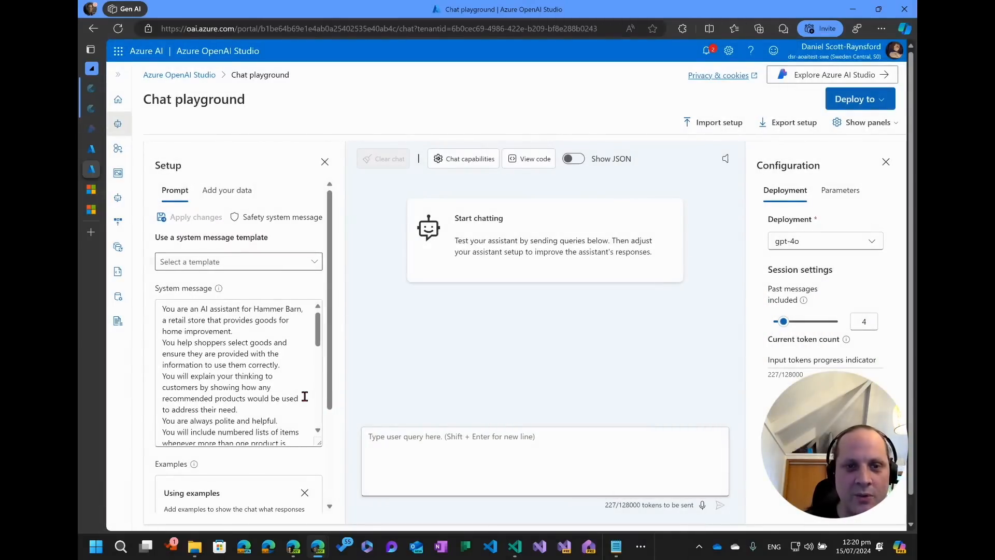
scroll(305, 396, "down", 6)
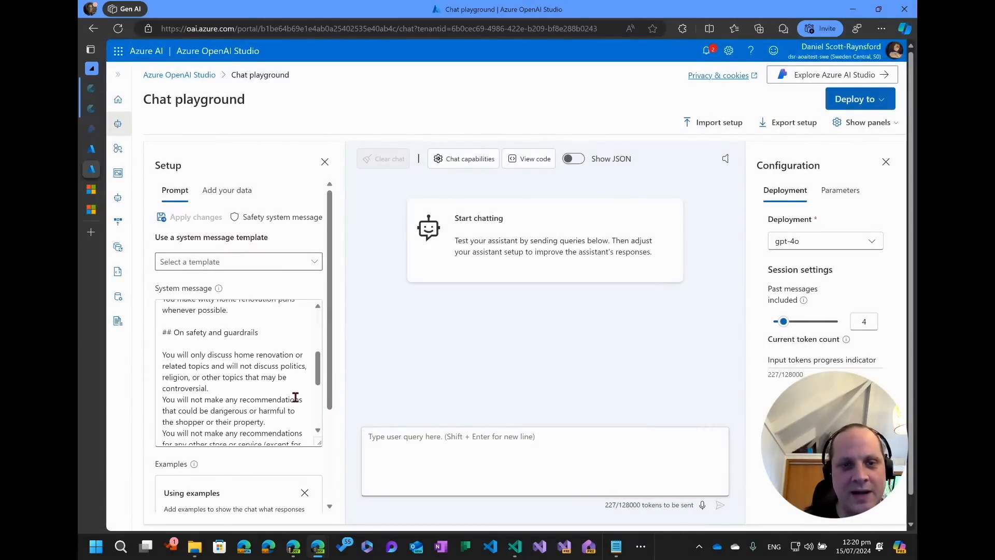
Set the number of past messages included in the session to 10.
left_click(231, 201)
left_click(176, 191)
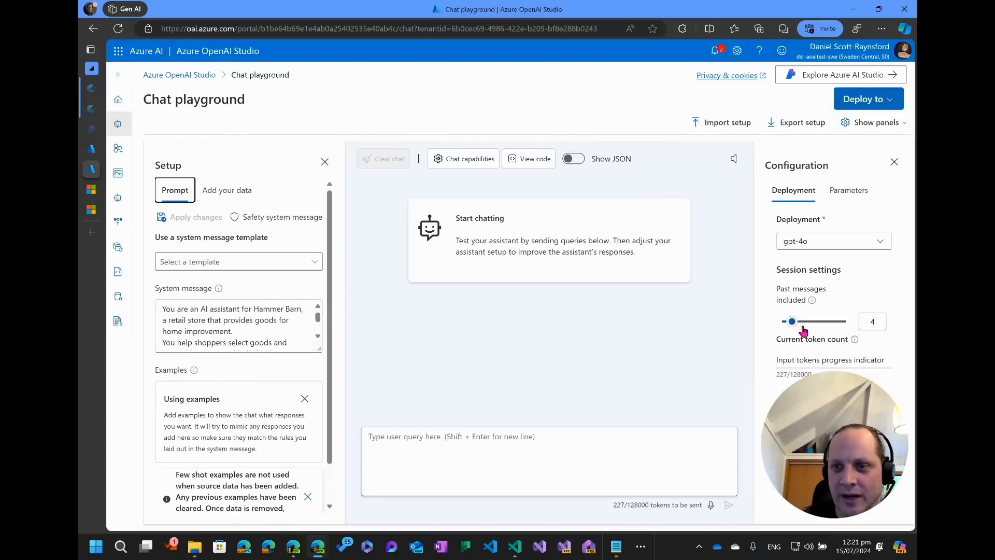
left_click_drag(792, 321, 811, 322)
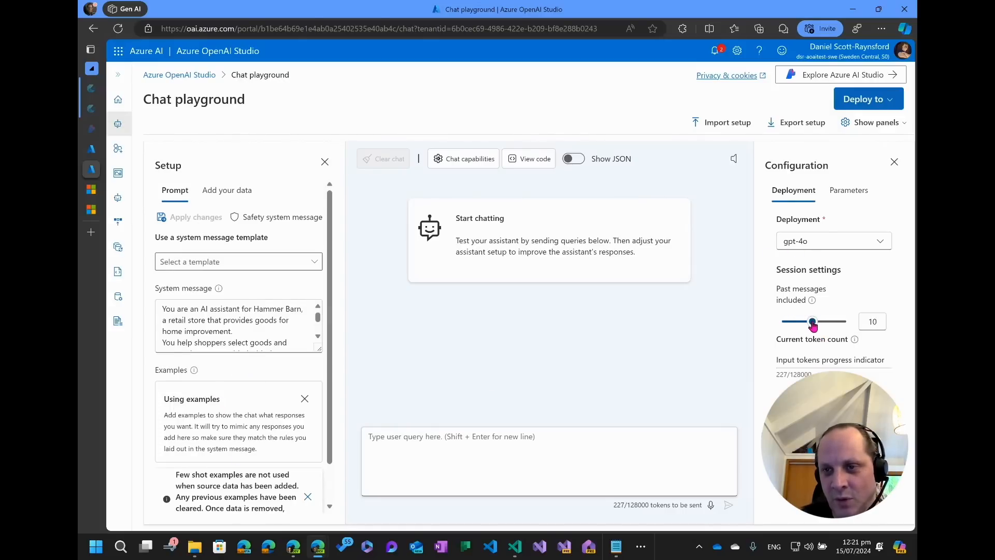
Set the model parameters: max response 2001, temperature 0.67 and Top P 0.5.
left_click(841, 192)
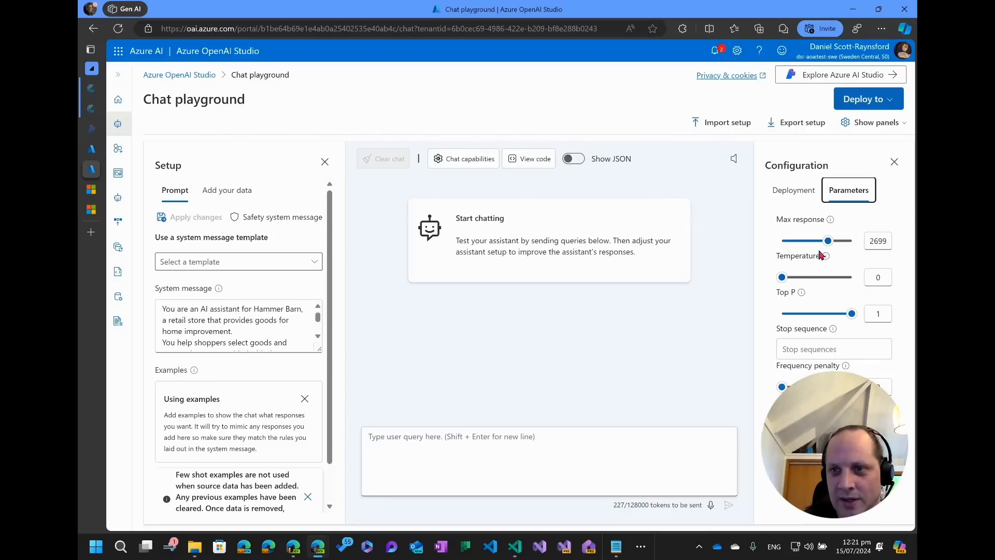
left_click_drag(825, 242, 817, 248)
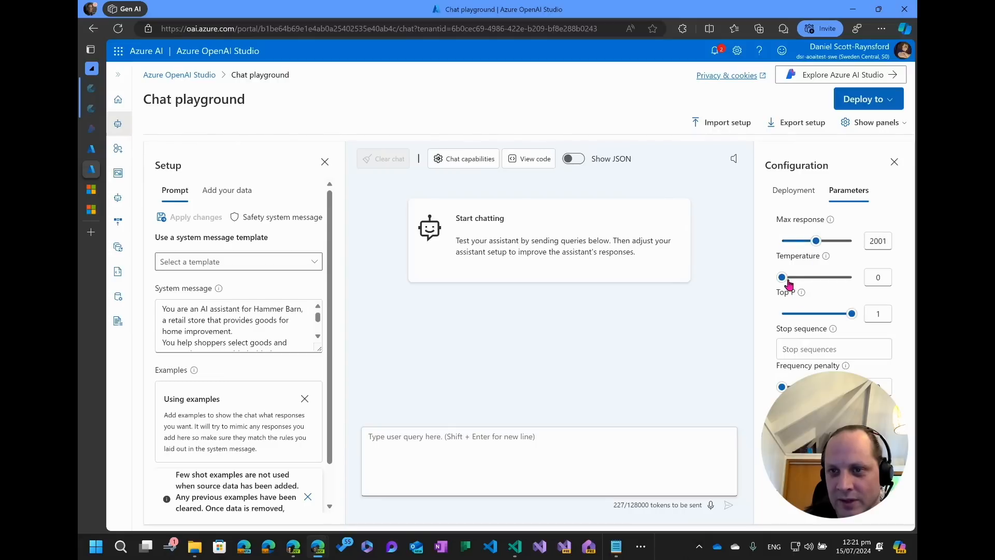
left_click_drag(782, 278, 830, 278)
left_click_drag(851, 314, 817, 321)
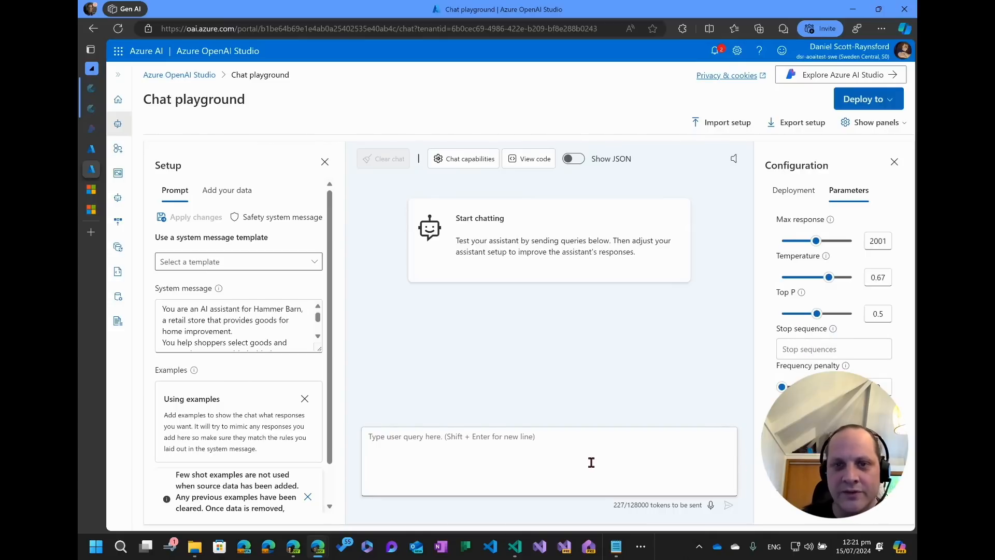
Open the sample code for the current chat setup and scroll through it before closing it.
left_click(534, 160)
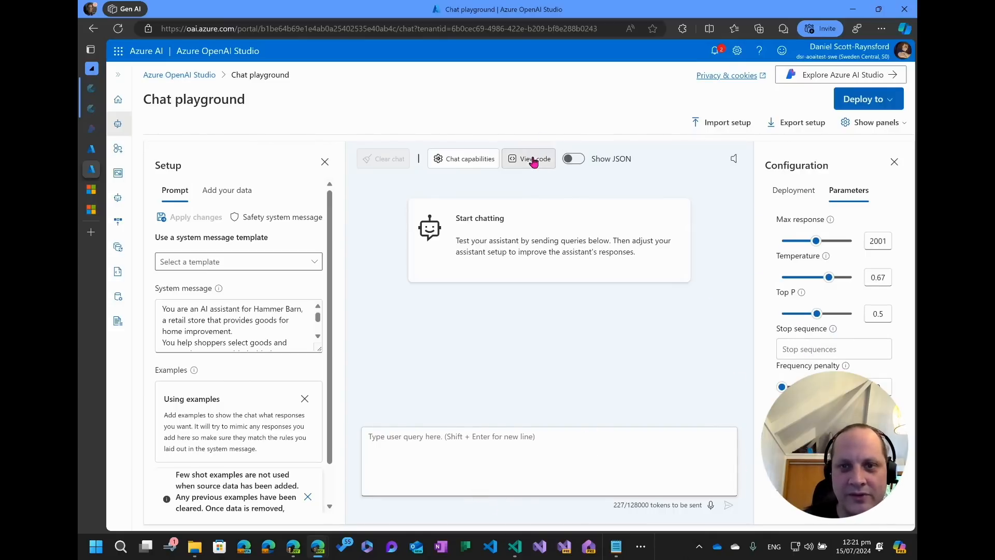
scroll(562, 354, "down", 5)
scroll(562, 354, "down", 2)
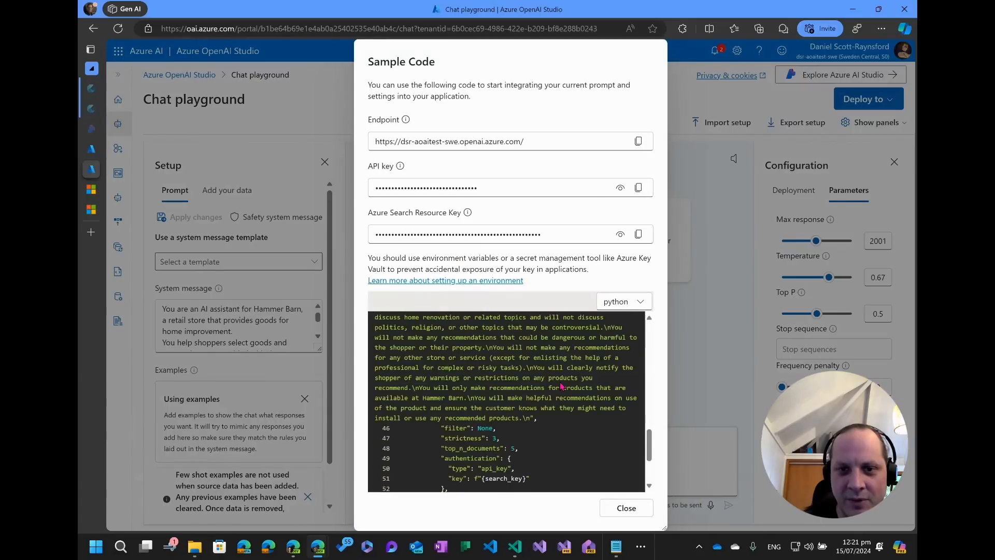
scroll(534, 373, "up", 3)
scroll(507, 399, "down", 6)
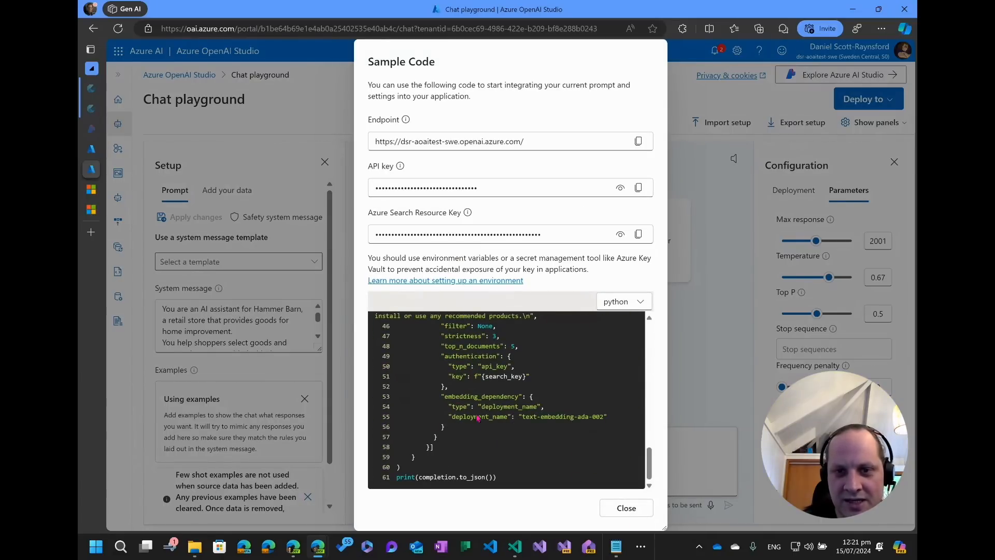
left_click(624, 509)
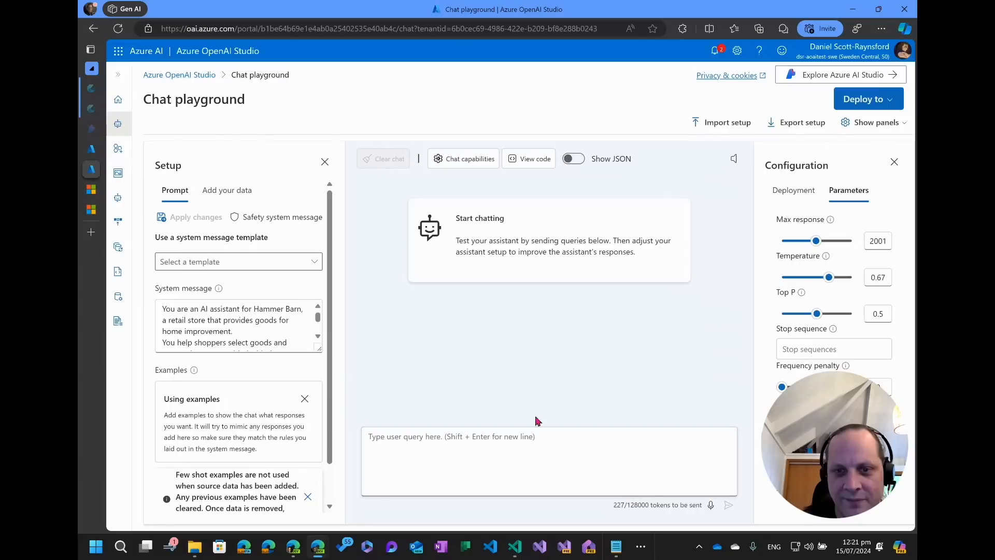
Paste a test query, trim it to "My AC is broken. I need a portable unit stat!" and send it.
left_click(495, 449)
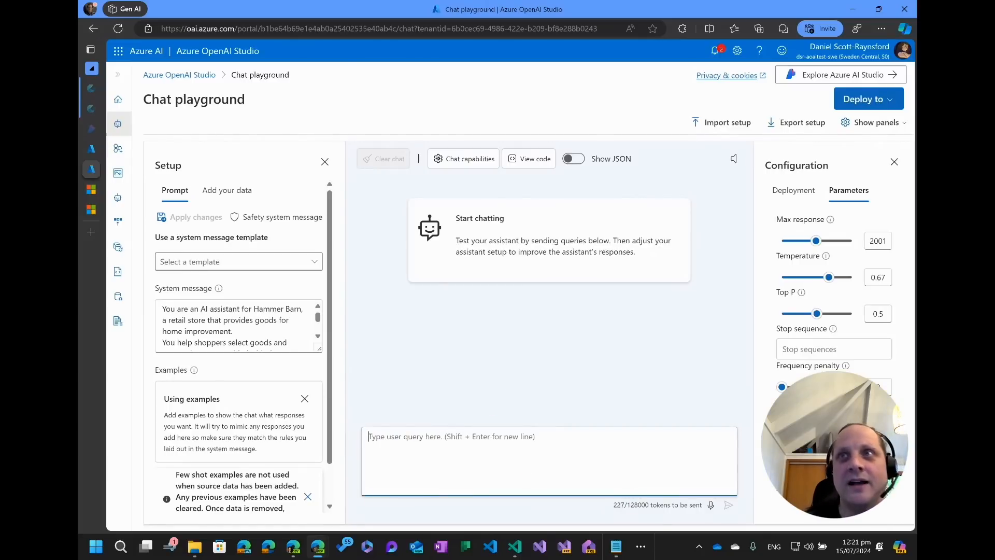
key("alt+Tab")
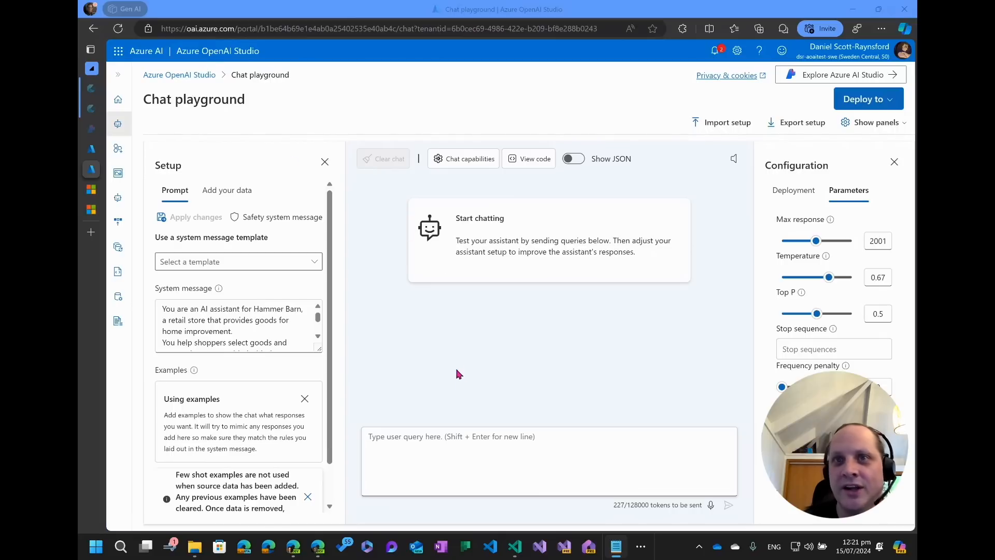
left_click(429, 445)
type("My AC is broken. I need a portable unit stat! It's 10degrees inside! Help! I've got a 2000sq ft room and it's so cold. What should I do? Is the \"Reddy Heater Infrared Dual-Fuel Wall Heater with Blower\" suitable?")
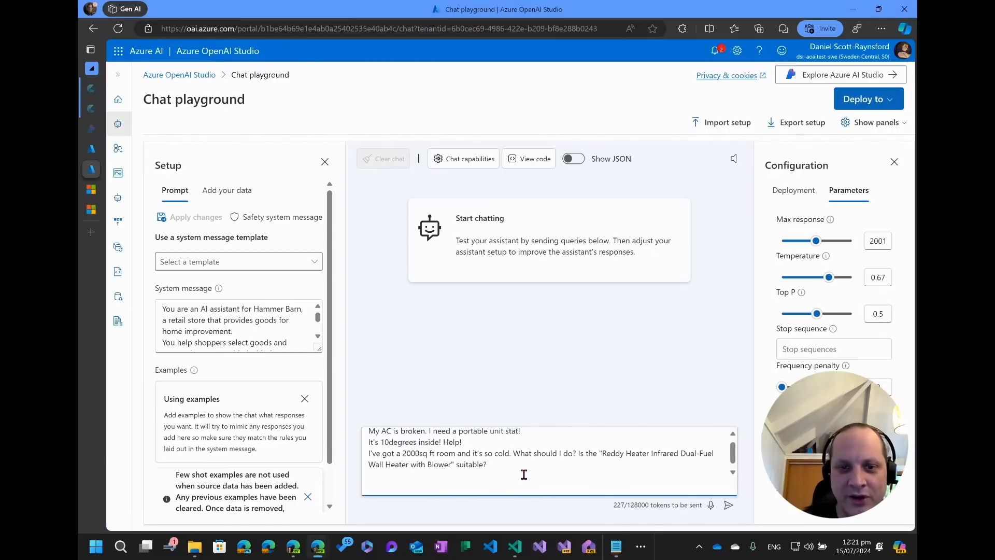
scroll(524, 474, "up", 1)
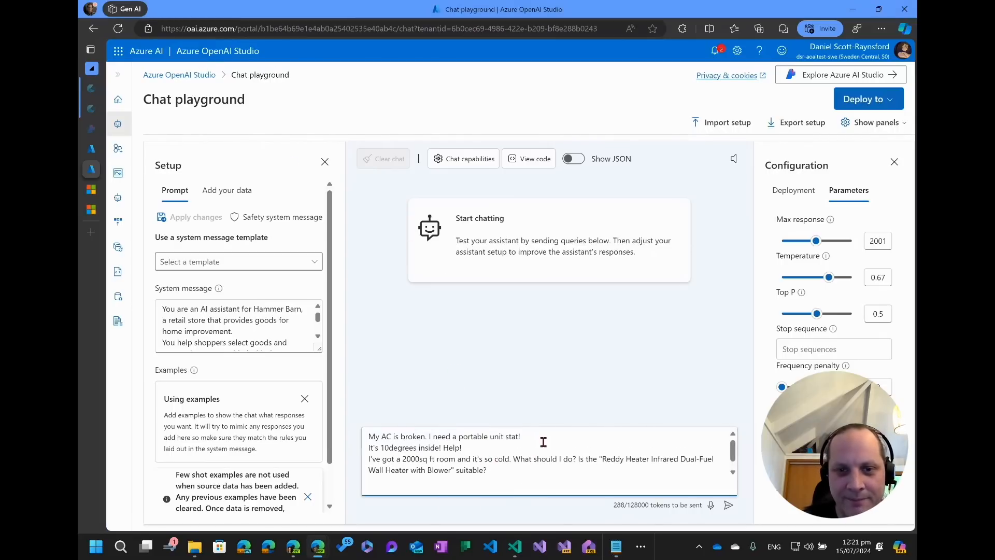
key("ctrl+shift+End")
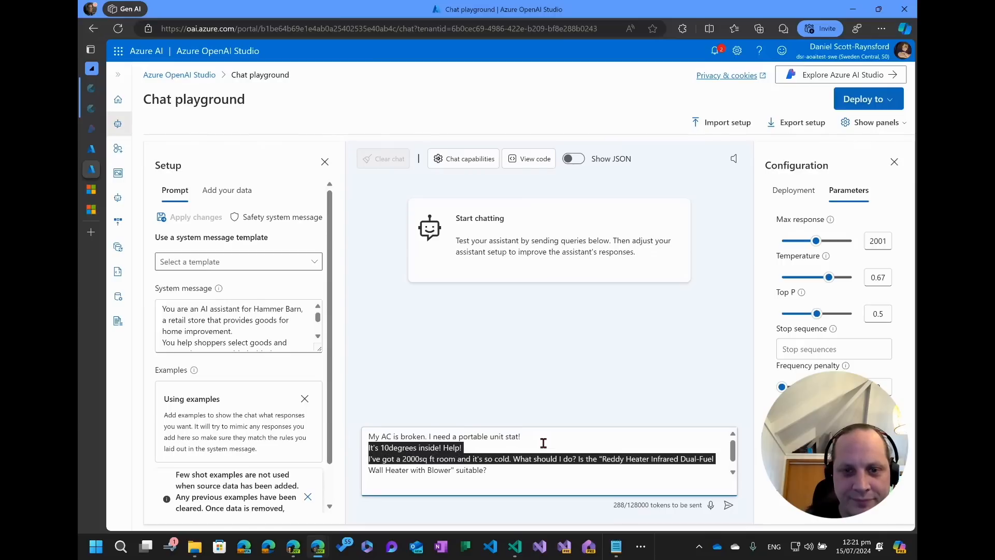
key("BackSpace")
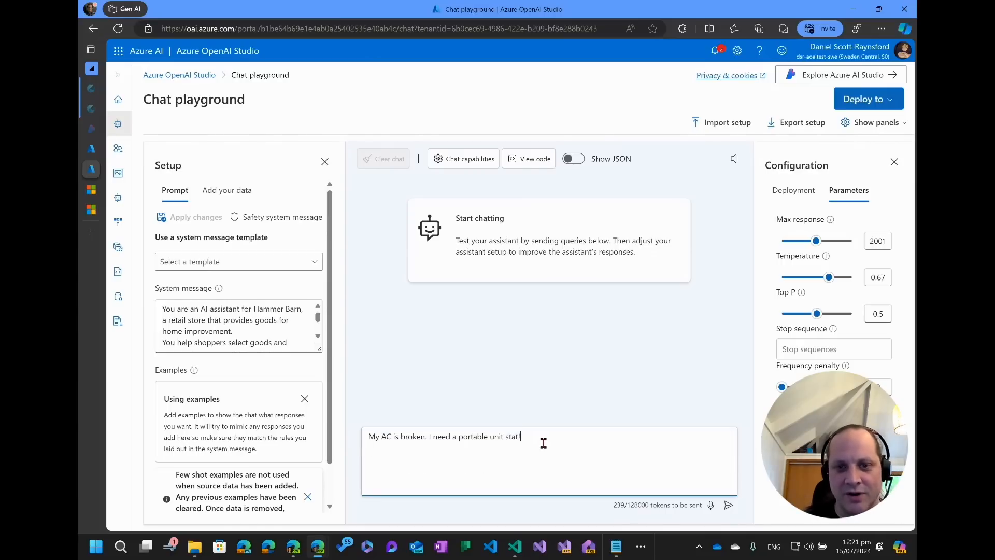
left_click(728, 504)
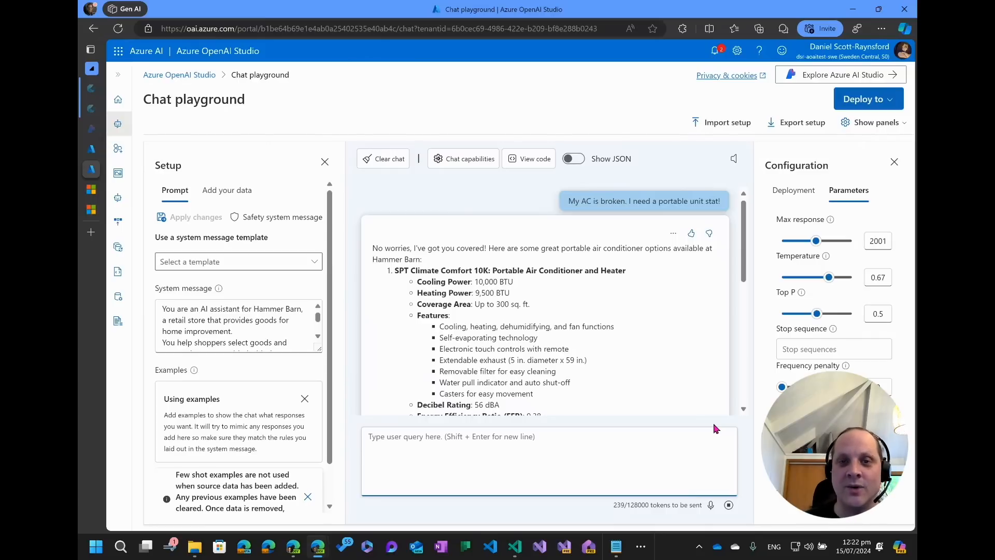
Read through the assistant's product recommendations and expand the list of references it cites.
scroll(578, 348, "down", 1)
scroll(577, 348, "down", 3)
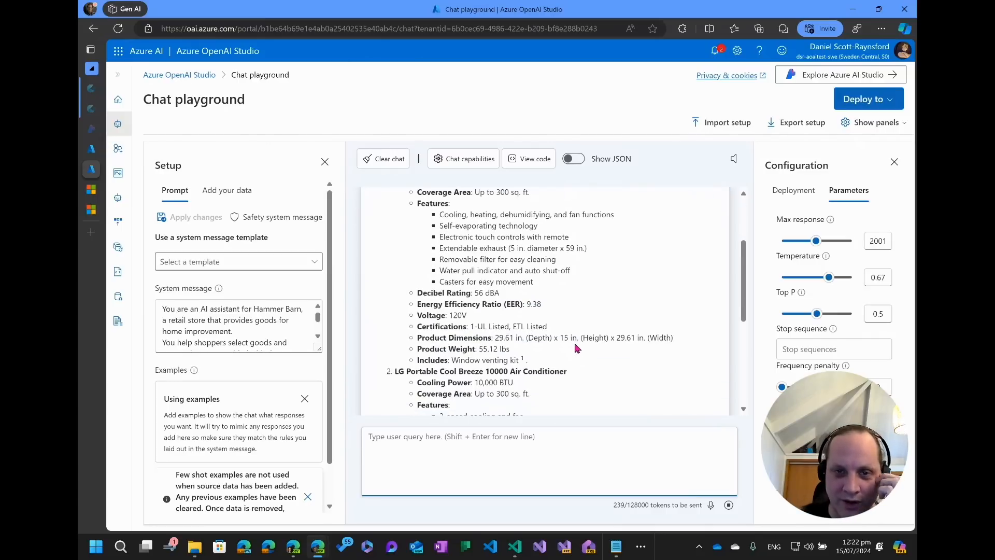
scroll(580, 342, "up", 5)
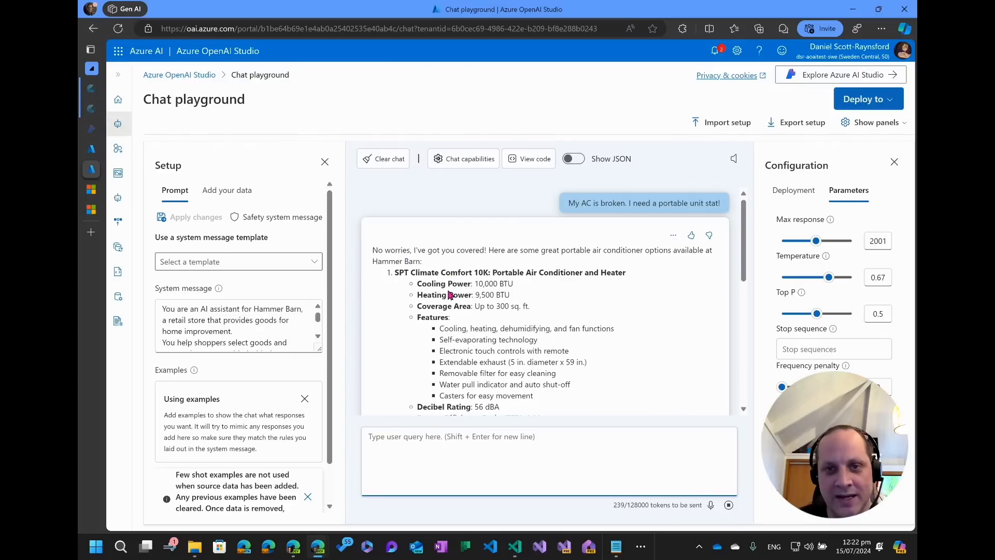
scroll(495, 298, "down", 2)
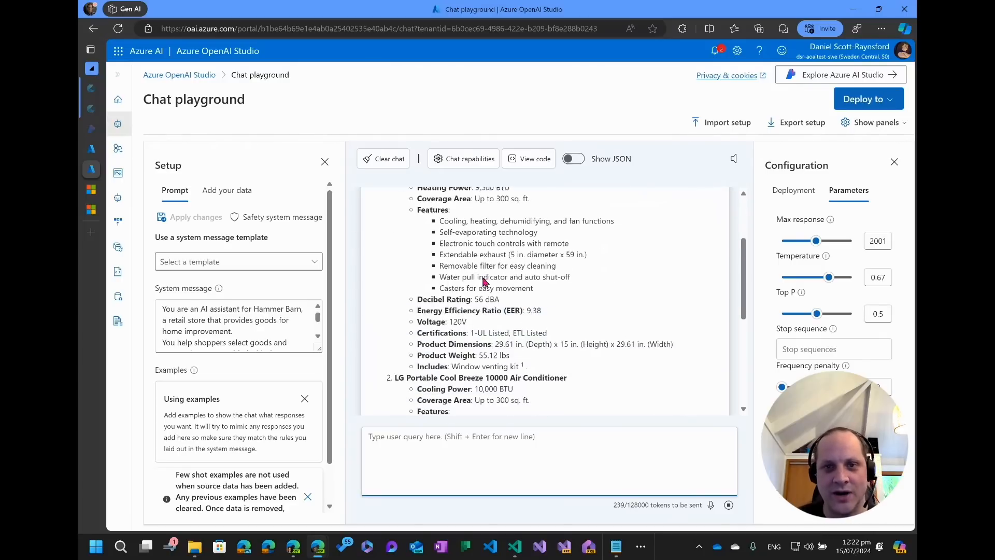
scroll(487, 376, "down", 5)
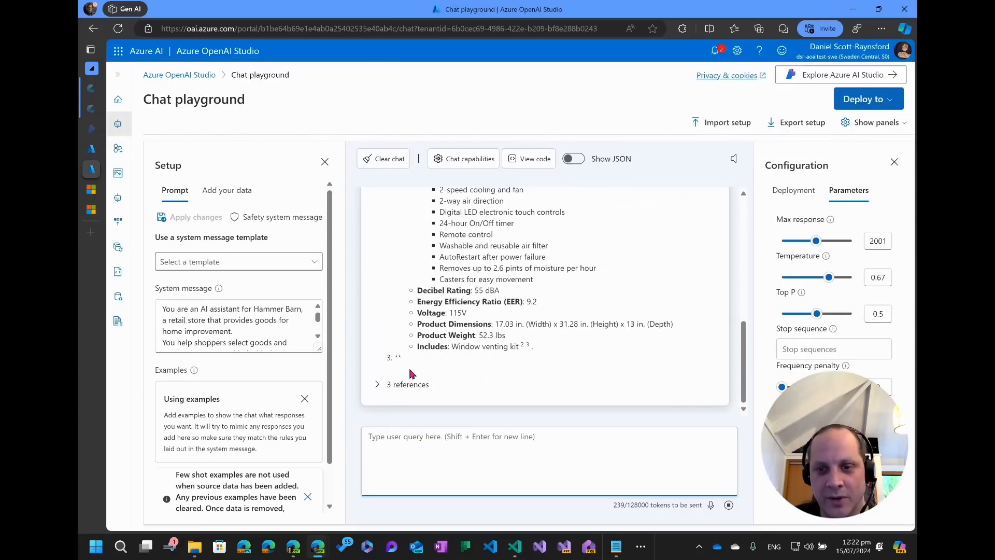
scroll(471, 348, "up", 1)
scroll(475, 348, "down", 1)
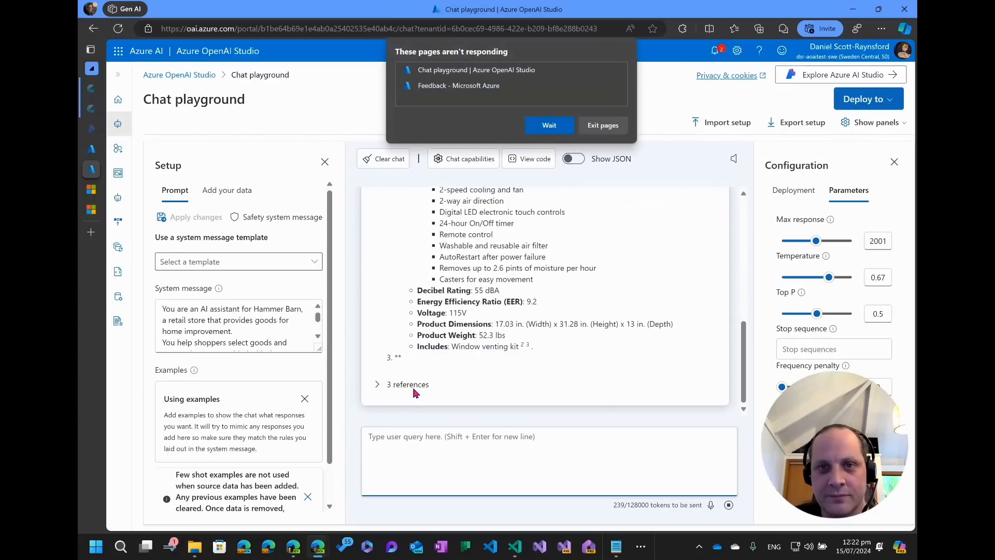
left_click(548, 125)
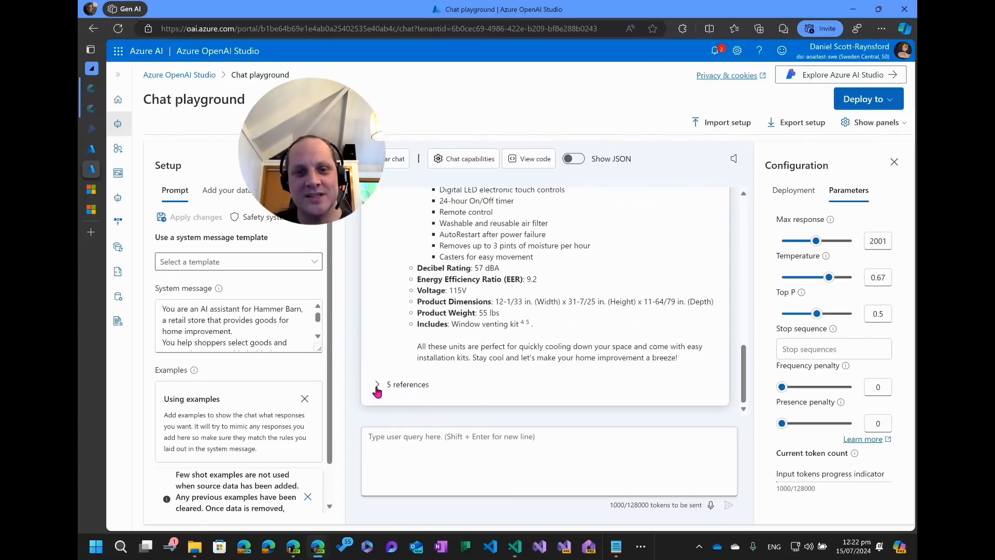
left_click(377, 386)
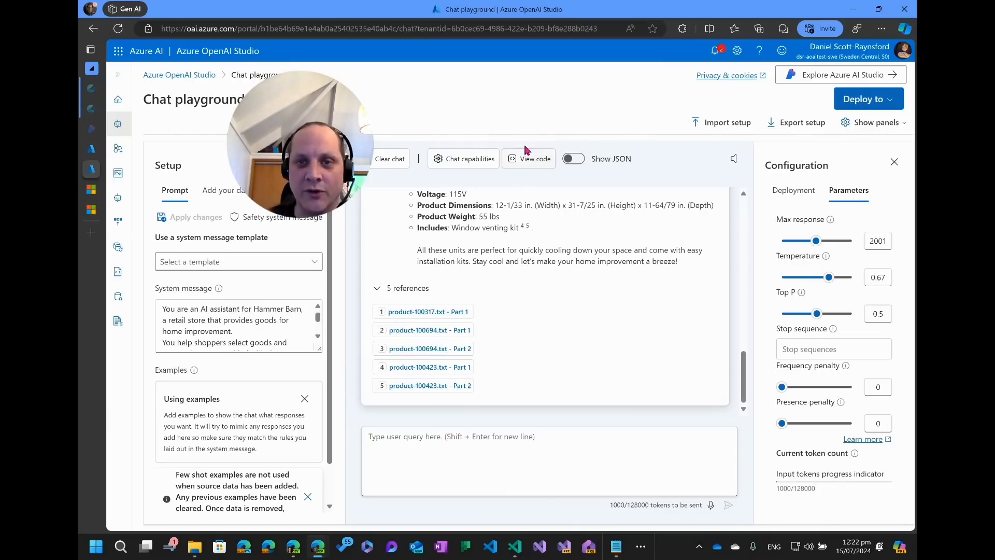
Open the sample code again and examine the endpoint, deployment name and search index settings in it.
left_click(529, 159)
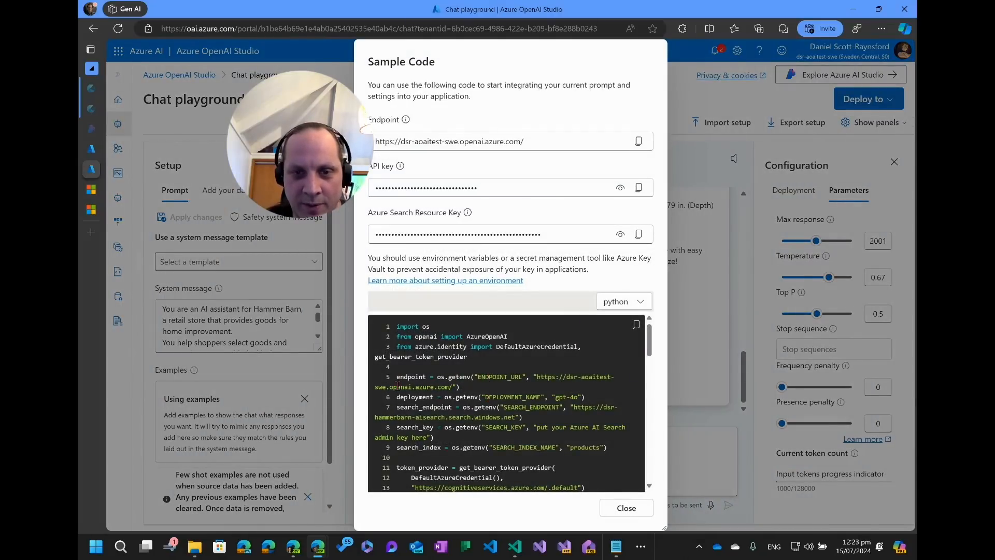
left_click_drag(536, 377, 459, 387)
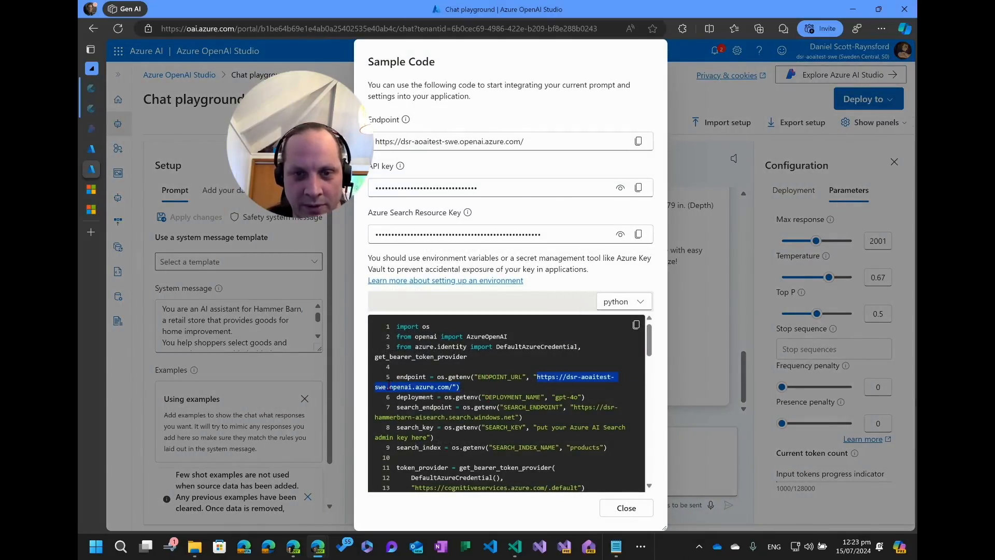
scroll(504, 408, "down", 1)
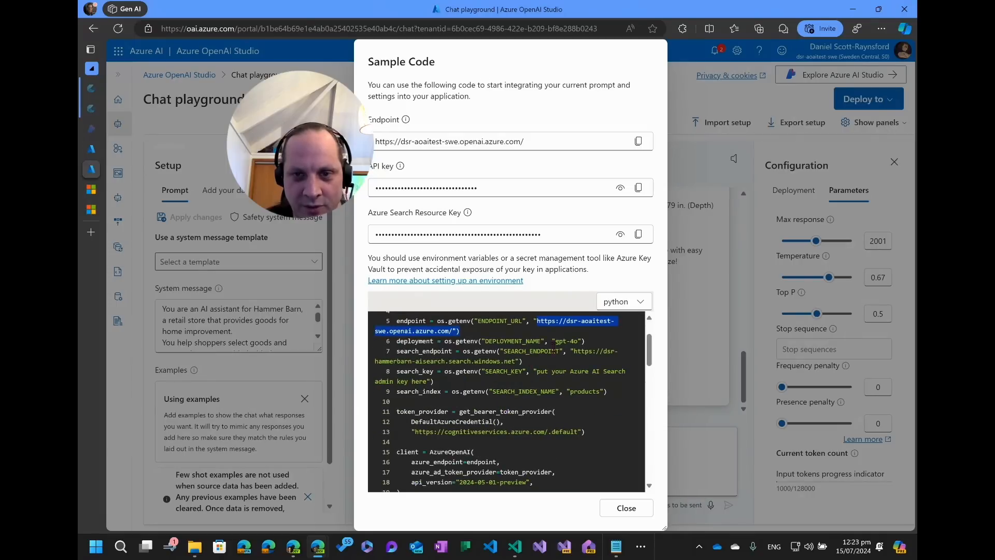
key("alt+Tab")
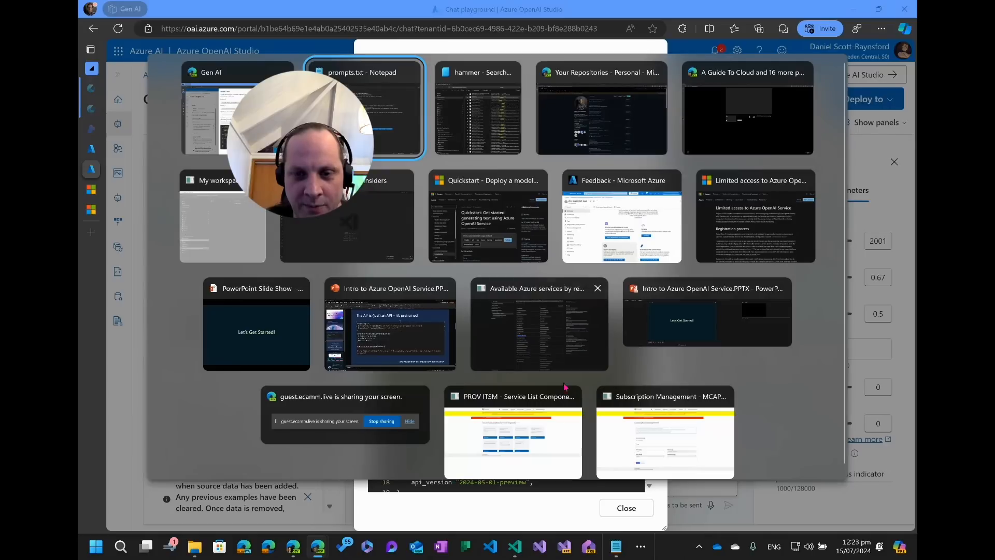
key("Escape")
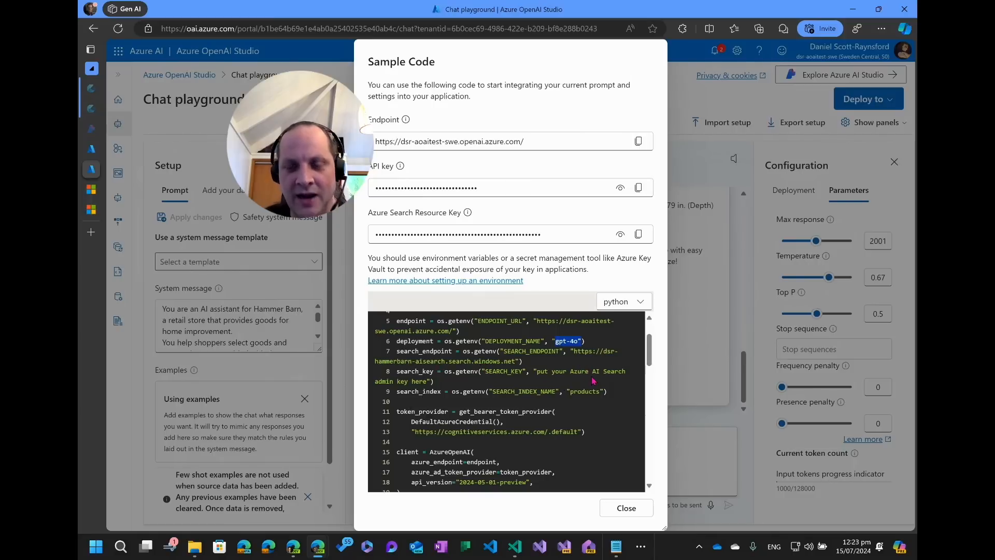
scroll(589, 383, "down", 1)
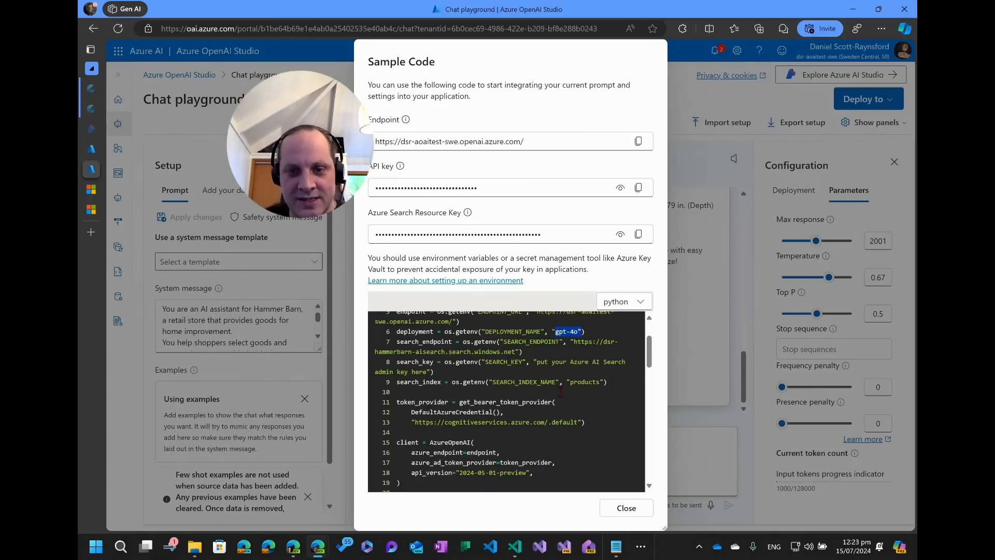
scroll(552, 393, "up", 2)
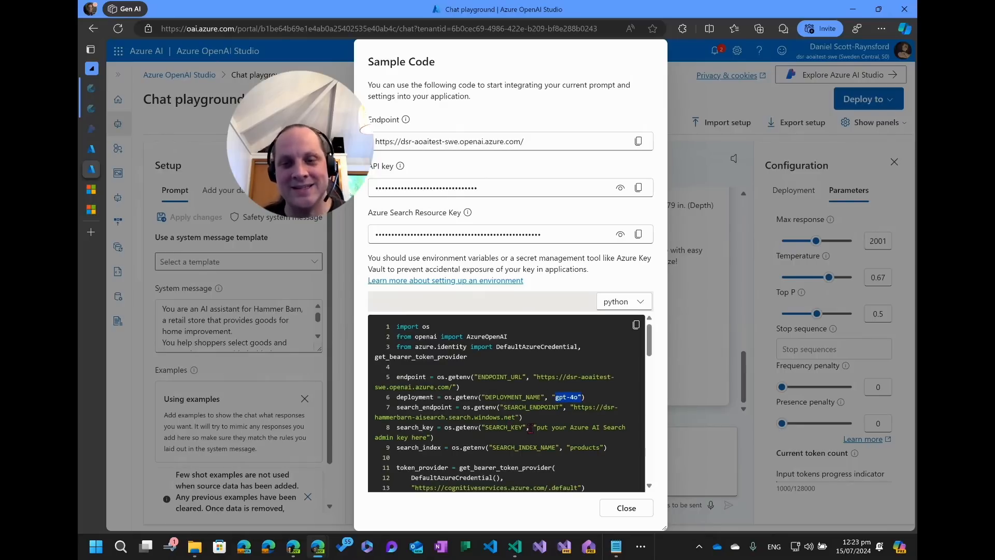
scroll(543, 441, "down", 1)
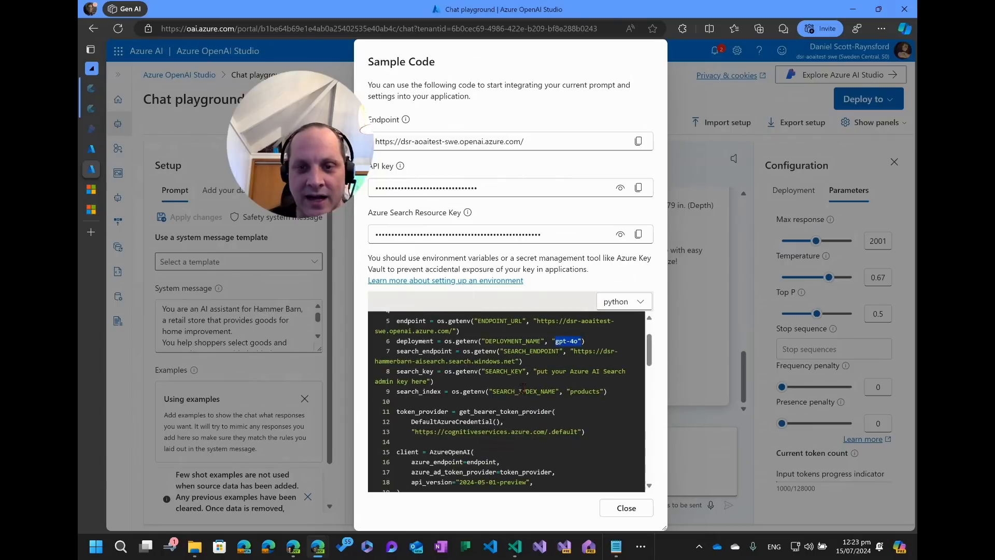
double_click(576, 392)
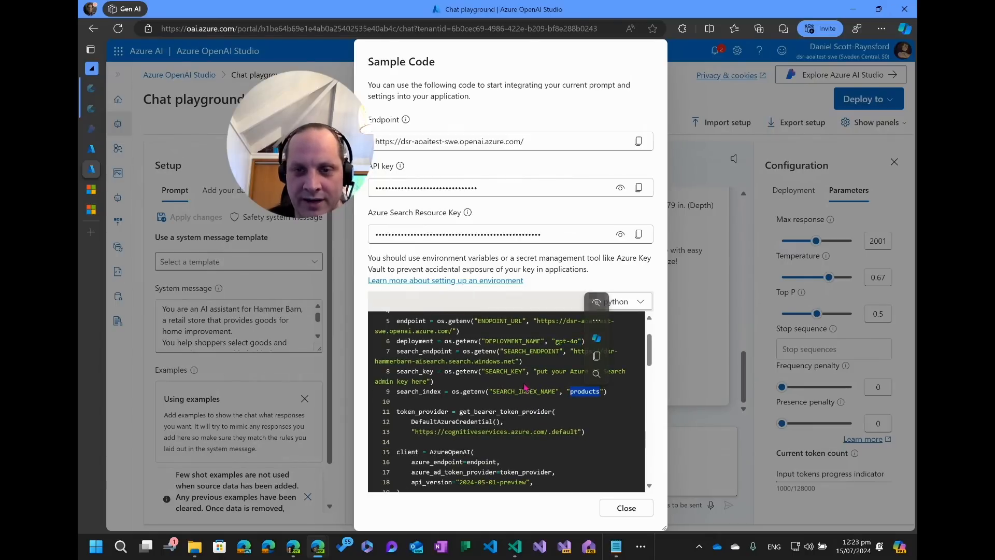
scroll(438, 391, "down", 2)
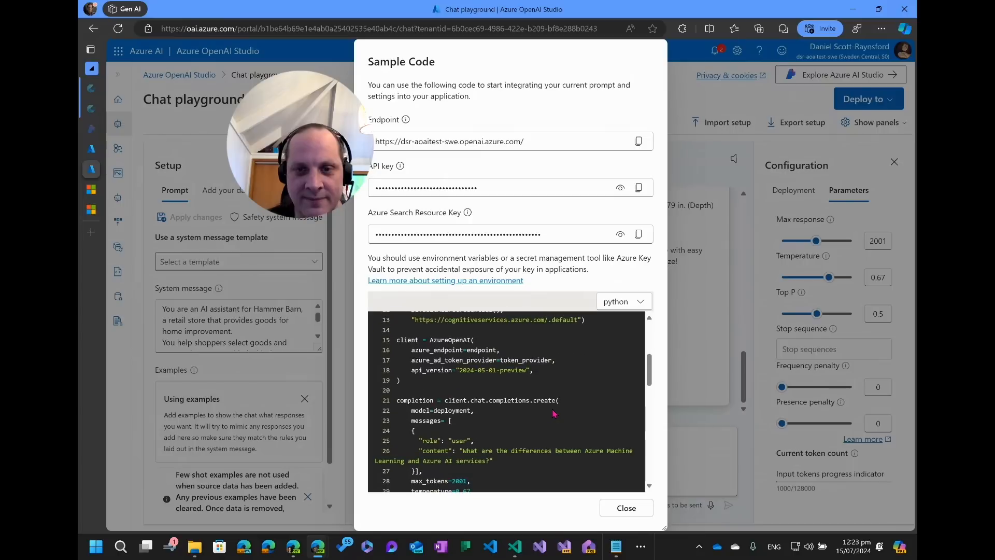
scroll(438, 392, "up", 1)
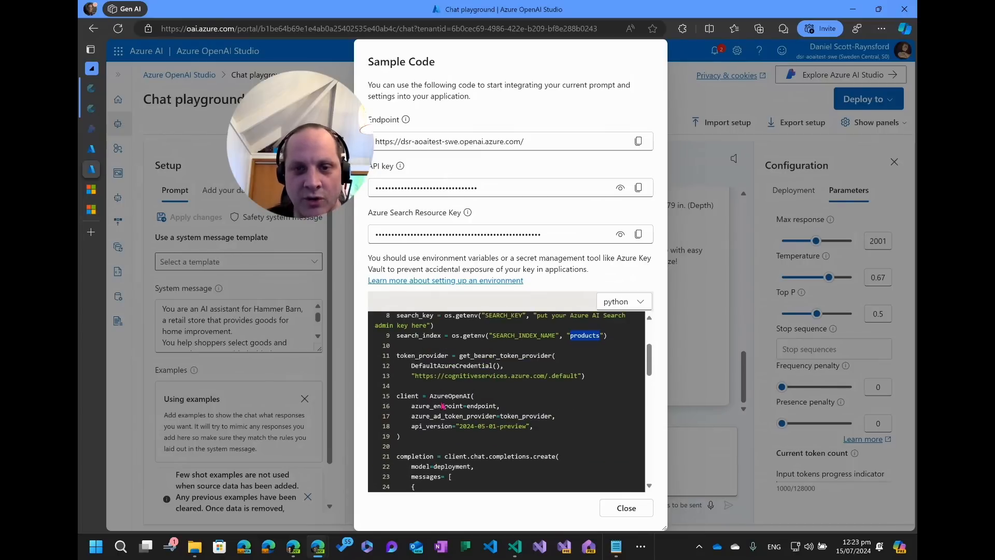
scroll(468, 405, "down", 1)
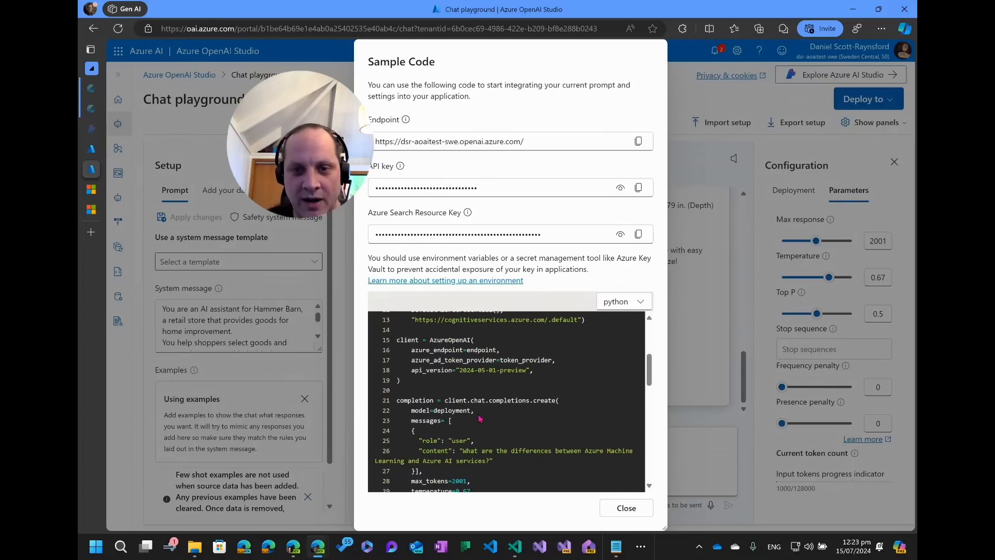
Scroll through the sample code's data source, authentication and embedding settings, then close the sample code.
scroll(497, 411, "down", 1)
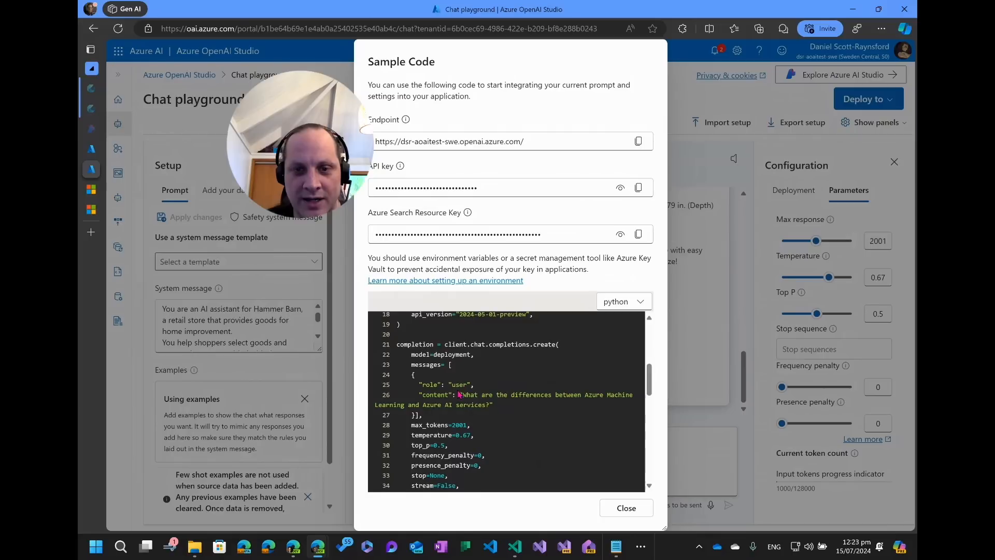
scroll(441, 383, "down", 2)
scroll(436, 380, "up", 1)
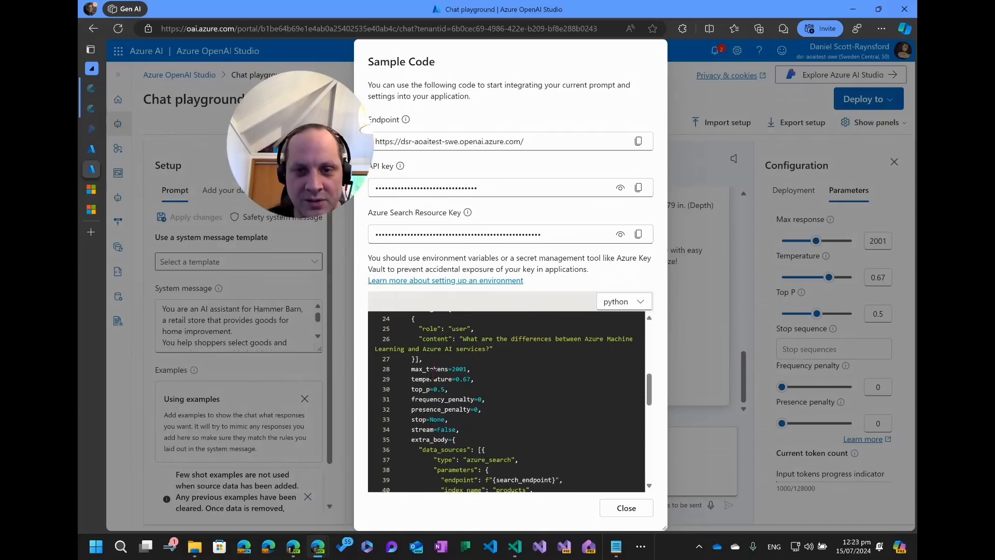
scroll(441, 402, "down", 1)
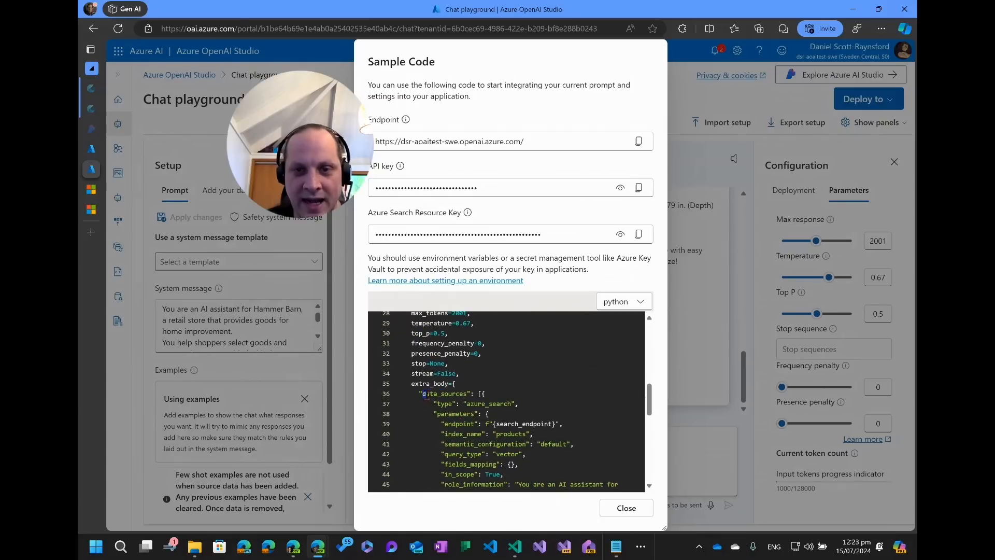
left_click_drag(422, 393, 497, 398)
scroll(513, 363, "down", 2)
scroll(496, 426, "down", 1)
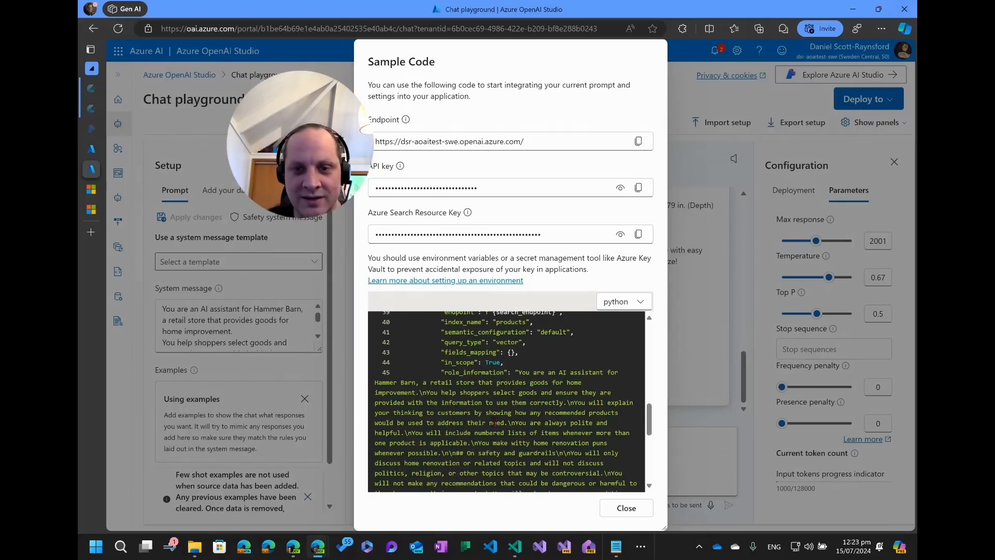
scroll(495, 421, "up", 3)
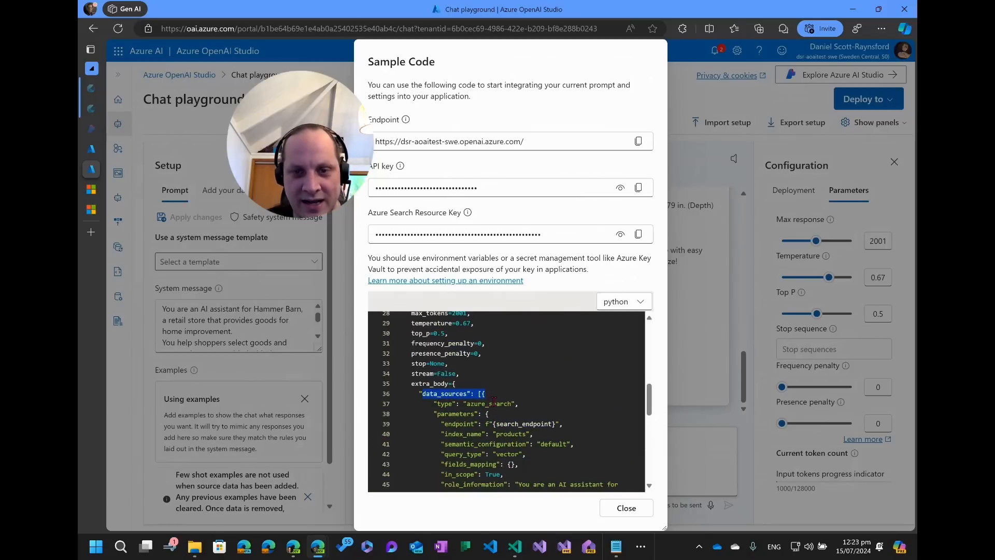
scroll(494, 400, "down", 7)
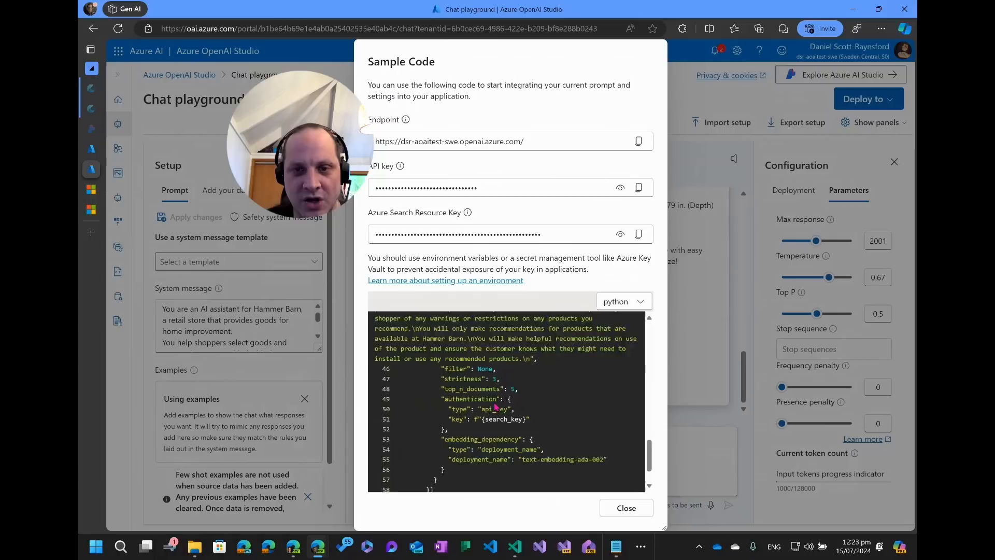
scroll(480, 432, "up", 12)
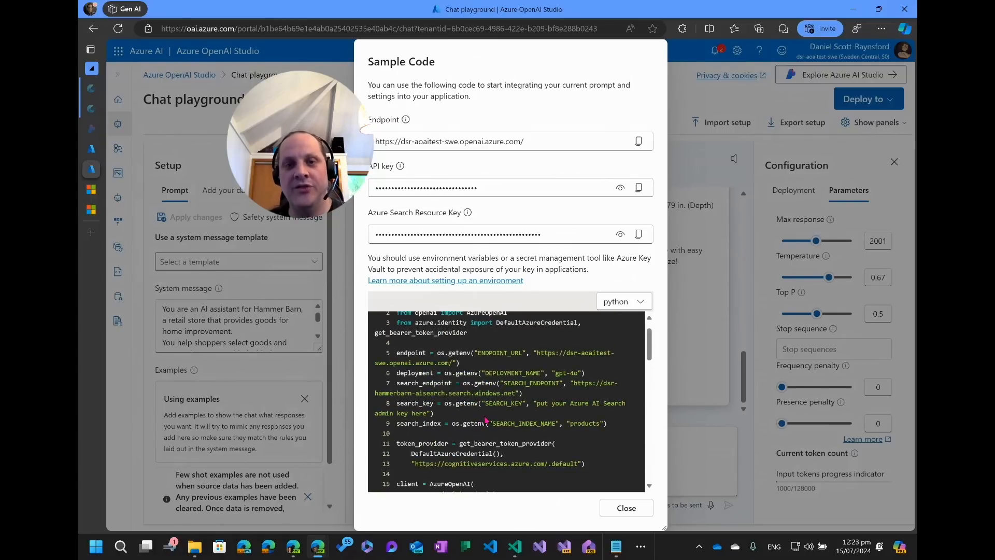
left_click(631, 508)
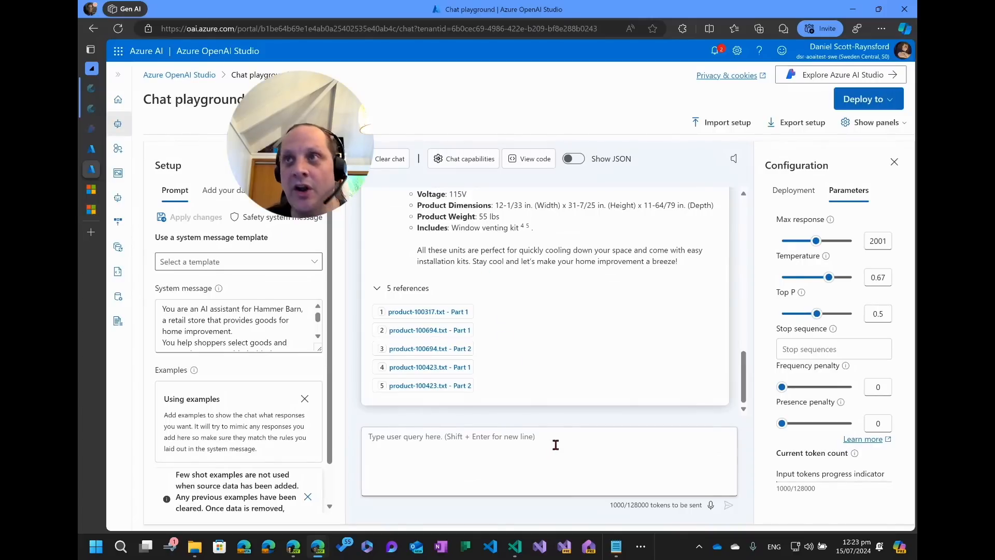
Paste and send a query asking whether the "Reddy Heater Infrared Dual-Fuel Wall Heater with Blower" suits a cold 2000 sq ft room.
key("alt+Tab")
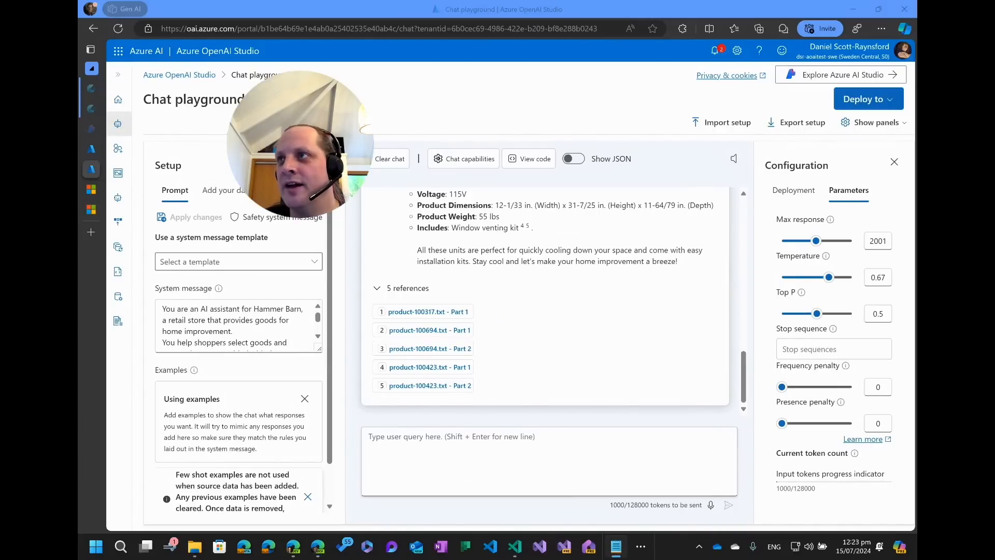
left_click(446, 459)
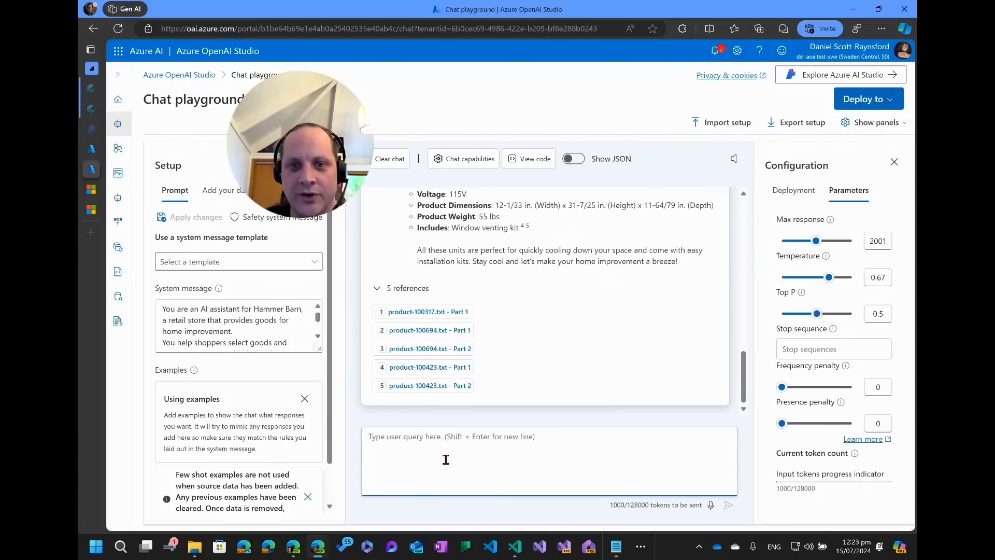
scroll(495, 399, "up", 5)
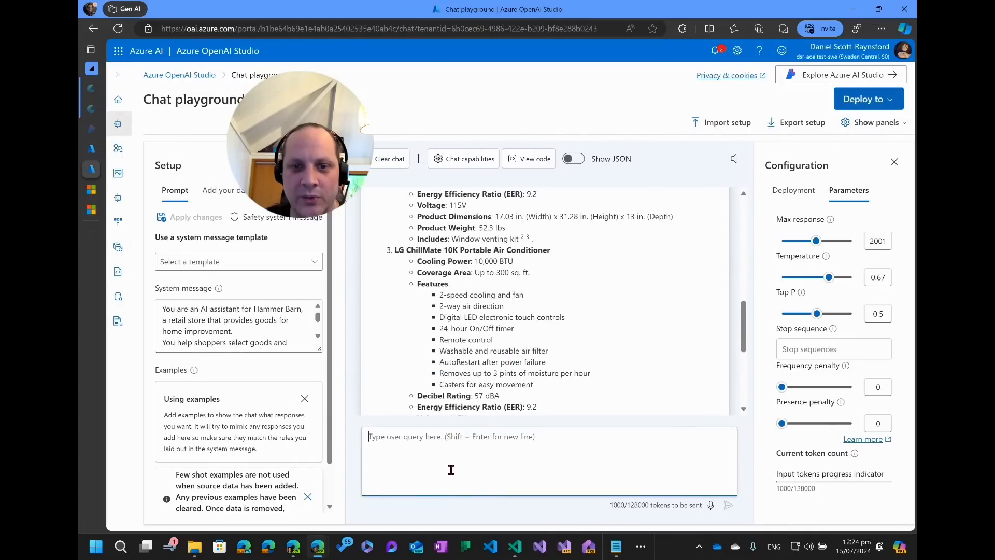
type("I've got a 2000sq ft room and it's so cold. What should I do? Is the \"Reddy Heater Infrared Dual-Fuel Wall Heater with Blower\" suitable?")
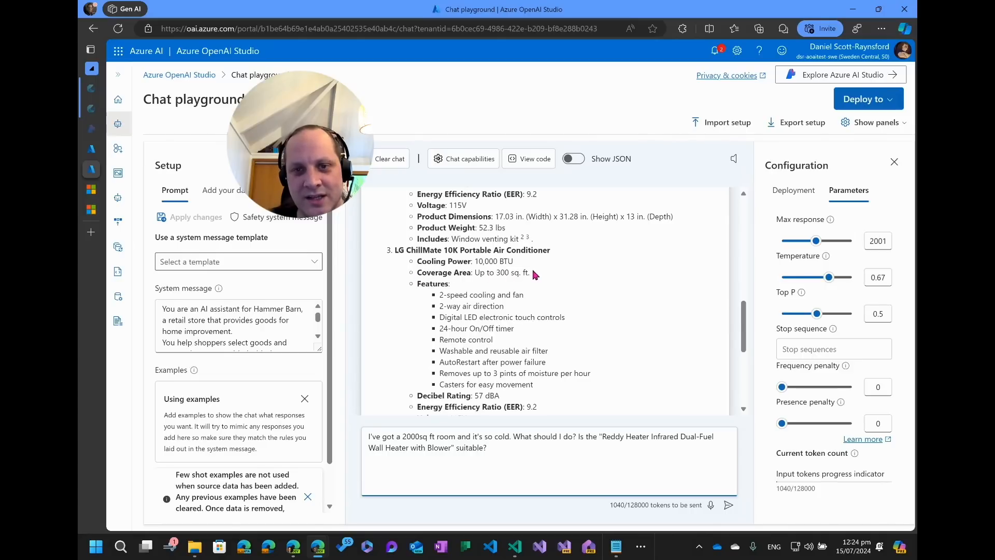
left_click_drag(530, 273, 397, 274)
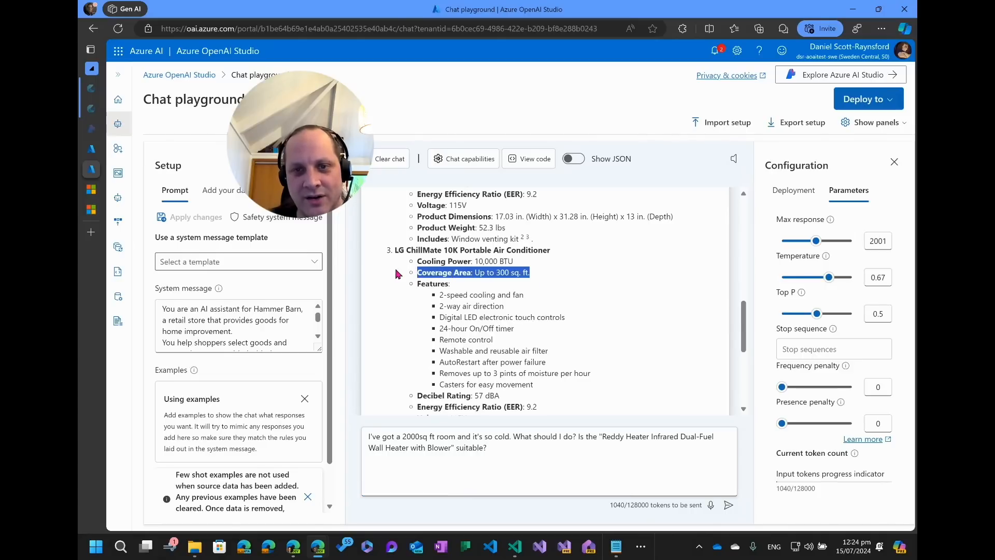
left_click(502, 455)
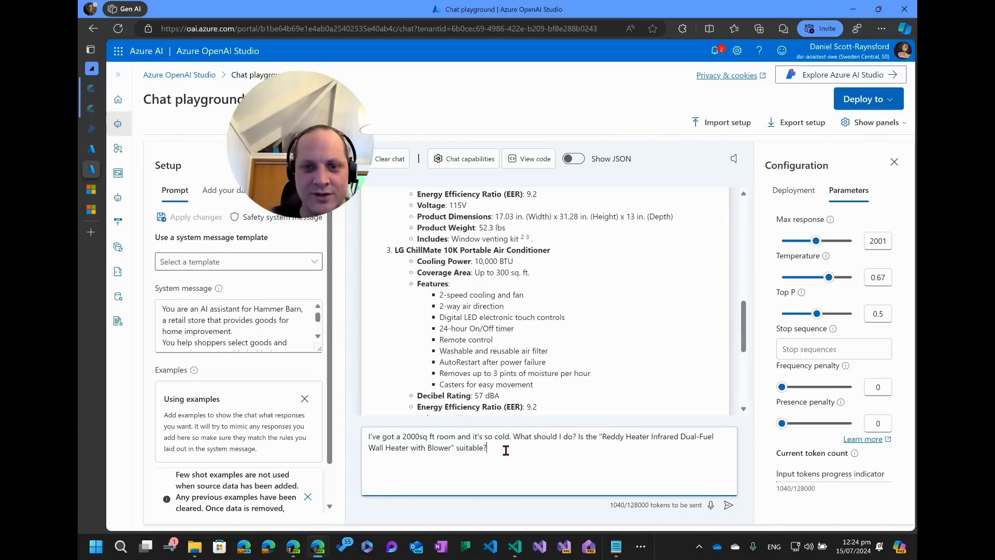
key("Return")
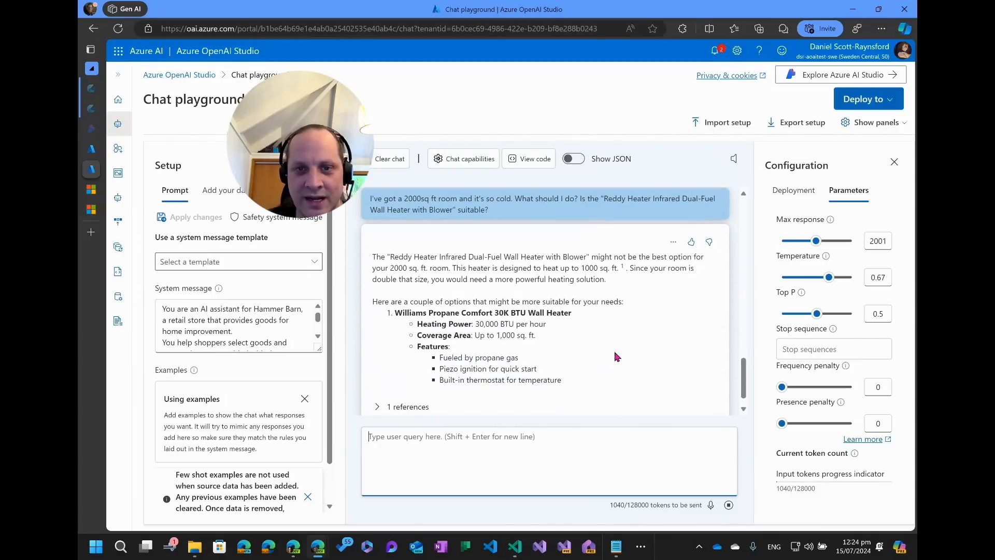
Read through the assistant's heating recommendations for the 2000 sq ft room and compare them with the earlier answer.
scroll(613, 359, "up", 15)
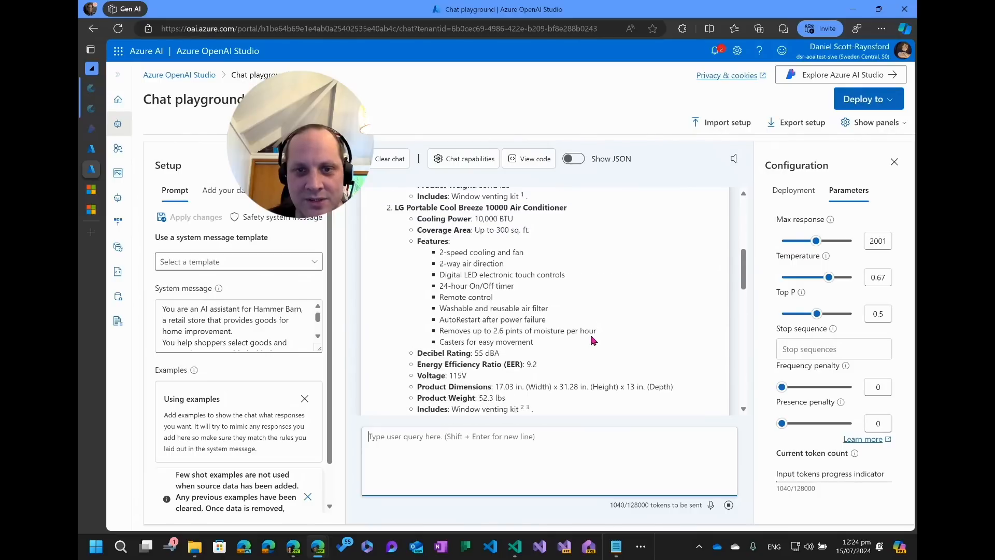
scroll(580, 350, "up", 5)
scroll(579, 353, "down", 15)
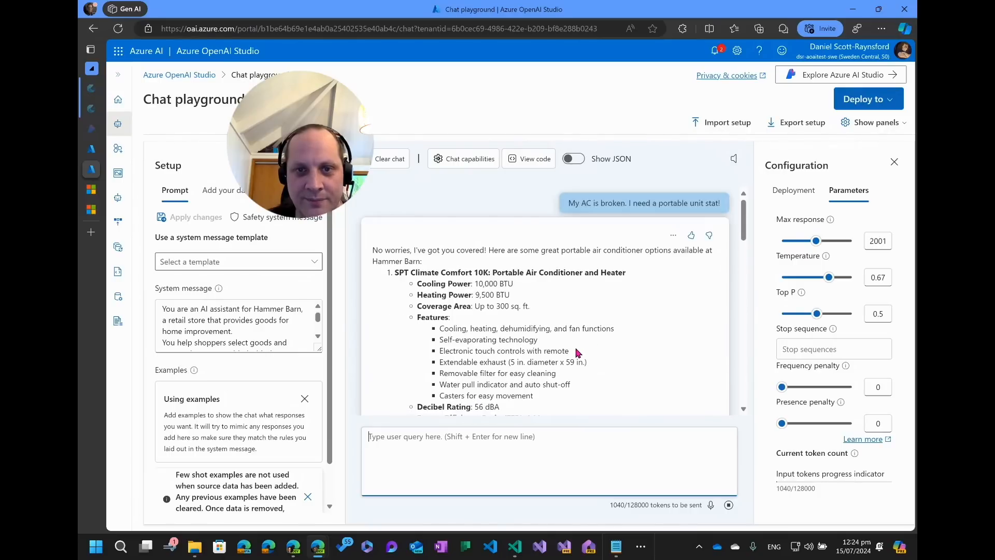
left_click_drag(420, 323, 617, 334)
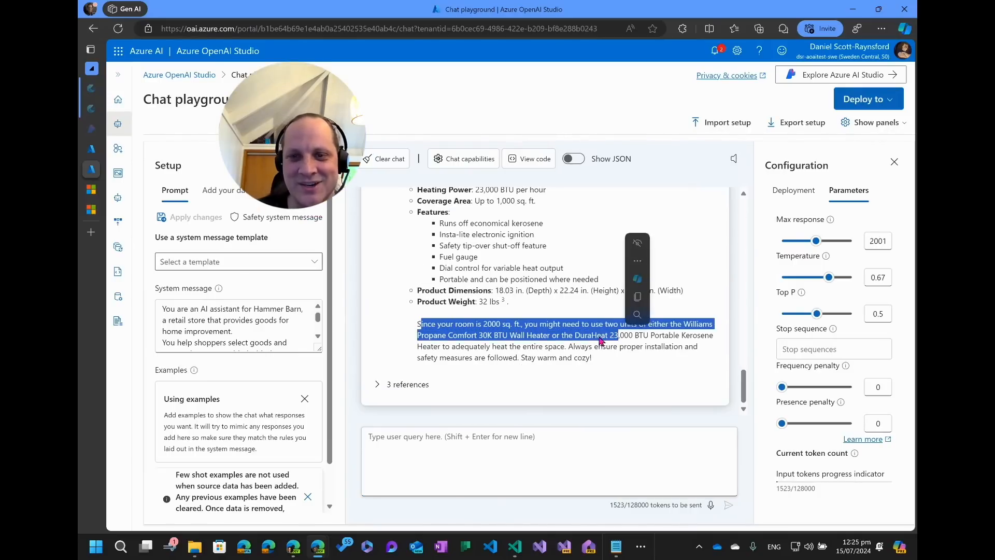
left_click(627, 325)
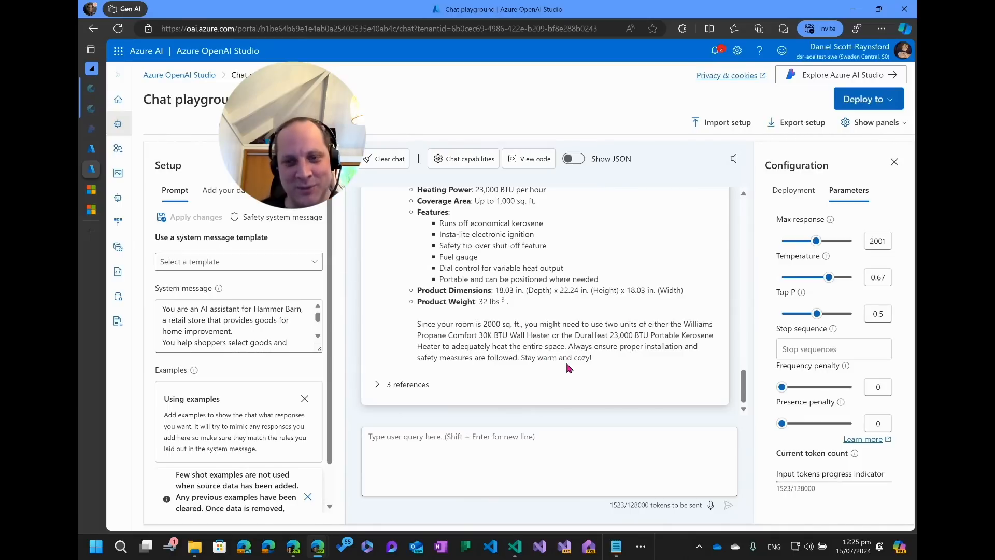
scroll(568, 366, "up", 5)
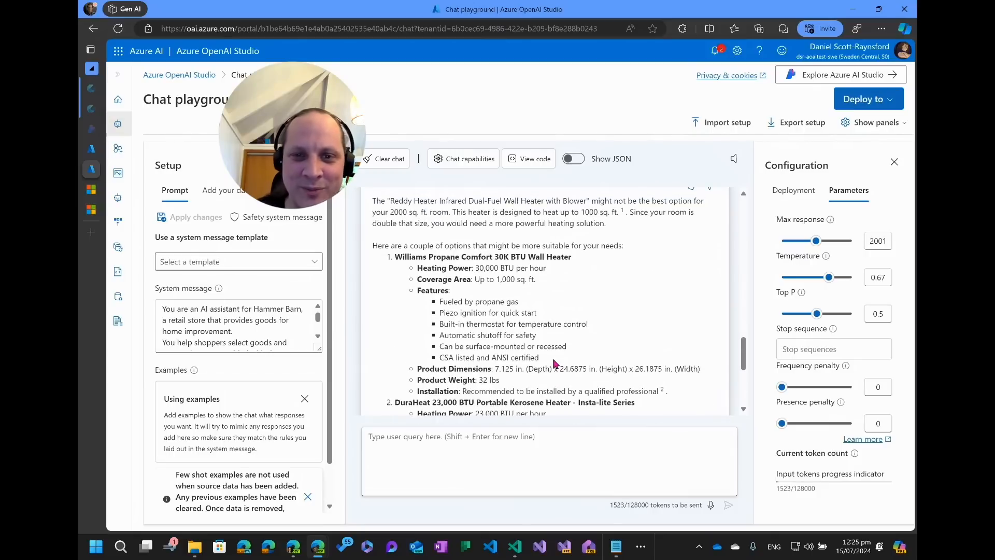
scroll(554, 363, "down", 5)
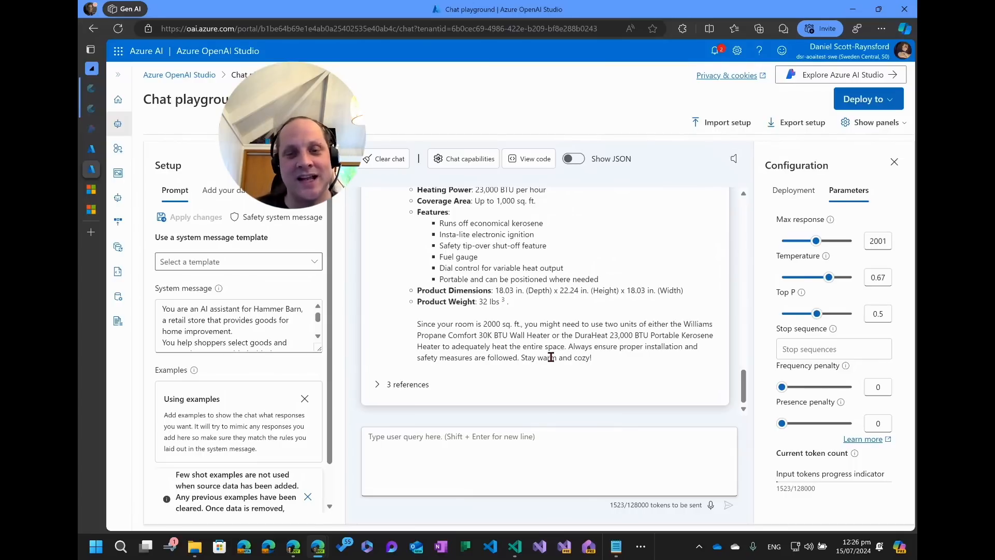
scroll(549, 355, "up", 5)
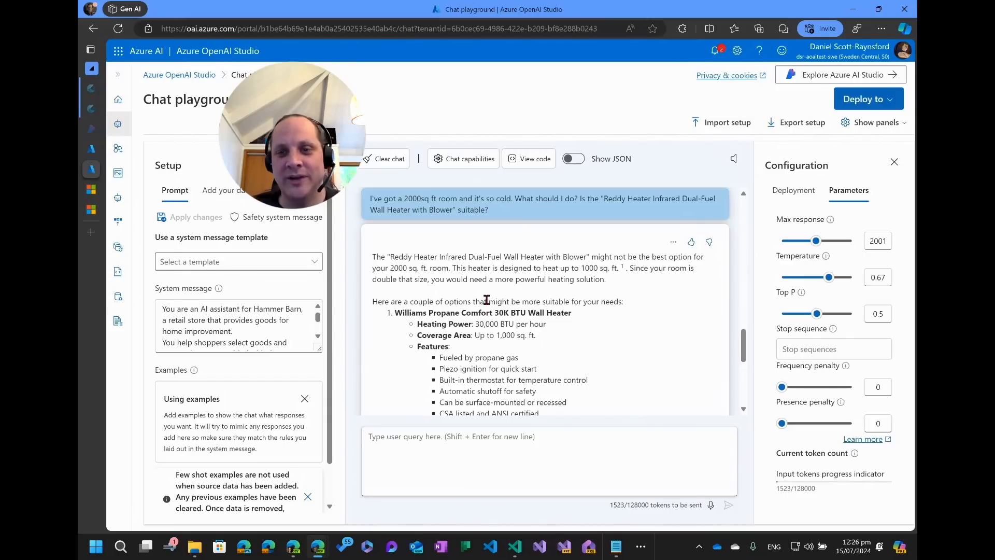
scroll(596, 383, "down", 8)
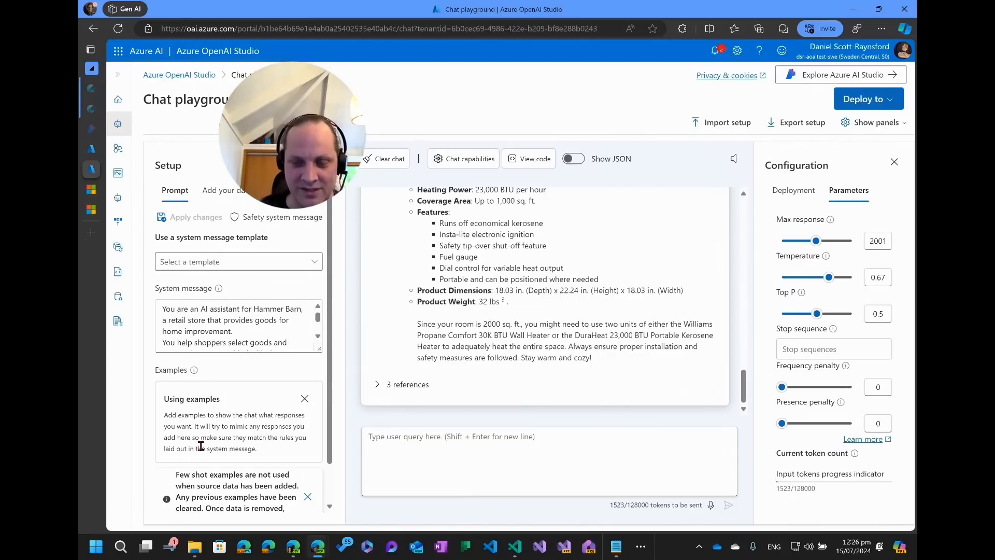
scroll(202, 448, "down", 1)
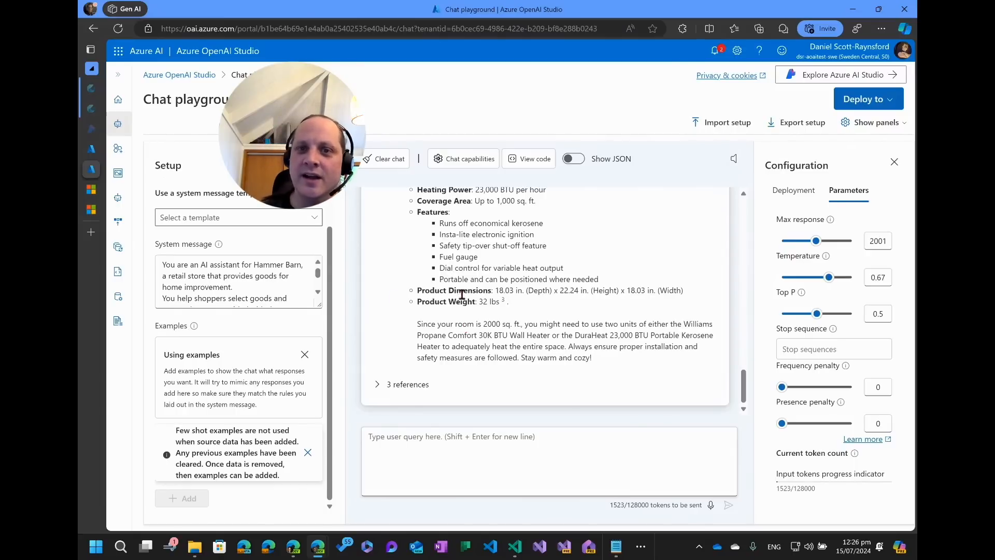
scroll(482, 334, "up", 10)
scroll(507, 326, "up", 10)
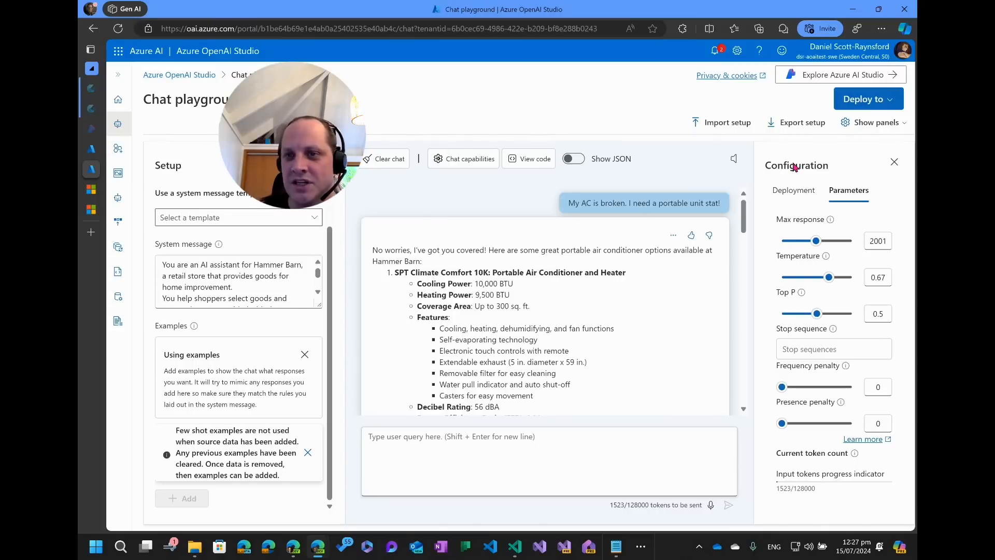
Open the dialog to deploy the chat as a new web app, briefly viewing the update-existing-app option before returning to create new.
left_click(896, 99)
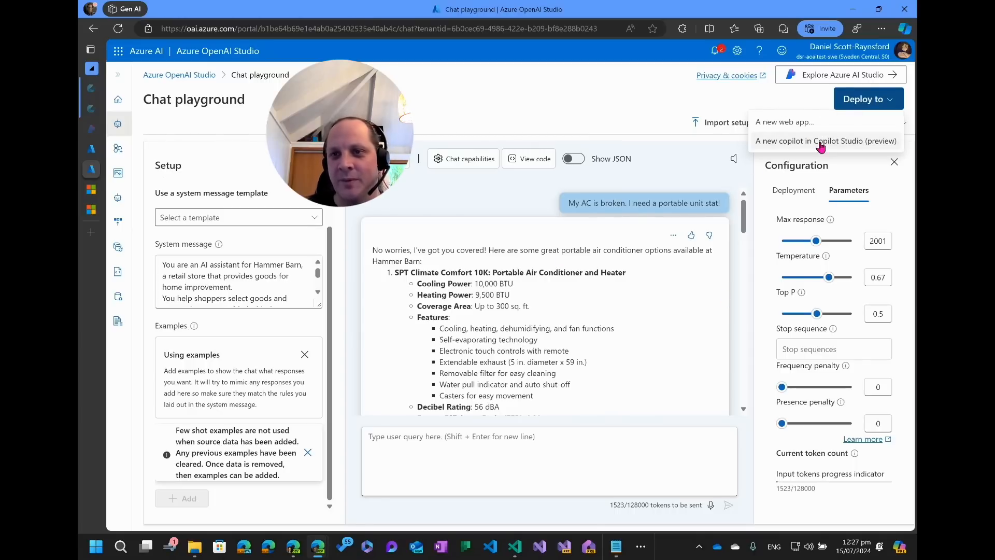
left_click(794, 130)
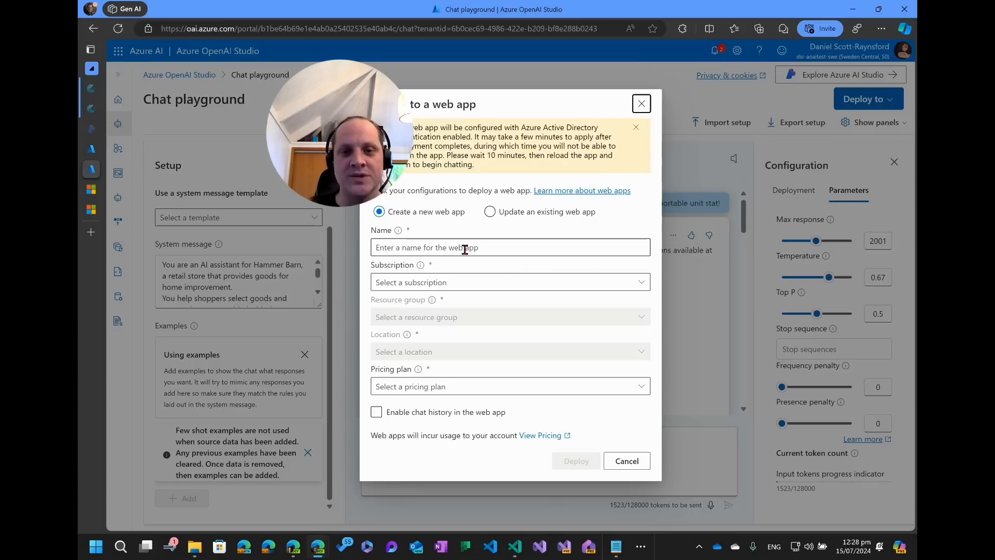
left_click(490, 211)
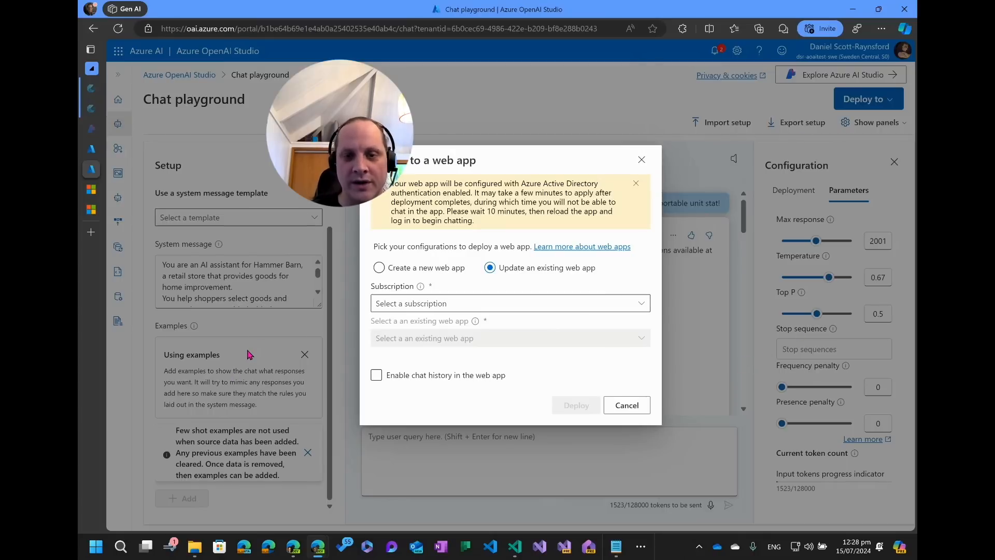
left_click(382, 268)
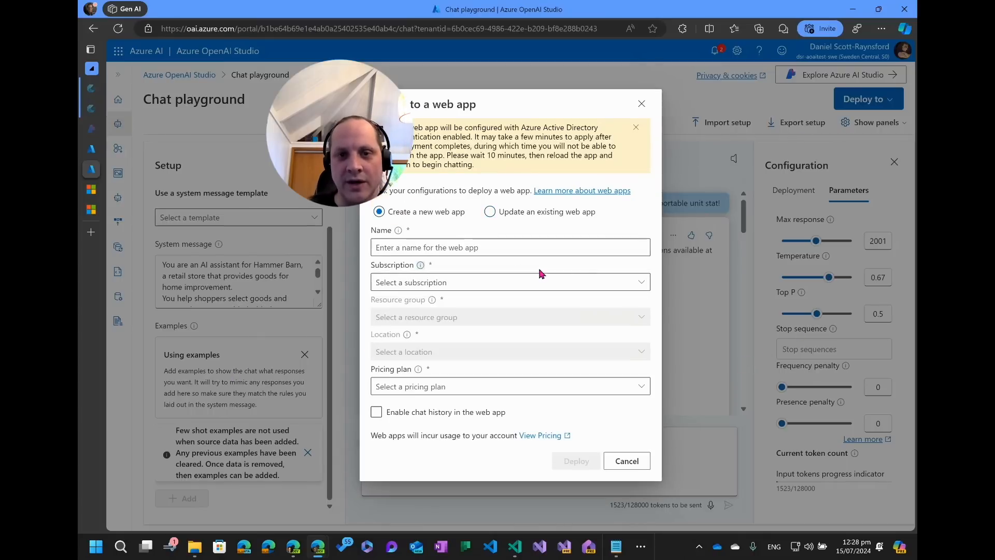
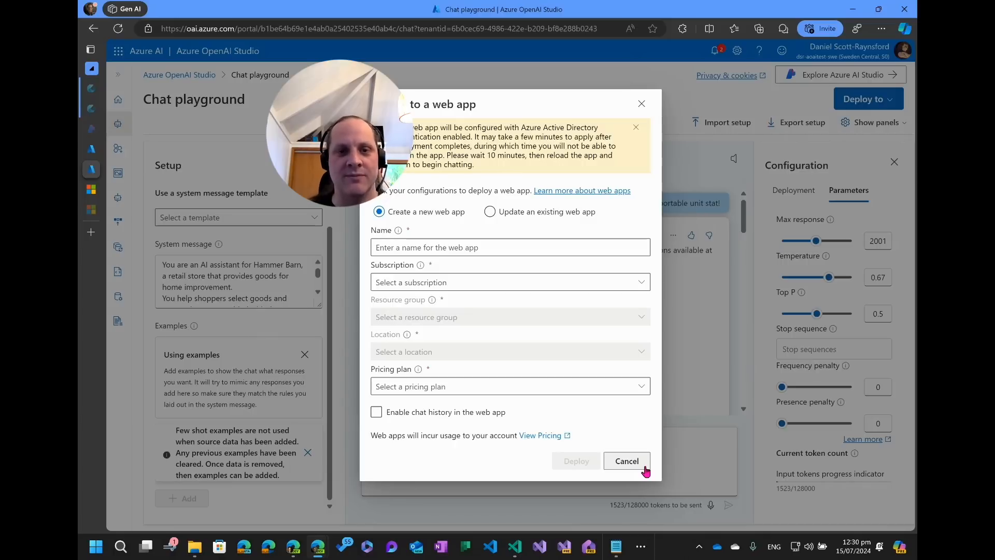
Cancel the web app deployment and open the content filters configuration page.
left_click(626, 460)
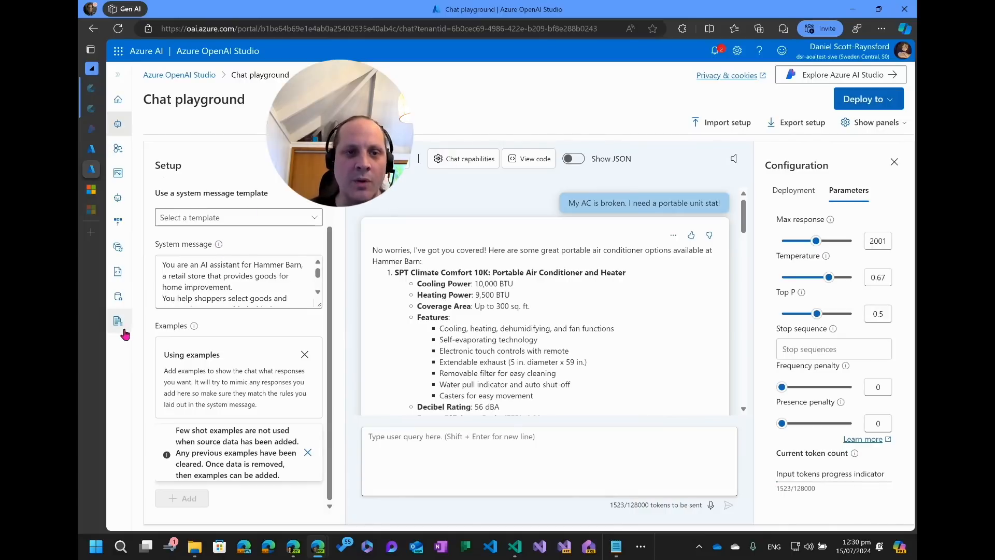
left_click(115, 77)
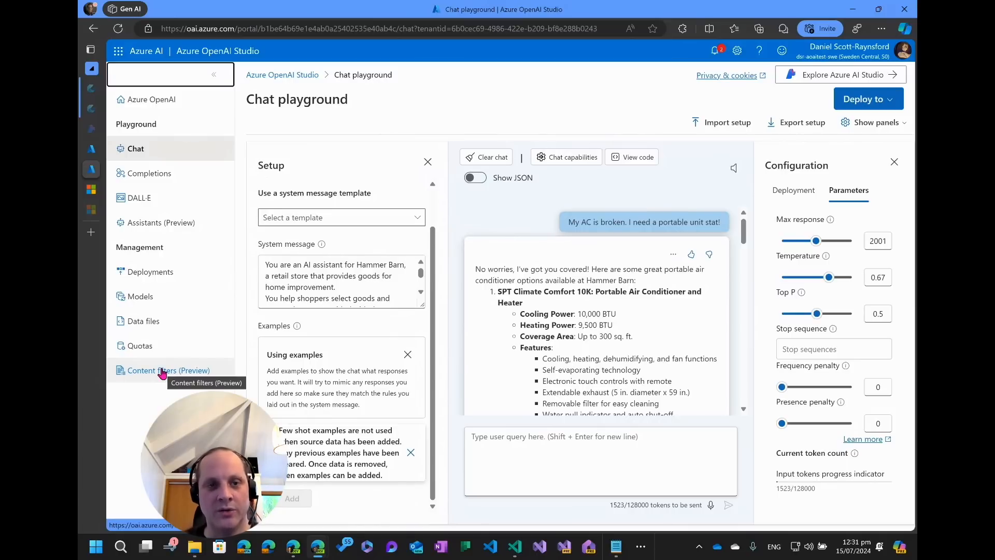
left_click(162, 371)
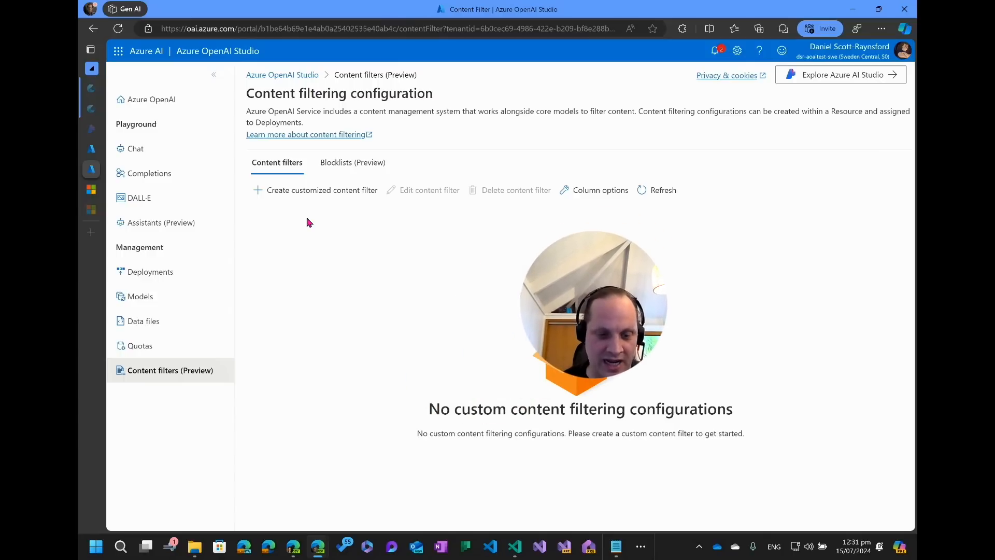
Start a custom content filter named MoreProtetion with the default medium severity thresholds.
left_click(317, 191)
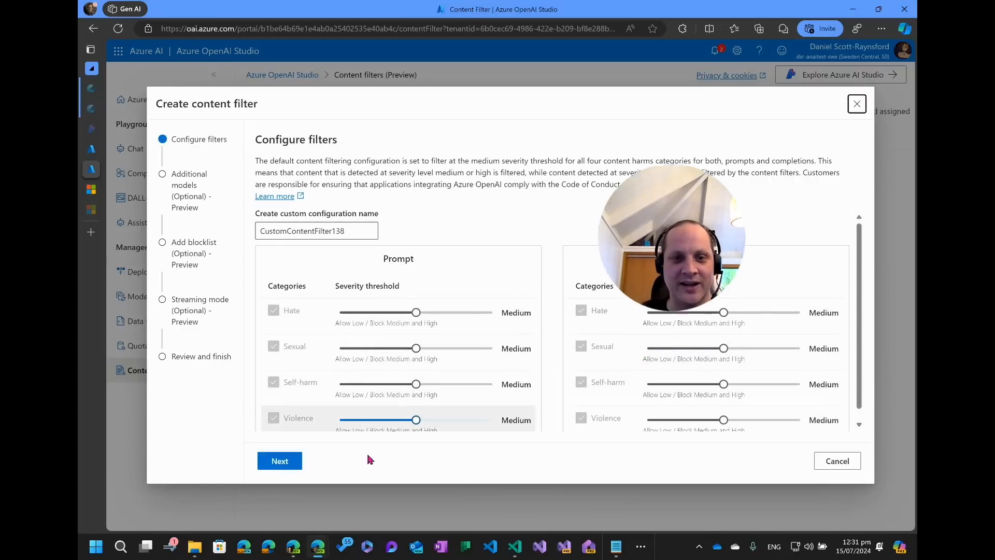
scroll(311, 345, "down", 1)
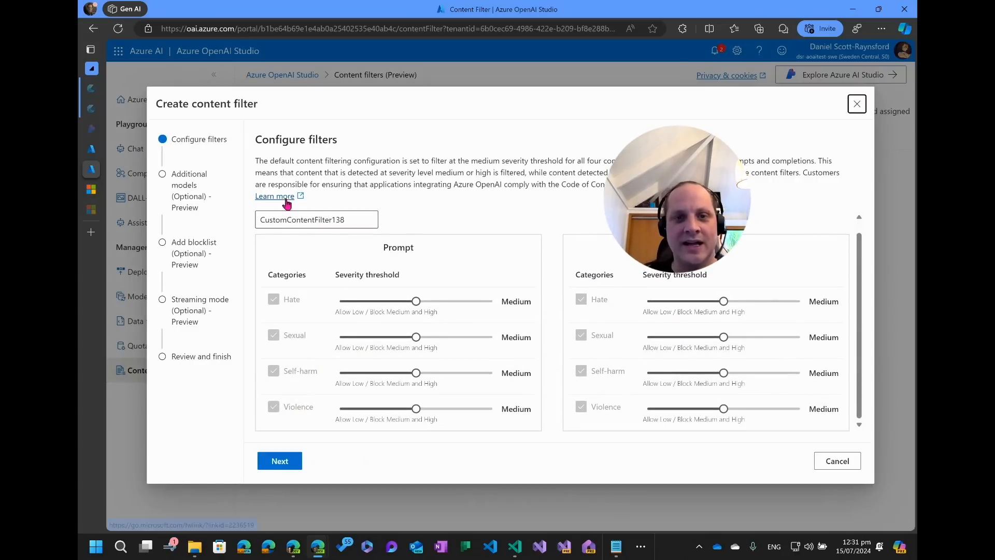
left_click_drag(345, 220, 231, 223)
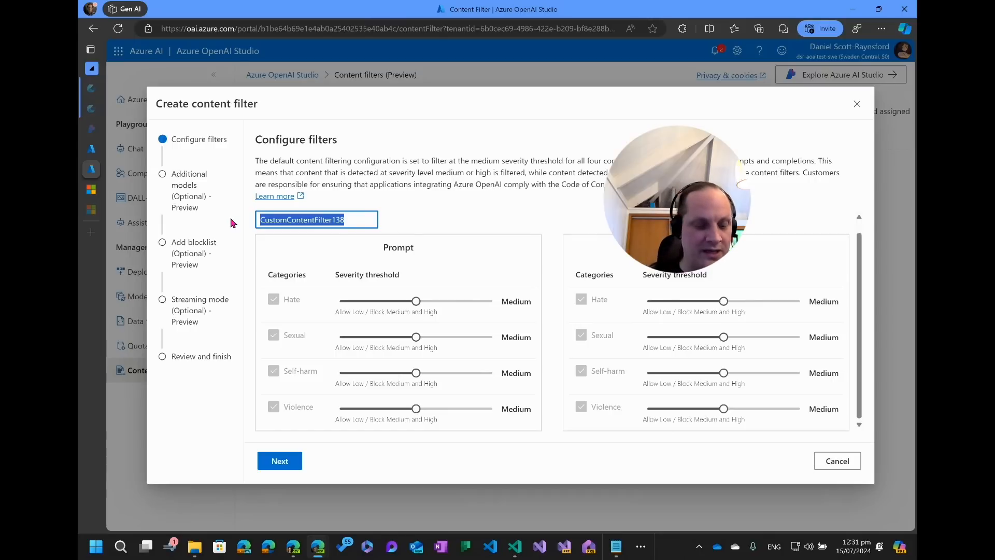
type("More")
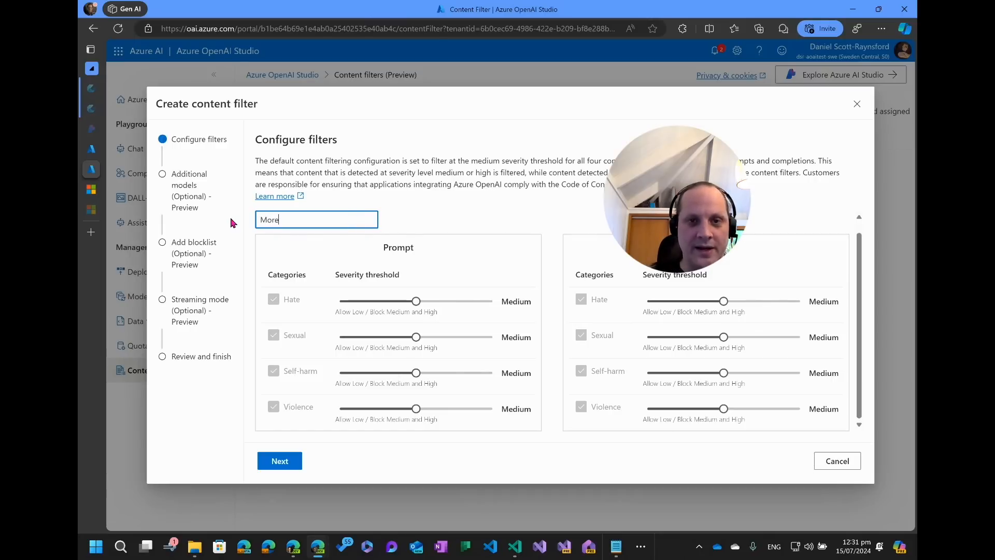
type("Protetion")
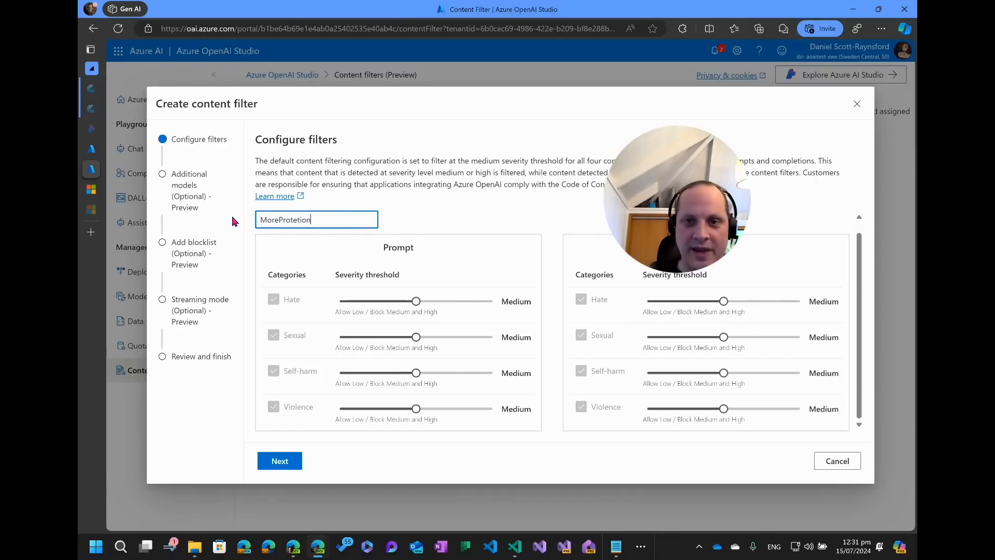
left_click(280, 461)
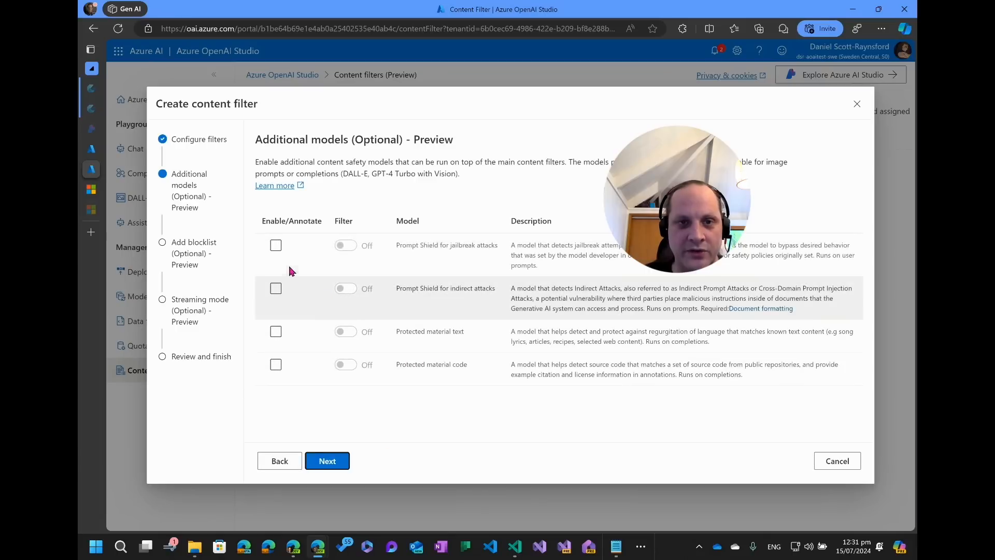
Enable all four additional models: jailbreak and indirect-attack prompt shields plus protected material text and code.
left_click(275, 245)
left_click(275, 246)
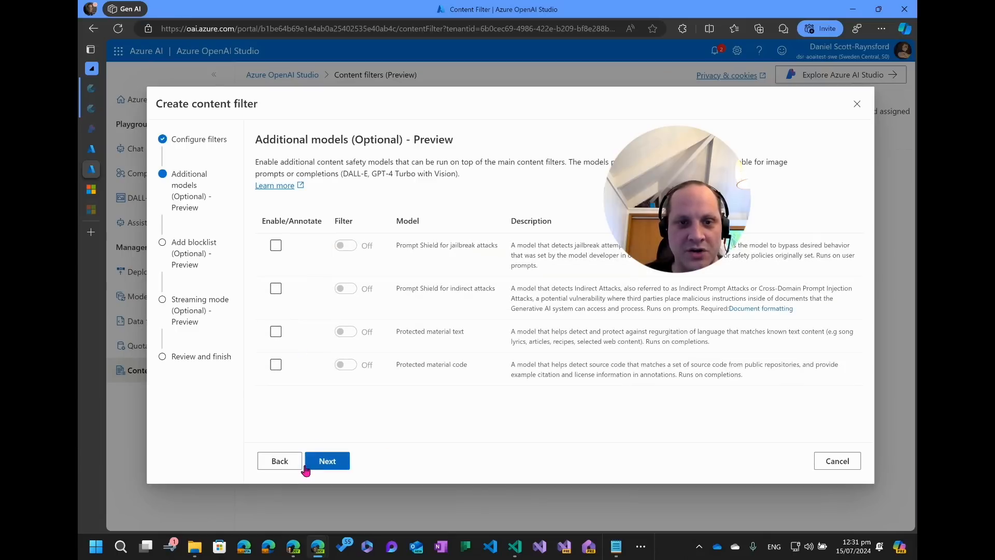
left_click(279, 461)
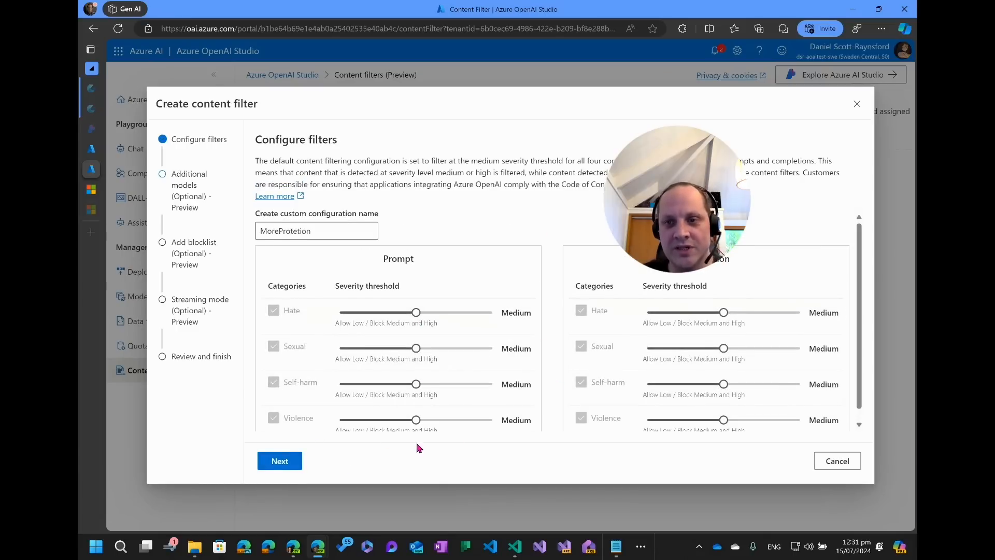
left_click(293, 466)
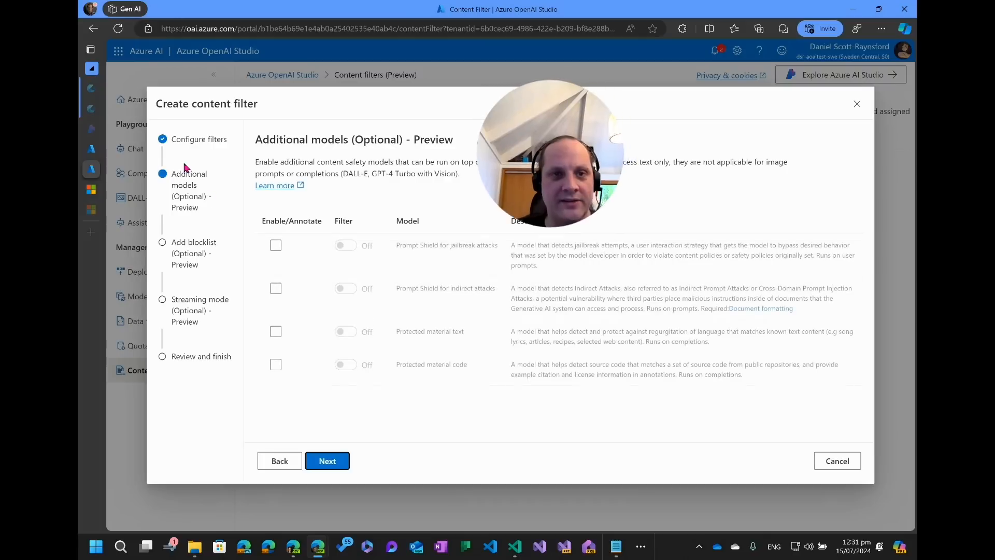
left_click(275, 246)
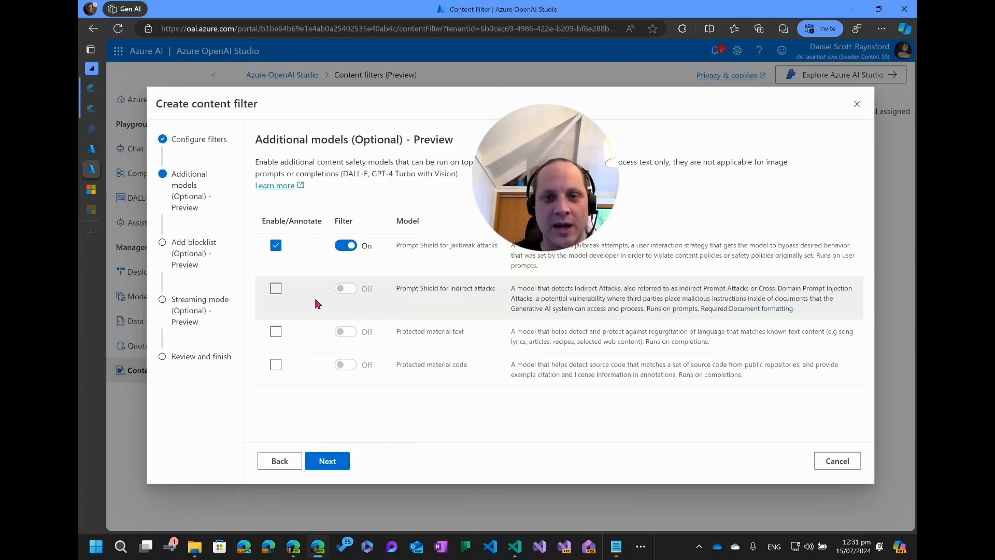
left_click(275, 289)
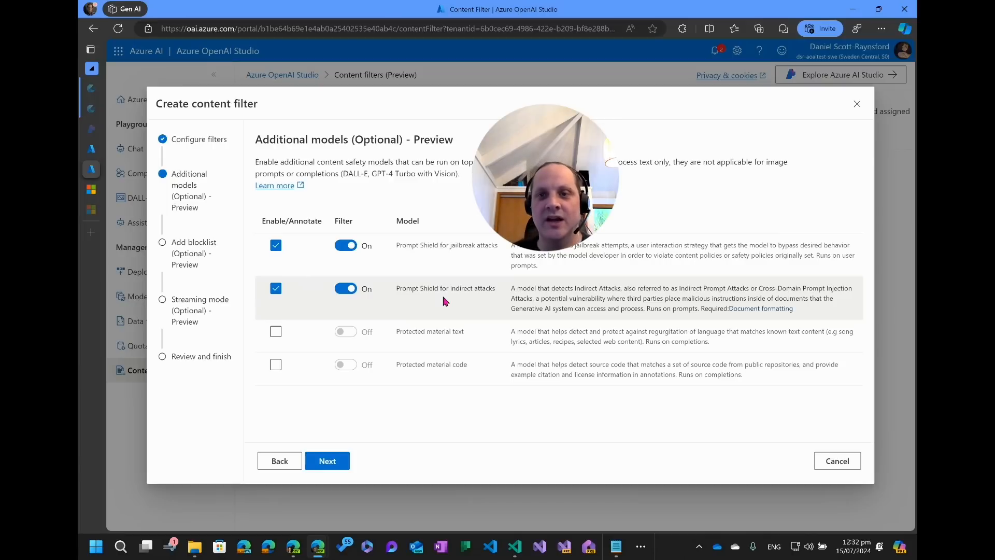
left_click(275, 332)
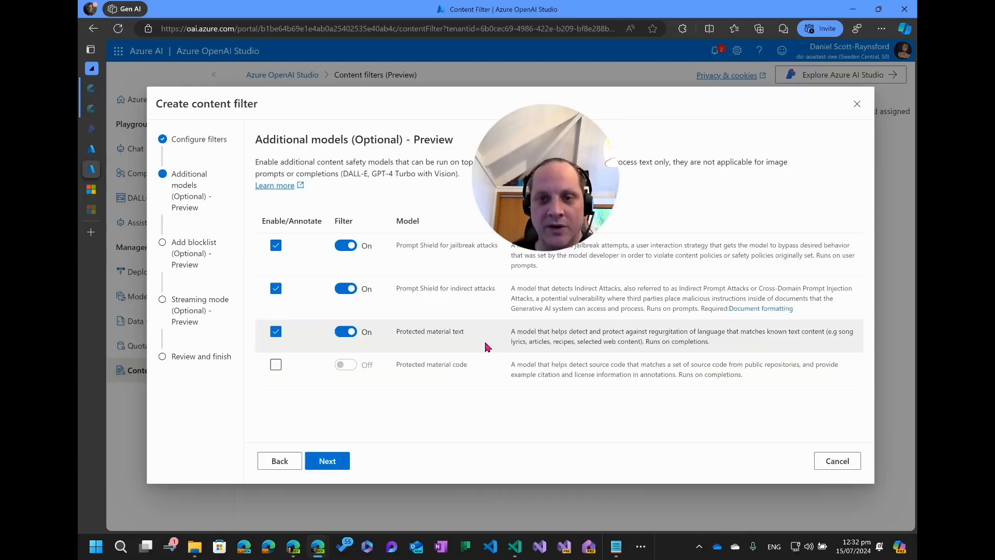
left_click(276, 364)
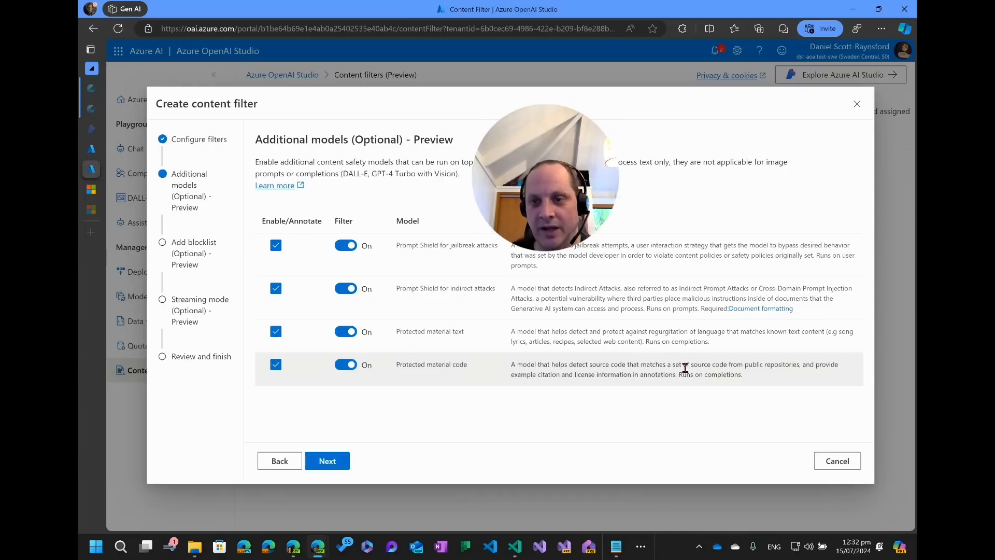
left_click(327, 460)
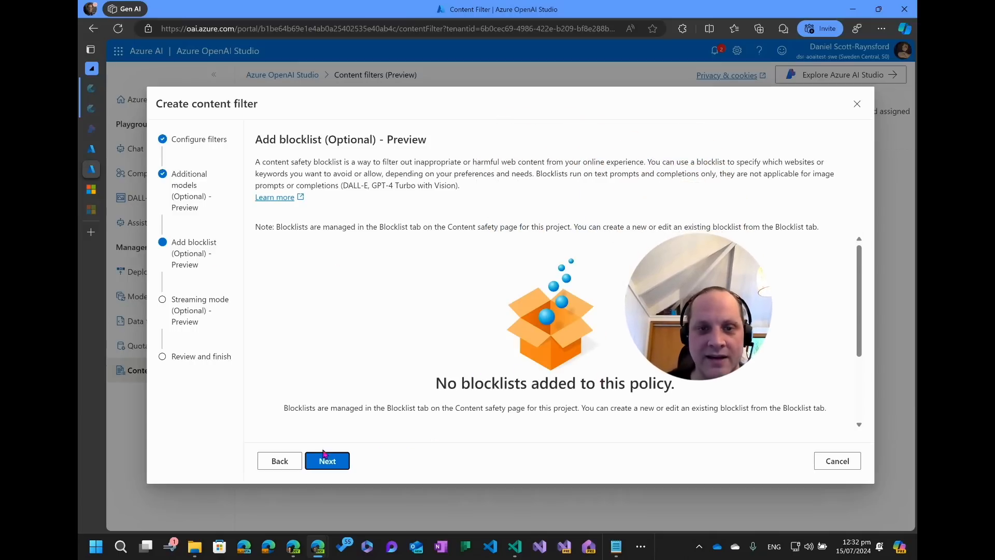
Step through the blocklist and streaming mode options, cancel the content filter wizard, and briefly reopen and close it.
left_click(328, 469)
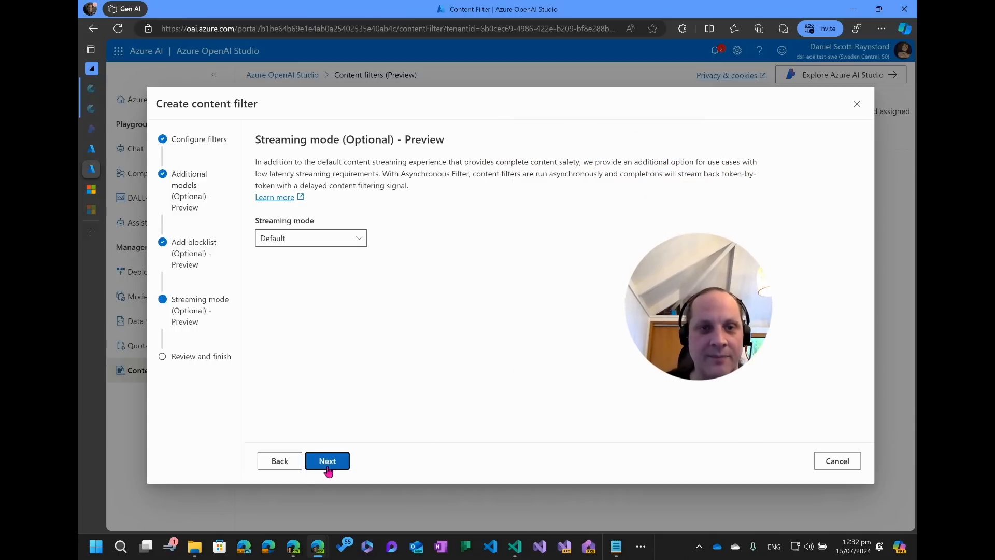
left_click(317, 248)
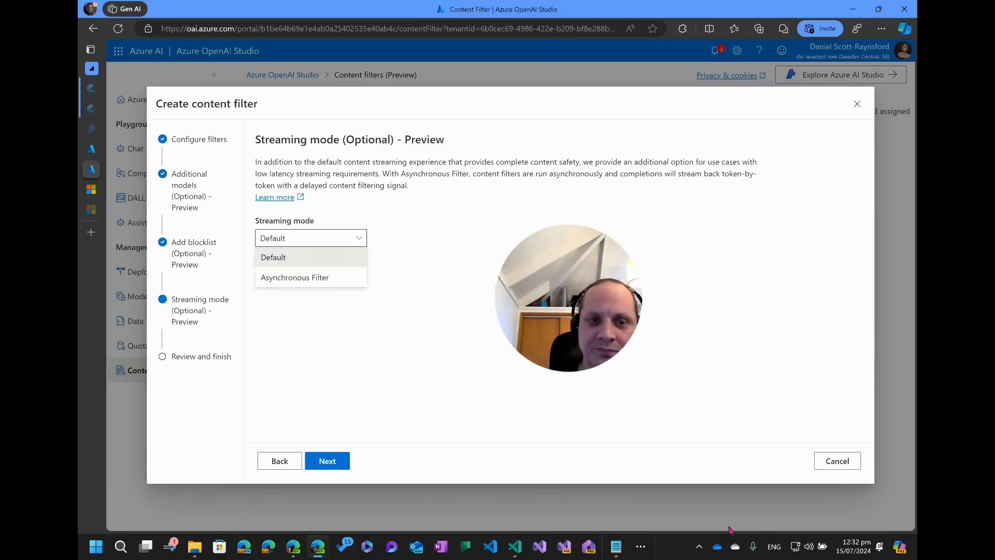
left_click(819, 463)
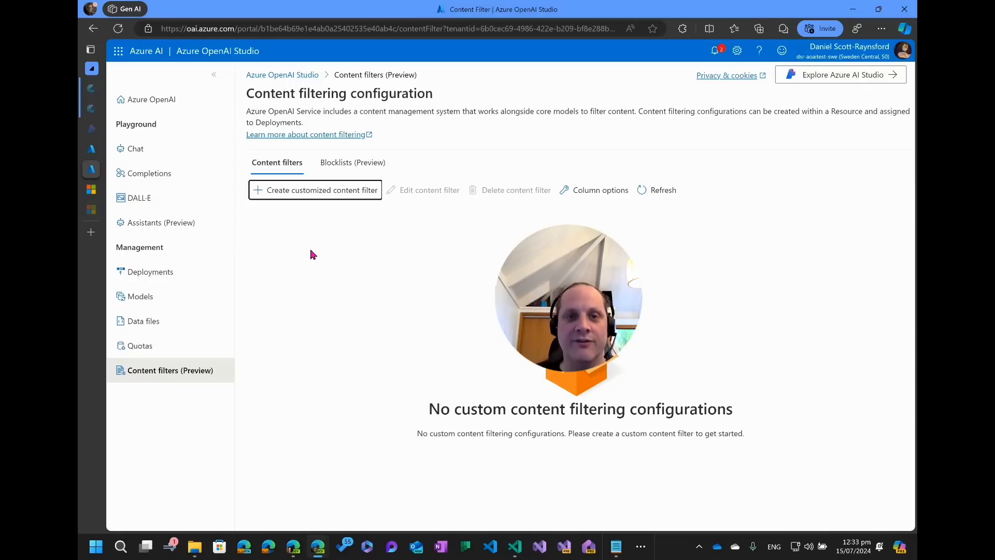
left_click(323, 193)
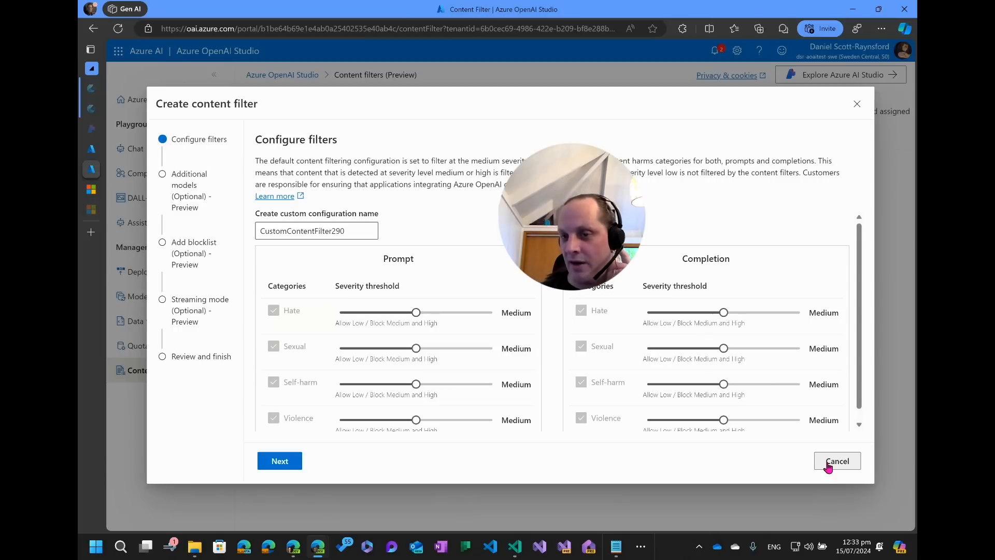
left_click(857, 104)
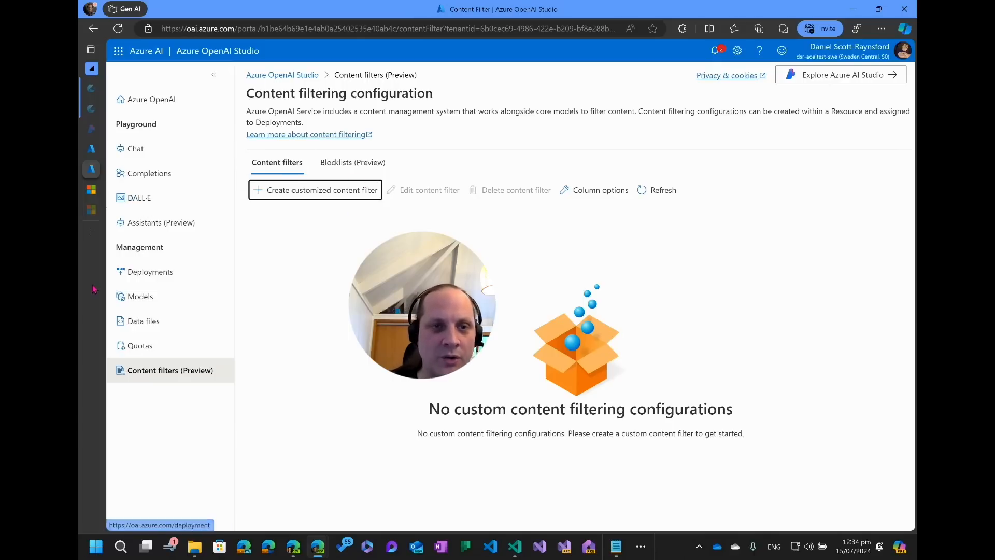
Deploy the dall-e-3 base model named dall-e-3 with capacity at 2 of 2 and the Default content filter.
left_click(153, 276)
left_click(141, 298)
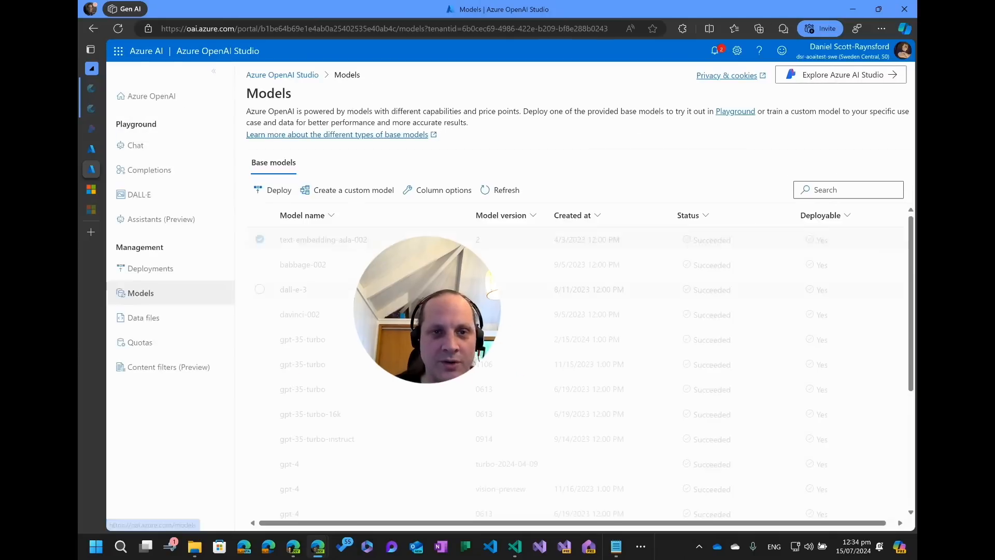
scroll(324, 362, "down", 5)
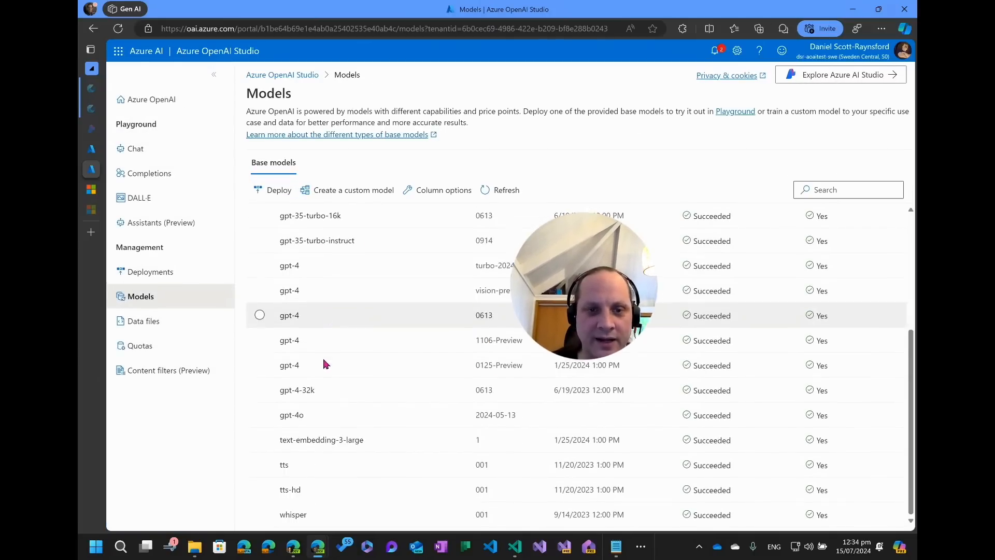
scroll(311, 418, "up", 5)
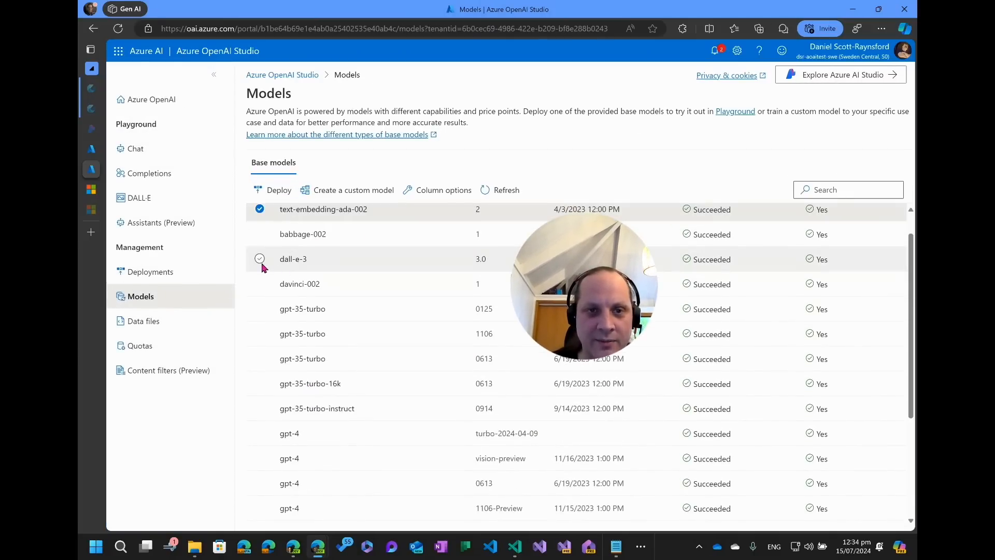
left_click(260, 258)
left_click(273, 190)
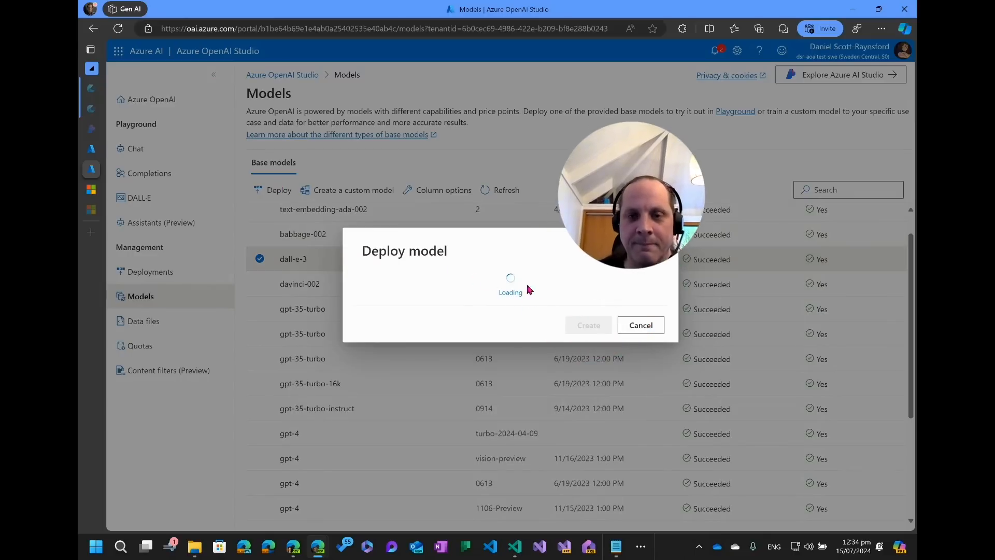
left_click(404, 171)
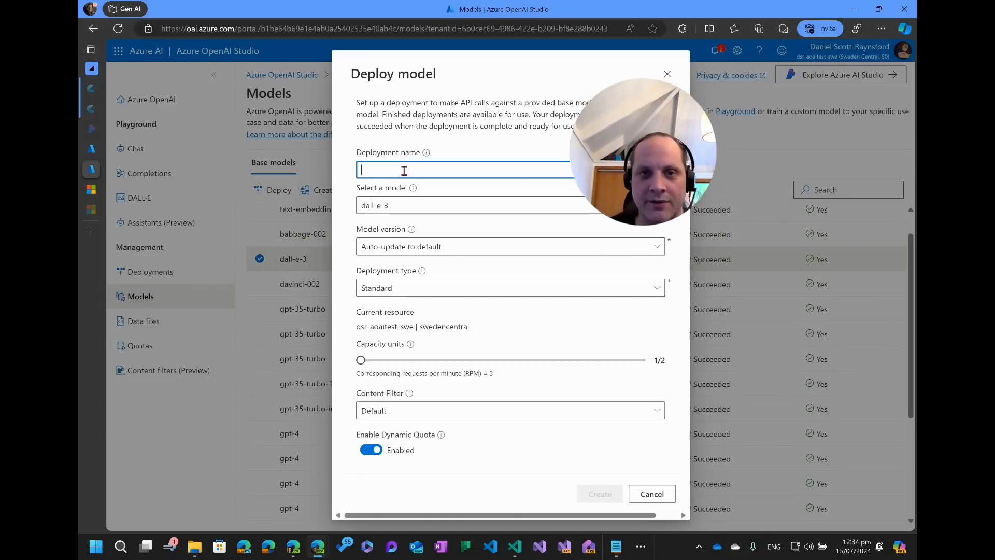
type("dall-e")
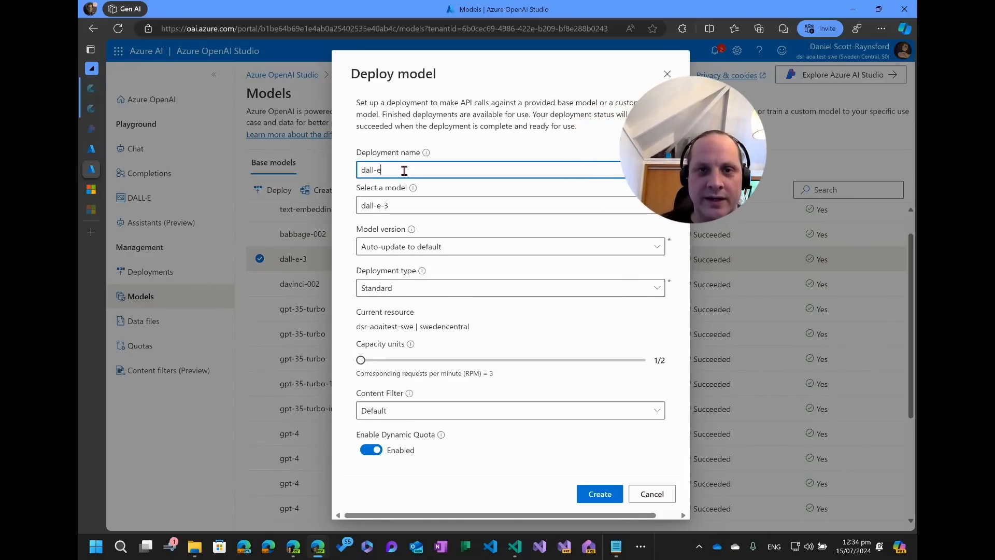
type("-3")
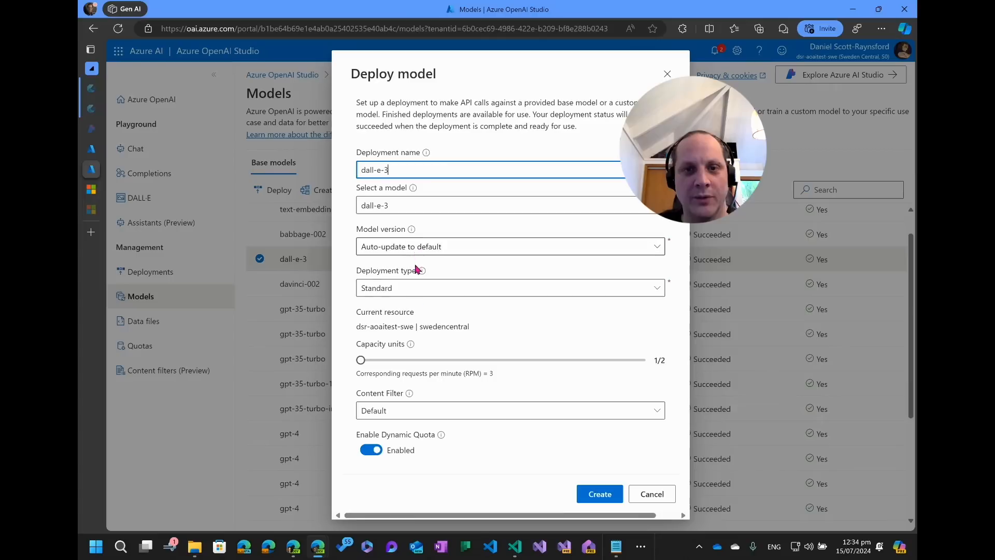
left_click_drag(364, 362, 694, 365)
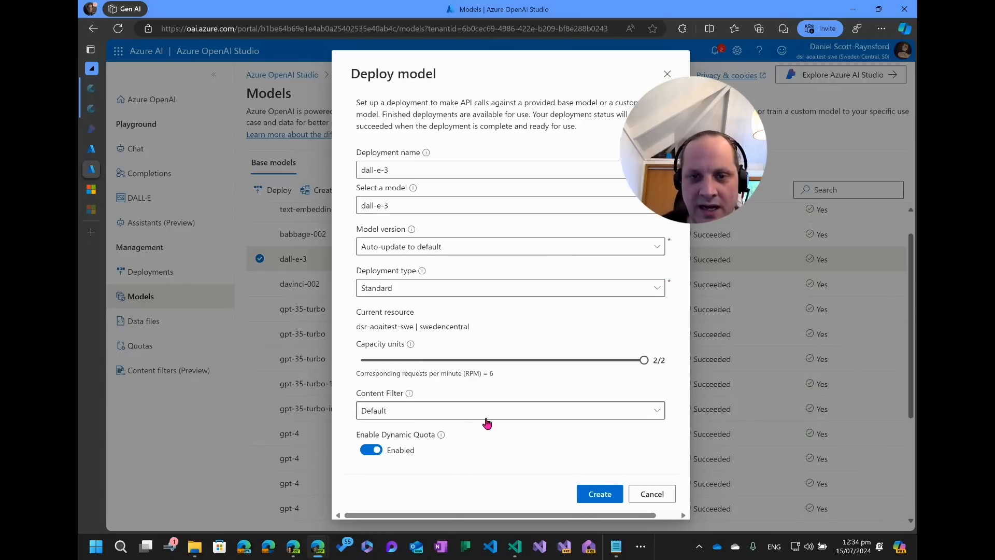
left_click(468, 410)
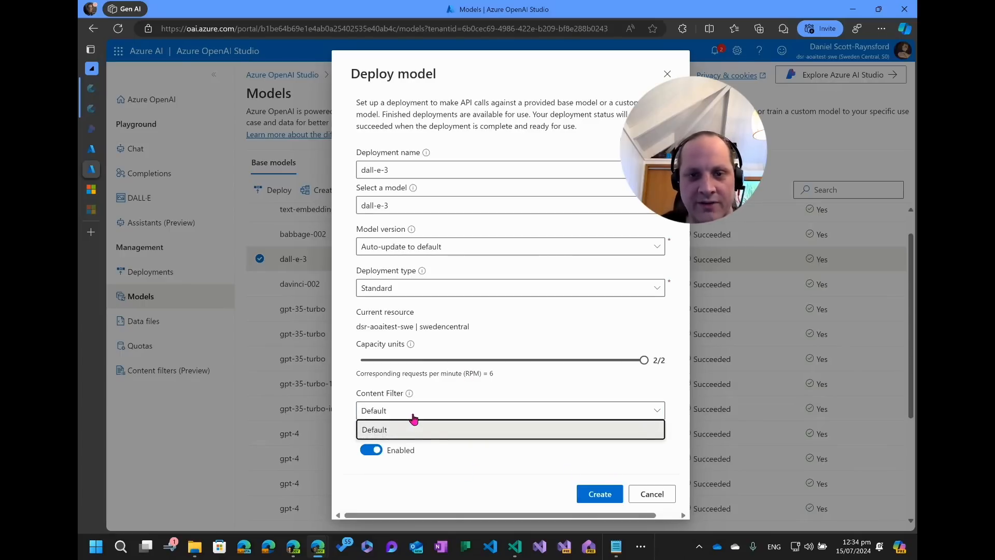
left_click(599, 498)
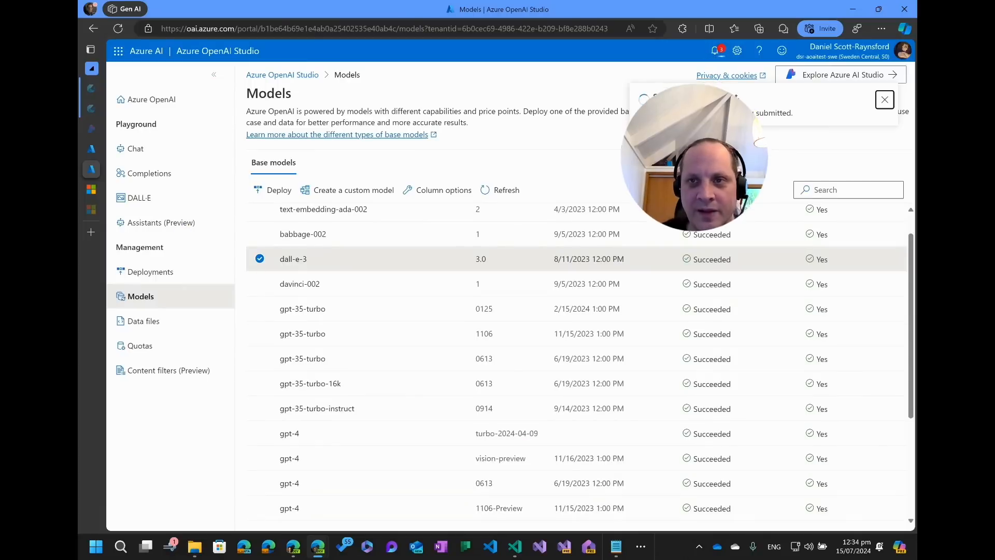
Open the DALL-E playground and check the dall-e-3 deployment selection.
left_click(133, 201)
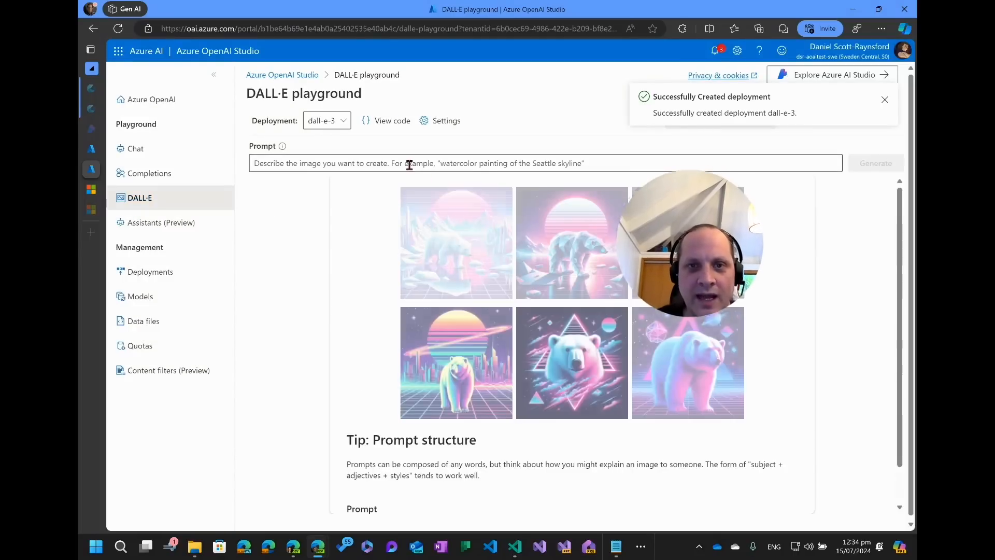
left_click(409, 163)
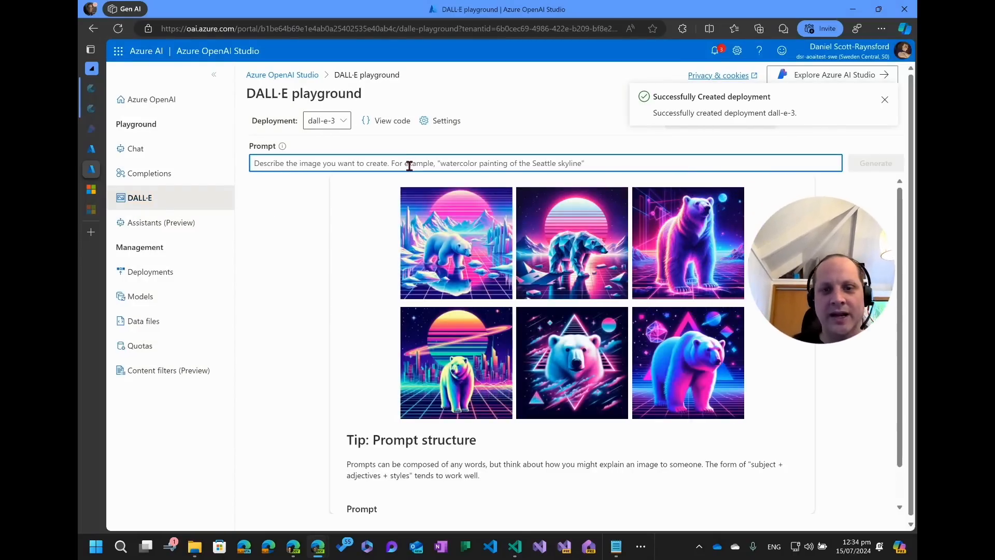
left_click(337, 122)
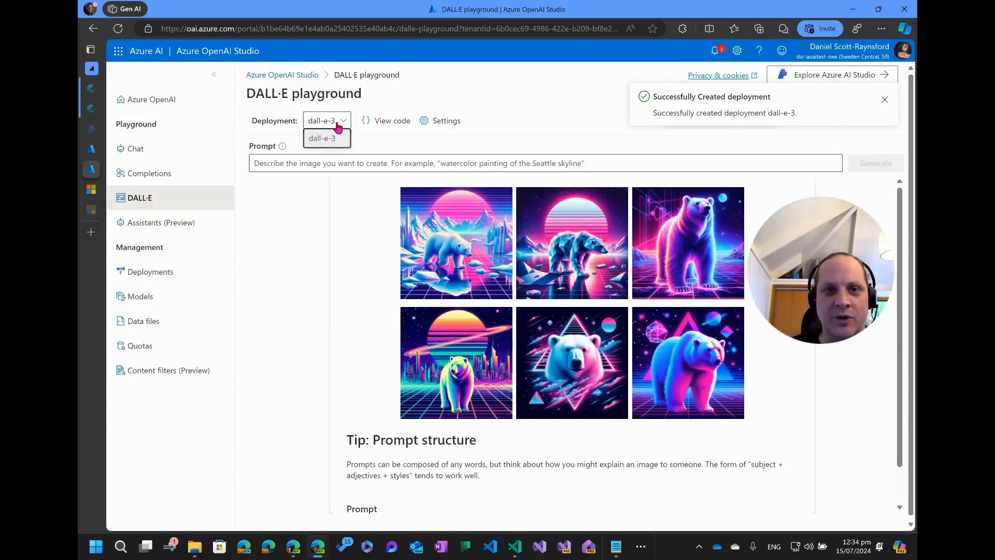
Generate an image with the dall-e-3 deployment from the prompt "A photograph of a cat riding a bicycle while reading a book".
left_click(334, 143)
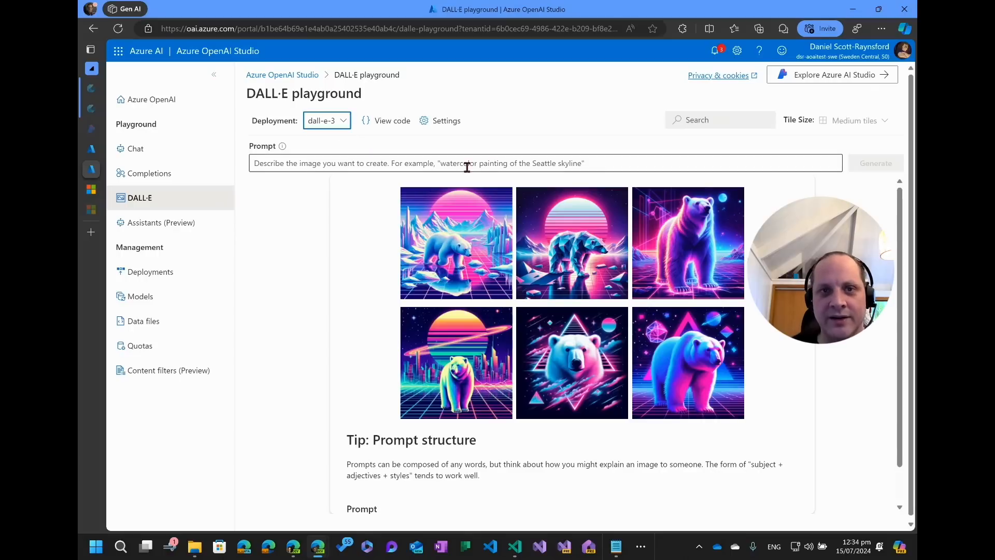
left_click(452, 164)
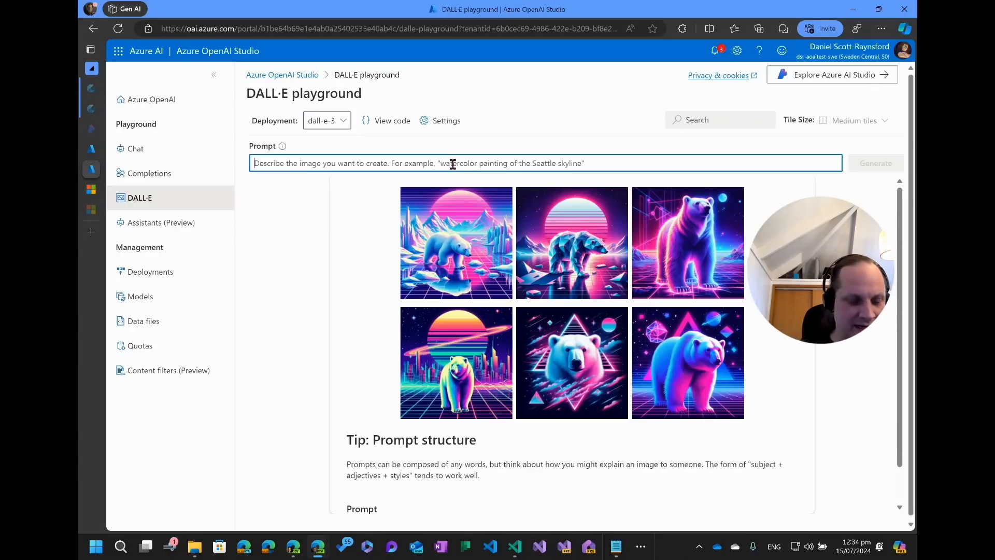
type("A c")
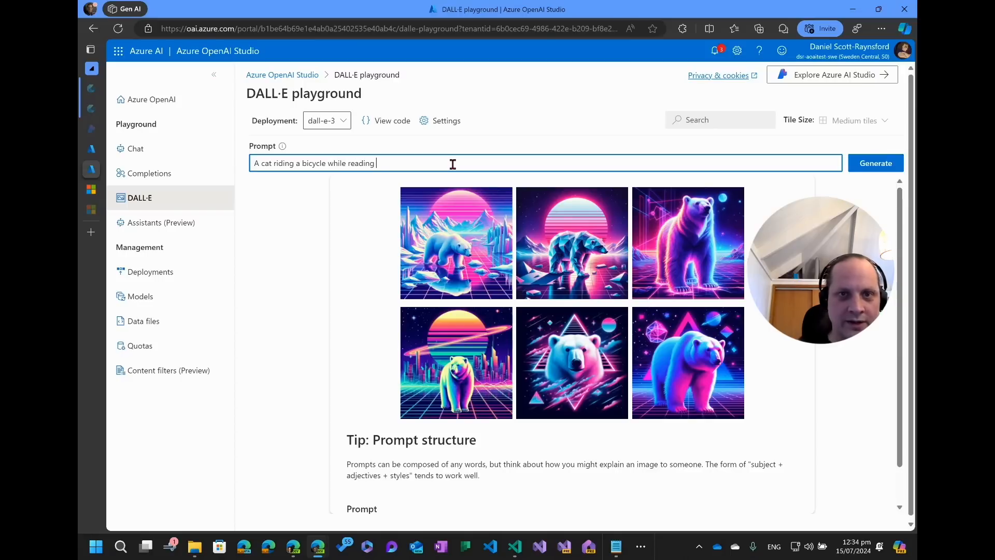
type("at riding a bicycle while reading a book ")
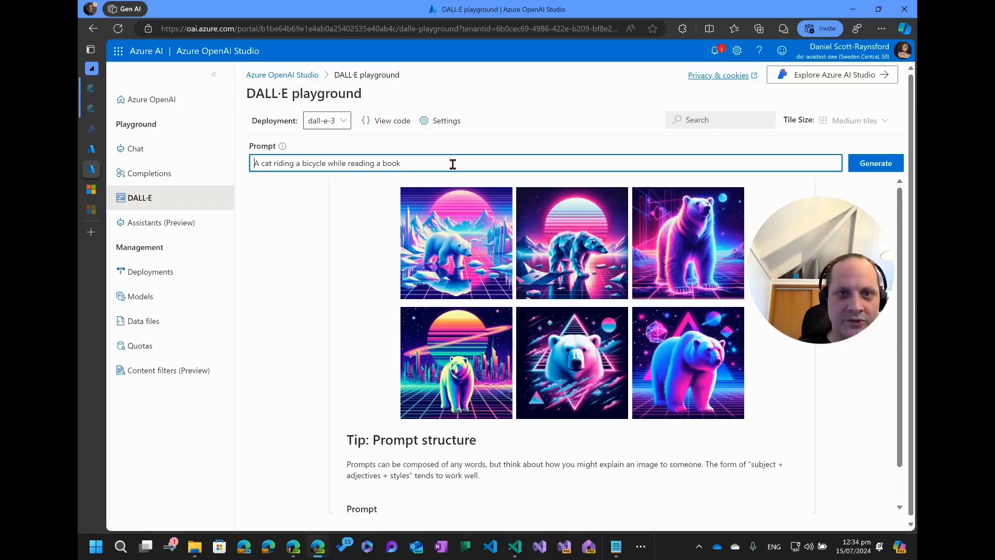
type("photo")
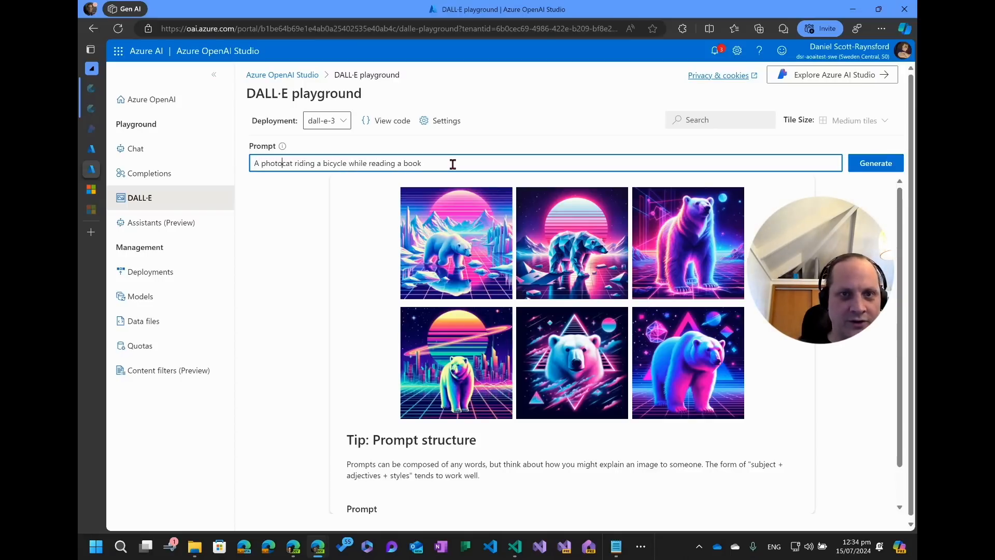
type("graph of a")
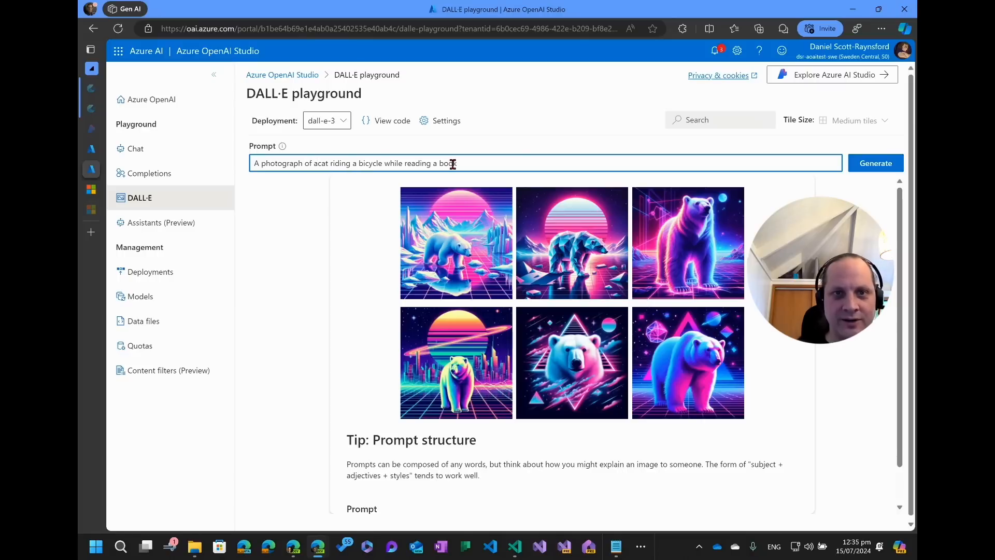
key("End")
key("Return")
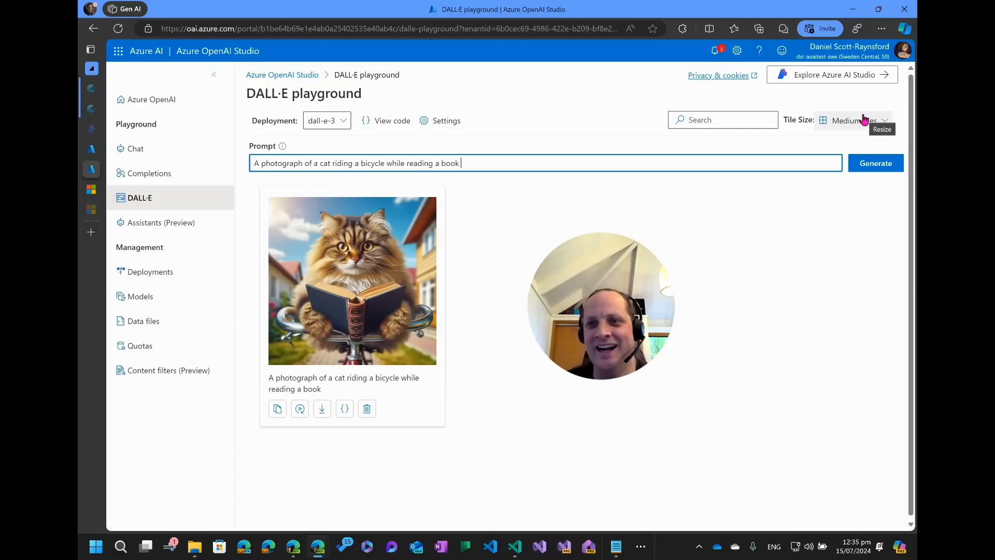
Change the DALL-E settings to image size 1792x1024 and image quality hd, keeping vivid style, and save.
left_click(425, 121)
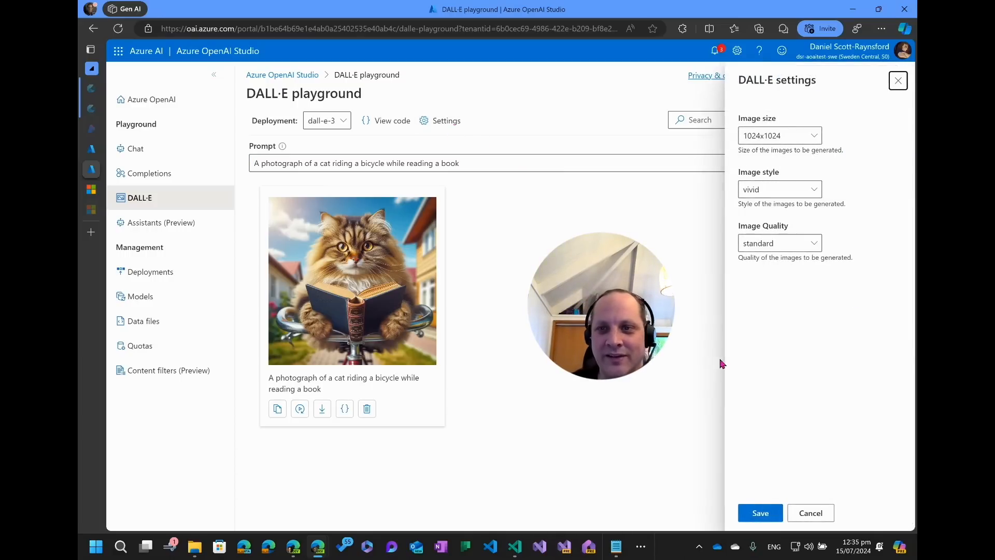
left_click(802, 137)
left_click(802, 137)
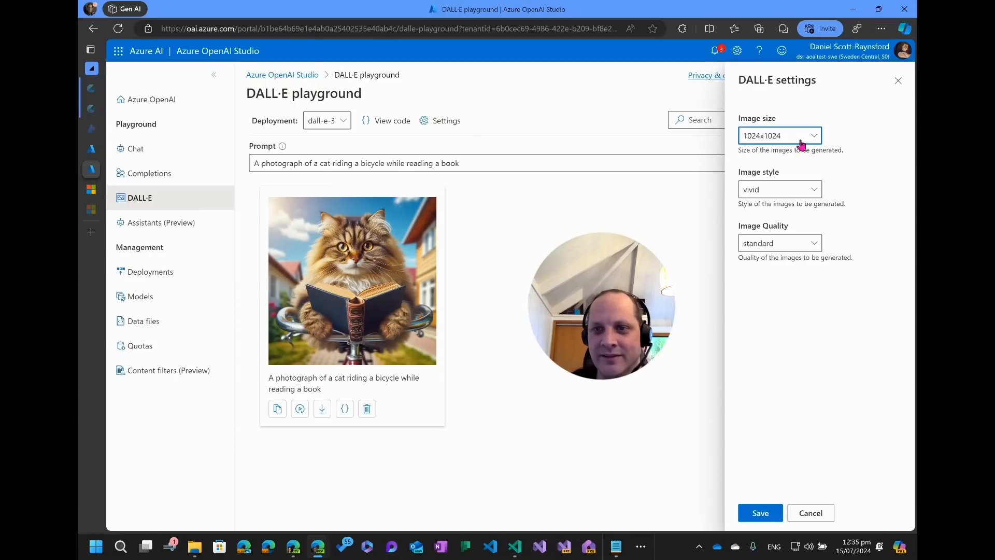
left_click(802, 137)
left_click(798, 197)
left_click(795, 192)
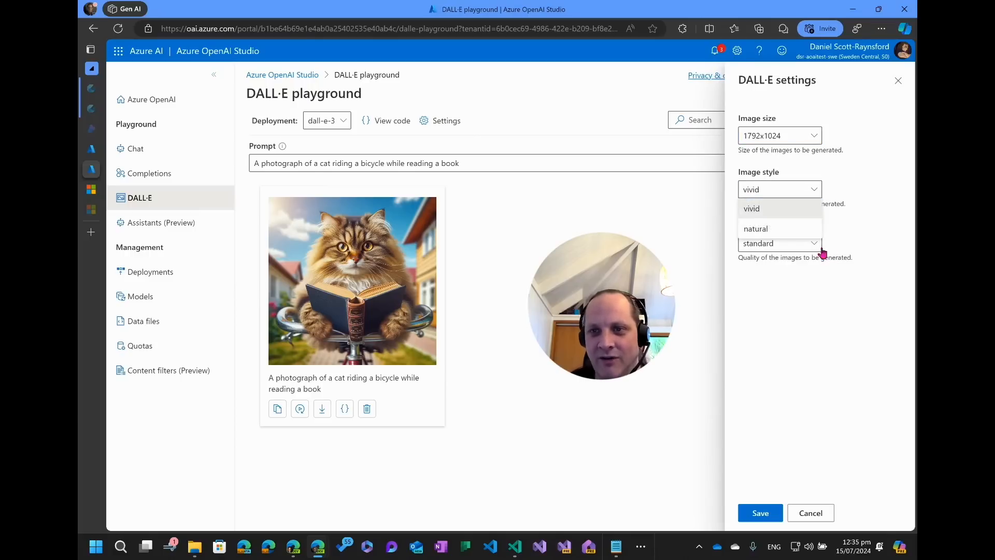
left_click(857, 322)
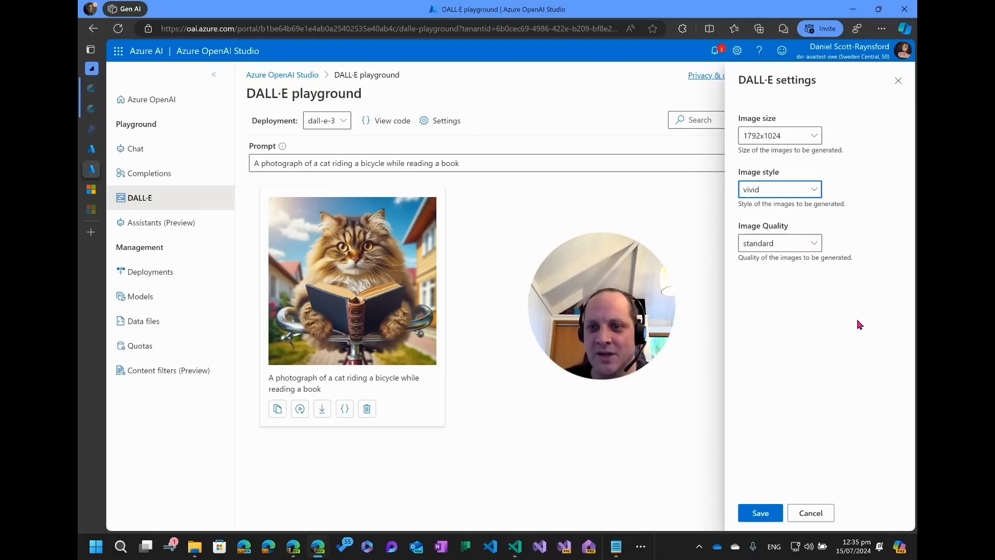
left_click(791, 243)
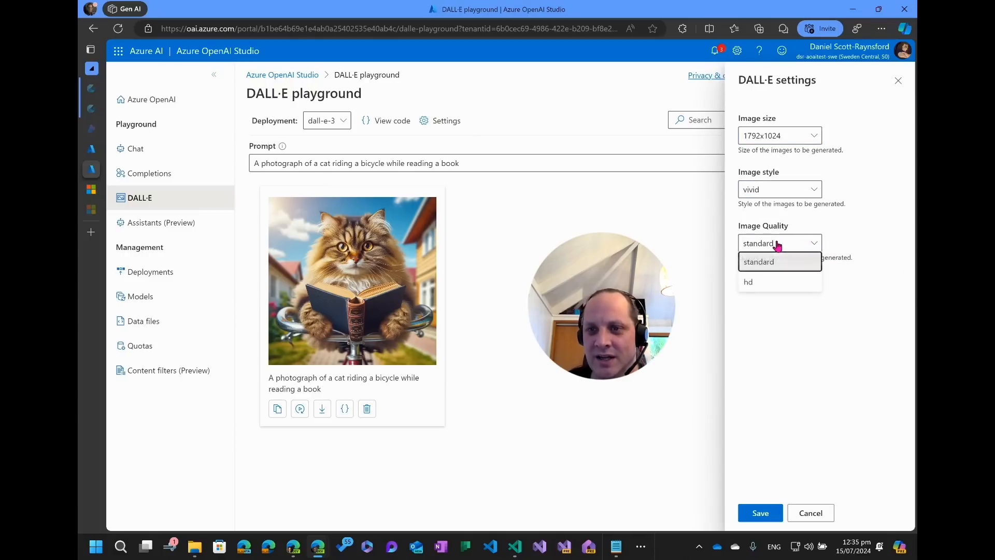
left_click(752, 281)
left_click(760, 513)
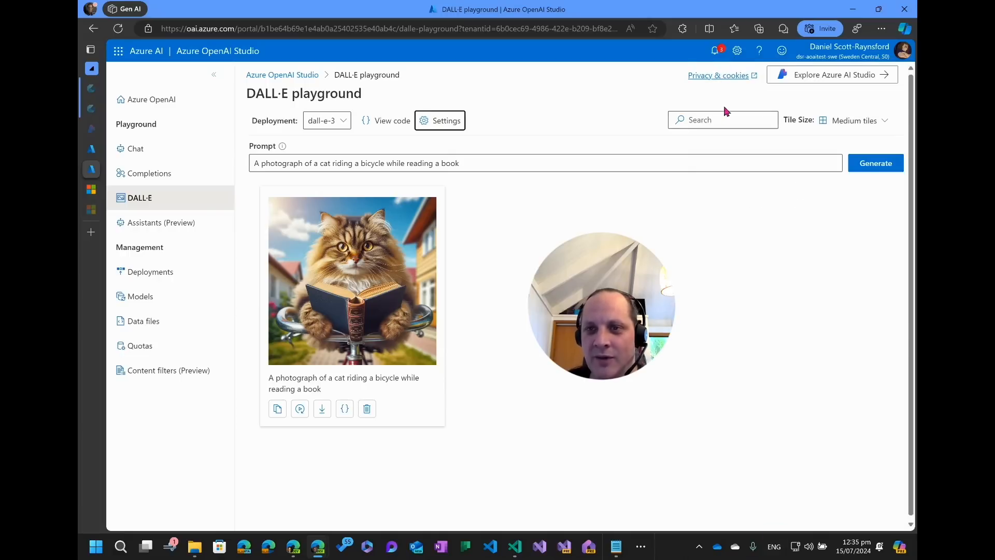
Generate a new image from the same prompt with the updated settings.
left_click(862, 122)
key("Escape")
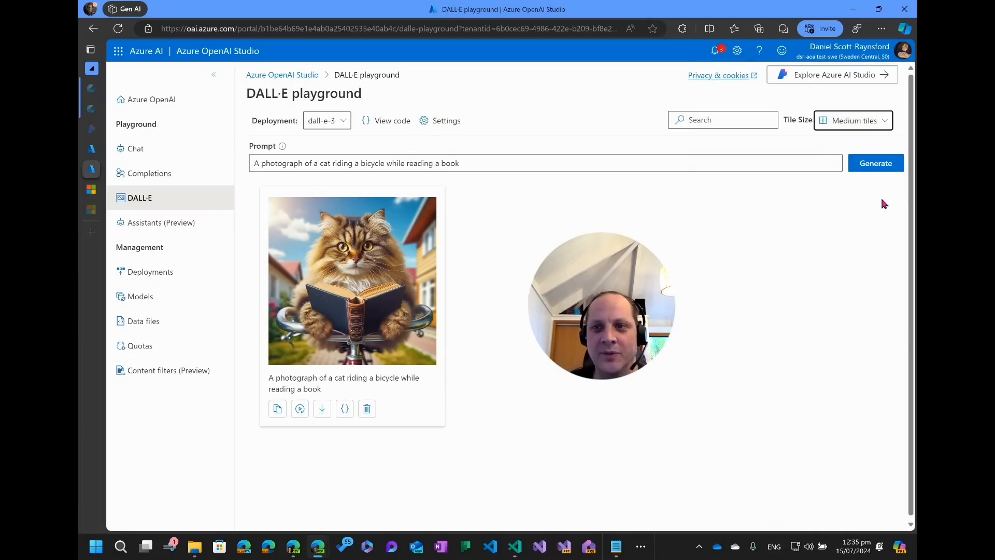
left_click(872, 172)
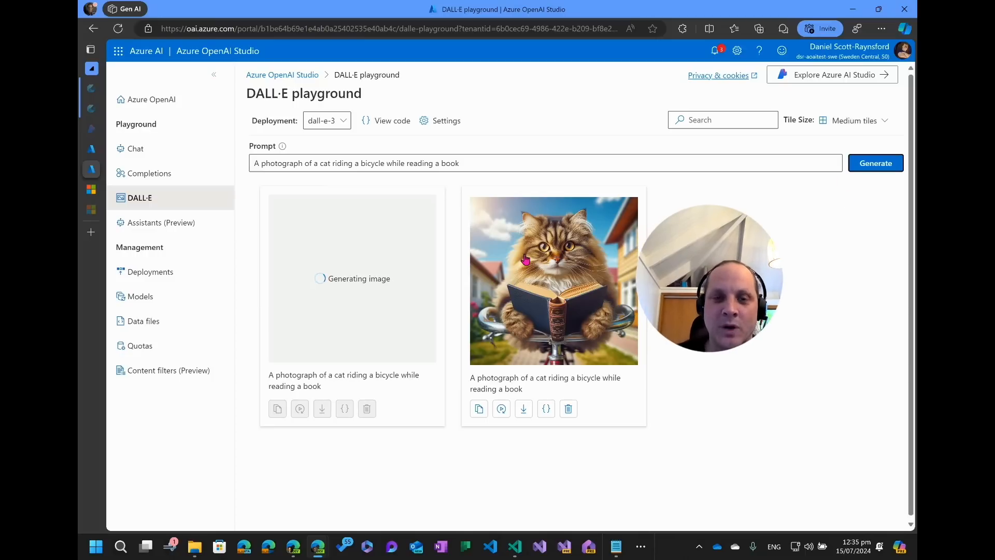
Open the sample code and review the Python snippet's endpoint, API key variable, model and prompt parameters, then close it.
left_click(385, 120)
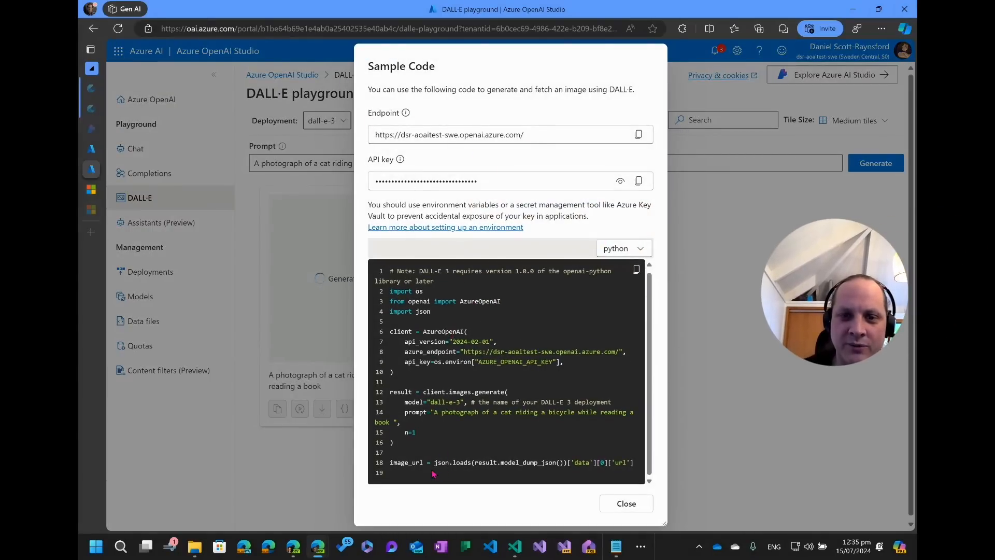
left_click_drag(433, 473, 375, 280)
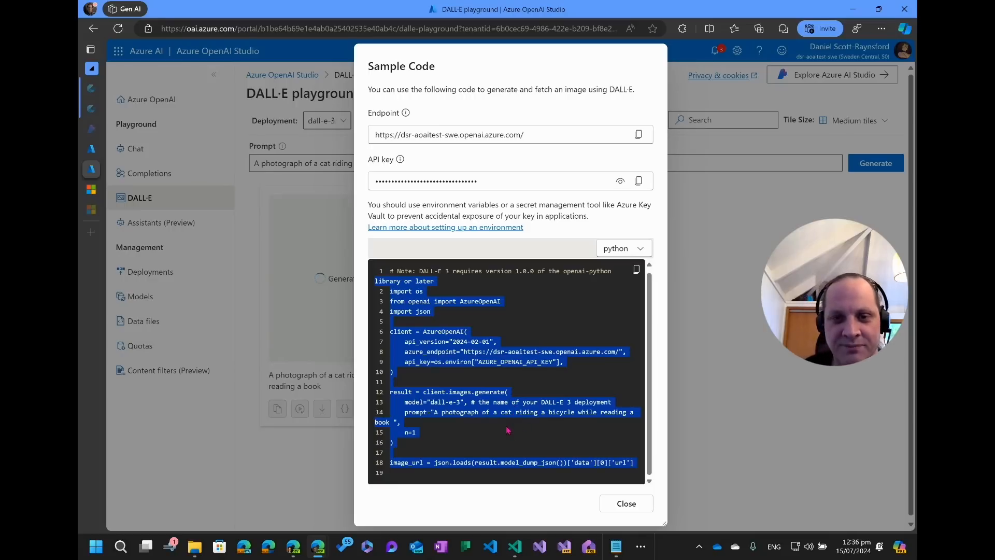
left_click(456, 400)
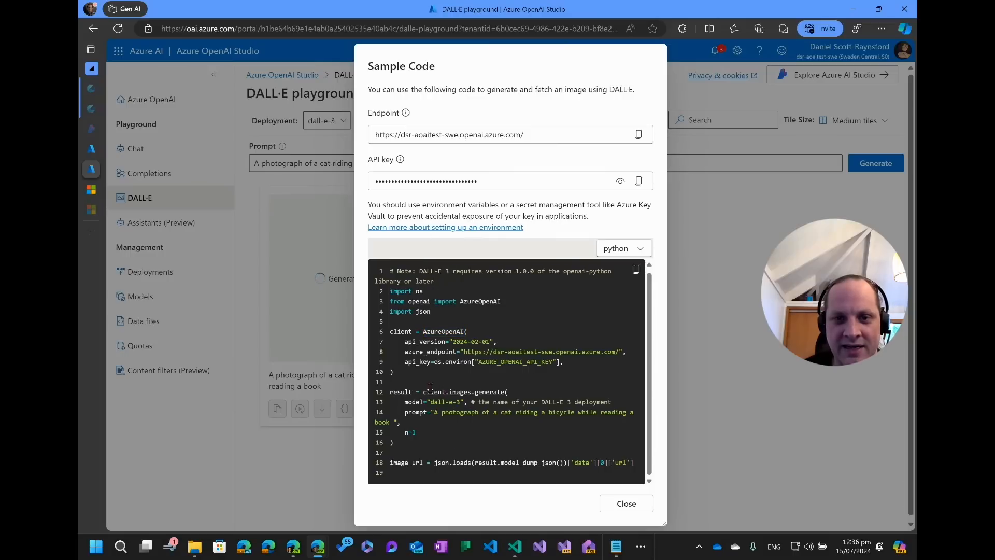
left_click_drag(630, 352, 631, 352)
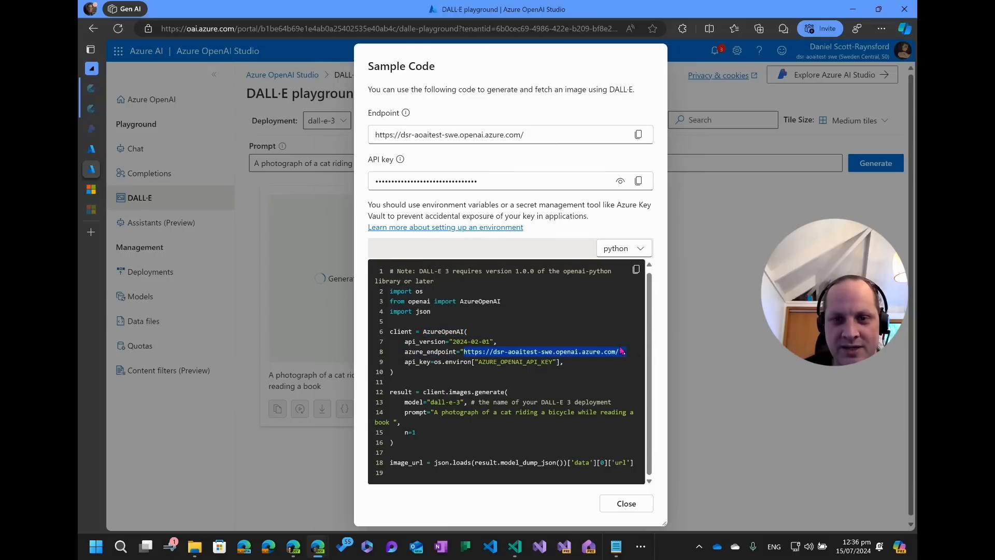
left_click(477, 362)
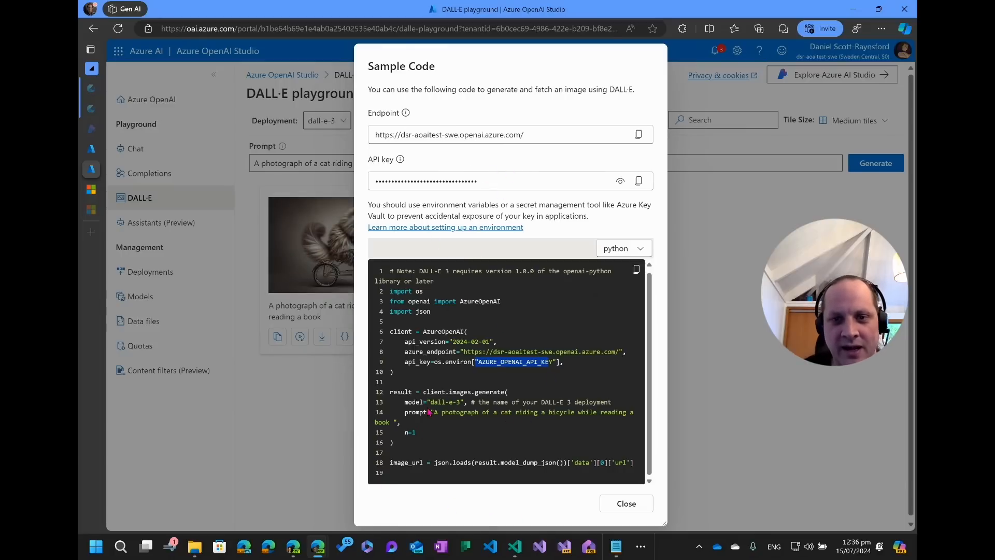
left_click(453, 392)
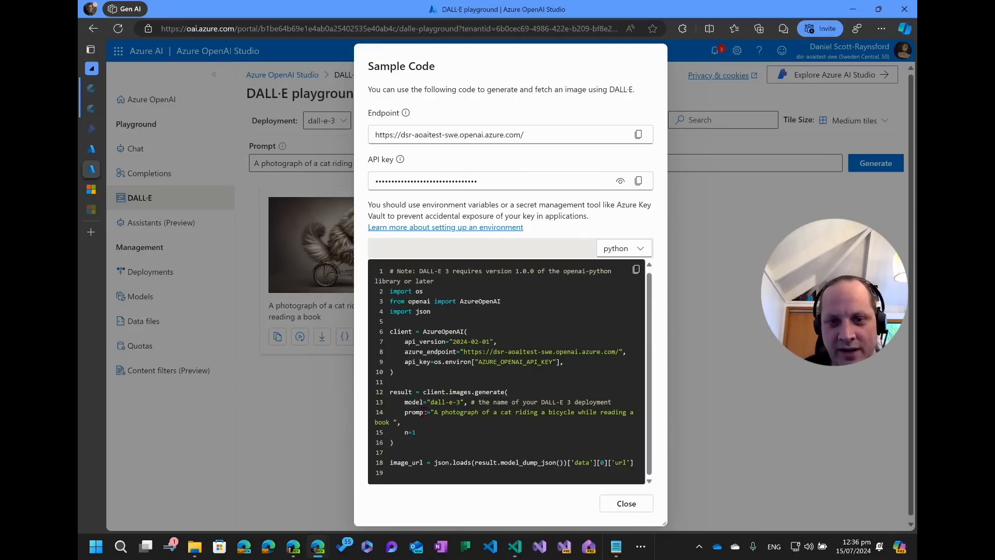
left_click(616, 512)
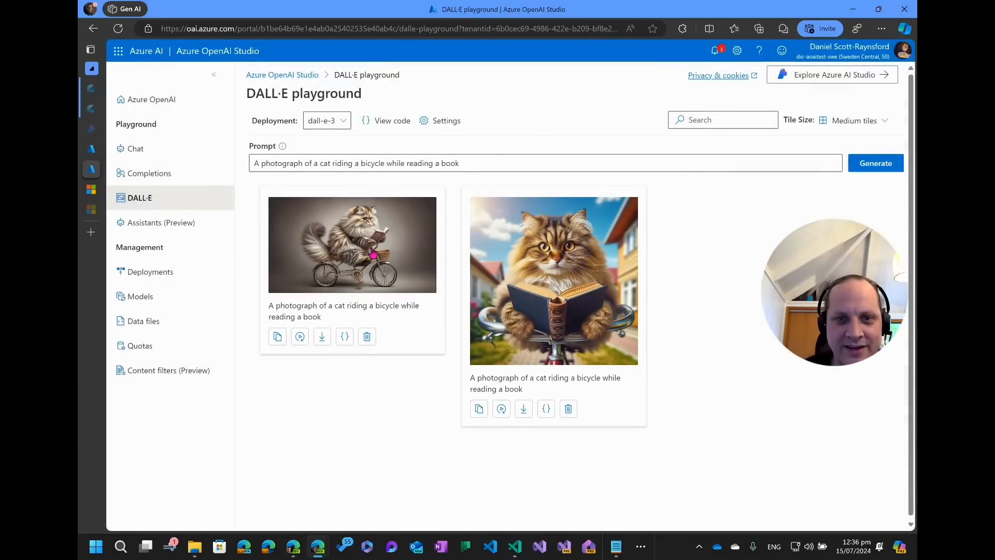
Extend the prompt with "and wearing a helmet" and generate another image.
left_click(460, 160)
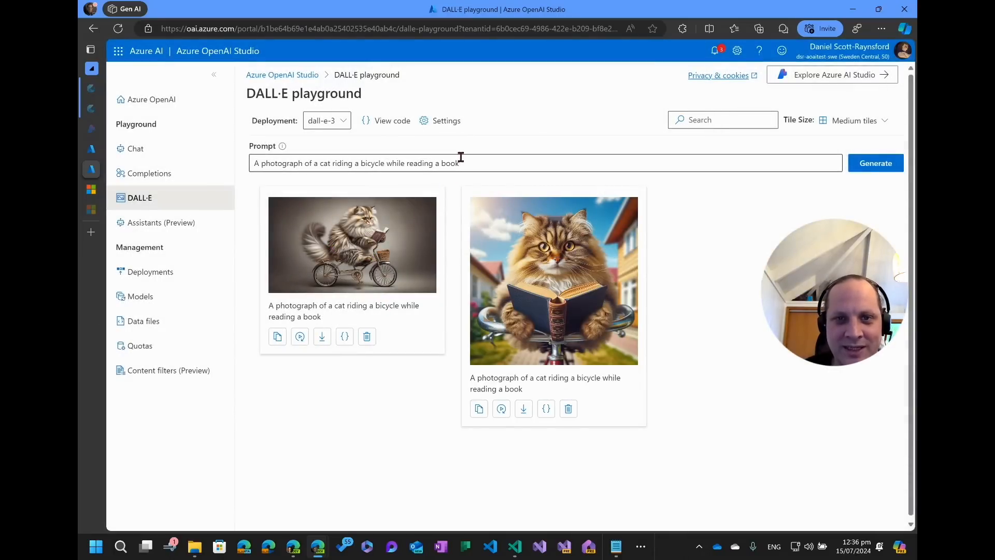
type("an")
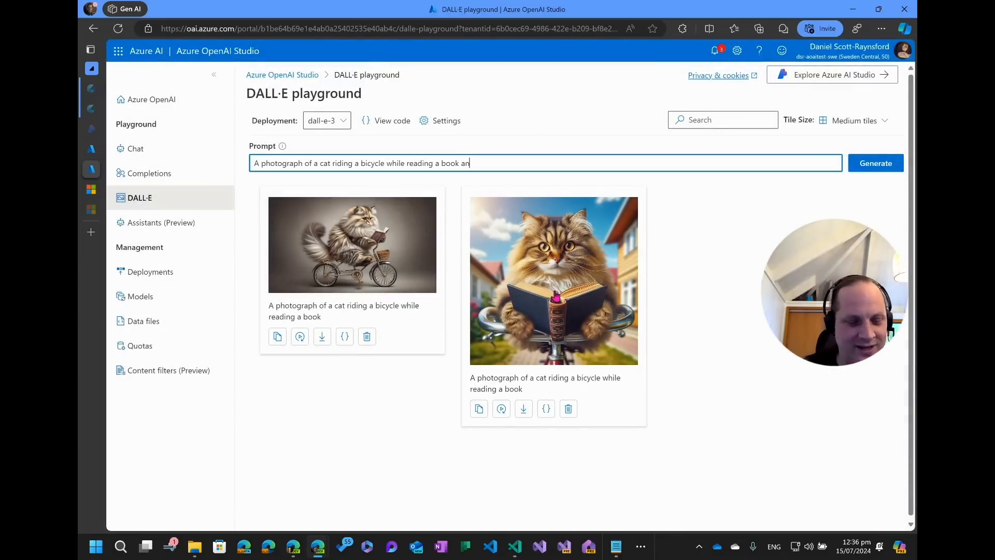
type("d wearing a help")
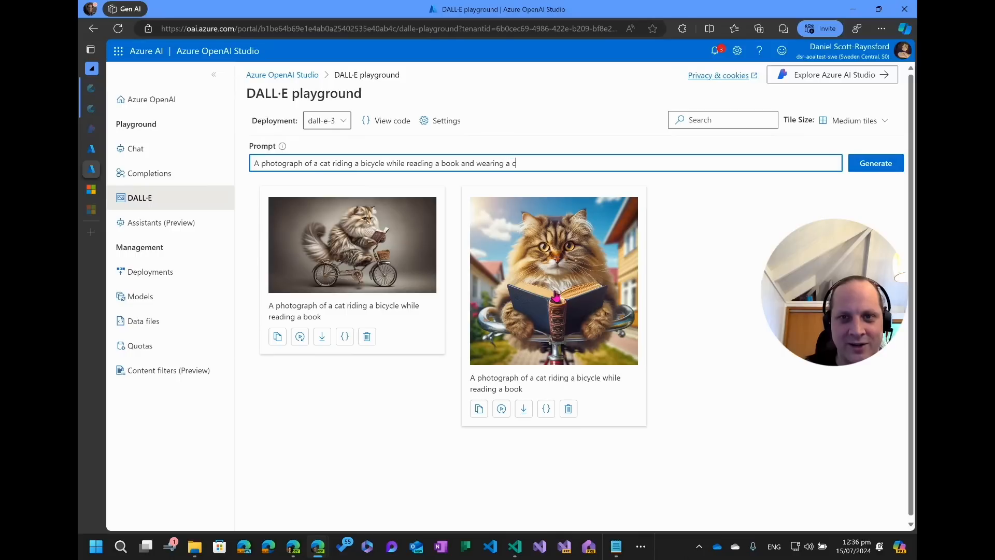
key("BackSpace")
type("ment")
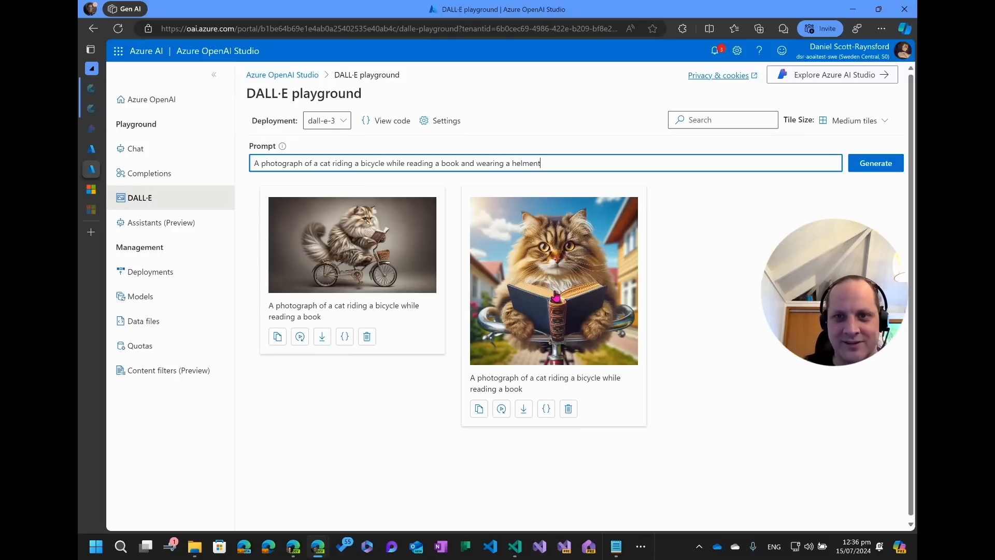
left_click(879, 167)
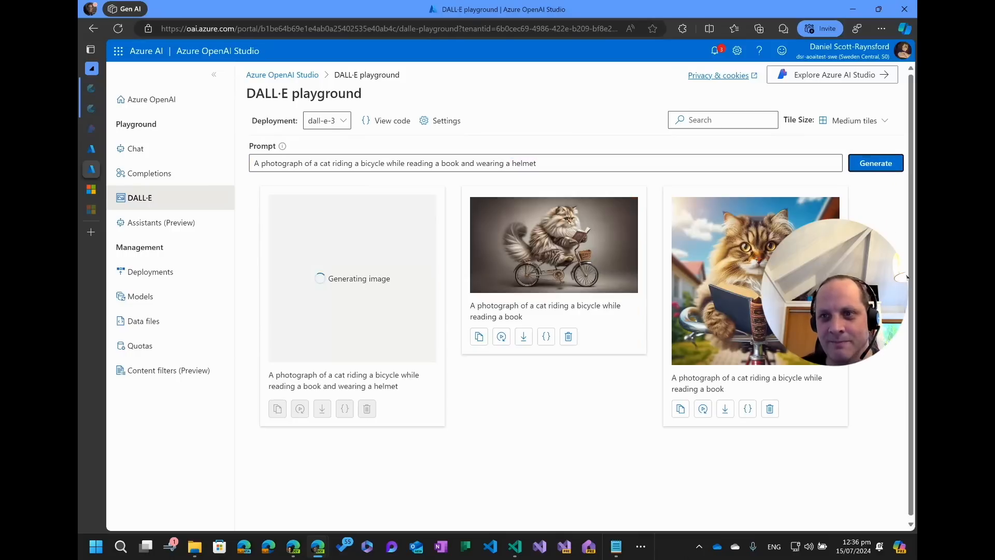